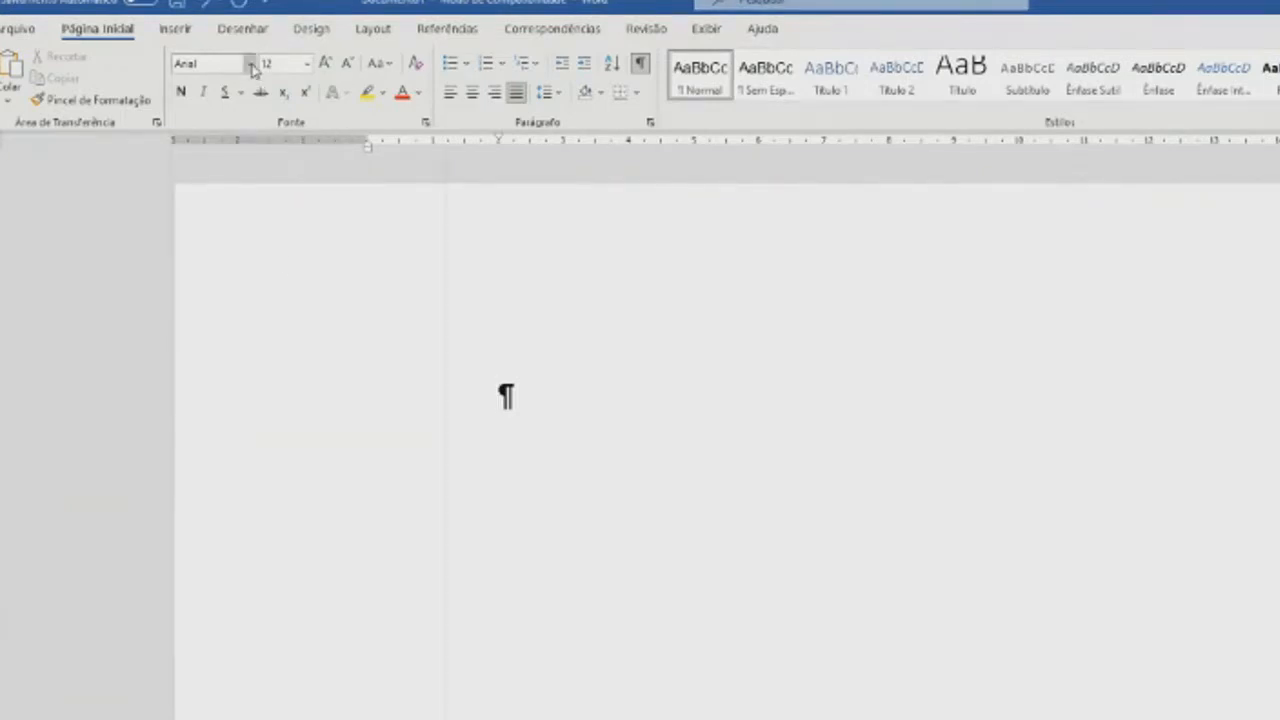
# - Set the font for the empty paragraph to Times New Roman
pyautogui.click(250, 63)
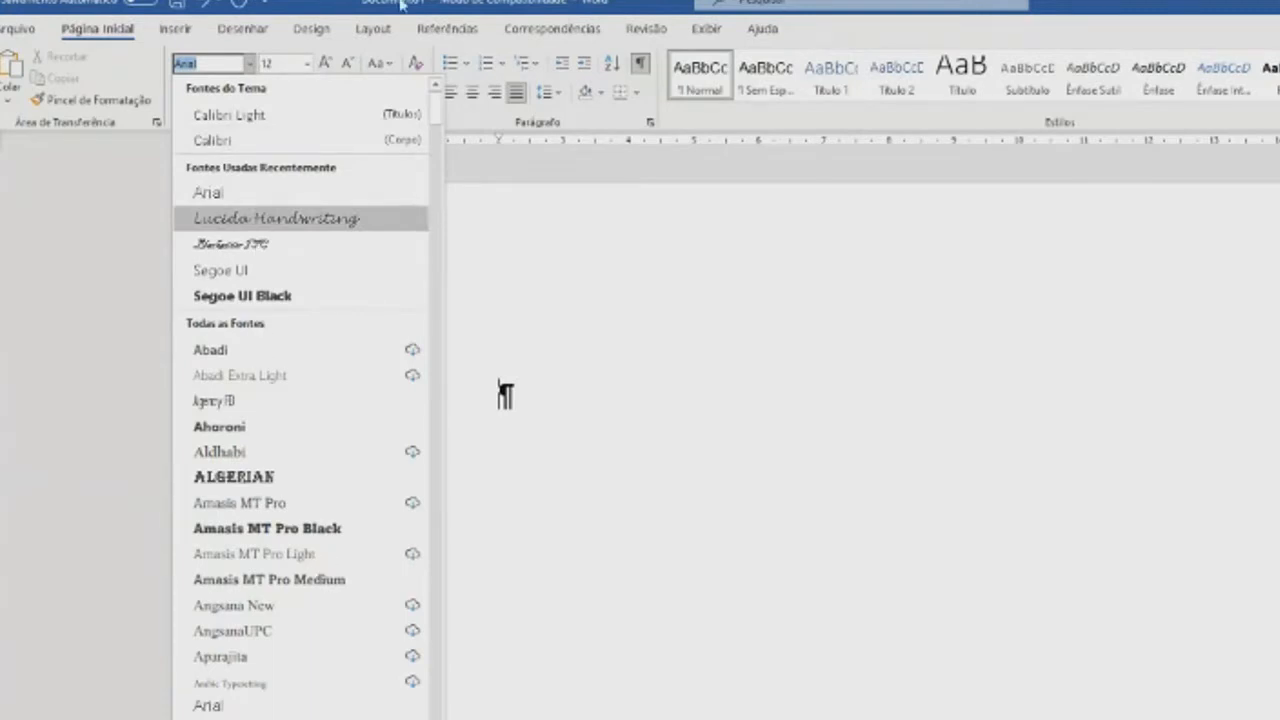
pyautogui.moveTo(436, 109); pyautogui.dragTo(433, 135)
pyautogui.scroll(8, 351, 271)
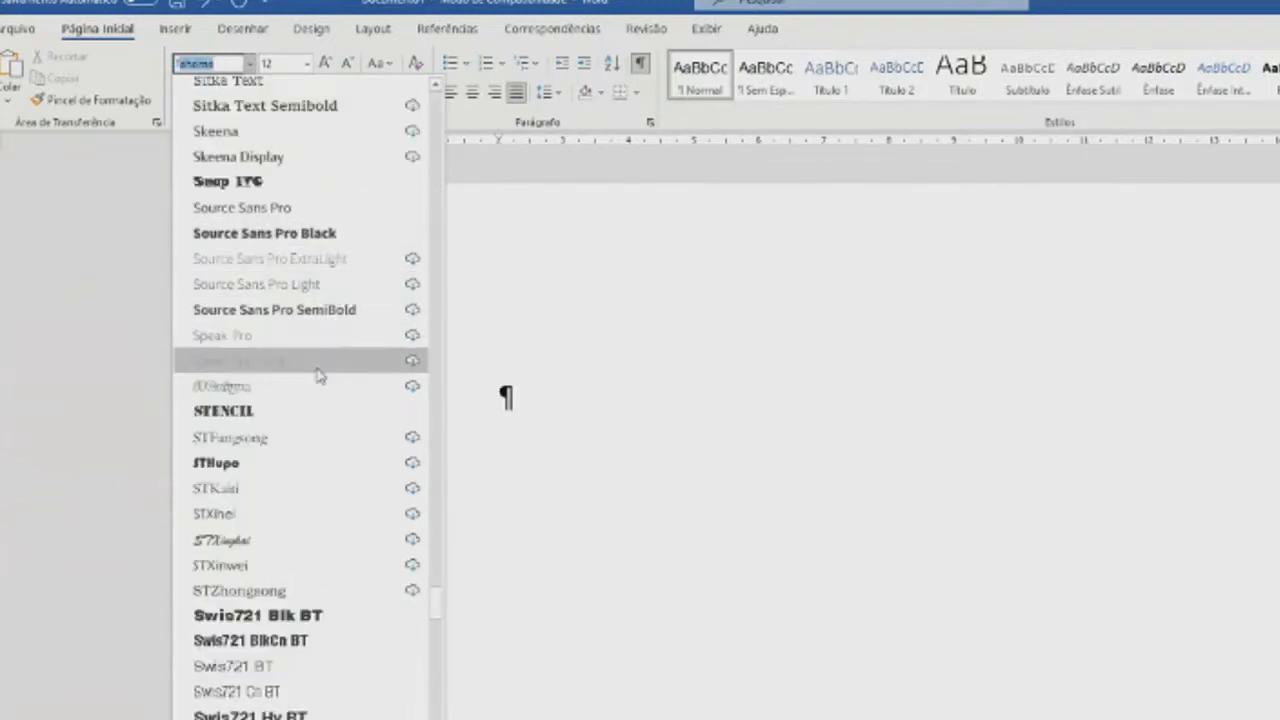
pyautogui.scroll(6, 318, 375)
pyautogui.scroll(-15, 318, 375)
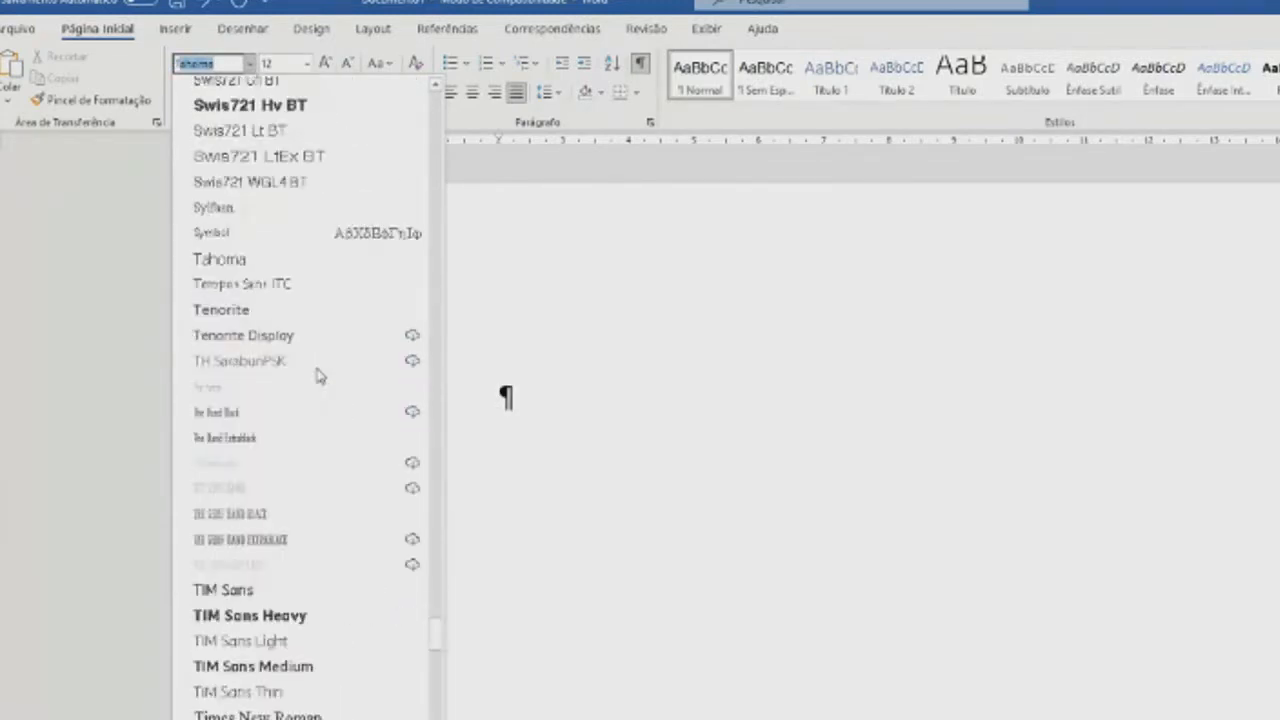
pyautogui.scroll(-4, 318, 375)
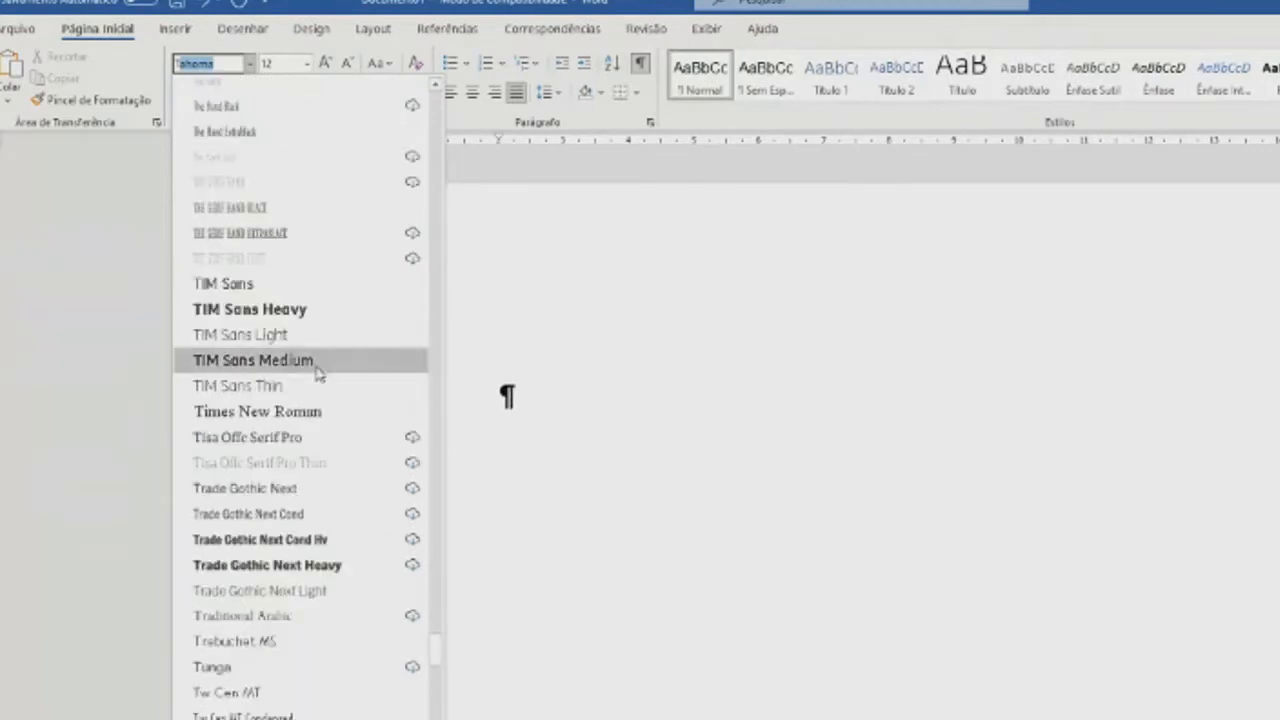
pyautogui.click(288, 412)
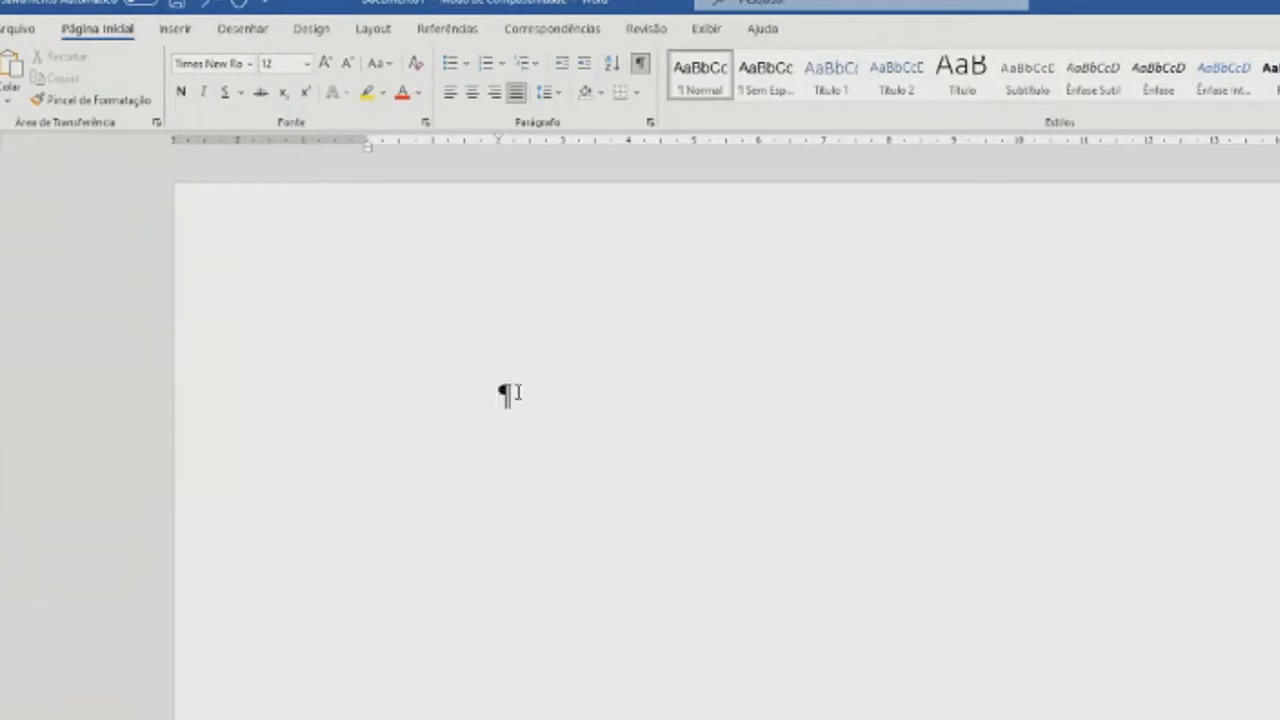
# - Enter the sample text "asdfafdafafasdfadfafdsAfdgdfgfdgd" in the document
pyautogui.write('asdfafdafafasdfadfafds')
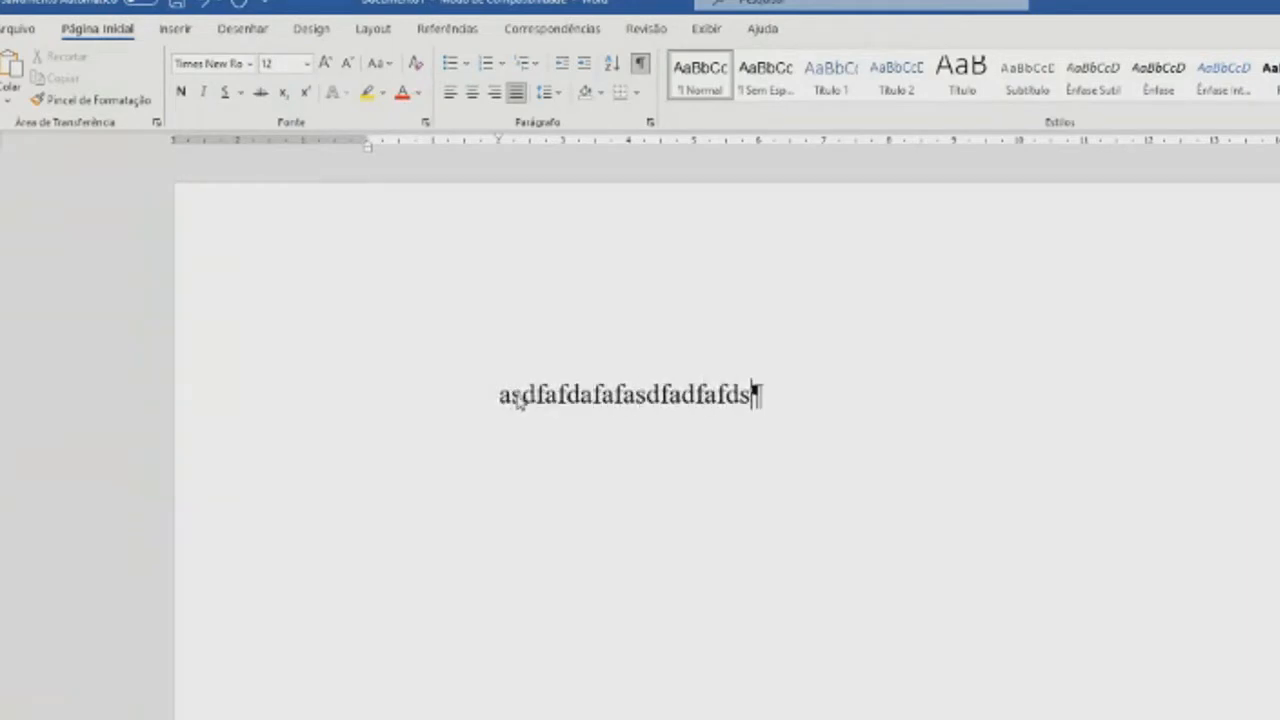
pyautogui.write('Afdgdfgfdgd')
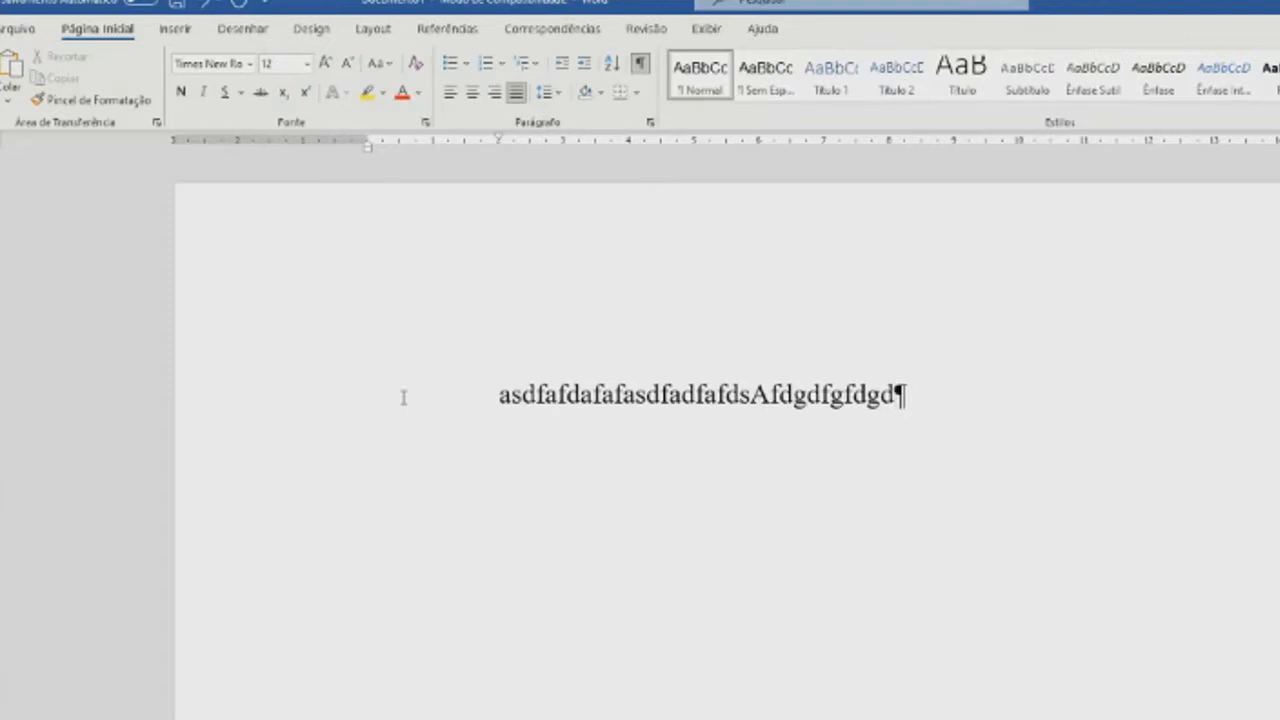
# - Change the font of the whole sample line to Arial
pyautogui.click(281, 405)
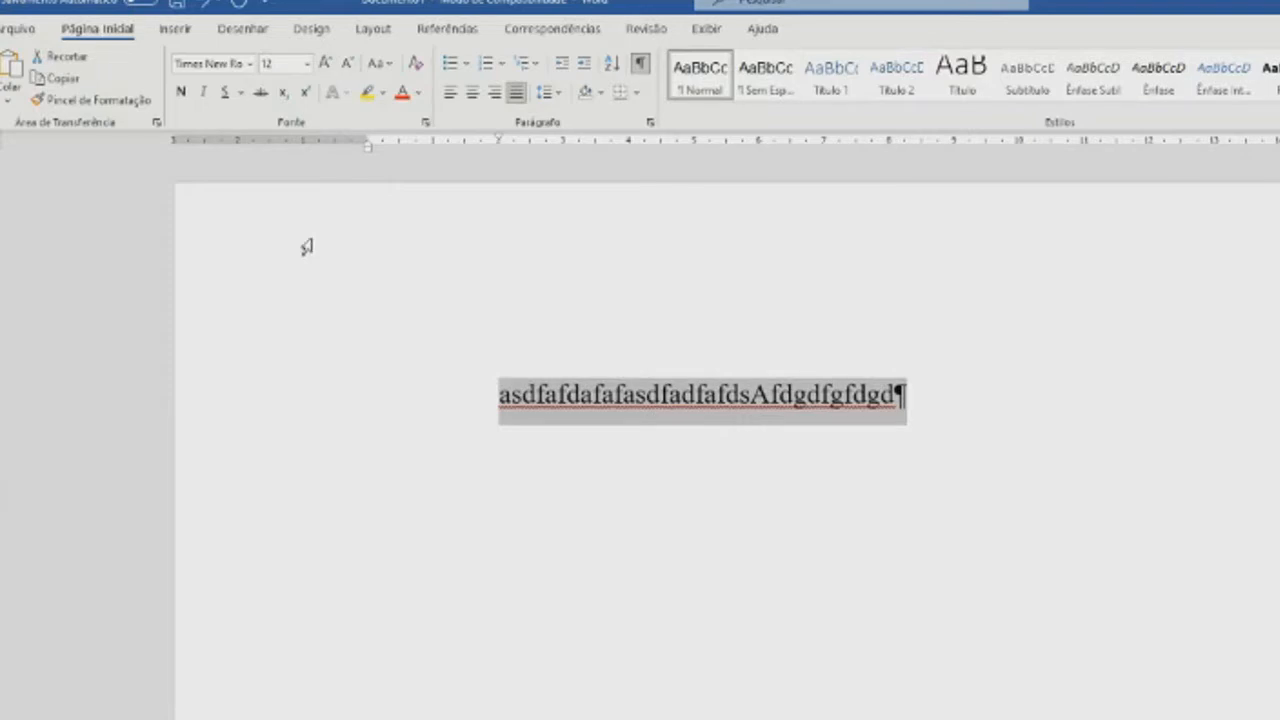
pyautogui.click(249, 64)
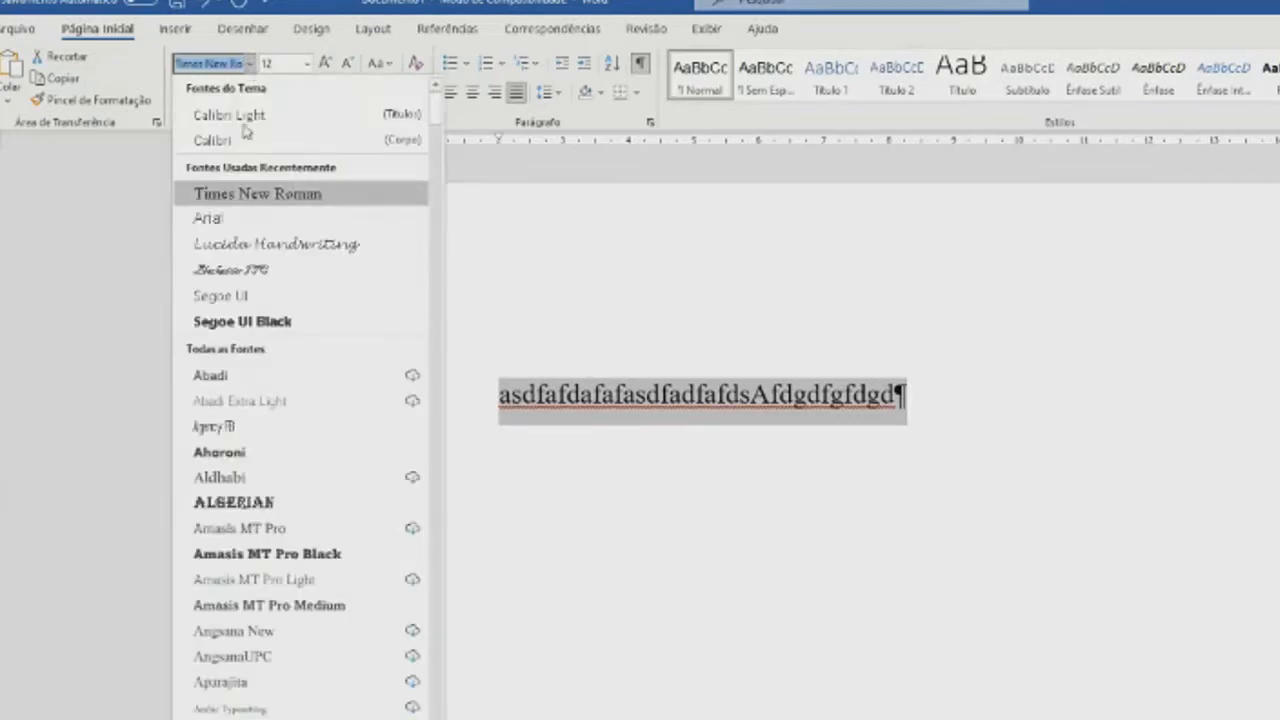
pyautogui.click(232, 217)
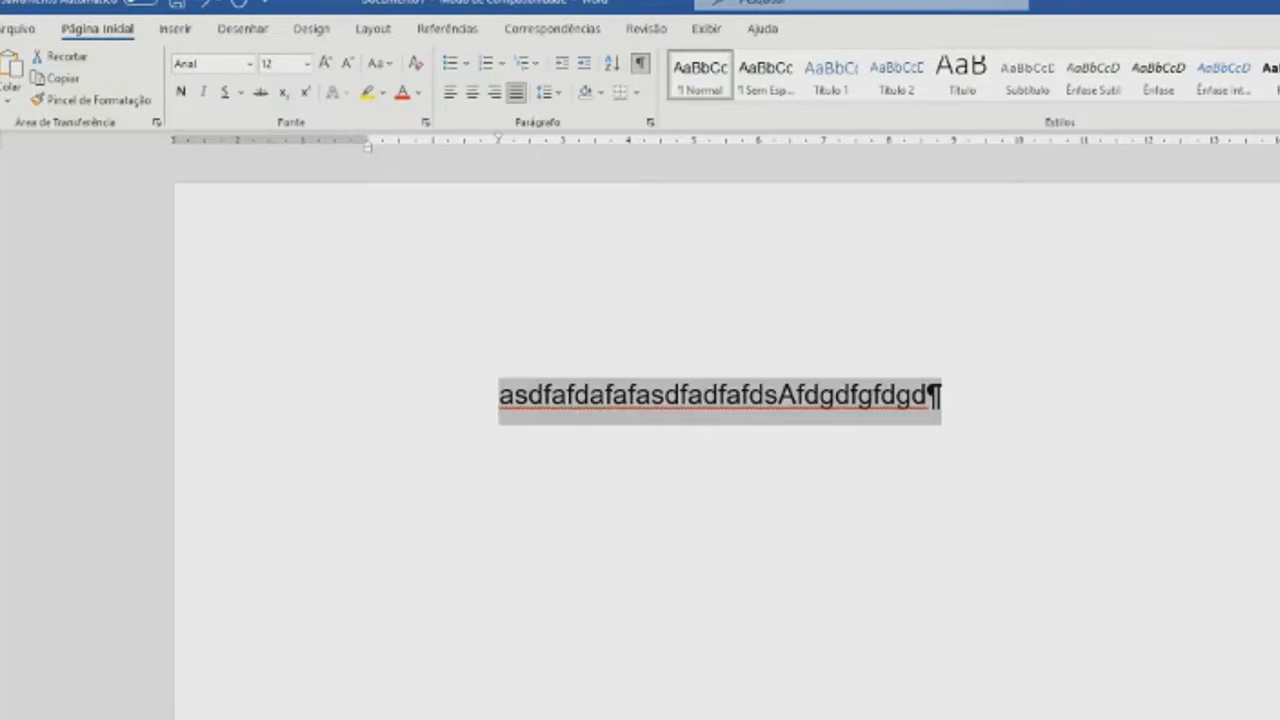
pyautogui.scroll(1, 720, 440)
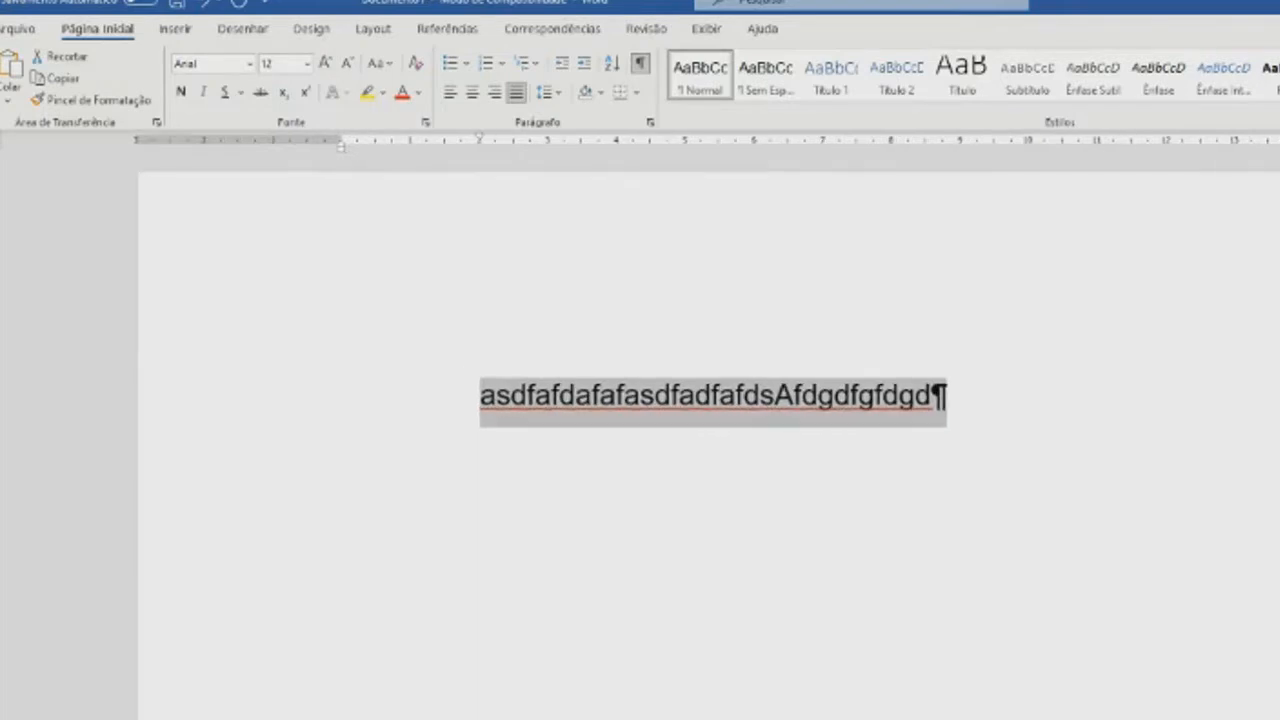
# - Insert a space before "Afdgdfgfdgd" in the sample line and remove the paragraph's first-line indent
pyautogui.click(684, 505)
pyautogui.click(777, 395)
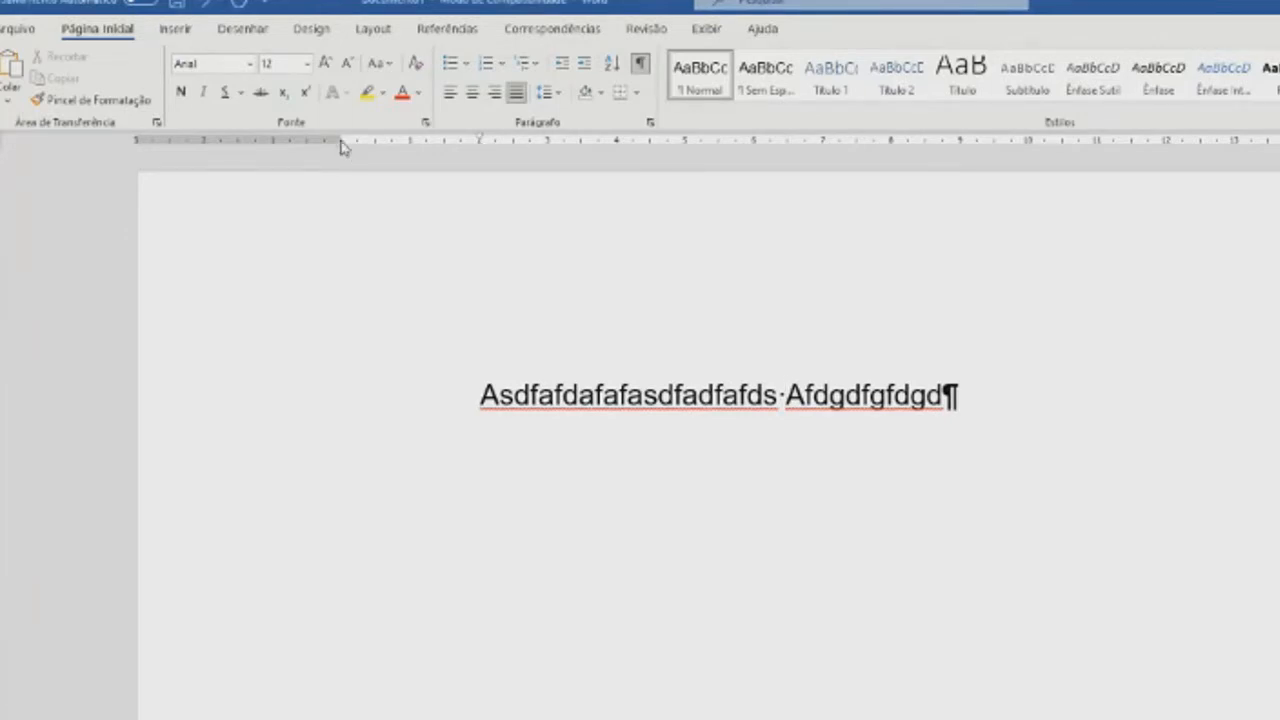
pyautogui.moveTo(478, 142); pyautogui.dragTo(343, 141)
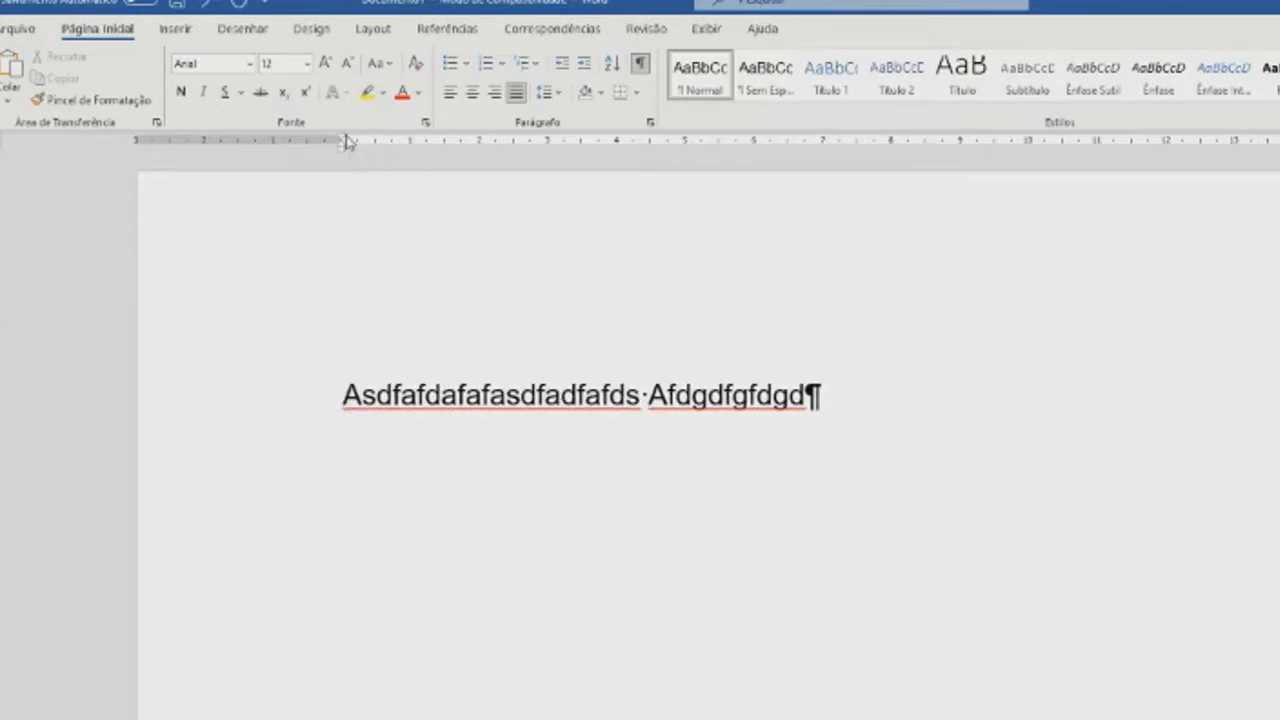
# - Review the document's custom margins and paper size in the page setup, and accept the settings
pyautogui.click(277, 406)
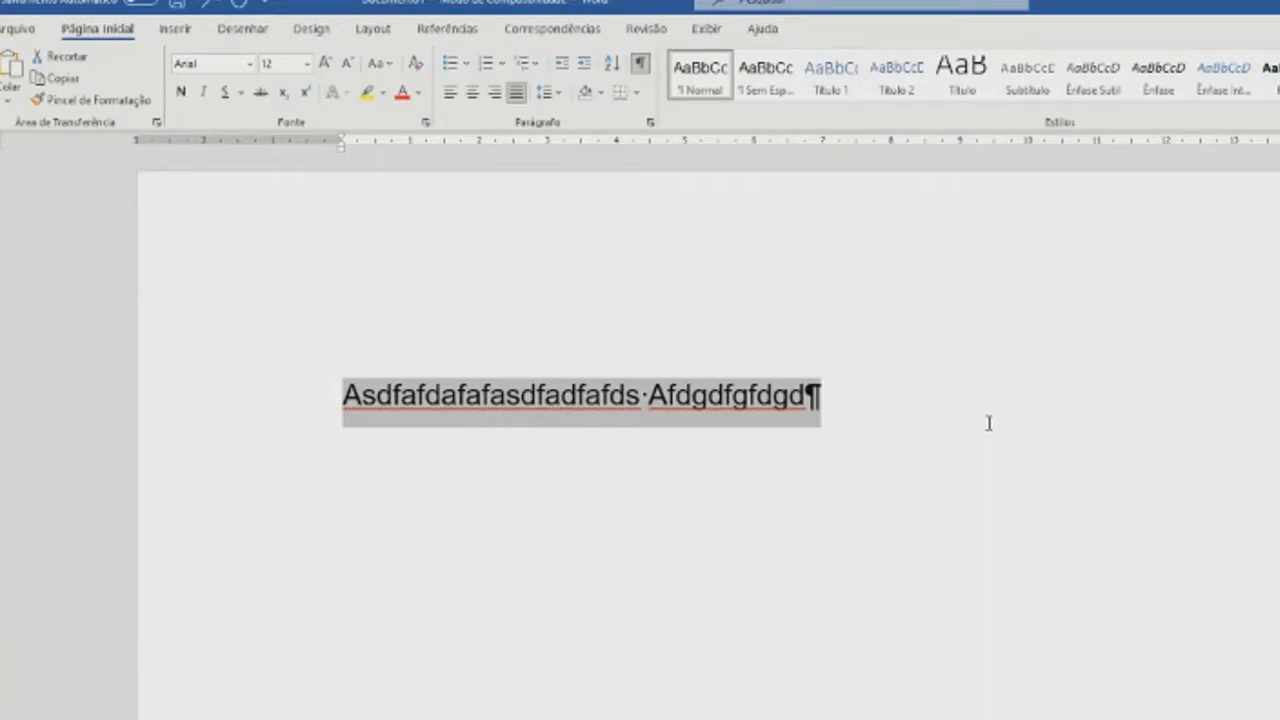
pyautogui.click(546, 463)
pyautogui.click(307, 413)
pyautogui.click(374, 29)
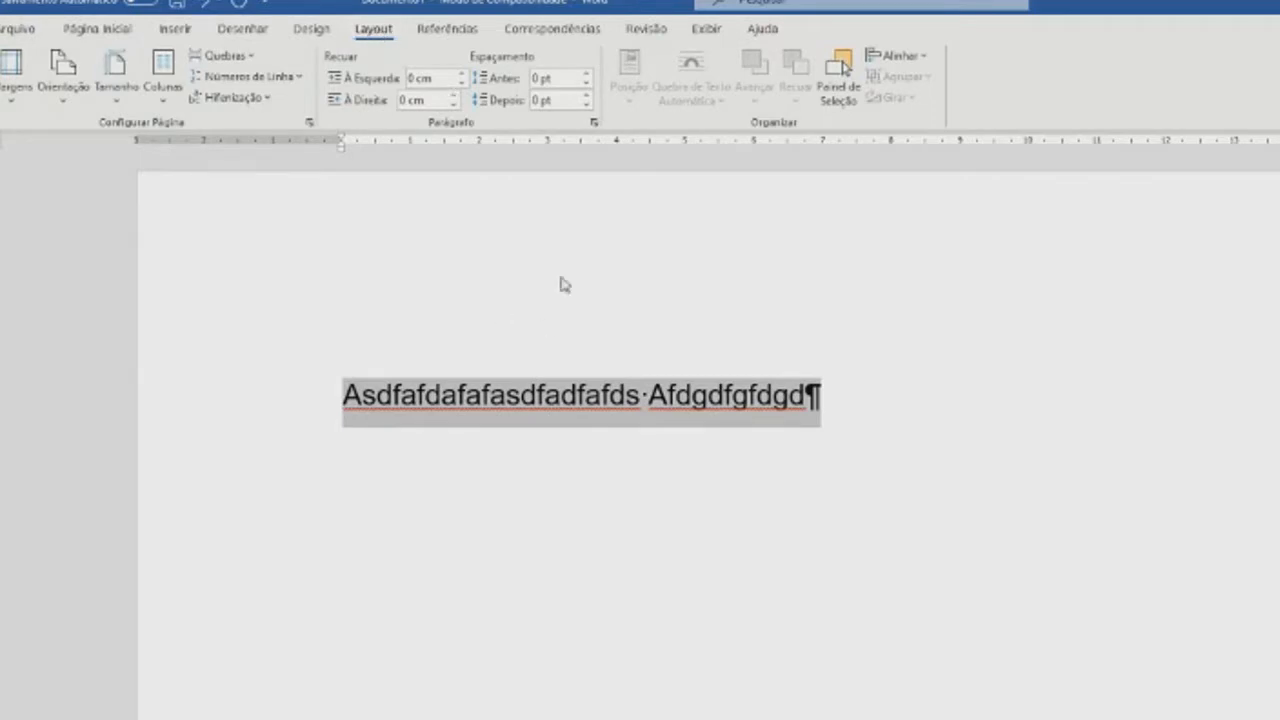
pyautogui.click(12, 100)
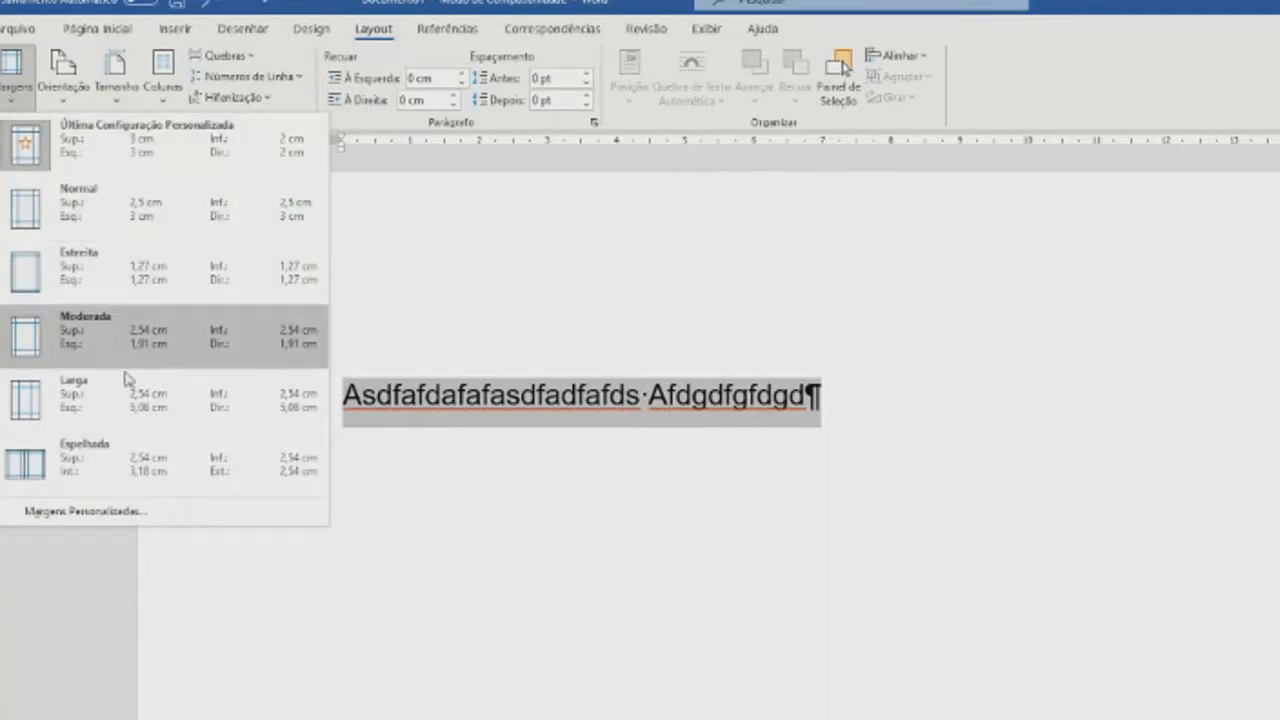
pyautogui.click(78, 511)
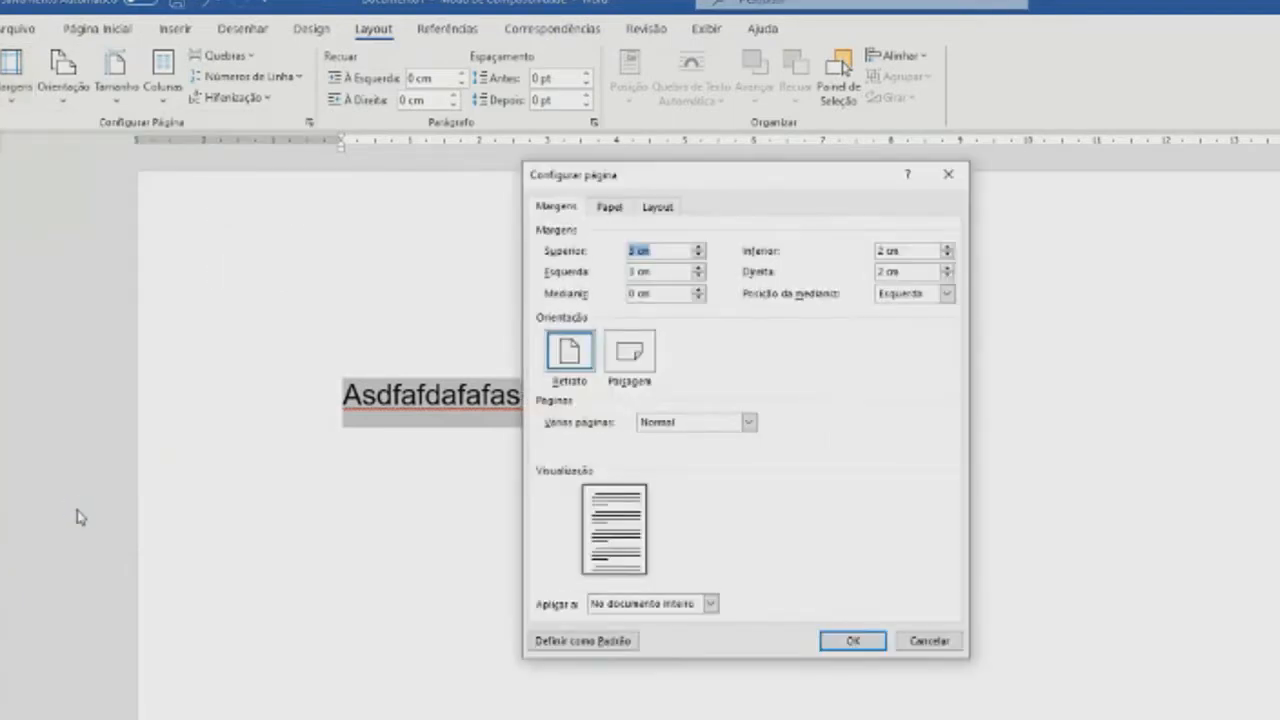
pyautogui.press('Right')
pyautogui.click(601, 210)
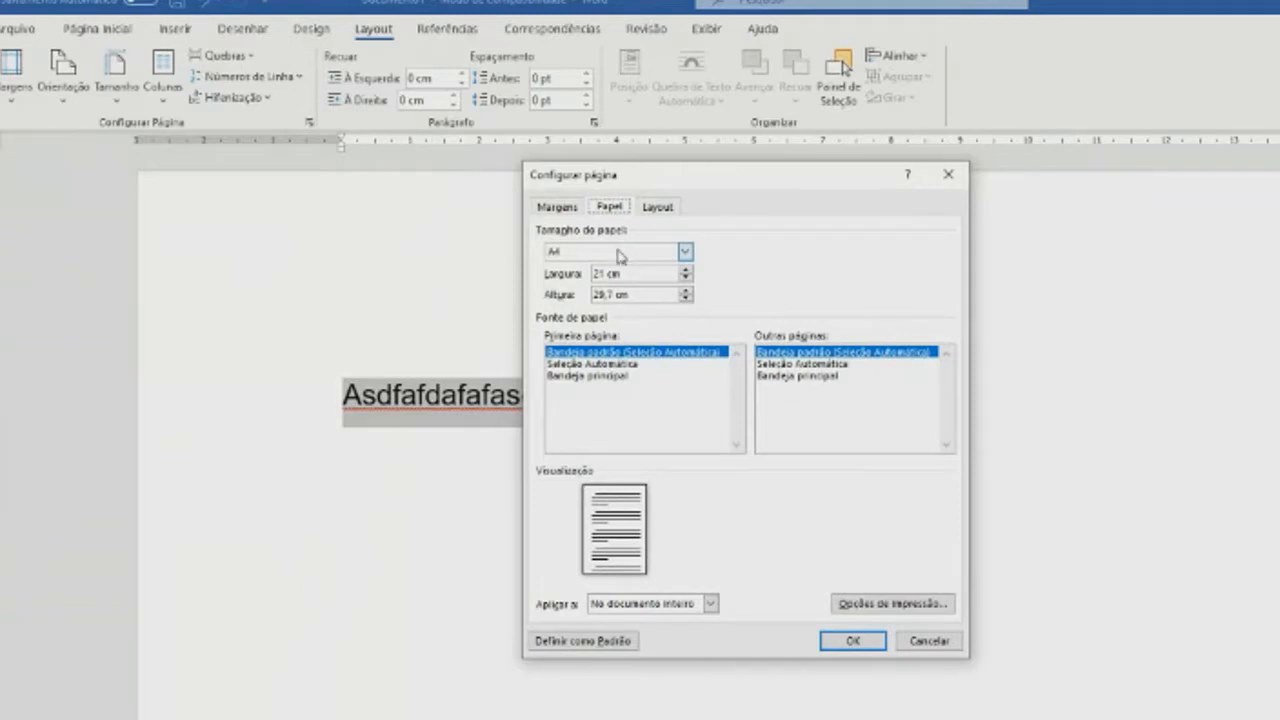
pyautogui.click(550, 208)
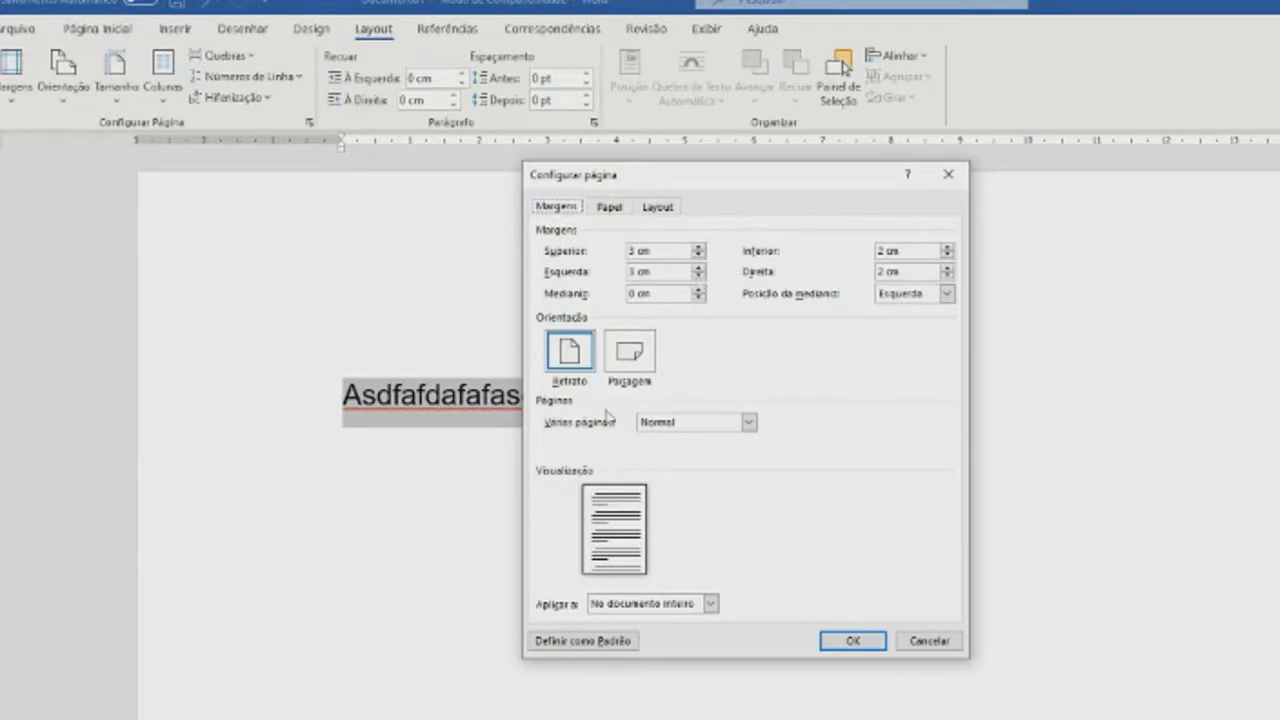
pyautogui.click(862, 644)
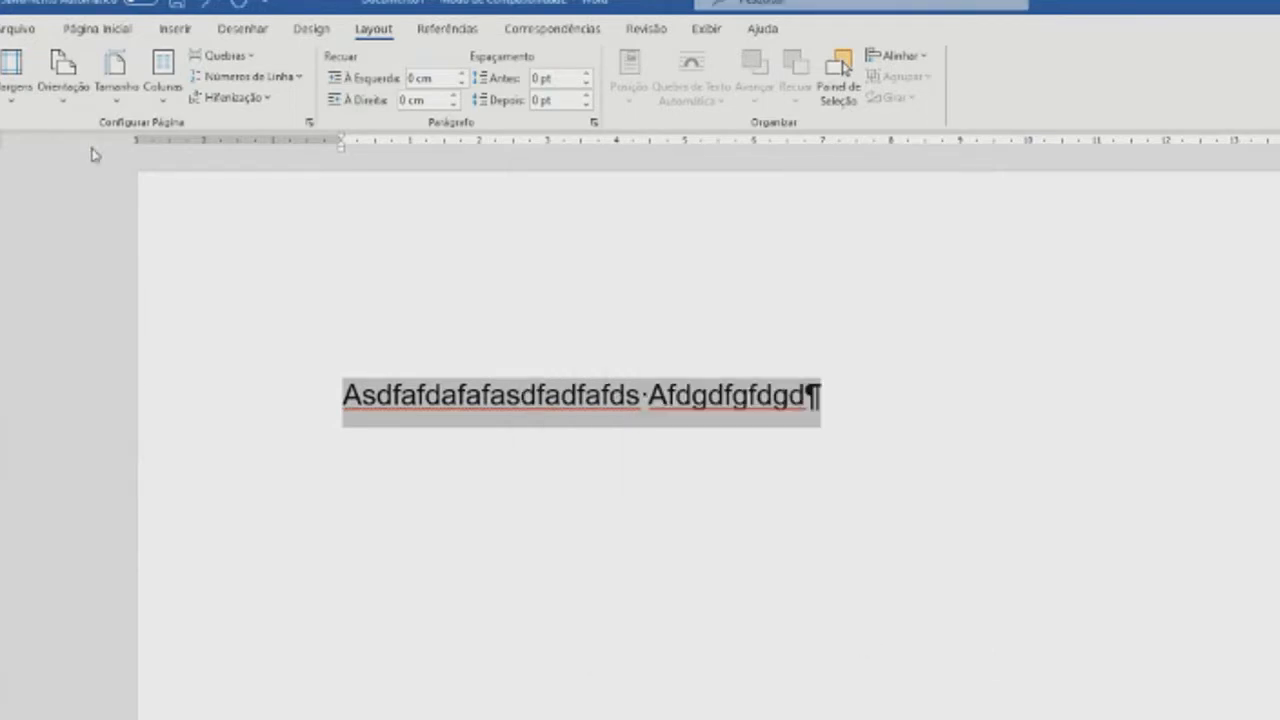
# - Hide the paragraph and formatting marks, and show them again
pyautogui.click(96, 29)
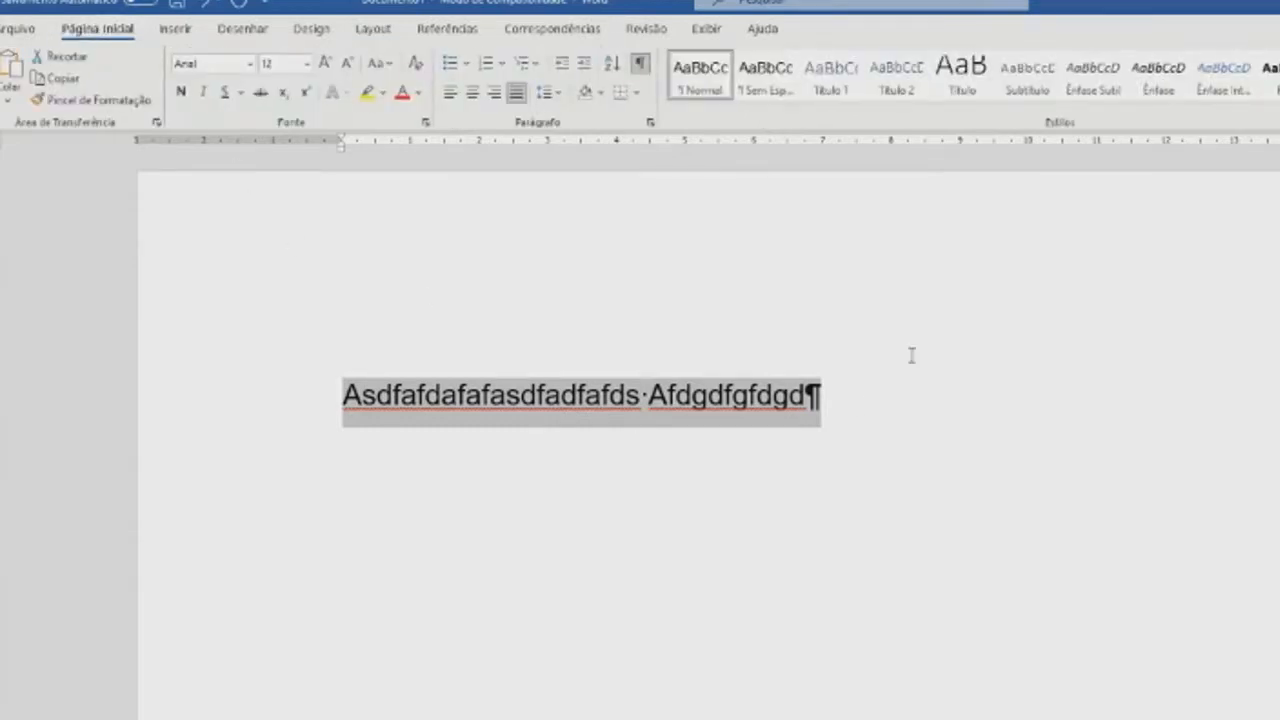
pyautogui.click(858, 404)
pyautogui.click(641, 64)
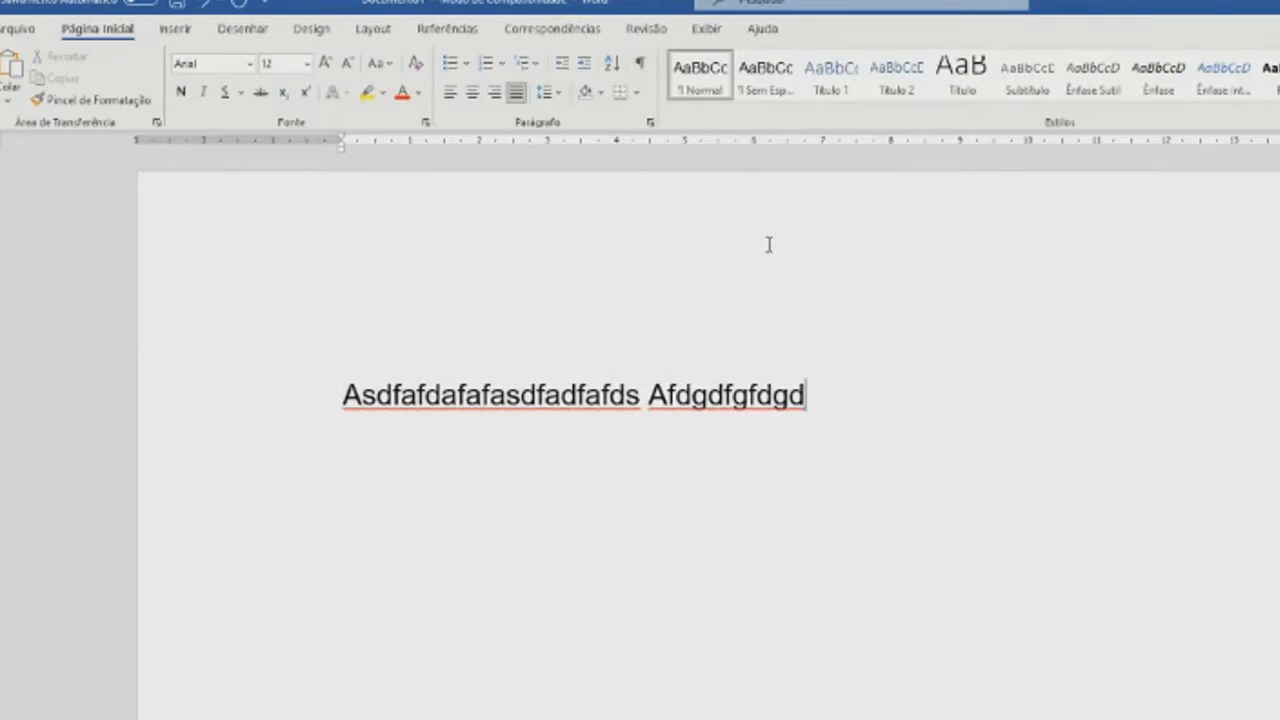
pyautogui.click(641, 64)
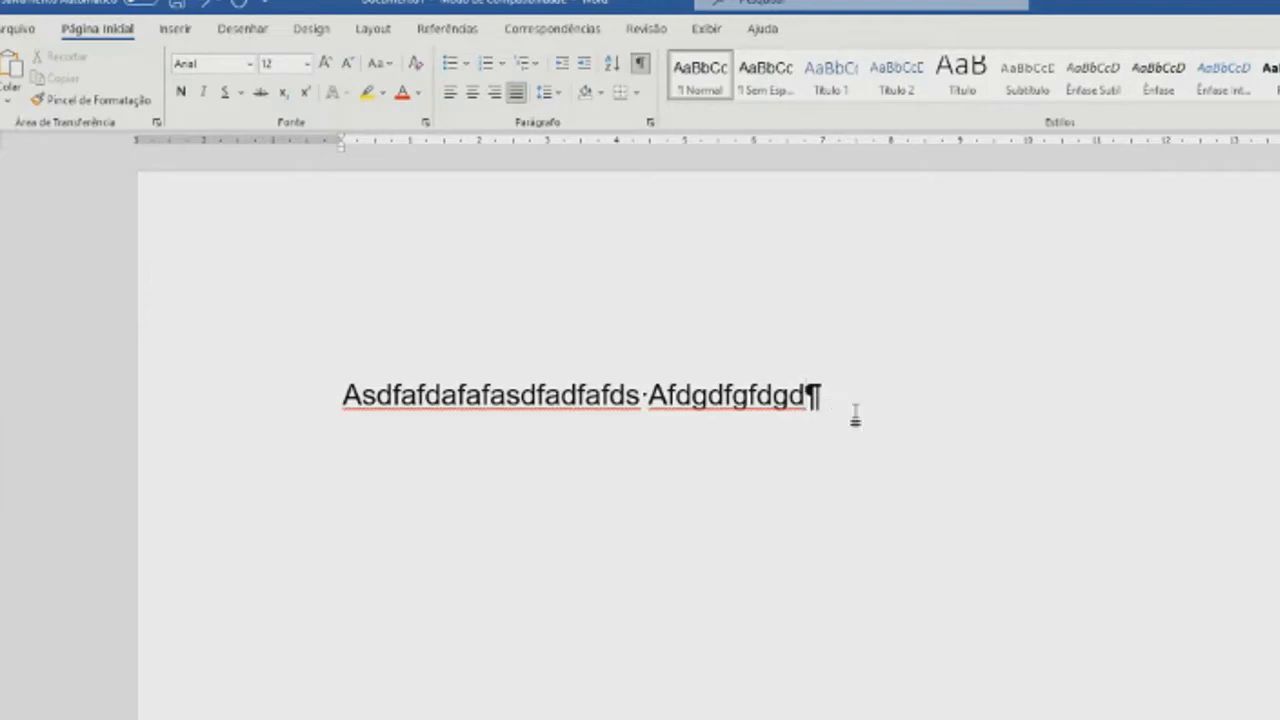
# - Append "dfasdf" to the sample line and add the lines Sadfsdf, Asdf, Sdfas, Sdfasd and fasdf as separate paragraphs
pyautogui.write('dfasdf')
pyautogui.press('Return')
pyautogui.write('sadfsdf')
pyautogui.press('Return')
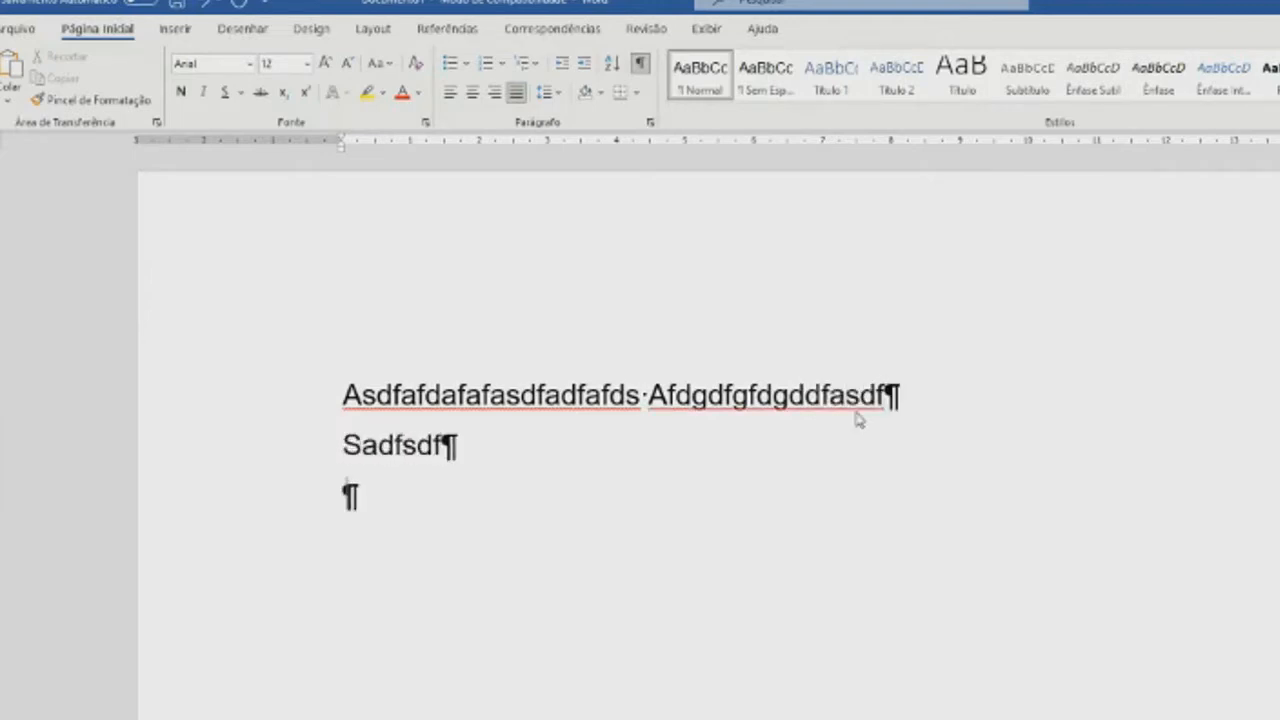
pyautogui.write('asdf')
pyautogui.press('Return')
pyautogui.write('sdfas')
pyautogui.press('Return')
pyautogui.write('sdfasd')
pyautogui.press('Return')
pyautogui.write('fasdf')
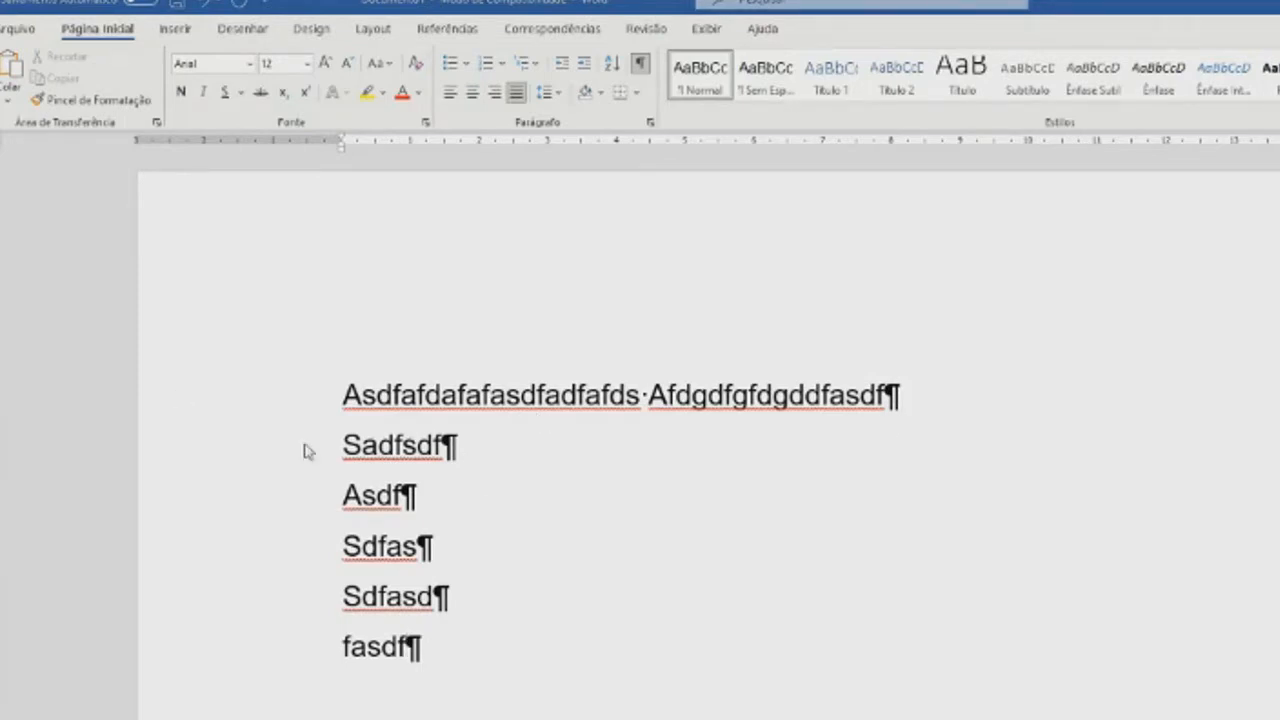
# - Delete all the sample paragraphs from the document
pyautogui.moveTo(258, 395); pyautogui.dragTo(270, 655)
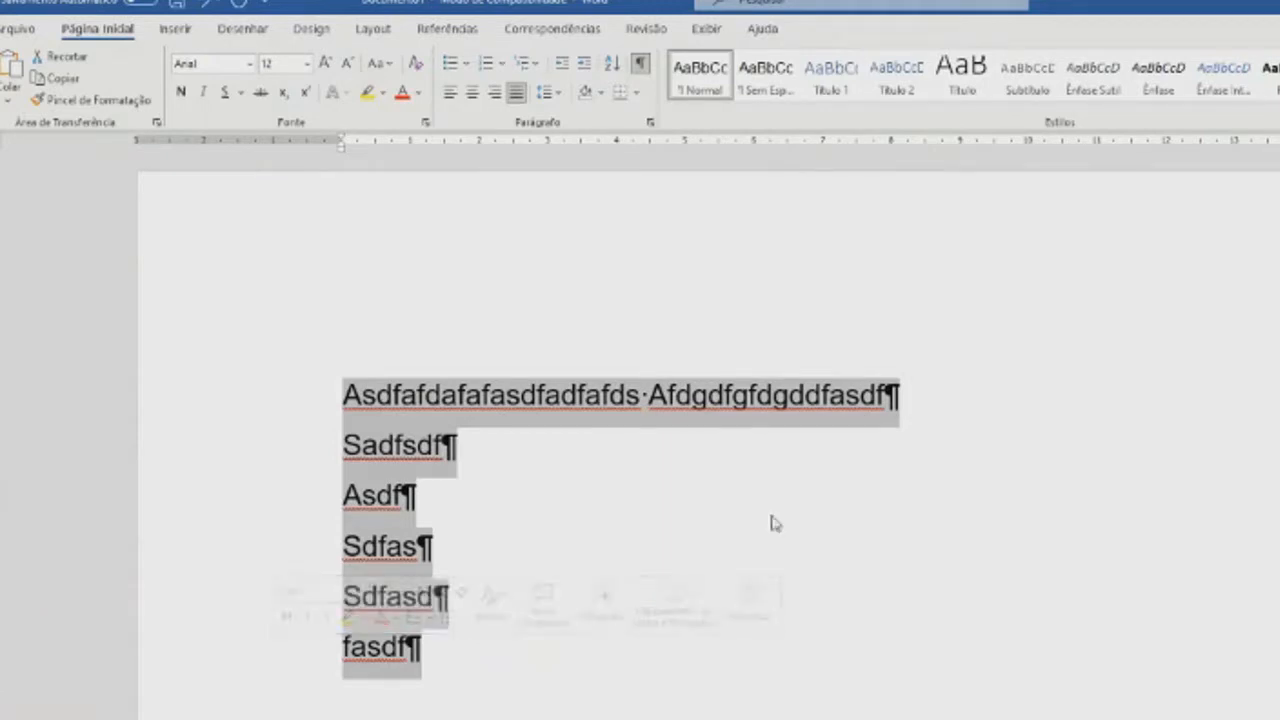
pyautogui.press('Delete')
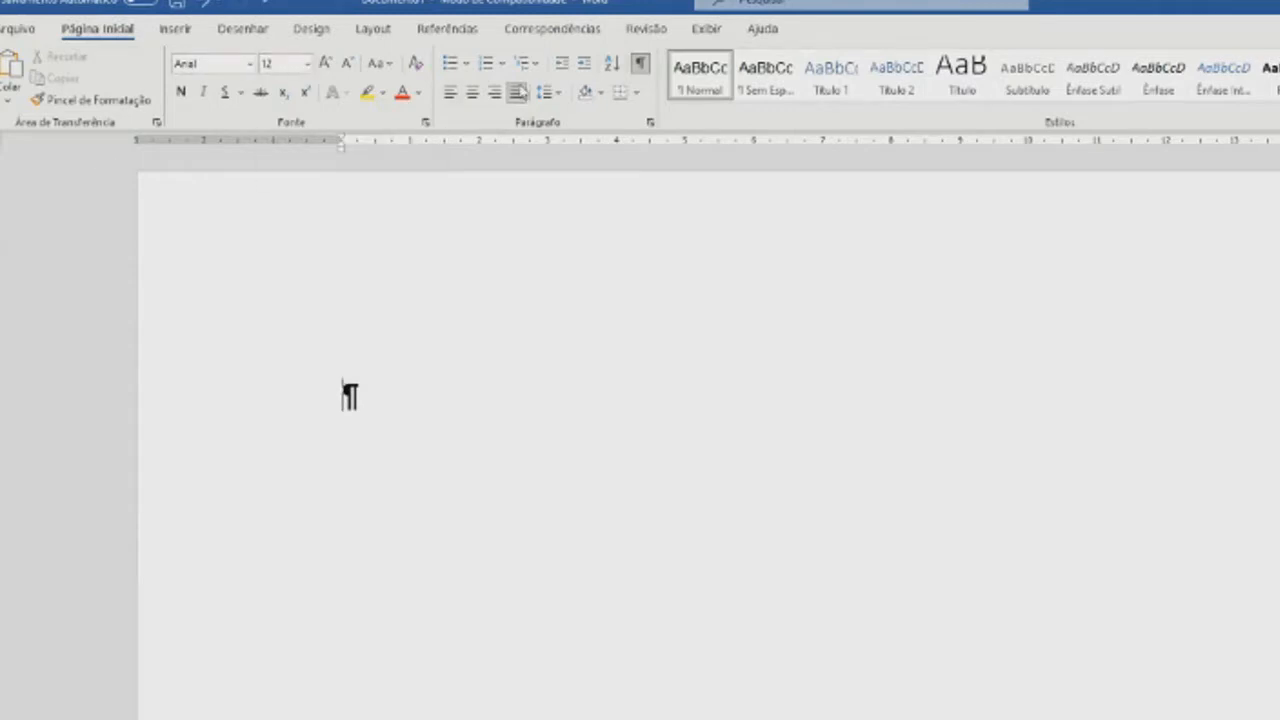
# - Toggle justification off for the empty paragraph and set its alignment back to justified
pyautogui.click(518, 94)
pyautogui.click(250, 458)
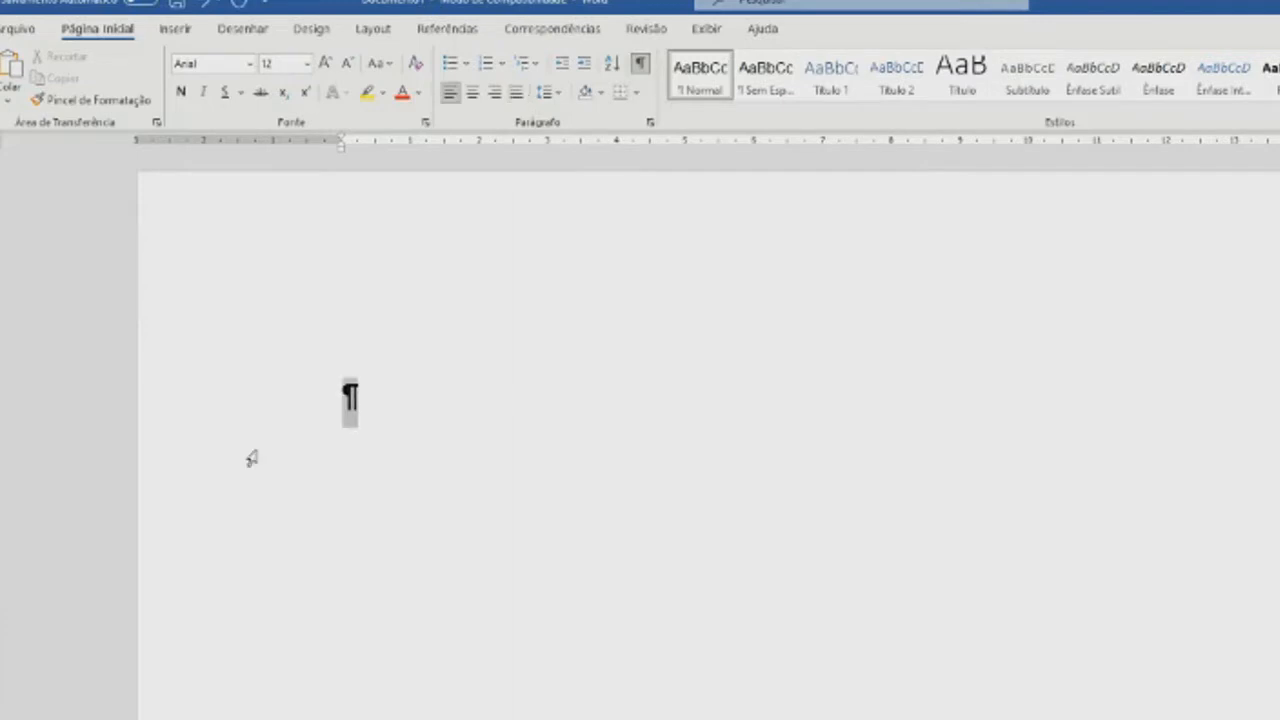
pyautogui.click(516, 92)
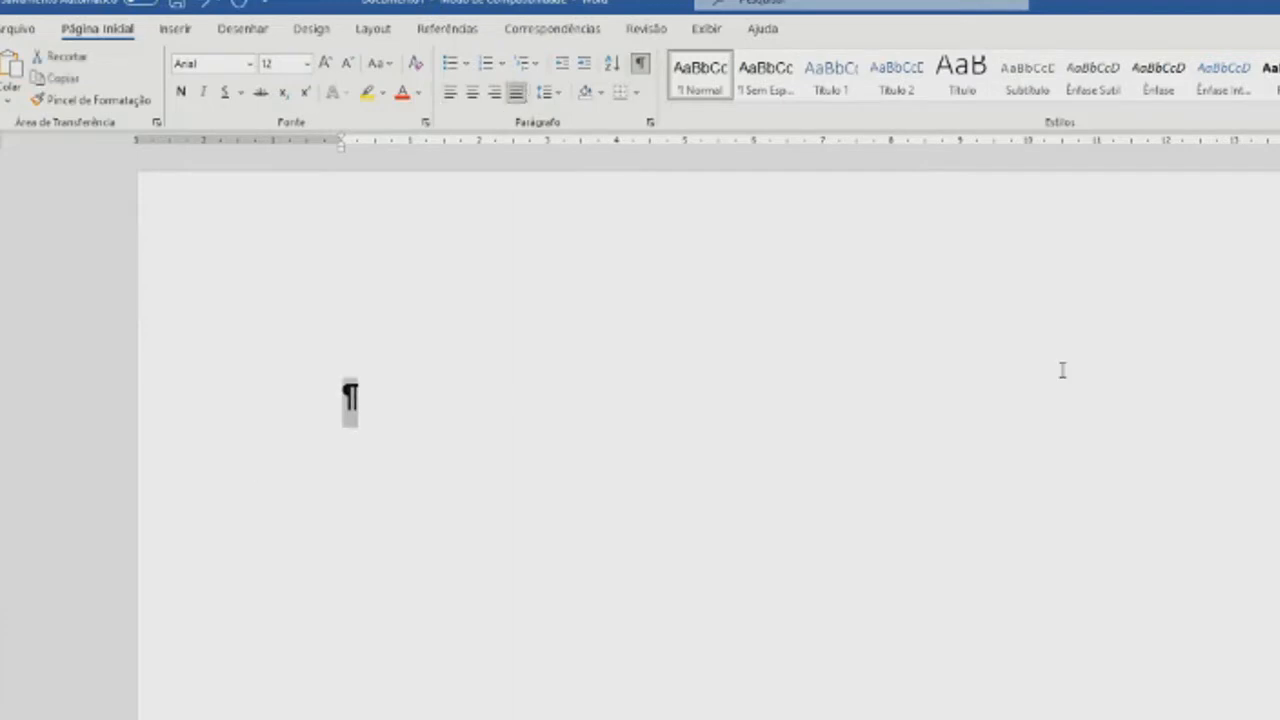
pyautogui.click(952, 523)
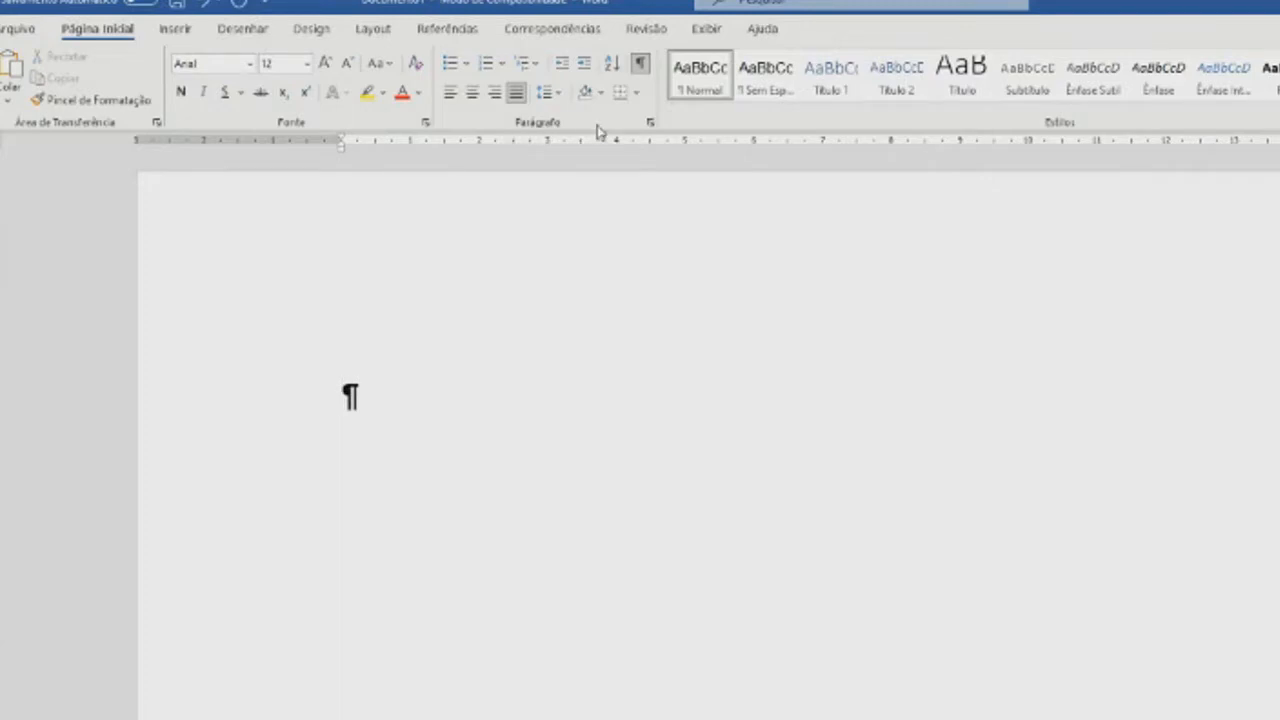
# - In the paragraph settings, try Esquerda and Centralizada alignment, and set the alignment back to Justificada
pyautogui.click(649, 122)
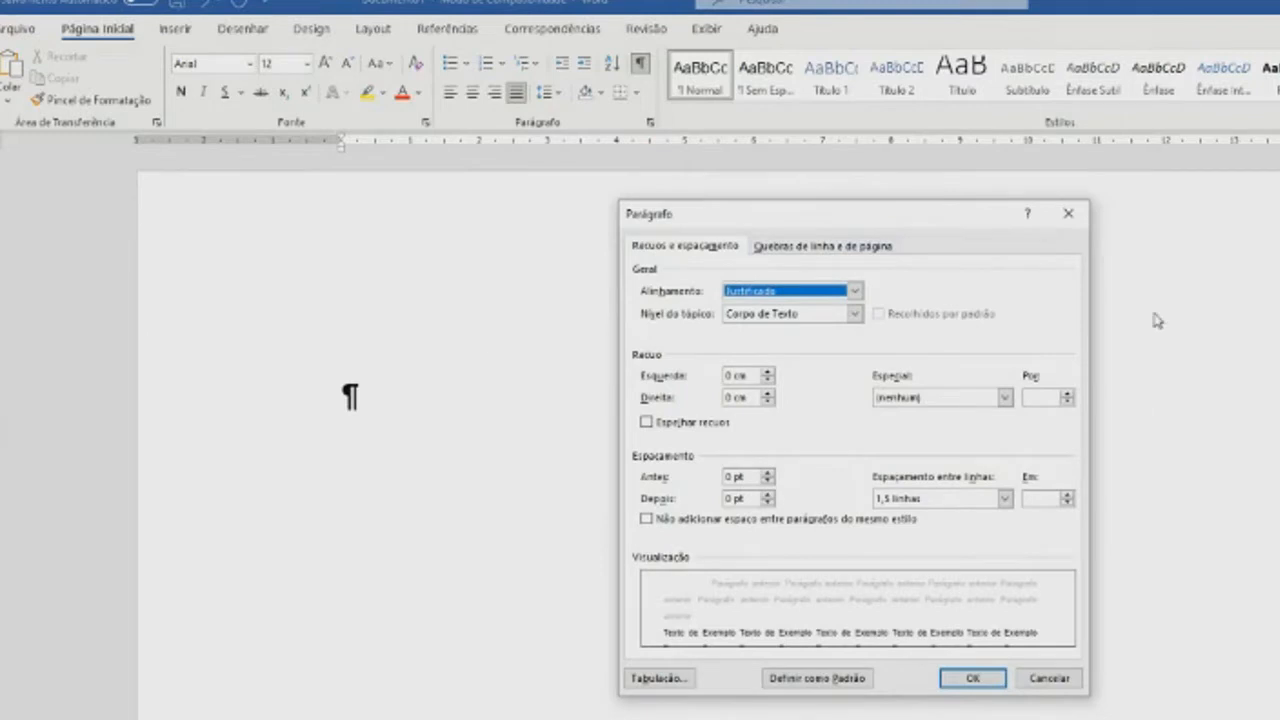
pyautogui.click(1066, 214)
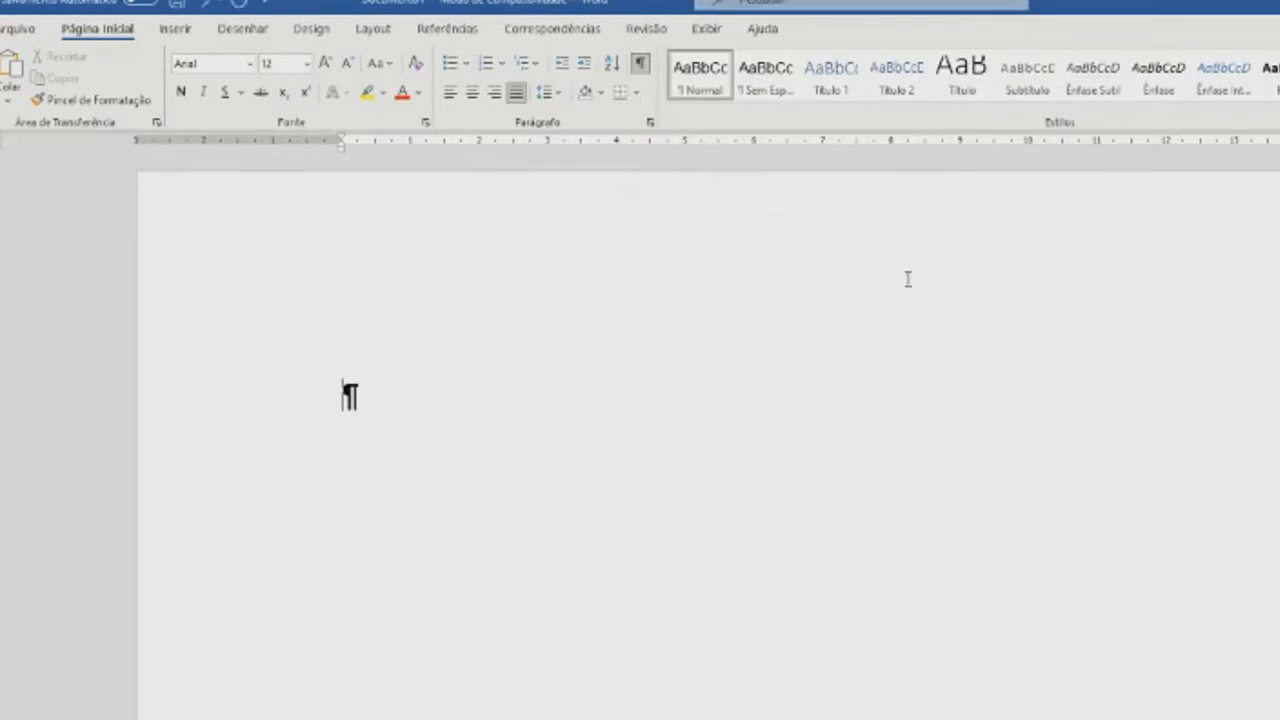
pyautogui.rightClick(785, 531)
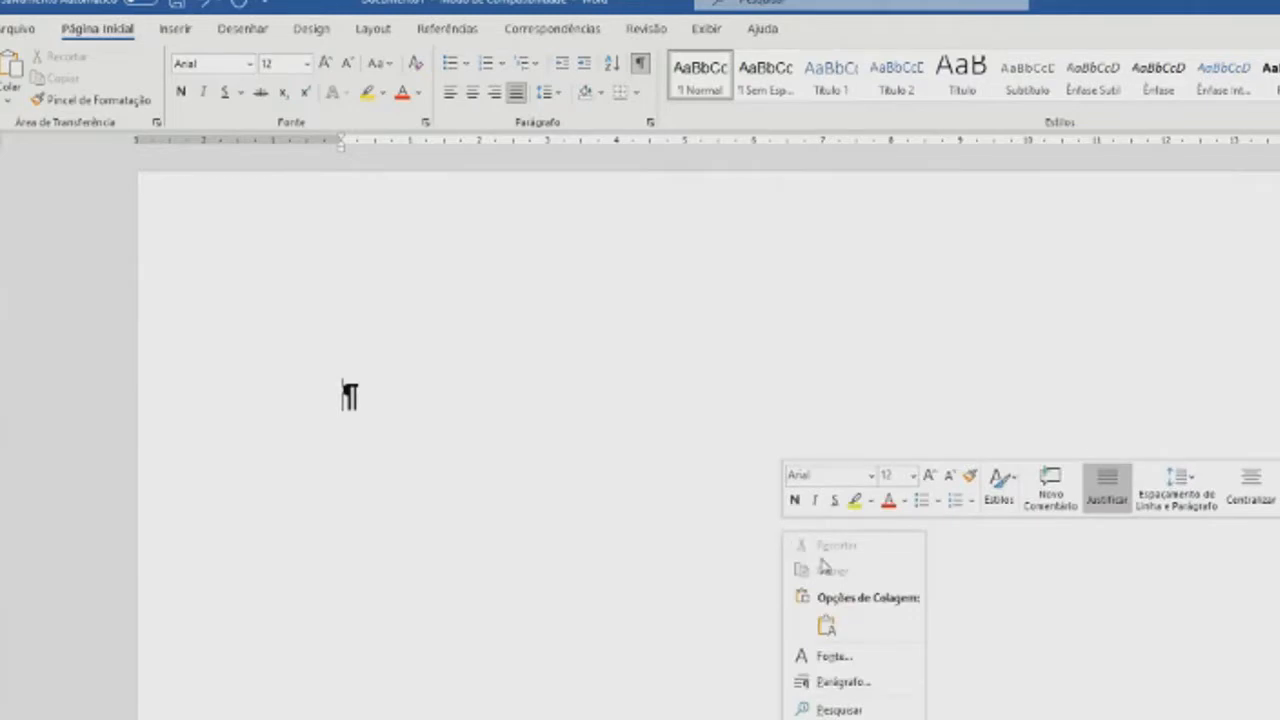
pyautogui.click(852, 690)
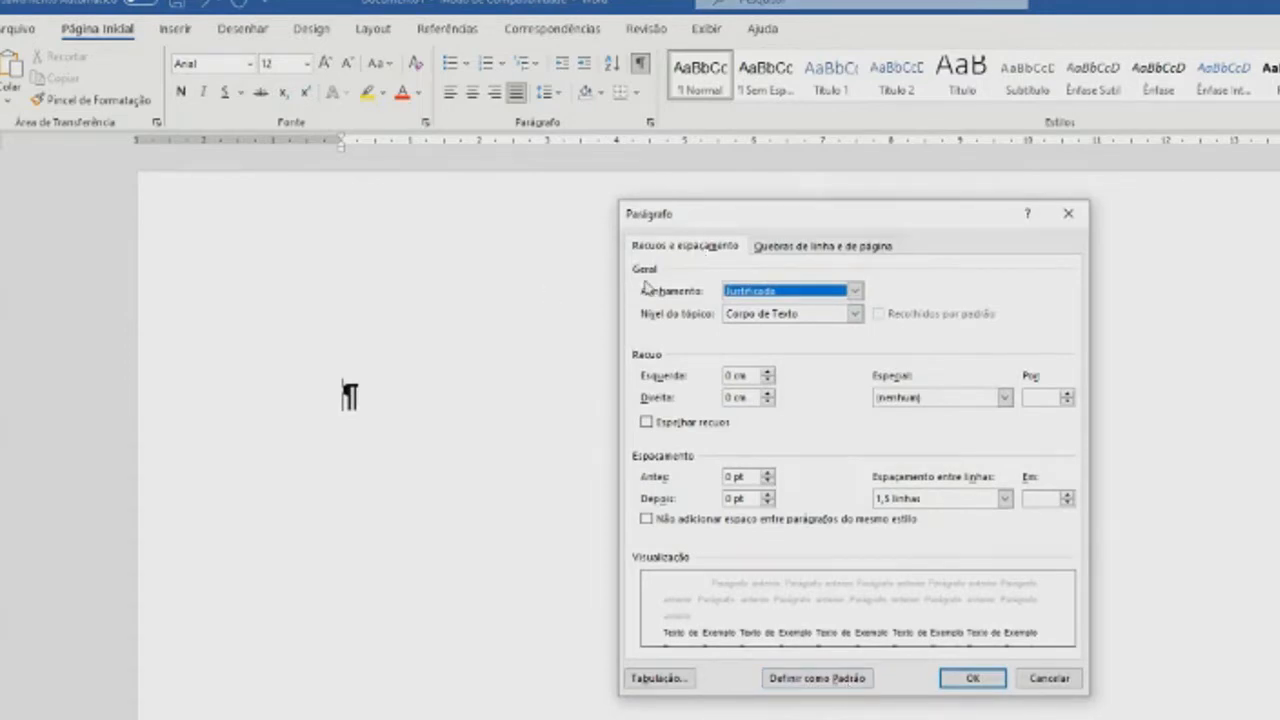
pyautogui.click(856, 291)
pyautogui.click(795, 307)
pyautogui.click(855, 291)
pyautogui.click(800, 319)
pyautogui.click(806, 291)
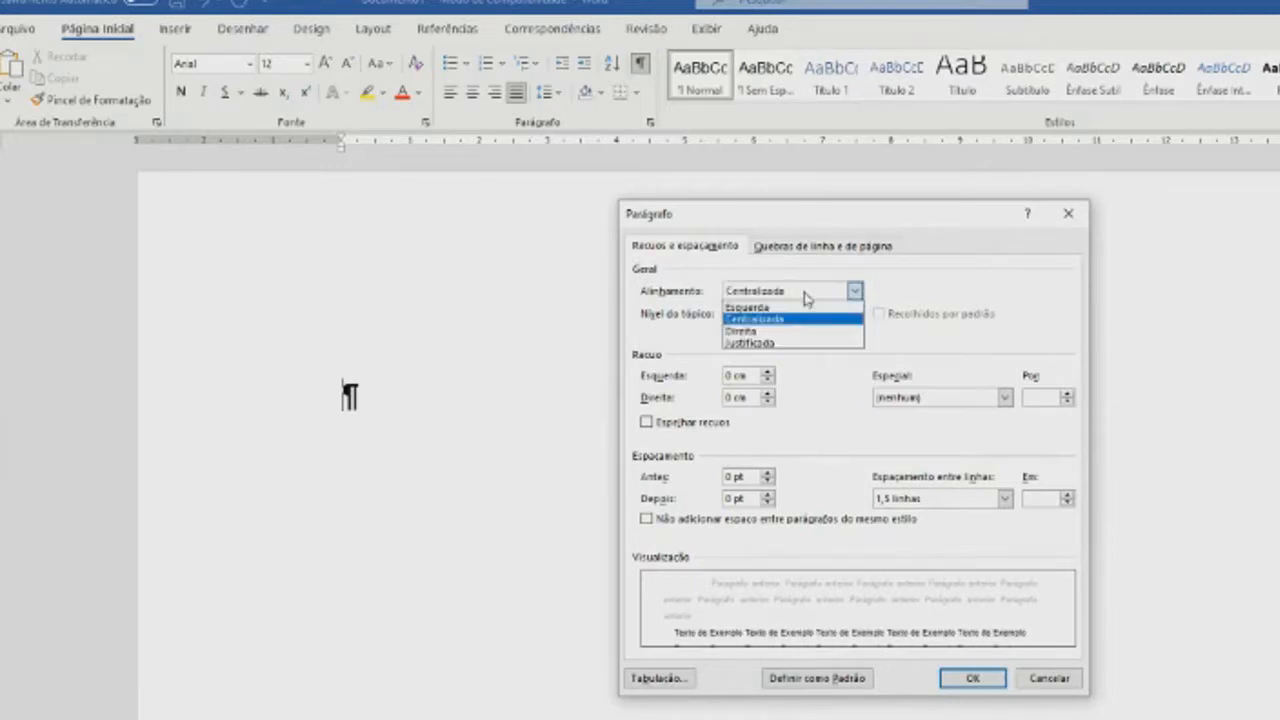
pyautogui.click(787, 343)
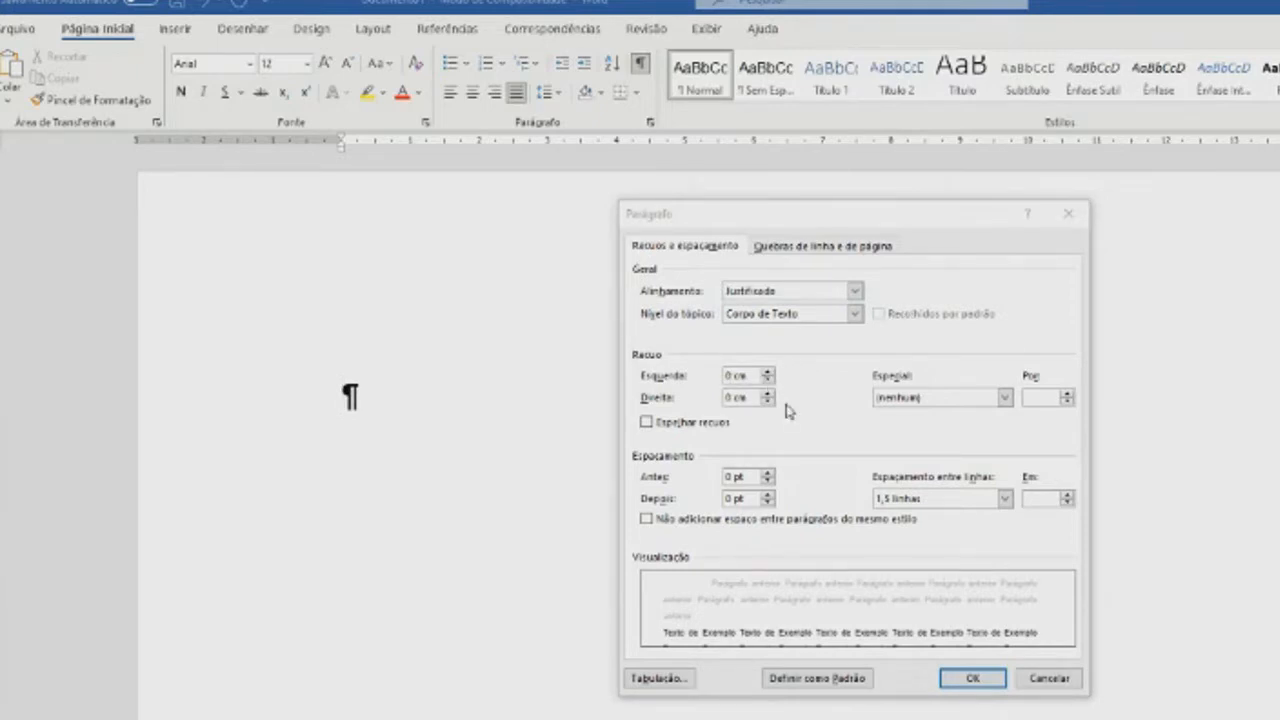
# - Set the paragraph's special indent to Primeira linha by 2 cm and apply it
pyautogui.click(1005, 398)
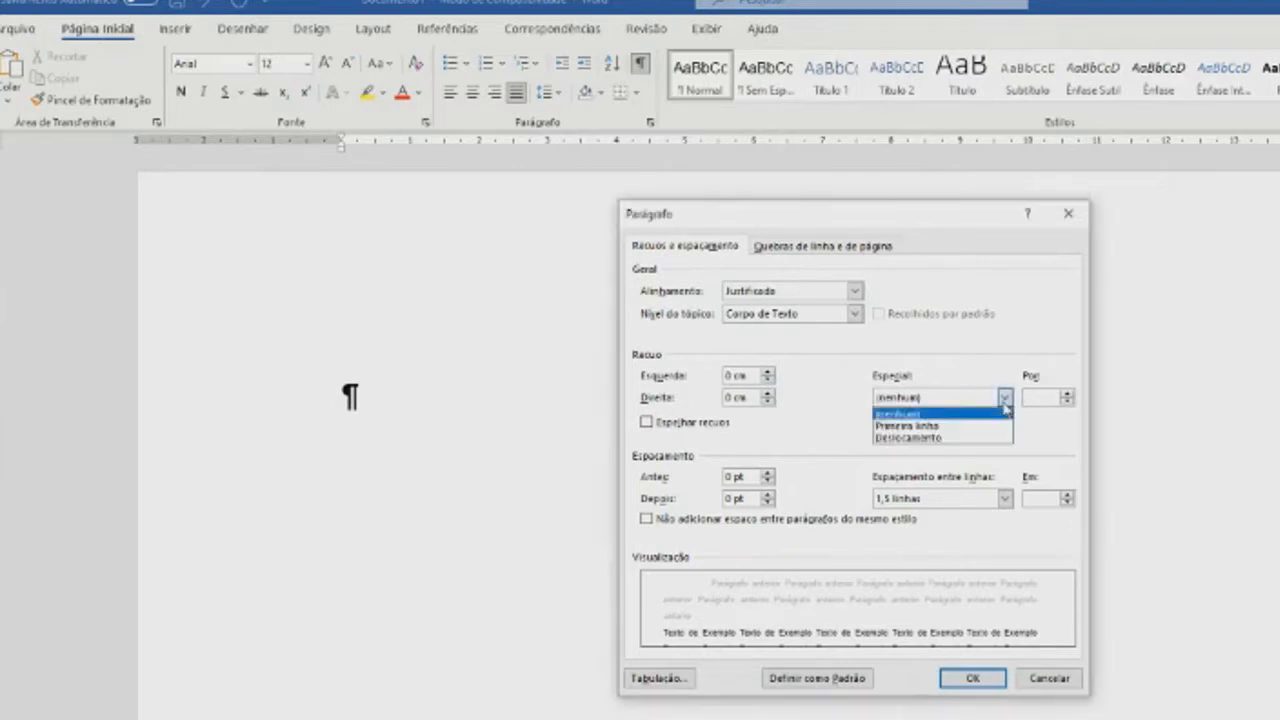
pyautogui.click(966, 426)
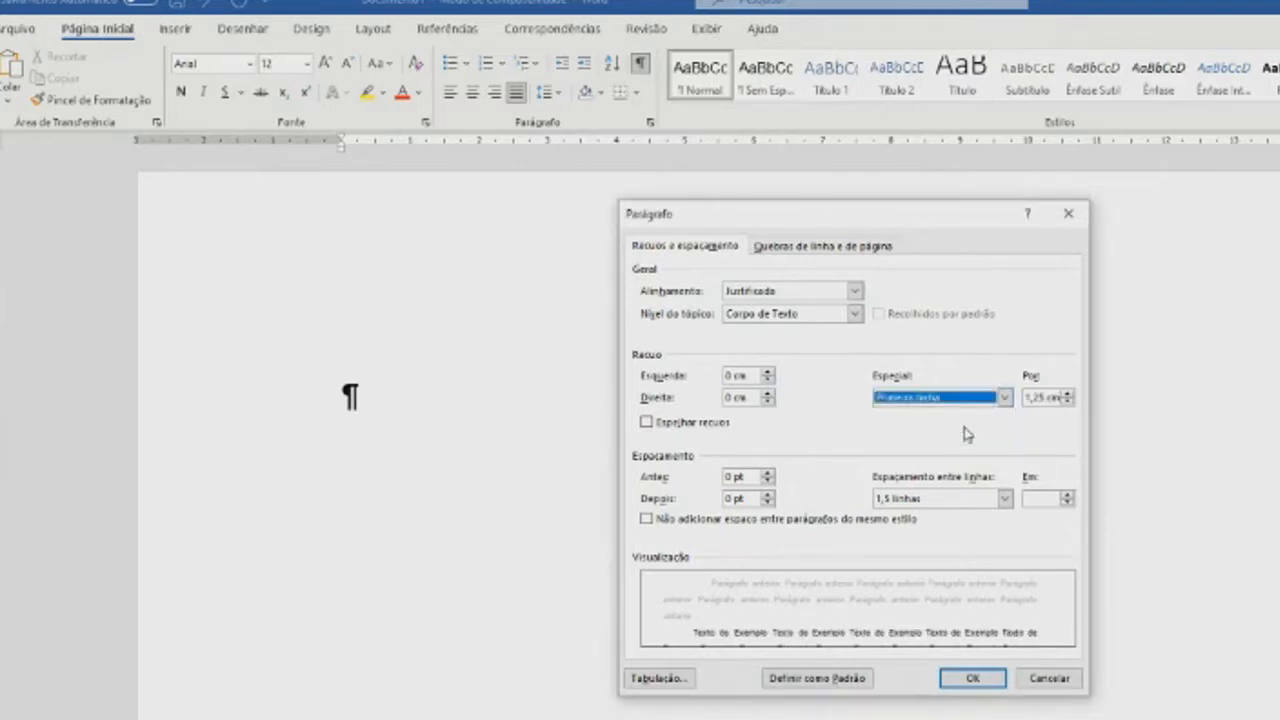
pyautogui.doubleClick(1045, 398)
pyautogui.write('2')
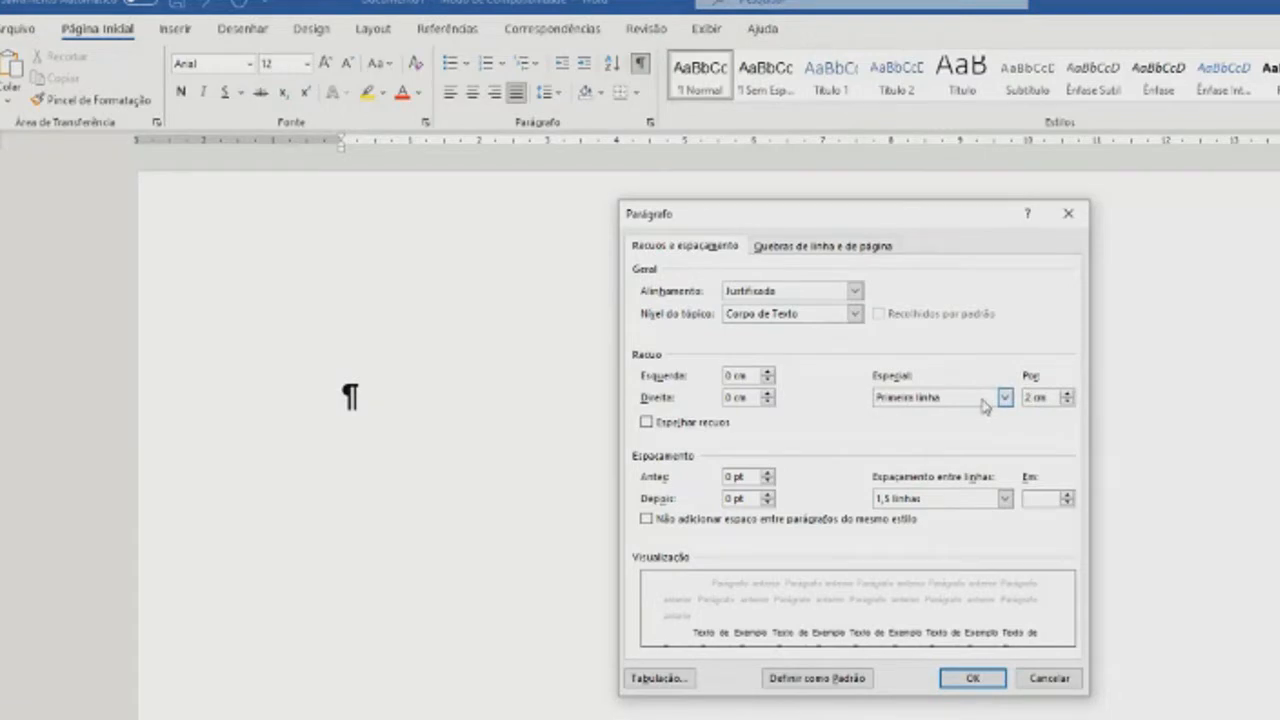
pyautogui.press('Return')
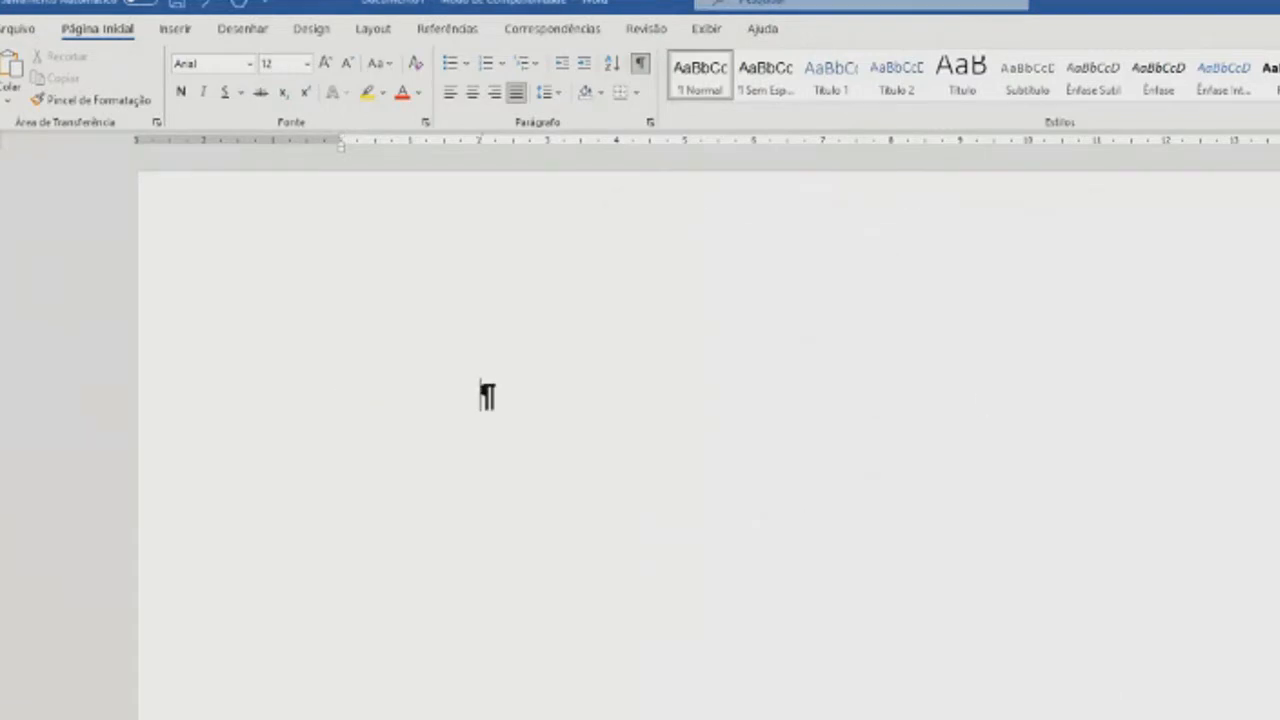
# - Review the line spacing options in the paragraph settings and apply 1,5 line spacing to the empty paragraph
pyautogui.rightClick(892, 444)
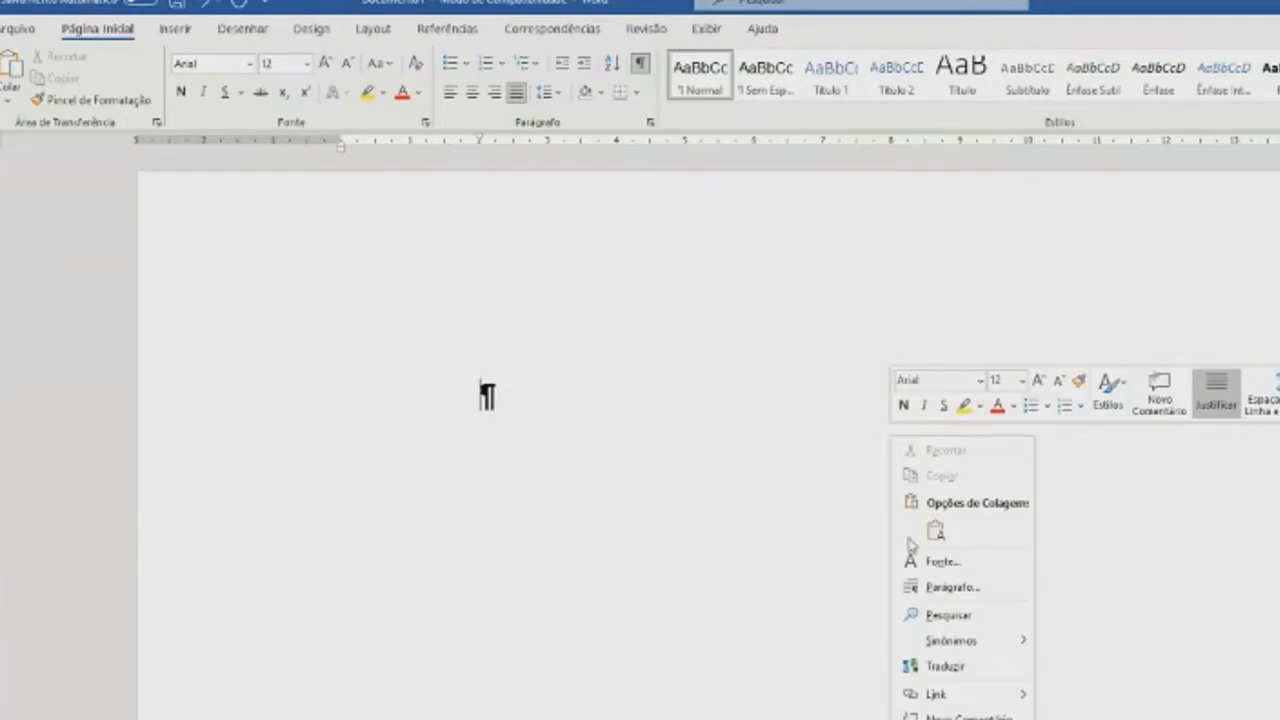
pyautogui.click(940, 587)
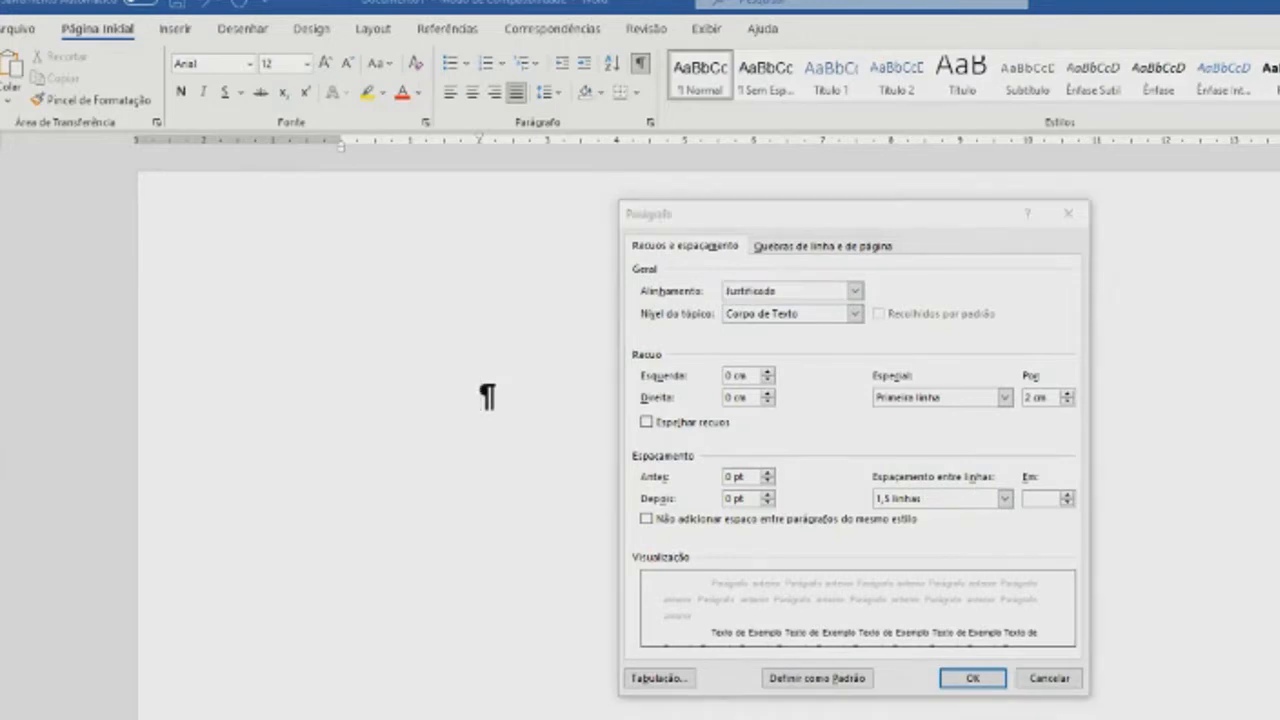
pyautogui.click(1004, 499)
pyautogui.click(1004, 499)
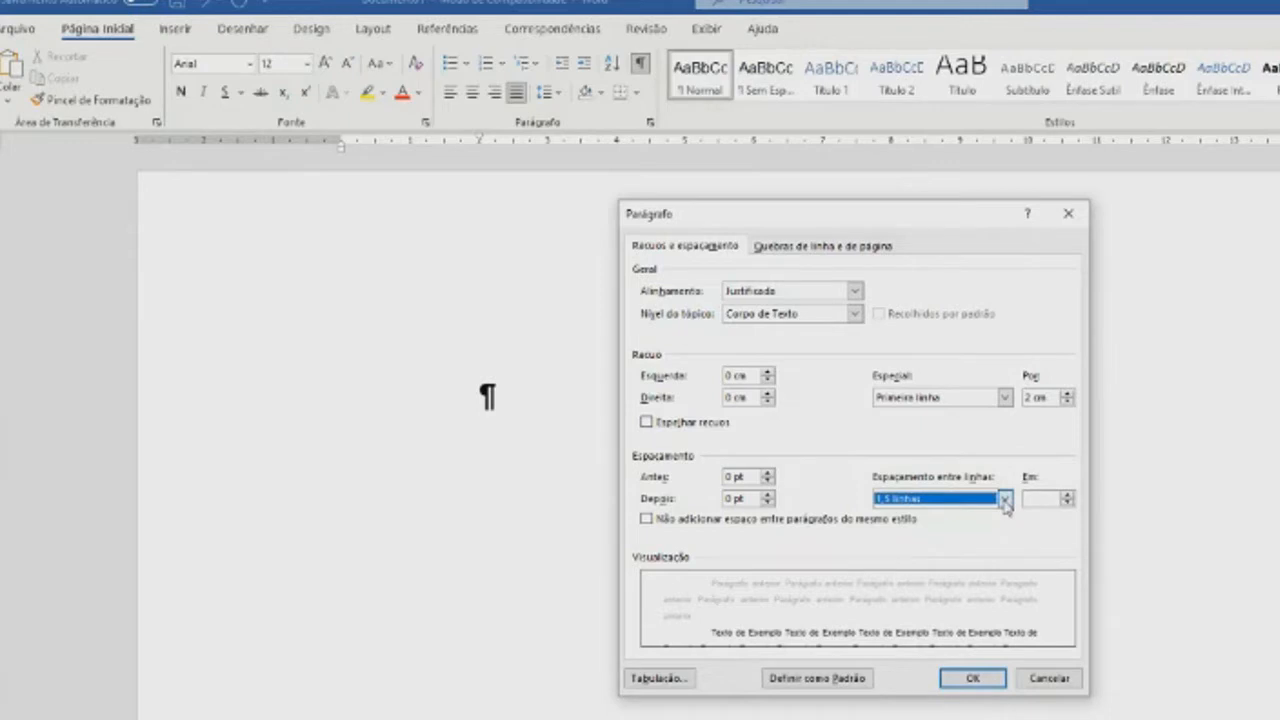
pyautogui.click(1004, 499)
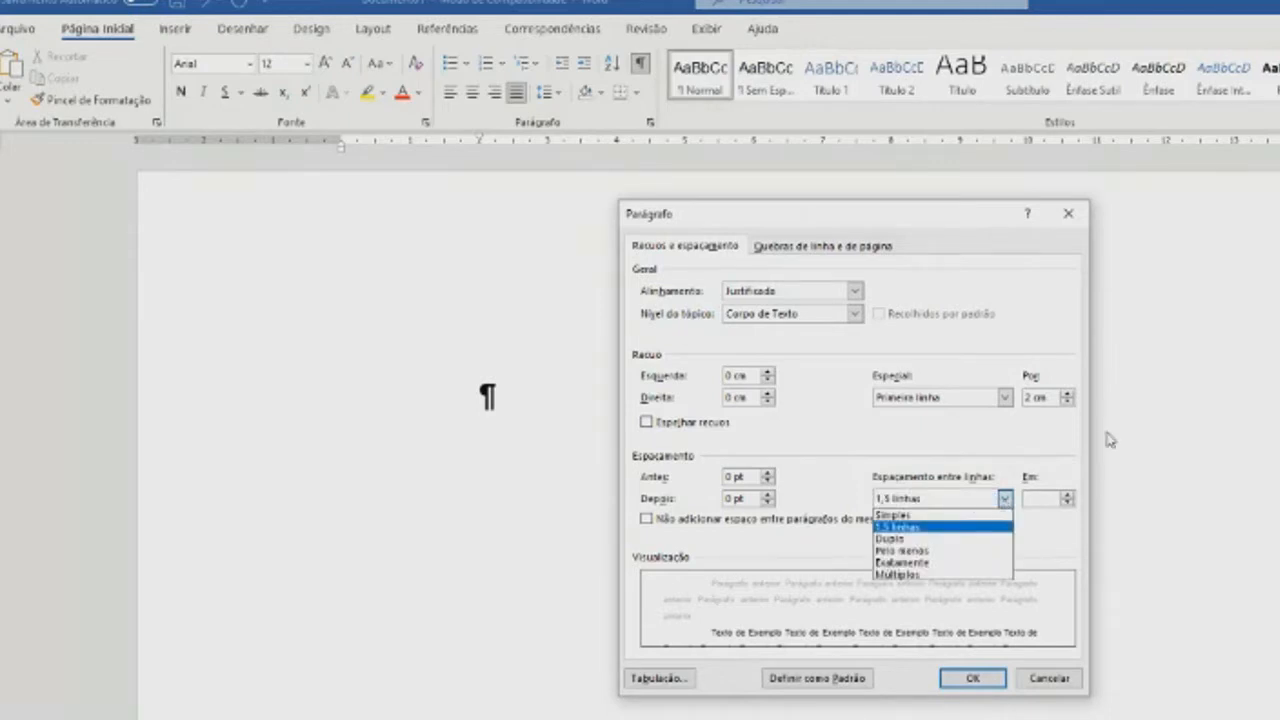
pyautogui.click(958, 680)
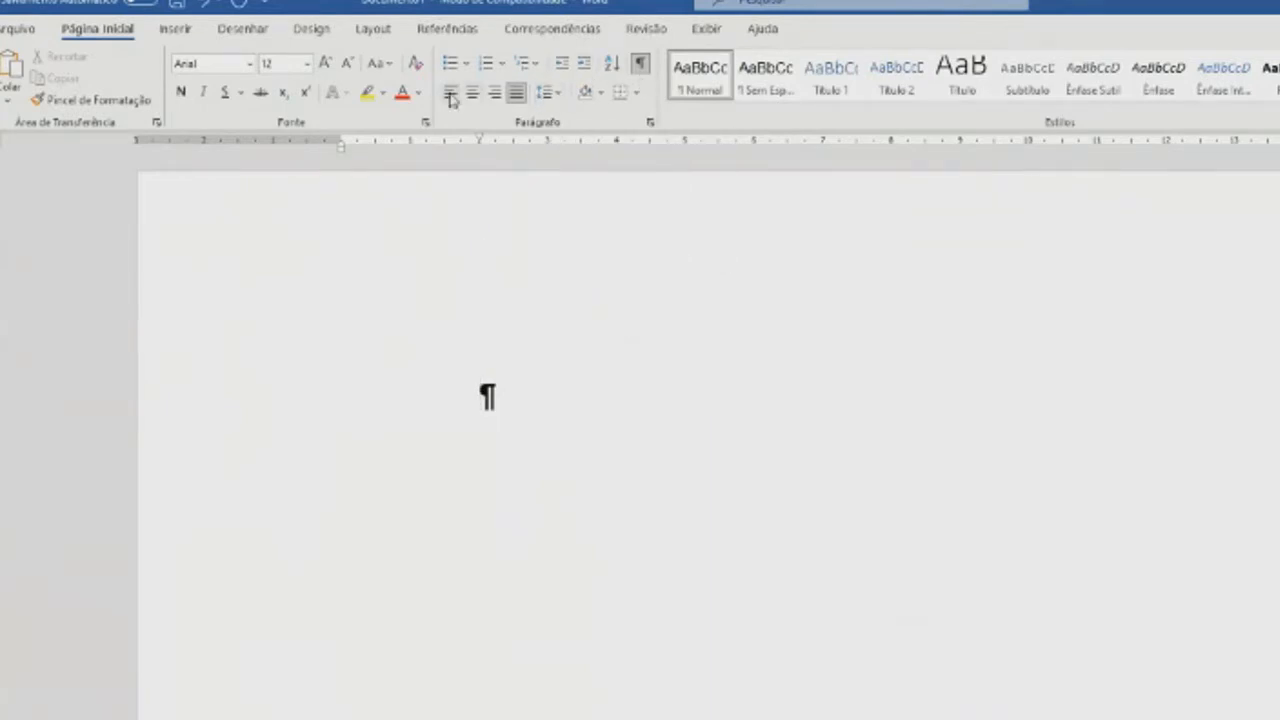
pyautogui.click(520, 95)
pyautogui.click(545, 92)
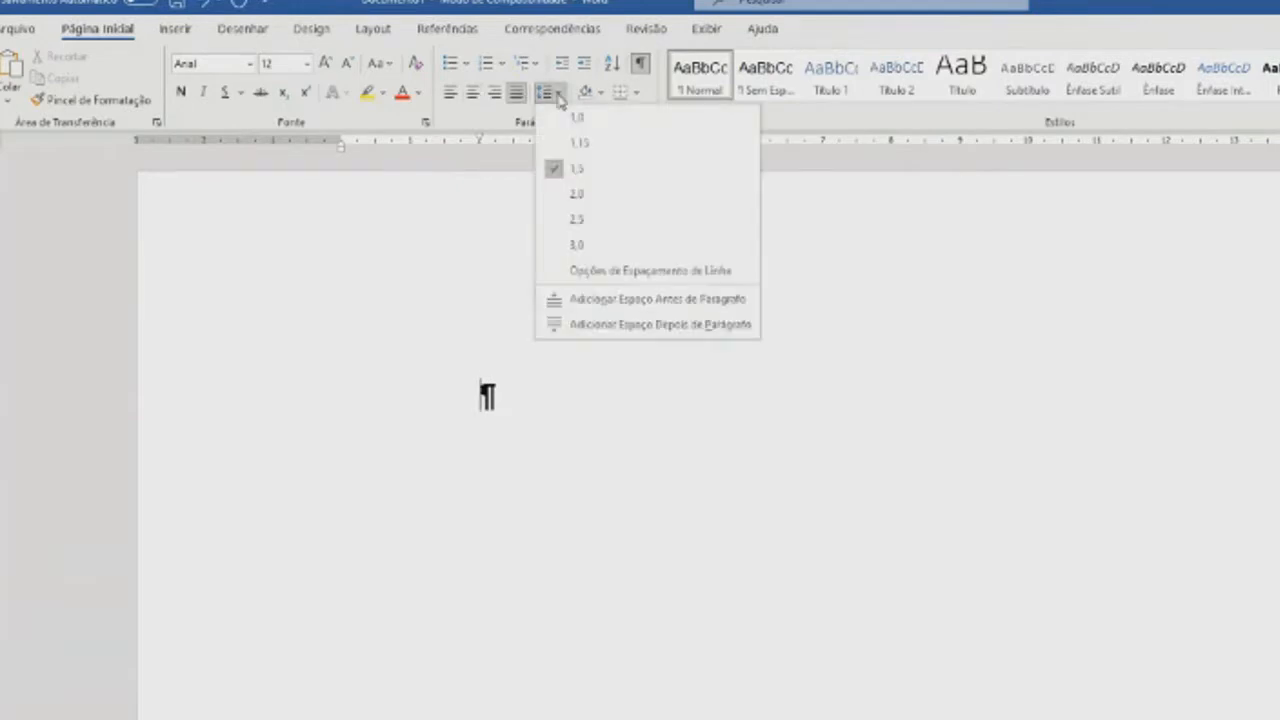
pyautogui.click(573, 168)
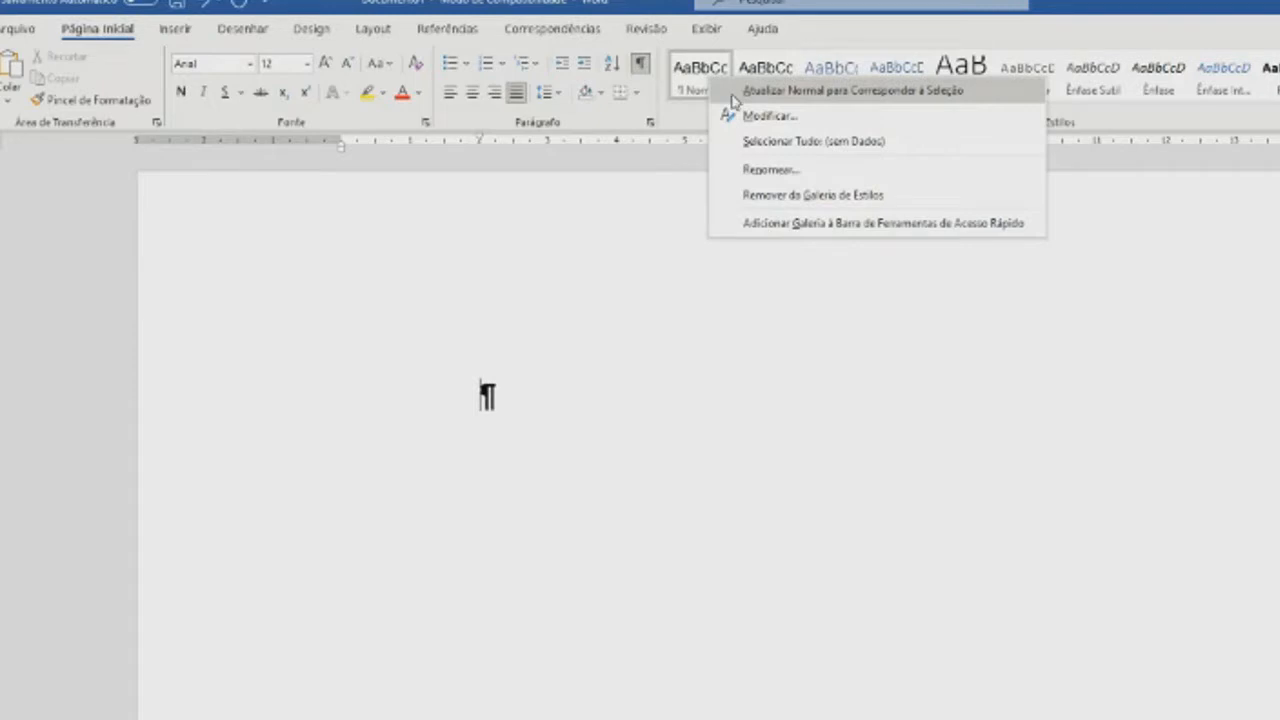
# - Select the empty paragraph and update the Normal style to match its formatting
pyautogui.click(334, 388)
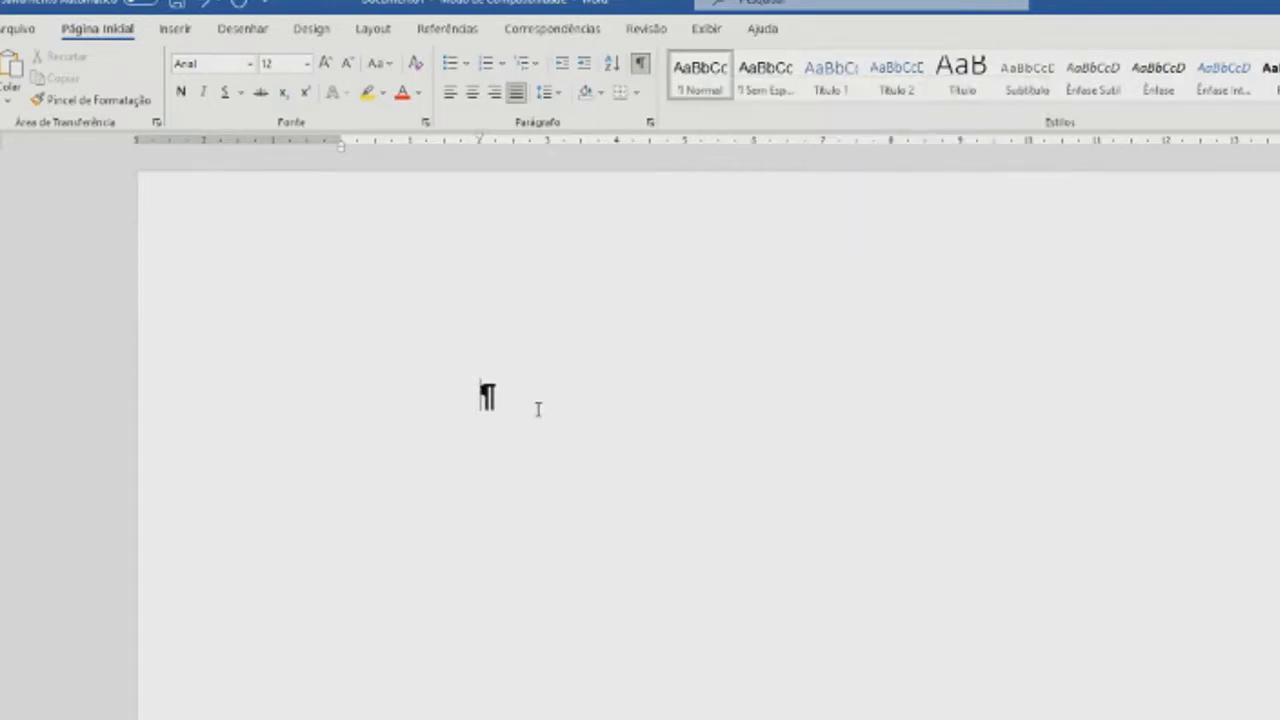
pyautogui.rightClick(688, 84)
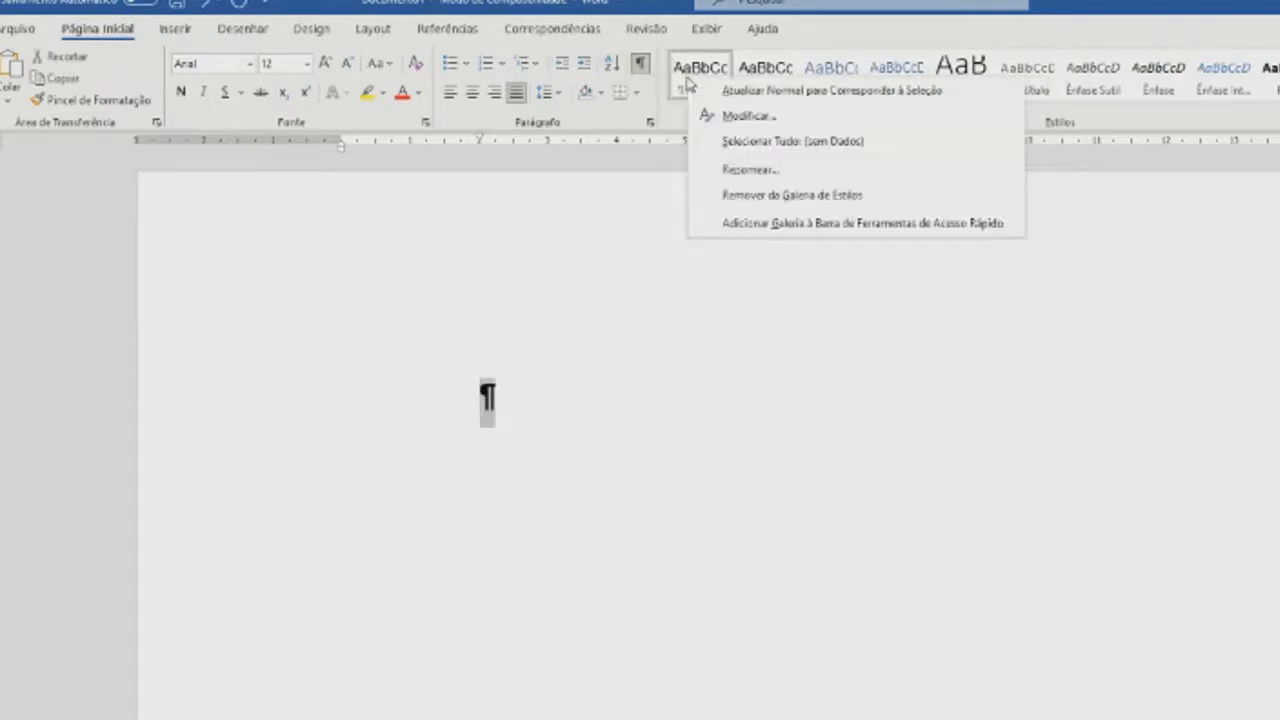
pyautogui.click(740, 90)
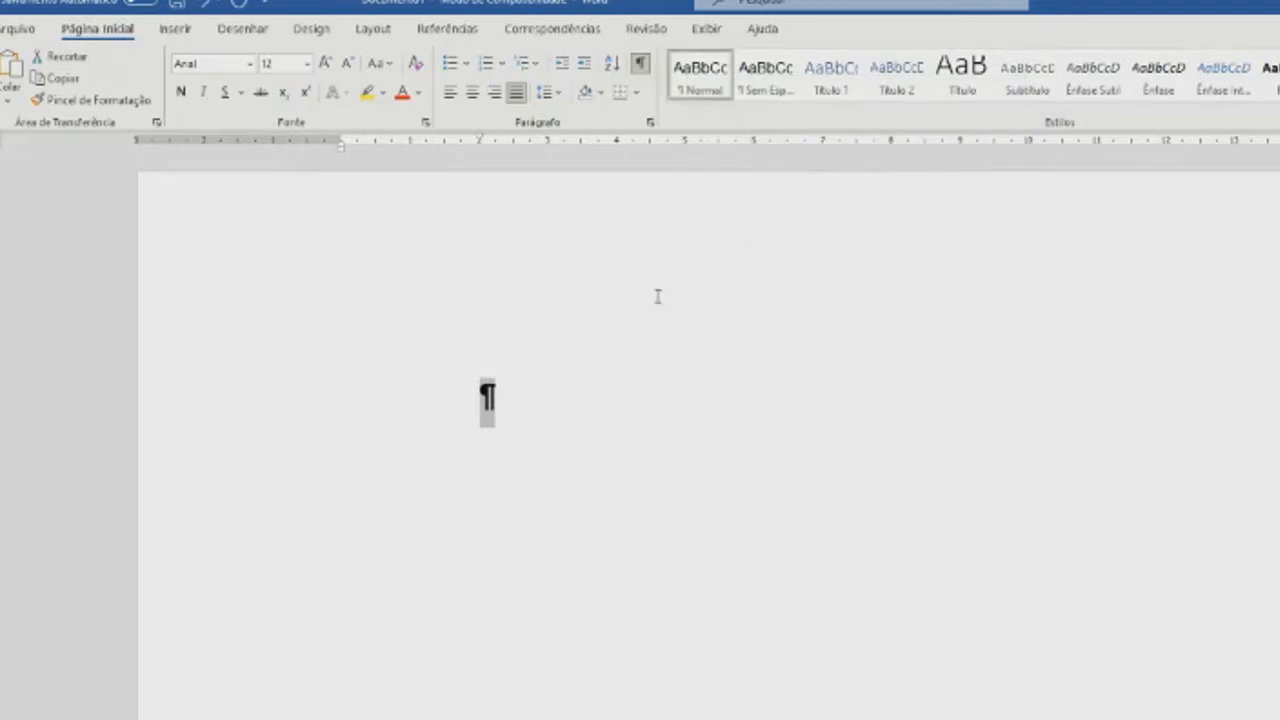
pyautogui.rightClick(713, 76)
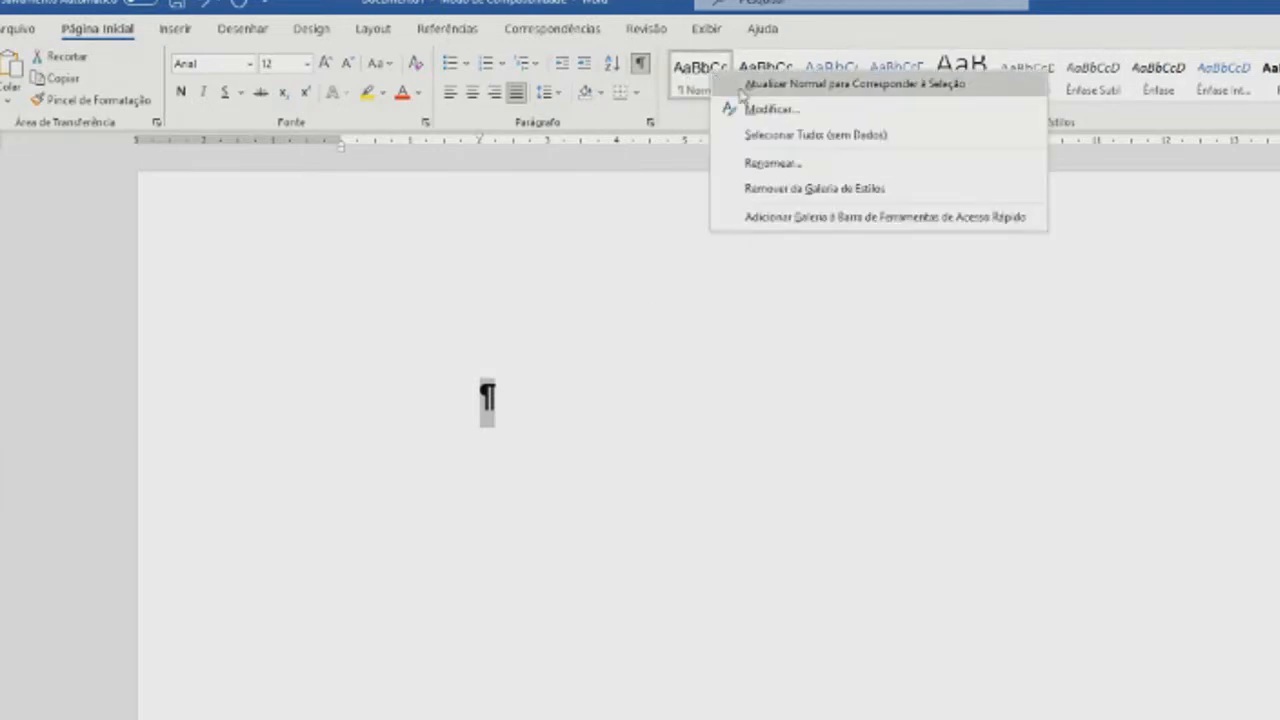
pyautogui.click(740, 88)
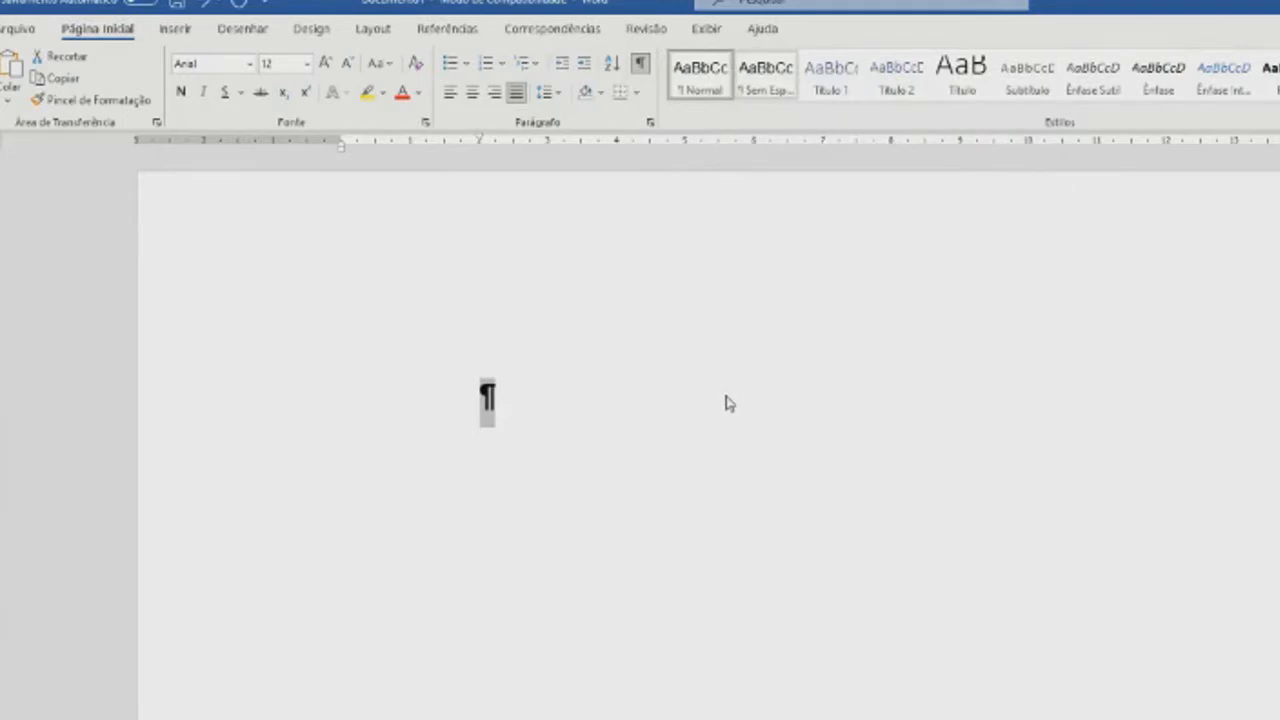
# - Write a three-line paragraph of filler text beginning "Ewirpqwiepirq", end it with a period, and start a new paragraph below
pyautogui.click(625, 405)
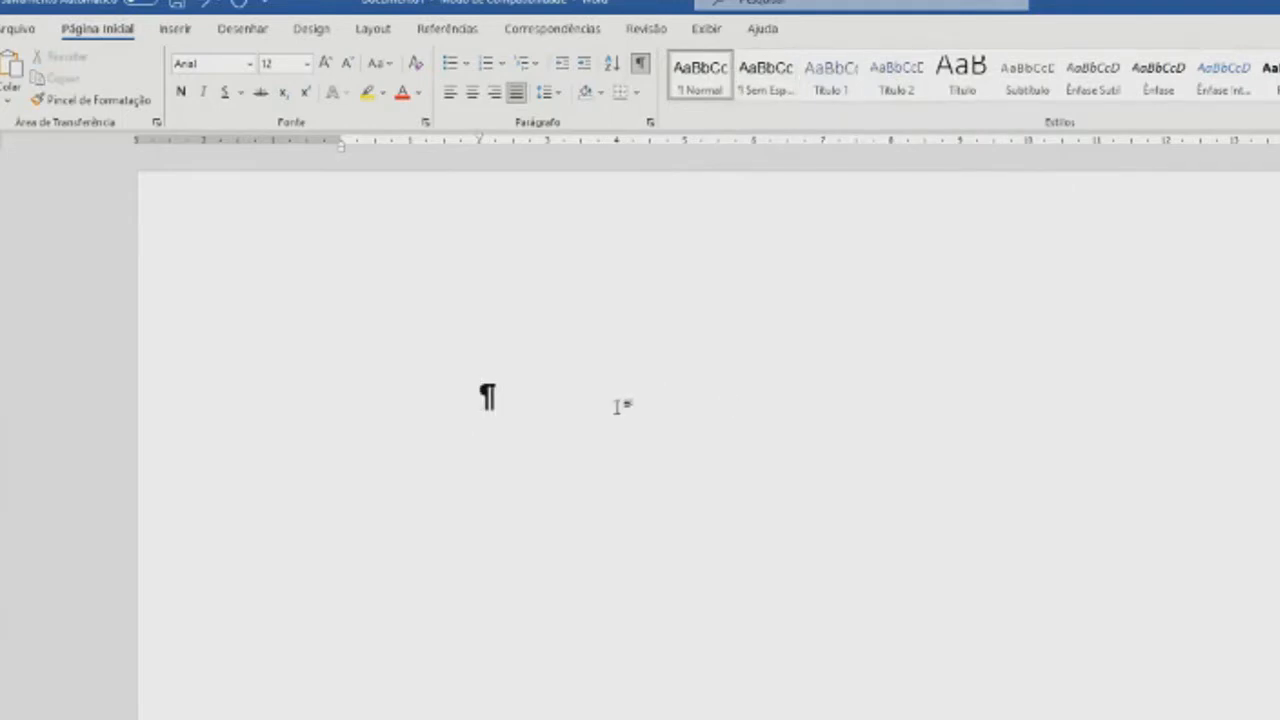
pyautogui.write('ewirpqwiepirq´wei´rq')
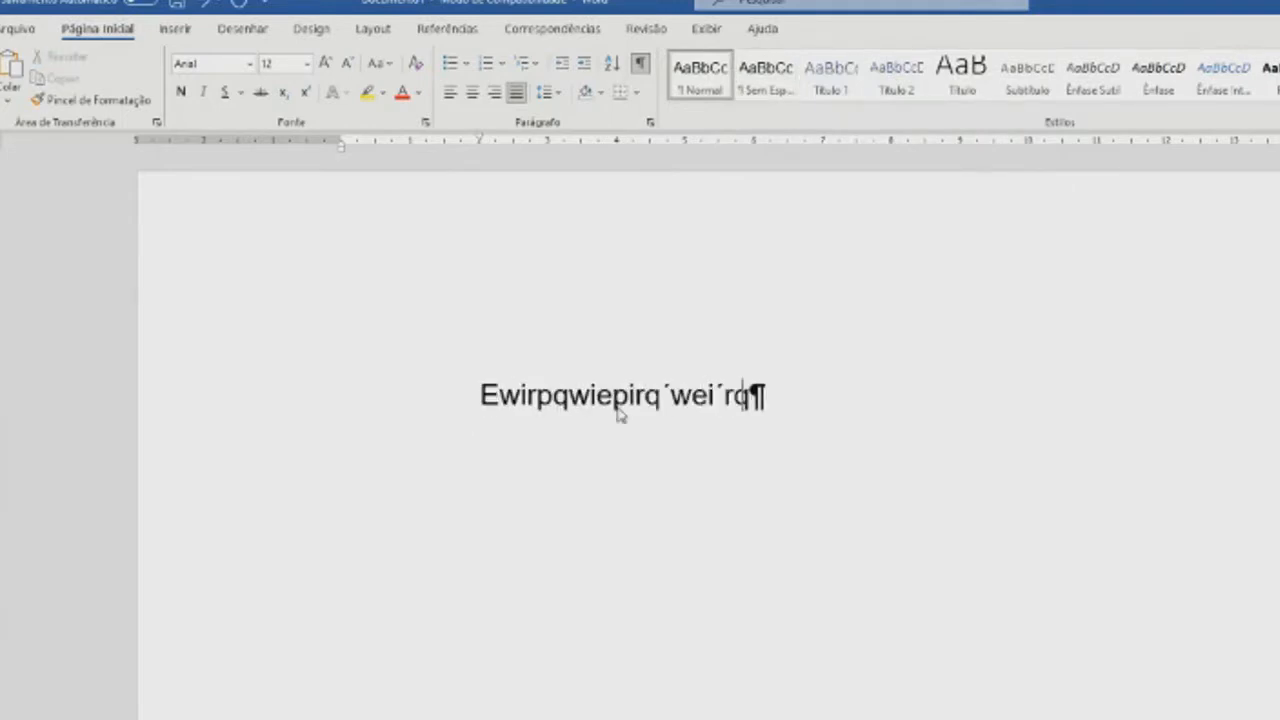
pyautogui.write('i´pweir´pqwie´proiqwpóeirqpwier´poqwiepw´peir´pqwie')
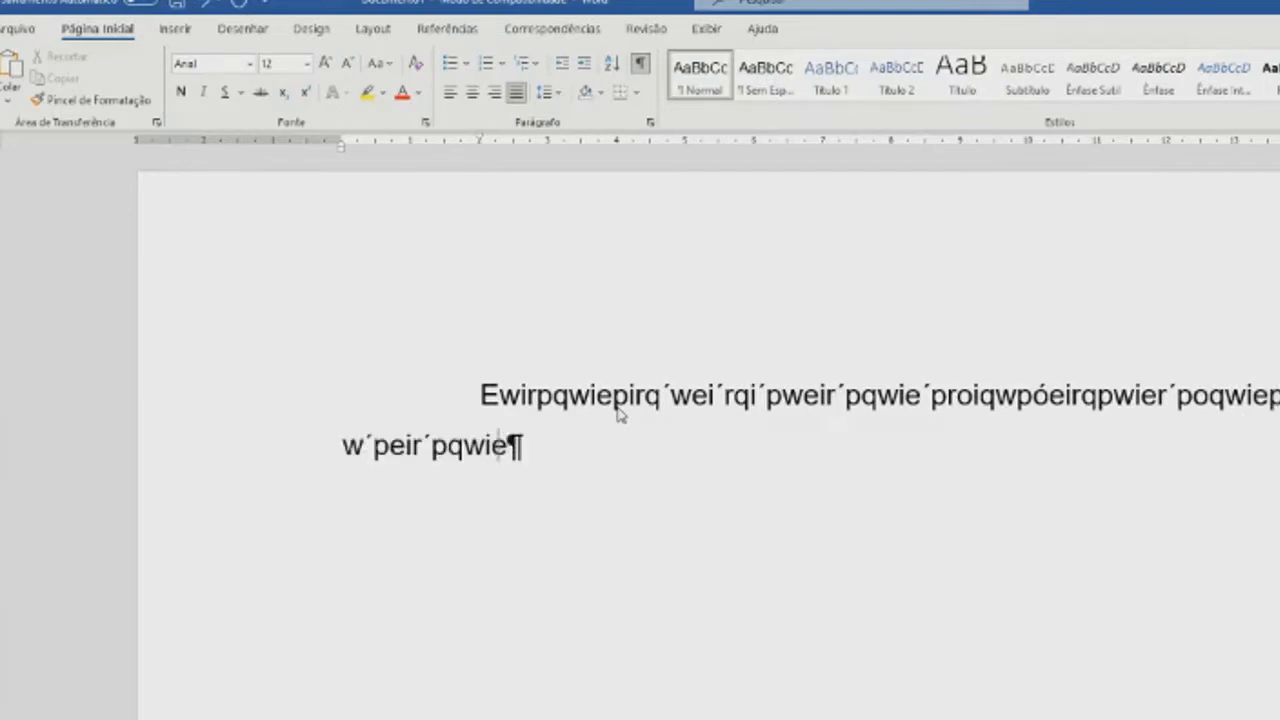
pyautogui.write('r´pwqie´poriq´pwierpówqierpóqwie´priwqpóeirp´wqirp')
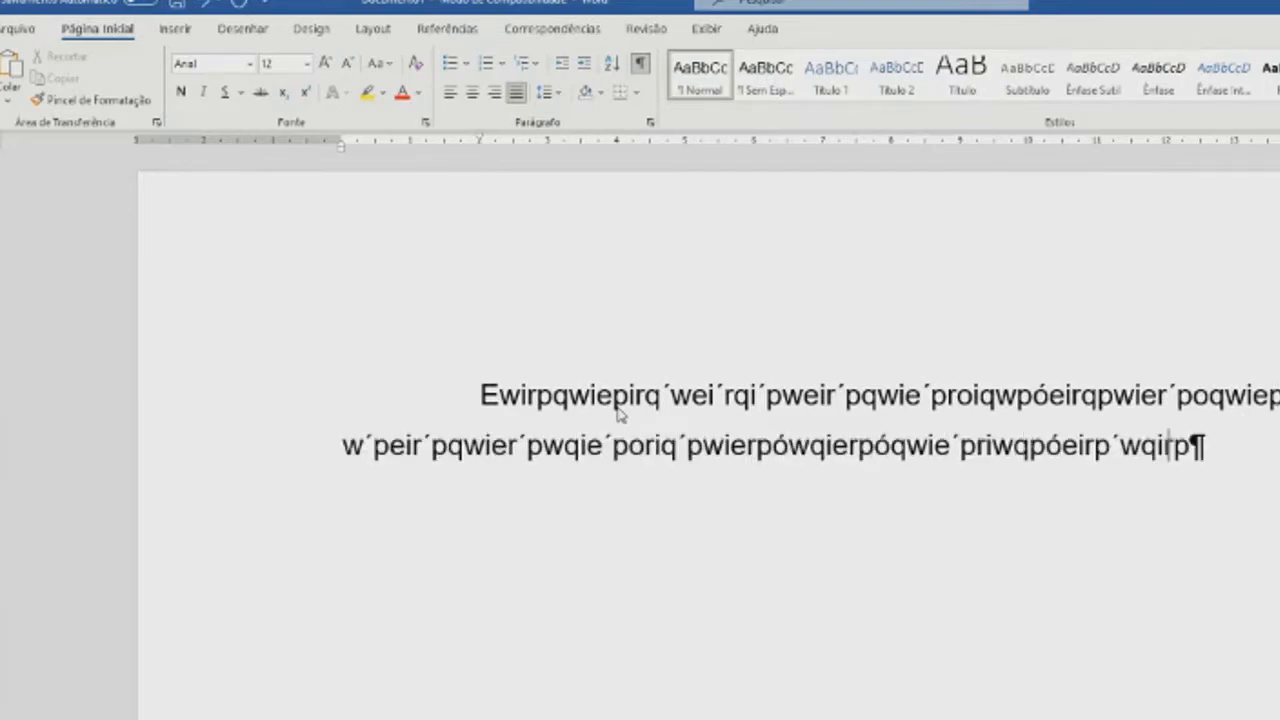
pyautogui.write('´qwier´qwierpiwq´periq´pweirp´qwie´rp.')
pyautogui.press('Return')
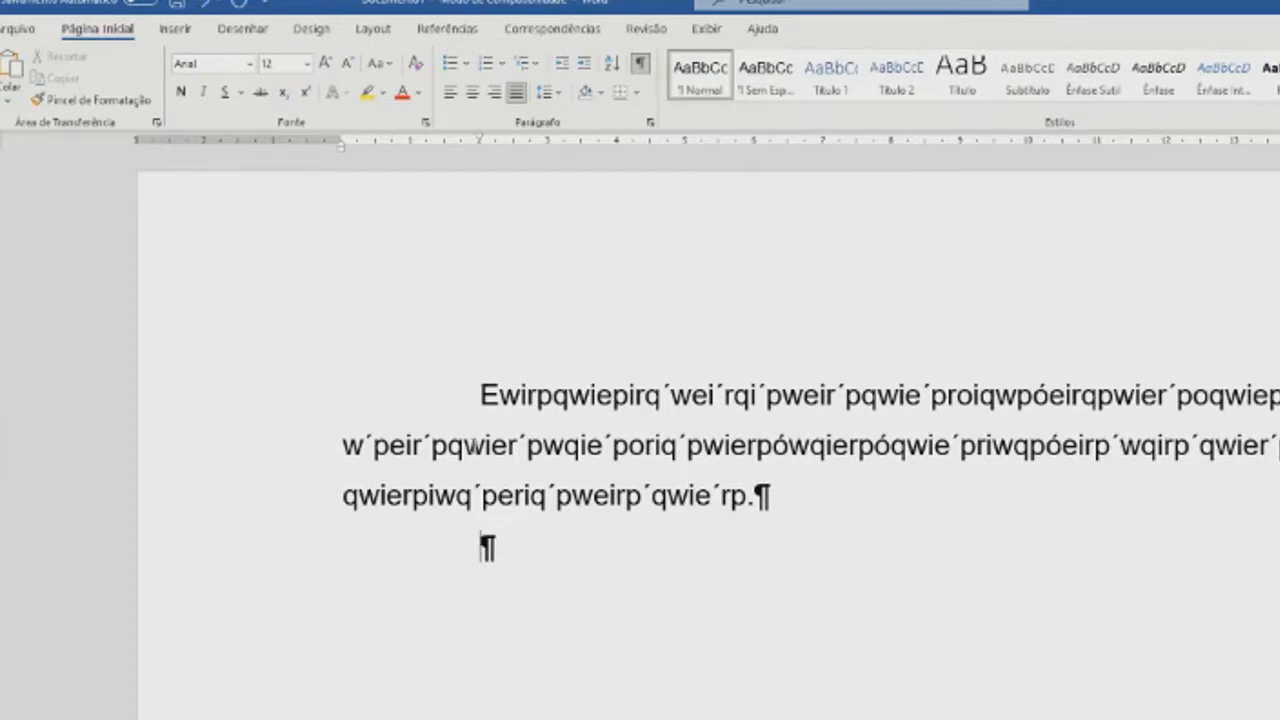
# - Select the filler text with the empty paragraph below it, update the Normal style to match, and deselect
pyautogui.moveTo(478, 393); pyautogui.dragTo(930, 533)
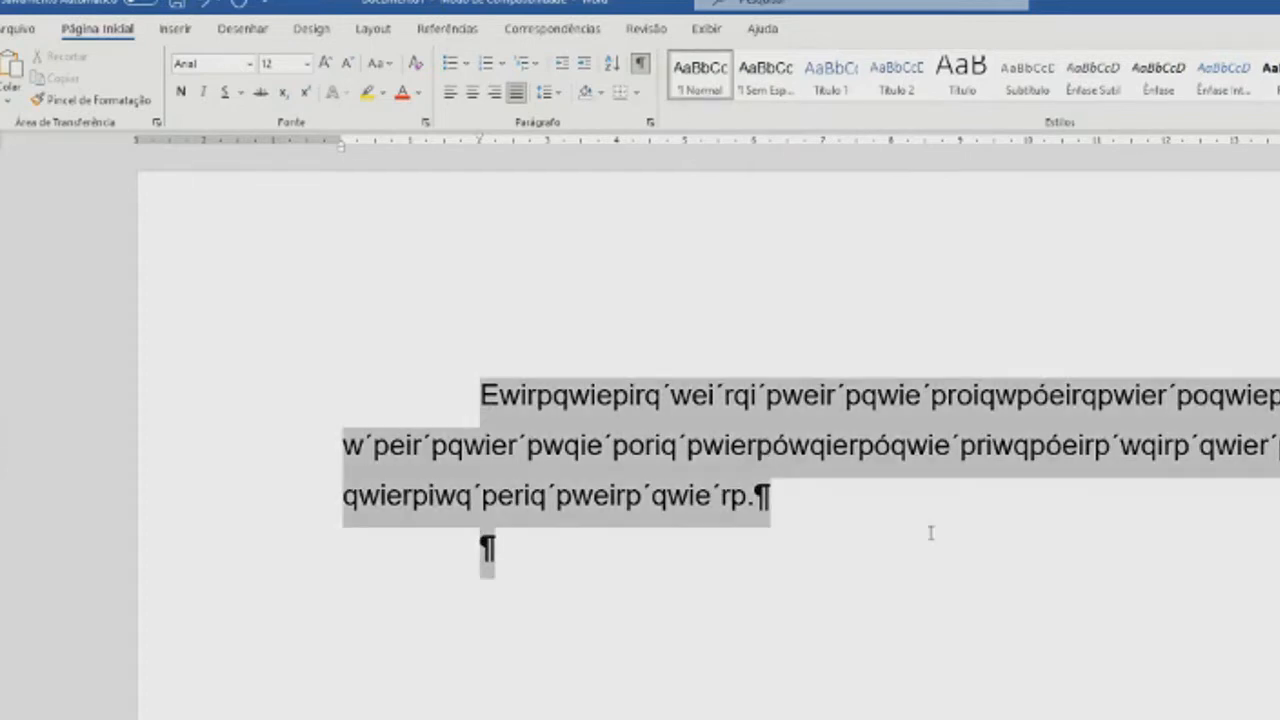
pyautogui.rightClick(705, 78)
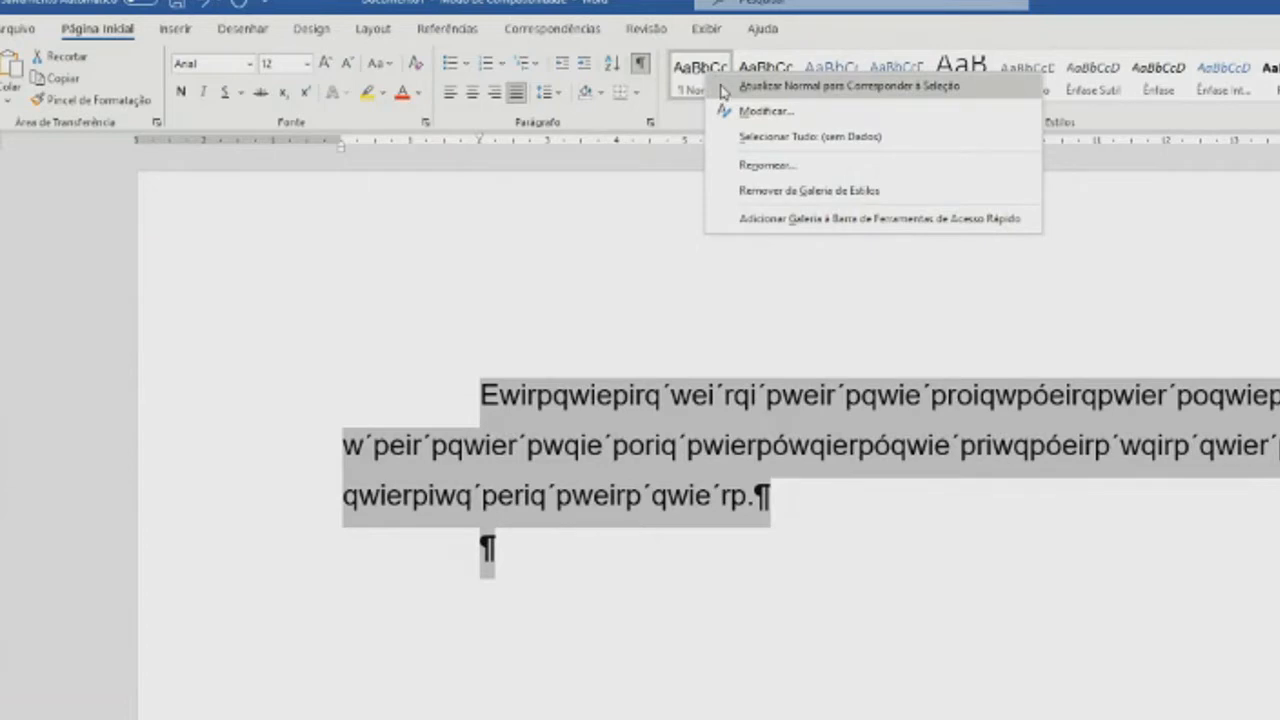
pyautogui.click(722, 88)
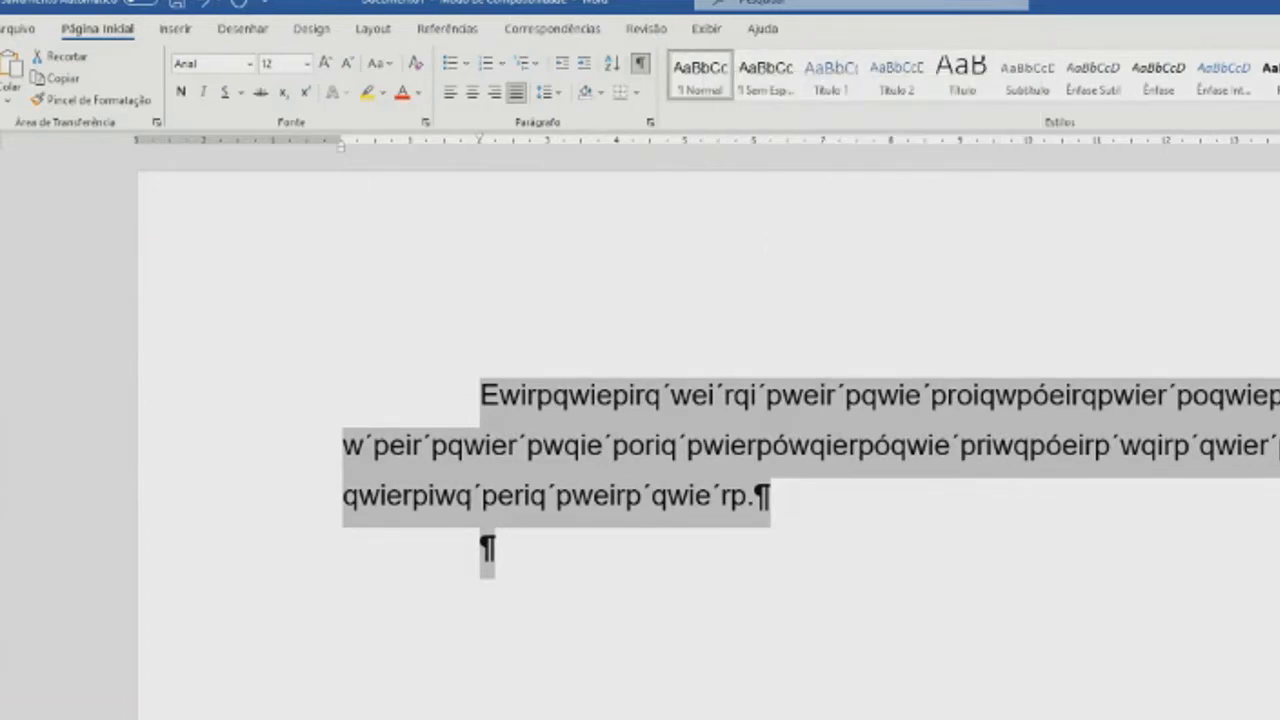
pyautogui.click(780, 550)
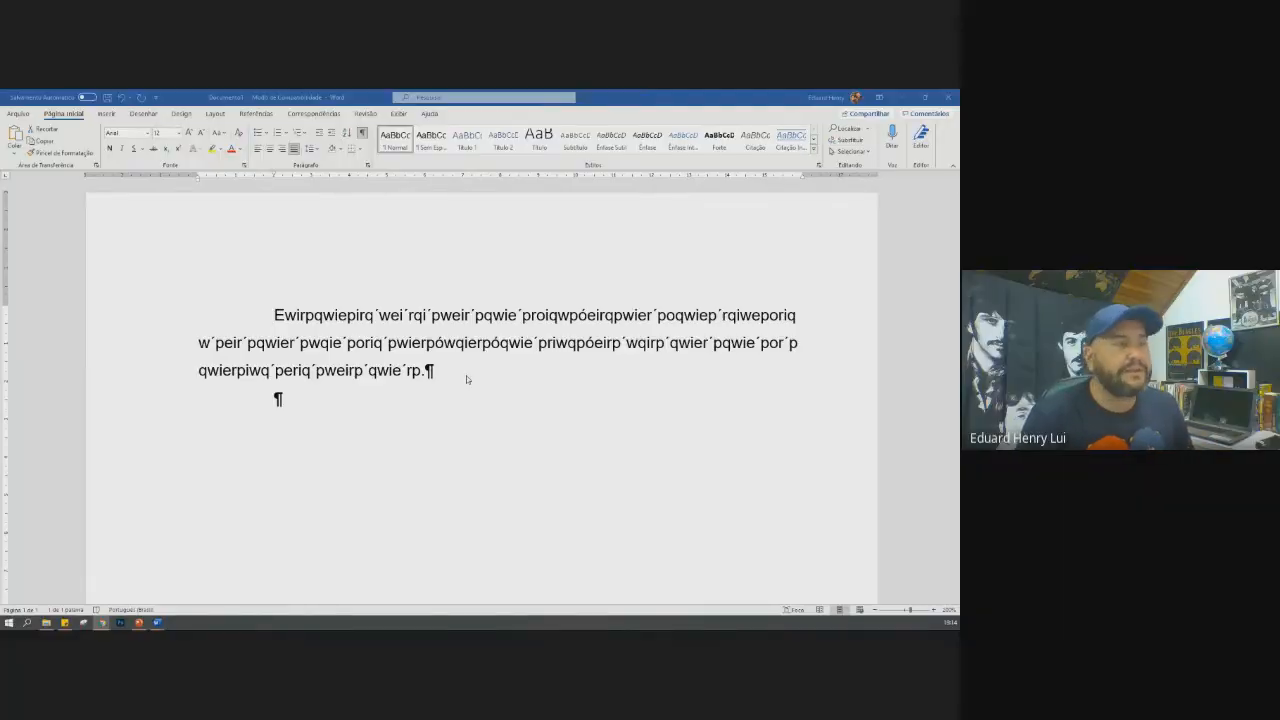
# - Switch to the PowerPoint slide show "Formatação de Trabalho Acadêmico" and advance to the NBR 14.724 slide
pyautogui.moveTo(139, 623)
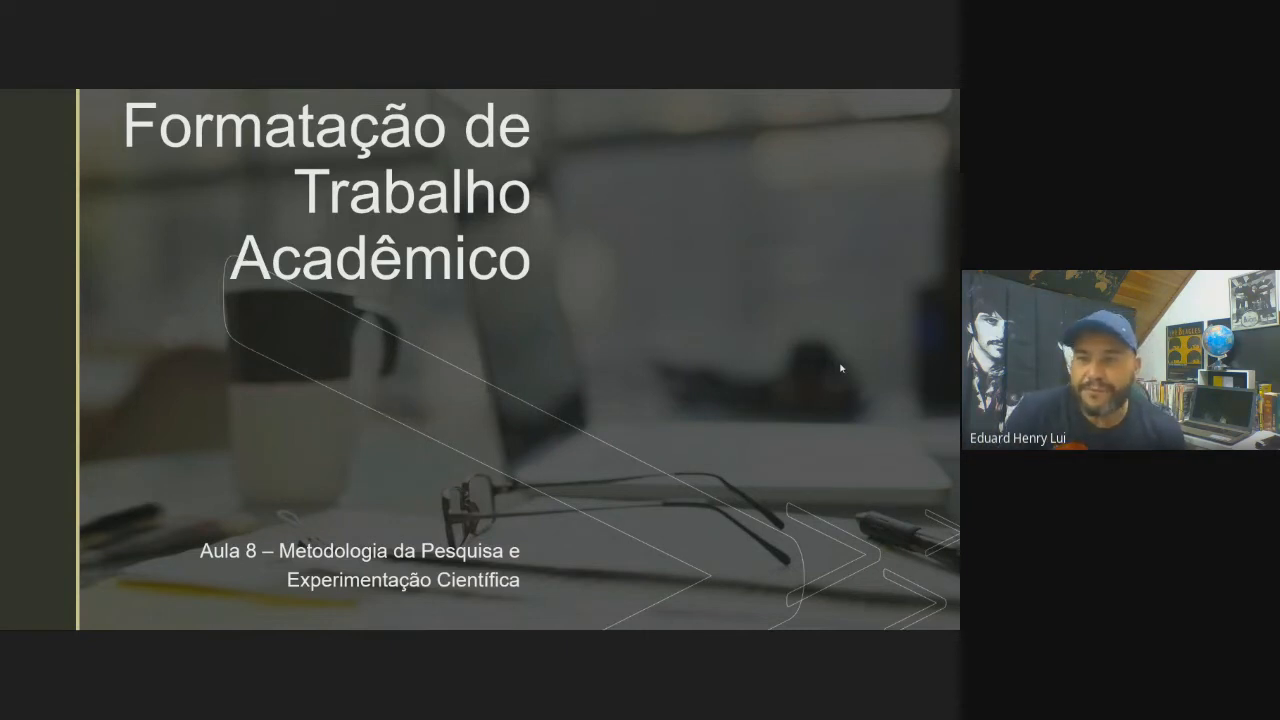
pyautogui.click(751, 406)
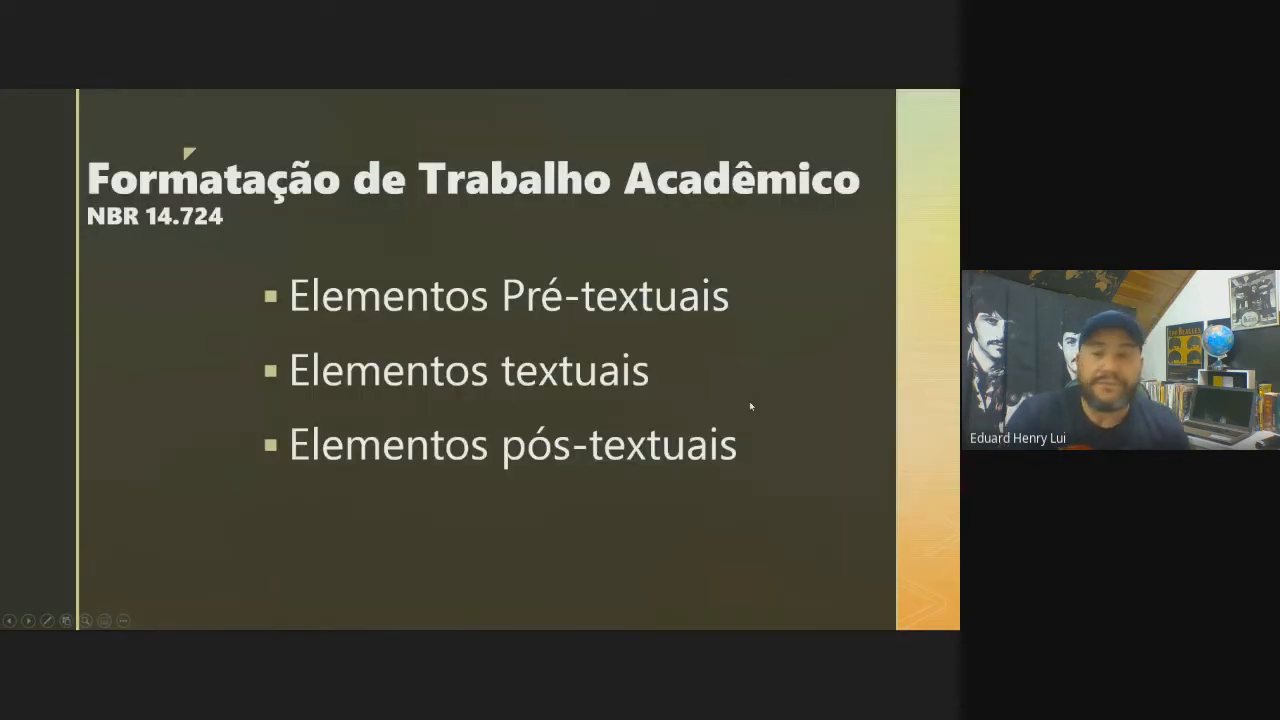
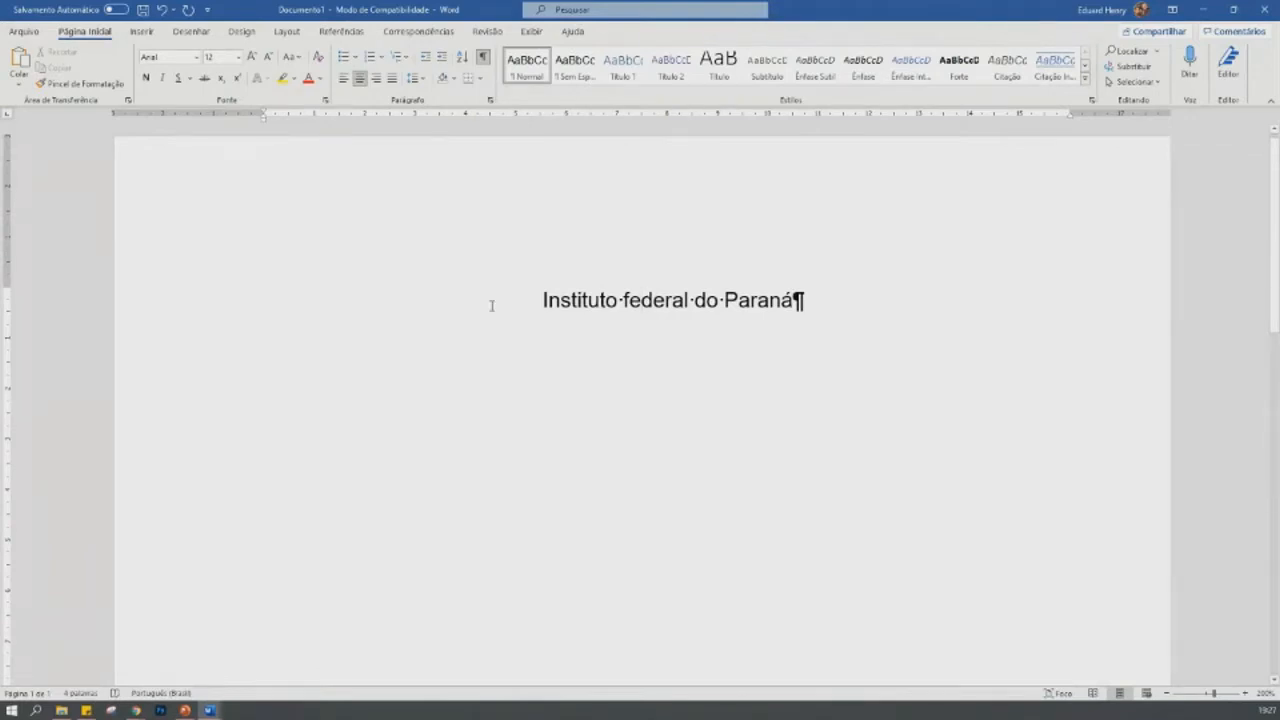
# - Convert the centred line "Instituto federal do Paraná" to all uppercase letters and deselect it
pyautogui.moveTo(539, 302); pyautogui.dragTo(810, 292)
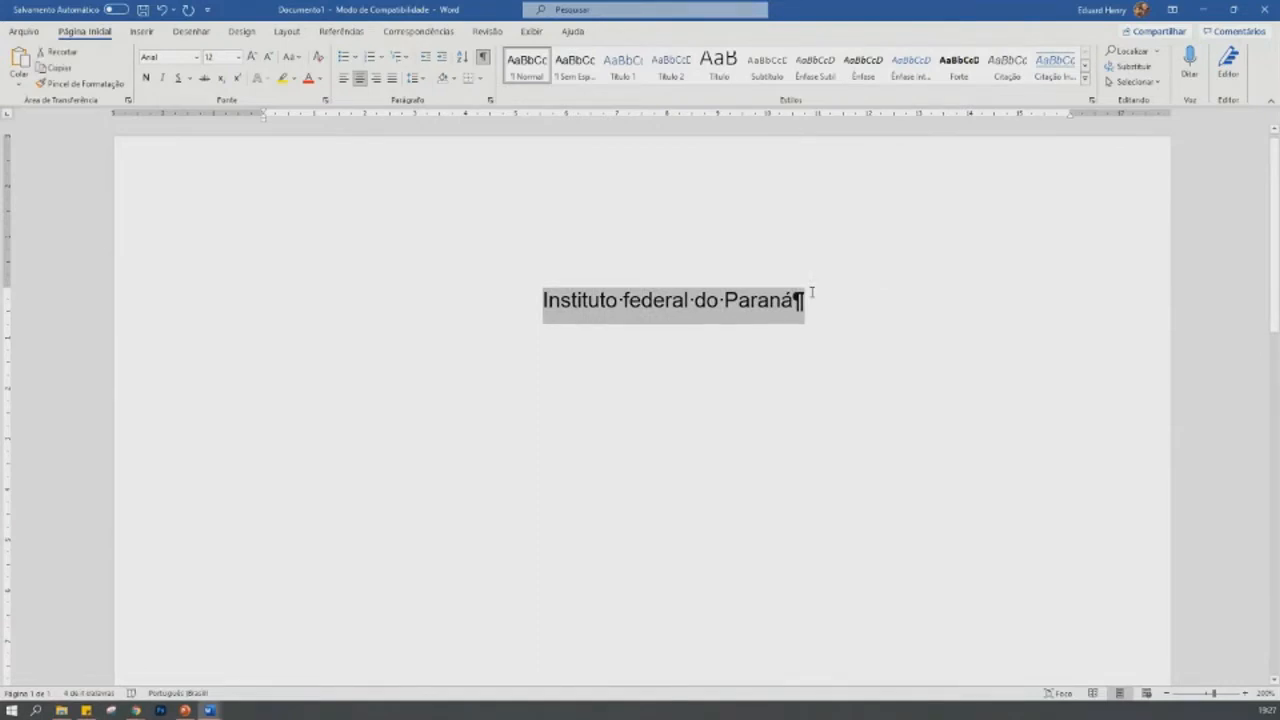
pyautogui.hotkey('shift', 'F3')
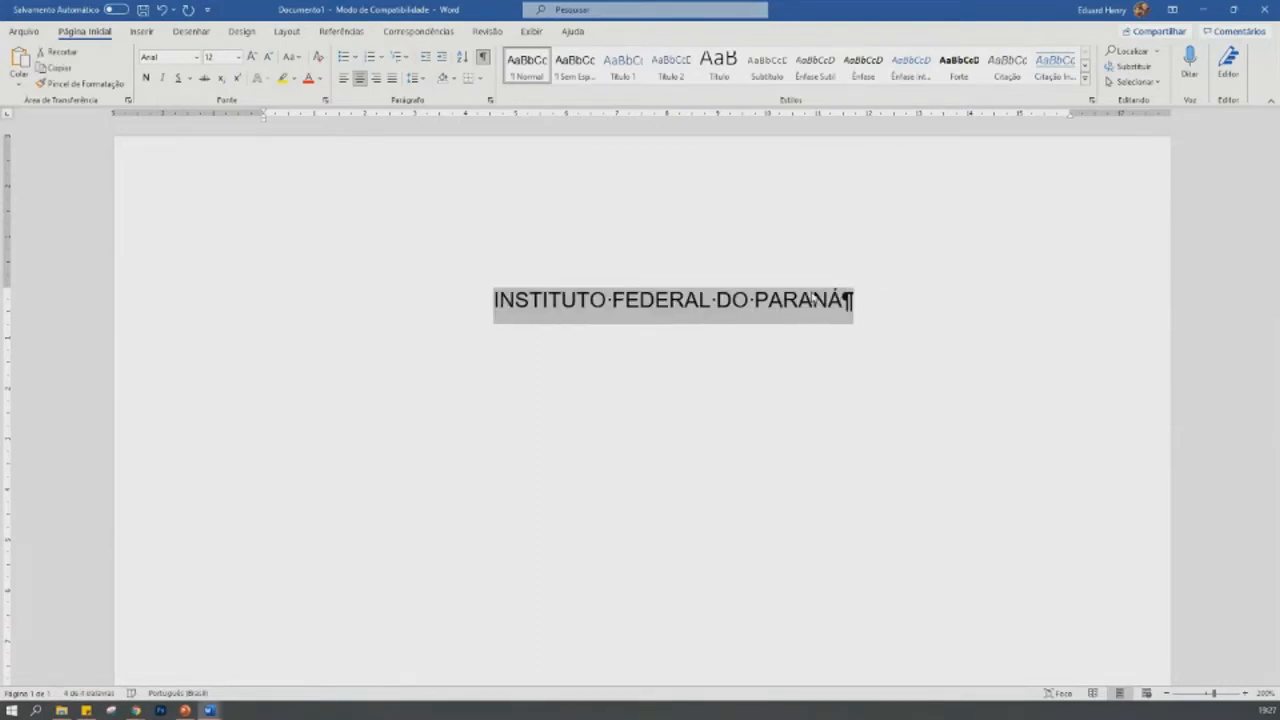
pyautogui.click(886, 302)
# - Write the note "Shift + F3" on a new line below the institution name and start another line
pyautogui.press('Return')
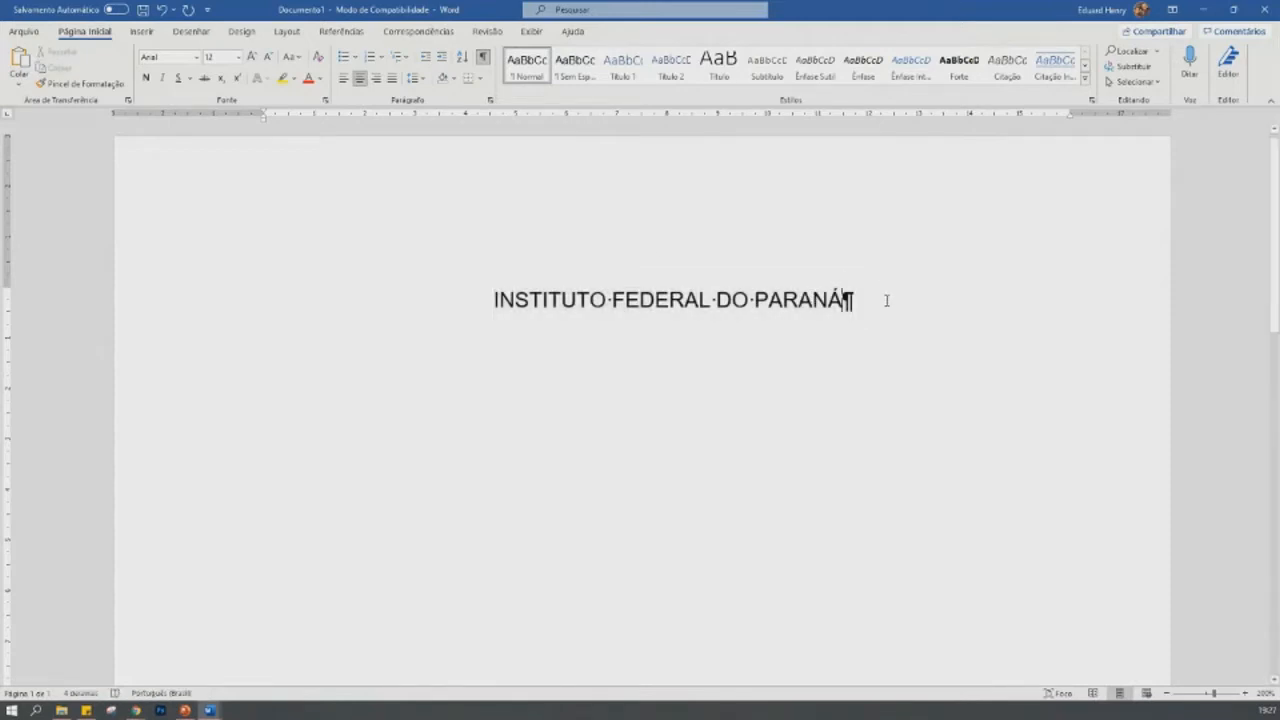
pyautogui.write('shift ')
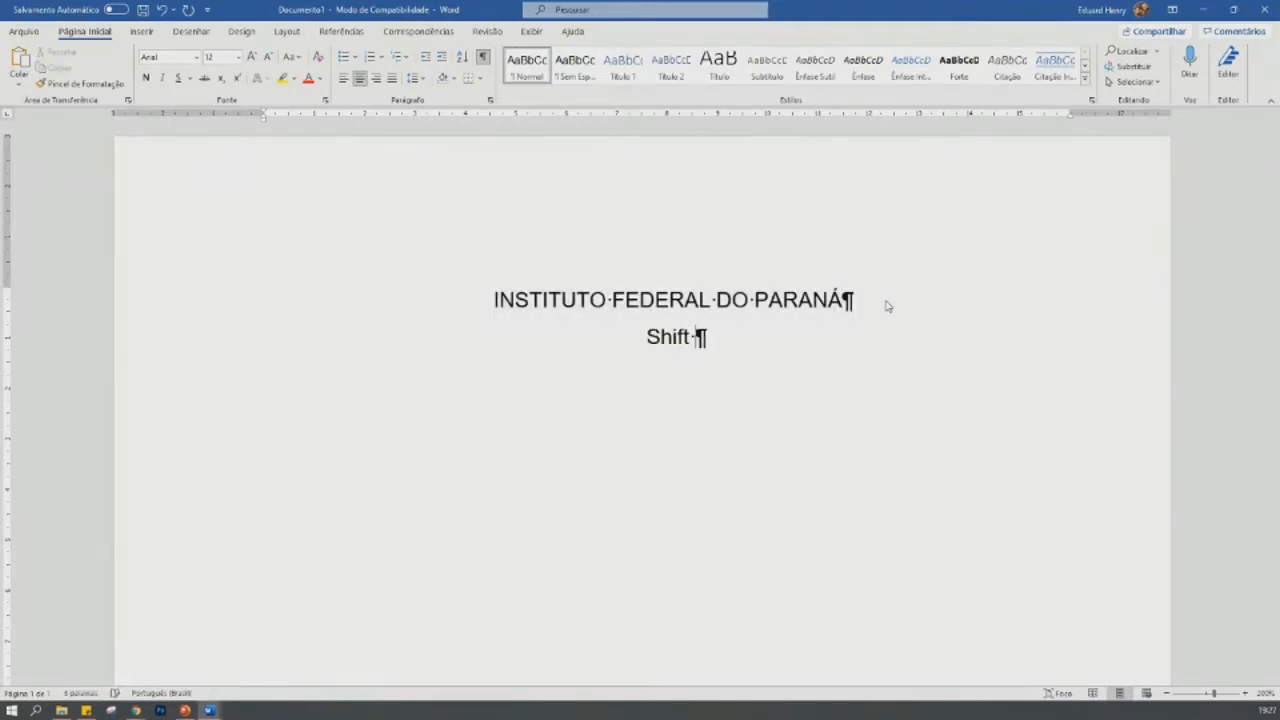
pyautogui.write('+ F3')
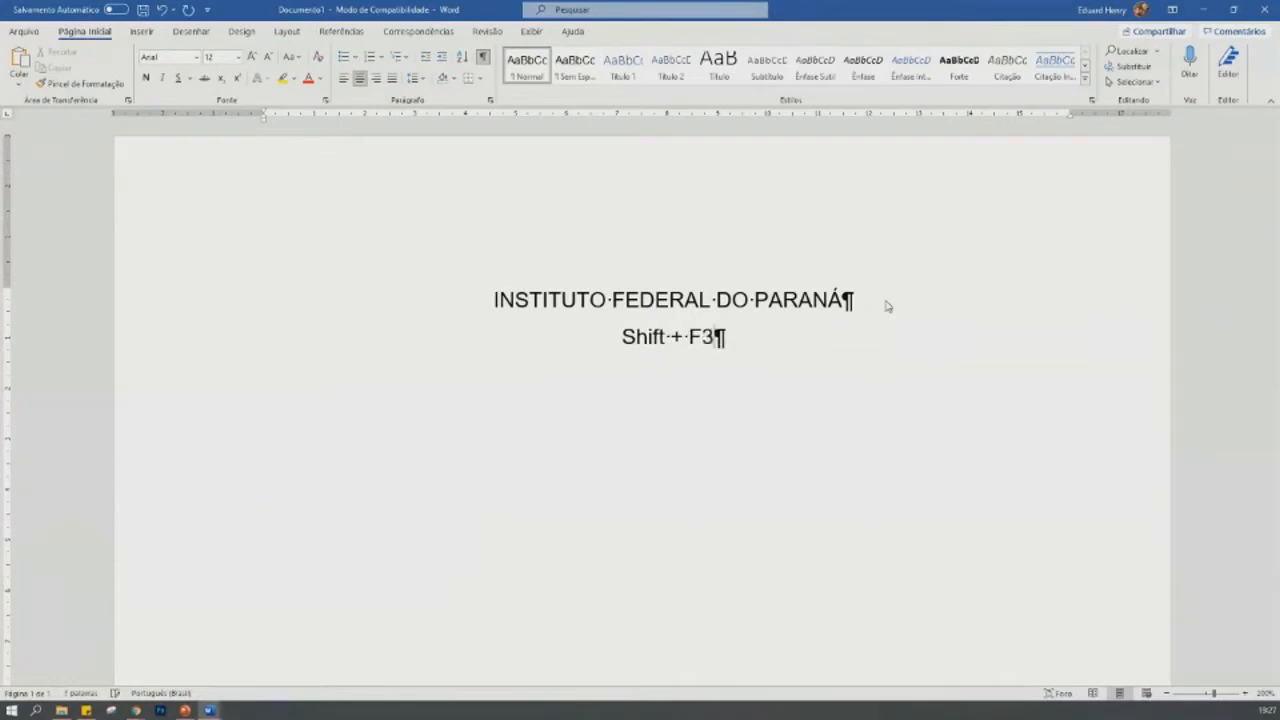
pyautogui.press('Return')
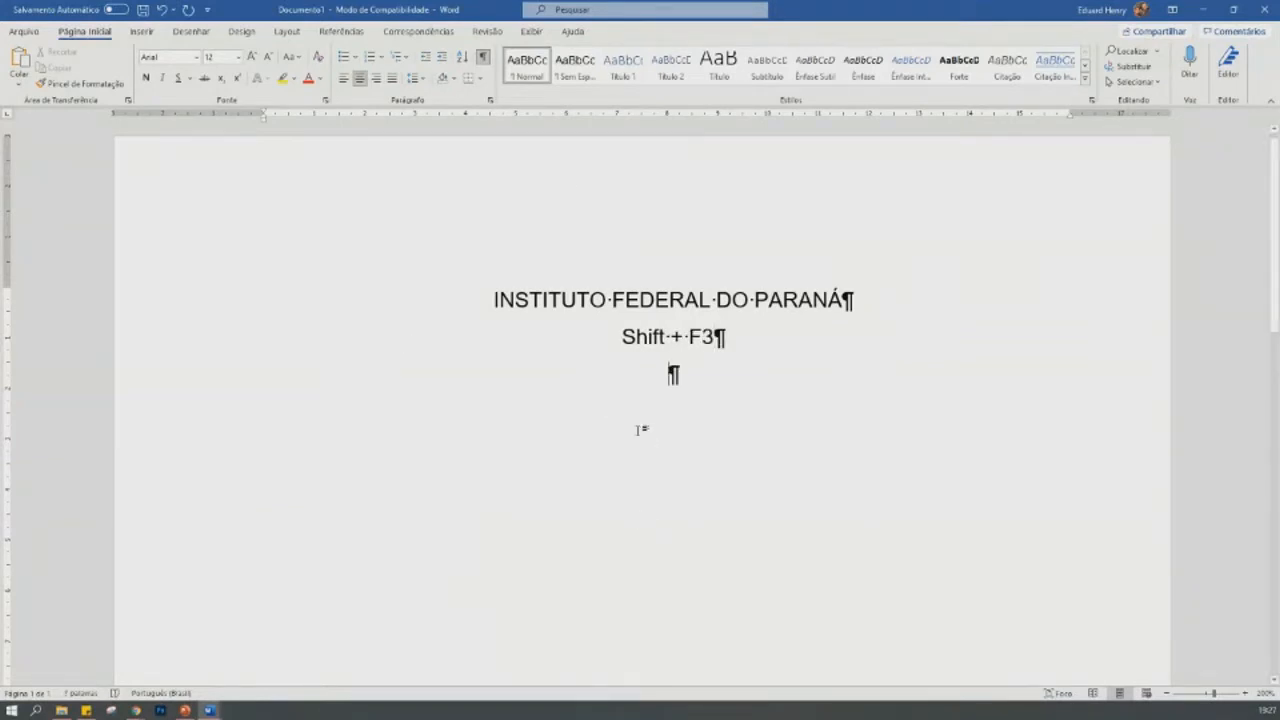
# - Write the filler word "asdjaçkjffasçkjçlakjsfsad" on the empty line, select it, and cycle its letter case until it is all uppercase
pyautogui.write('asdjaçkjf')
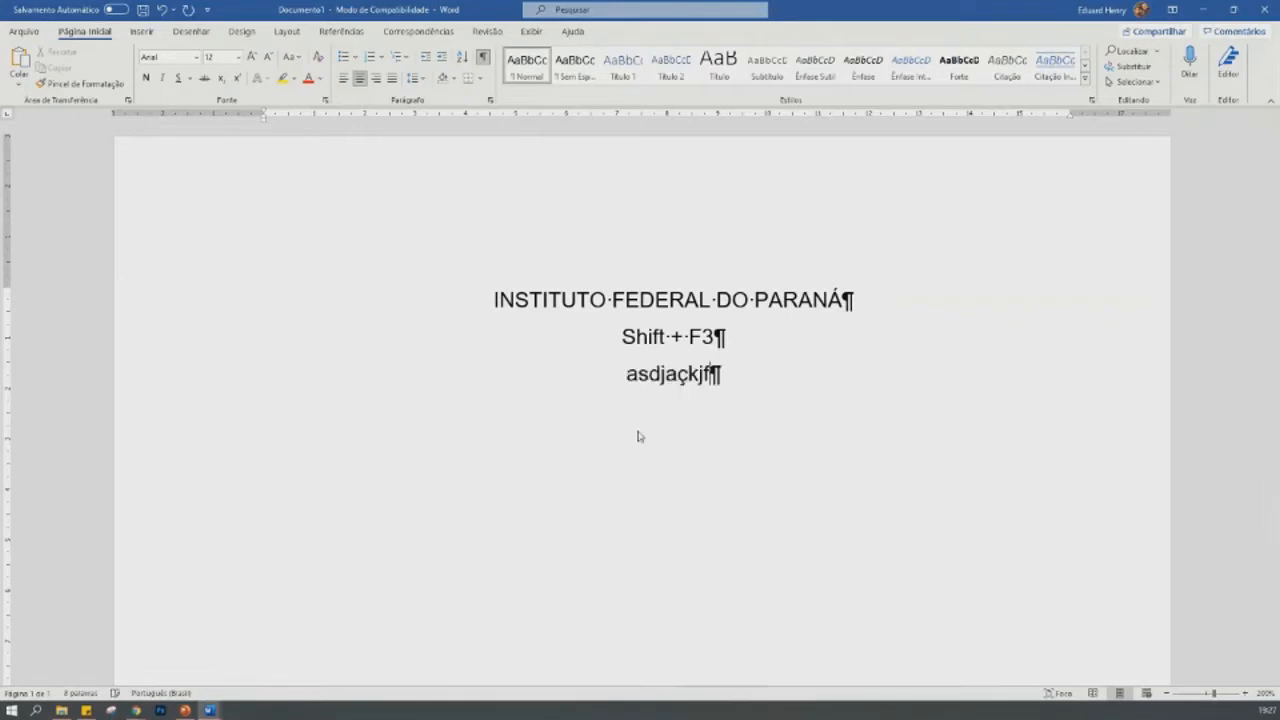
pyautogui.write('fasçkjçlakjsfsad')
pyautogui.hotkey('shift', 'Home')
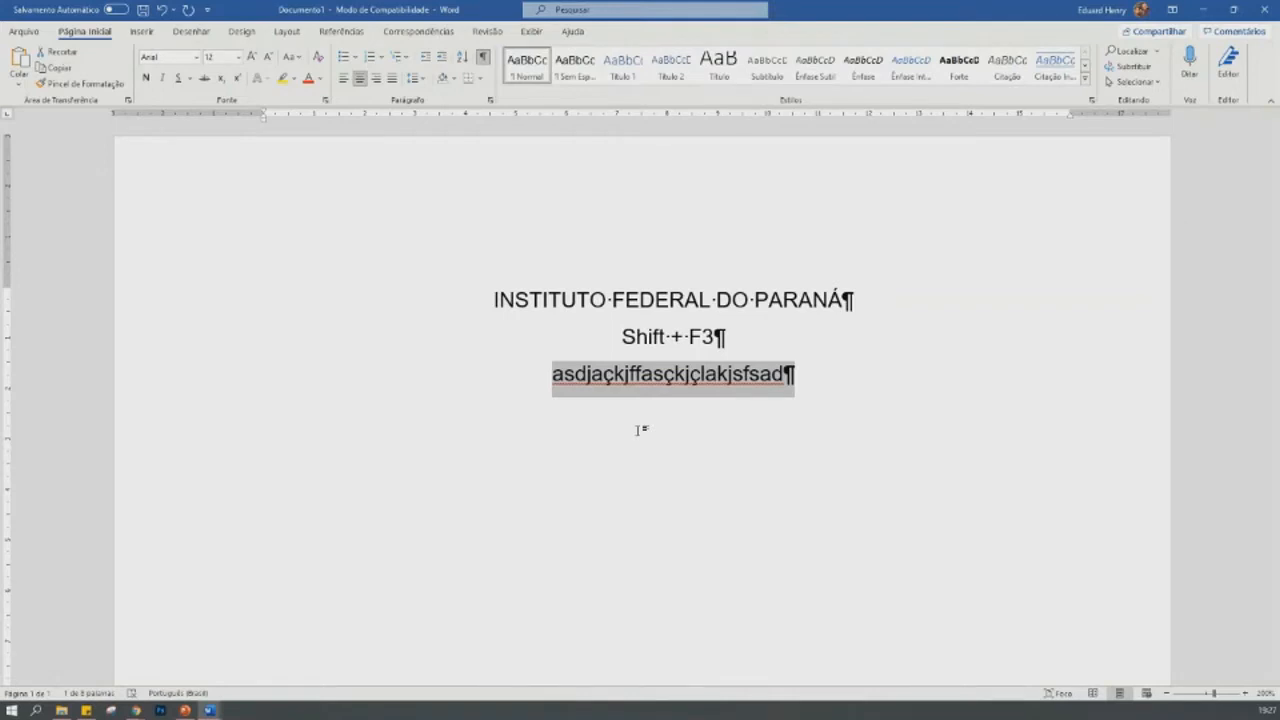
pyautogui.hotkey('shift', 'F3')
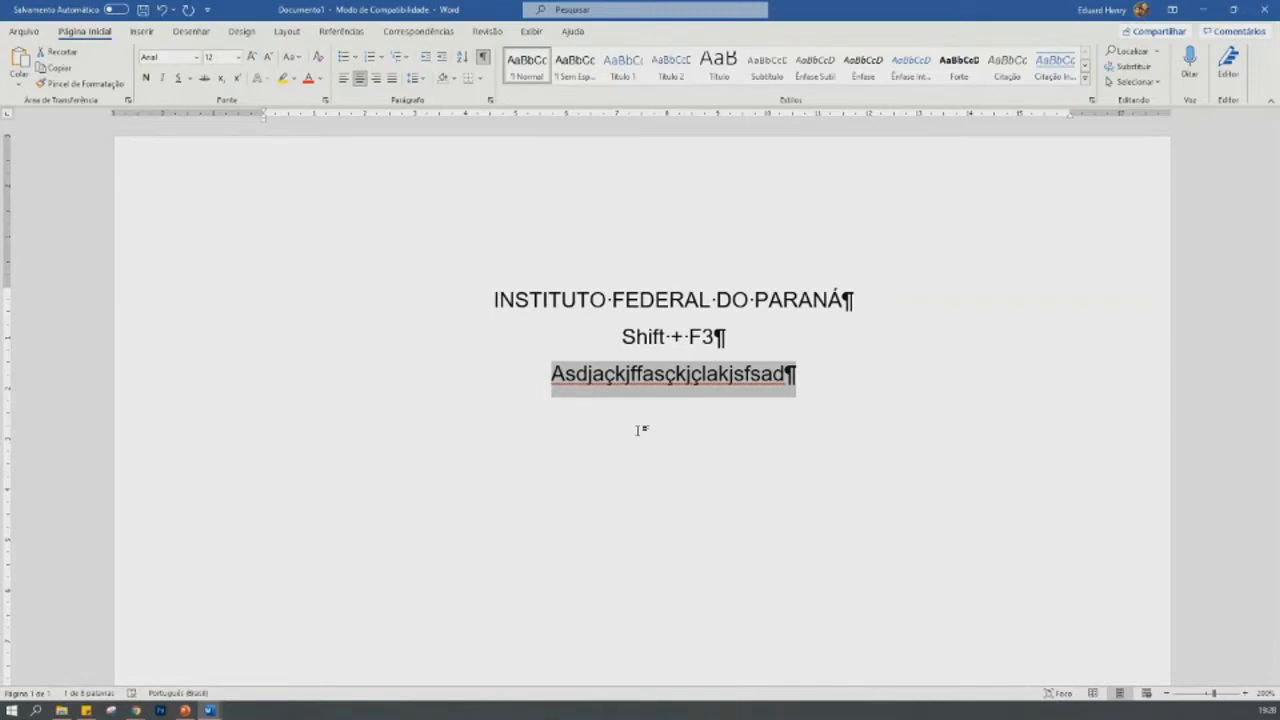
pyautogui.hotkey('shift', 'F3')
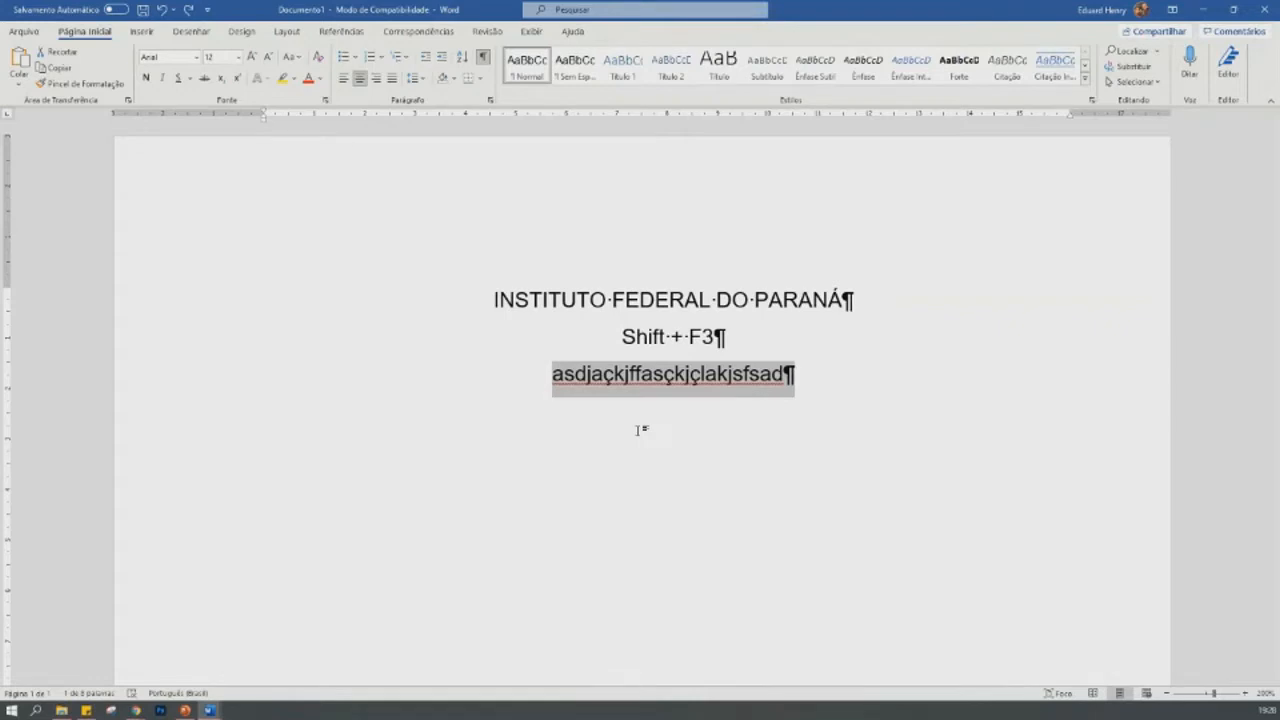
pyautogui.hotkey('shift', 'F3')
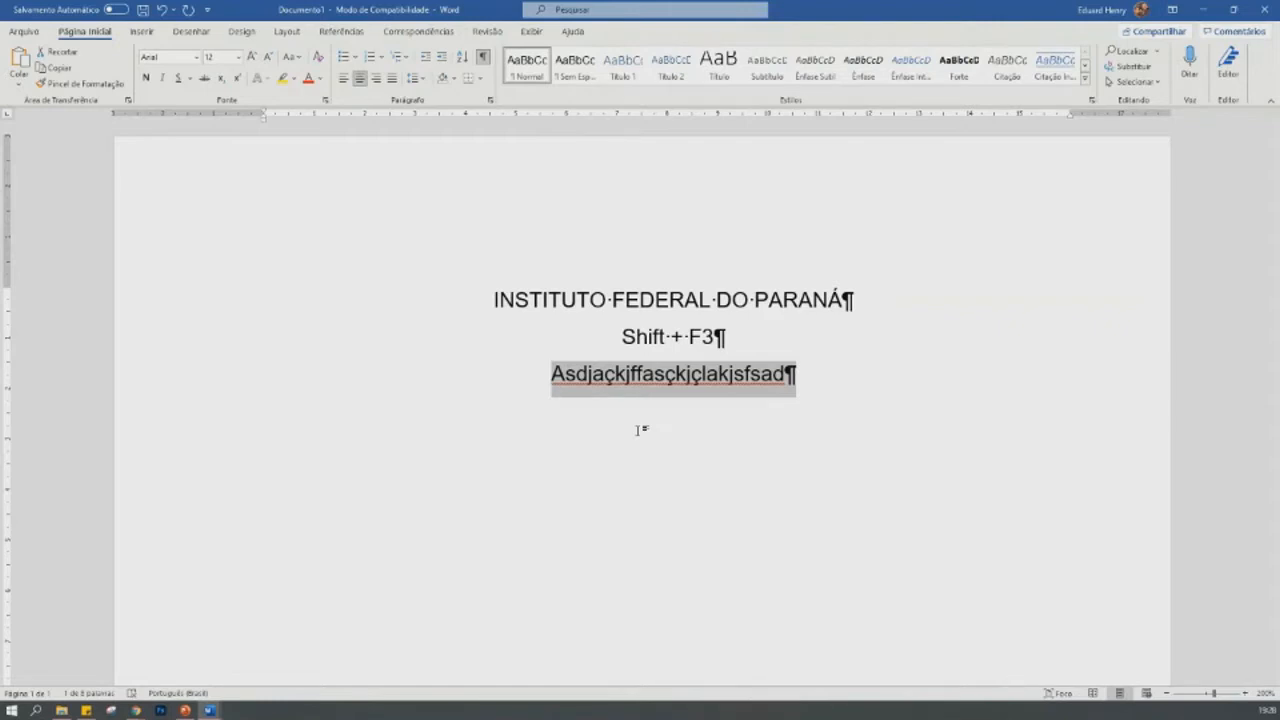
pyautogui.hotkey('shift', 'F3')
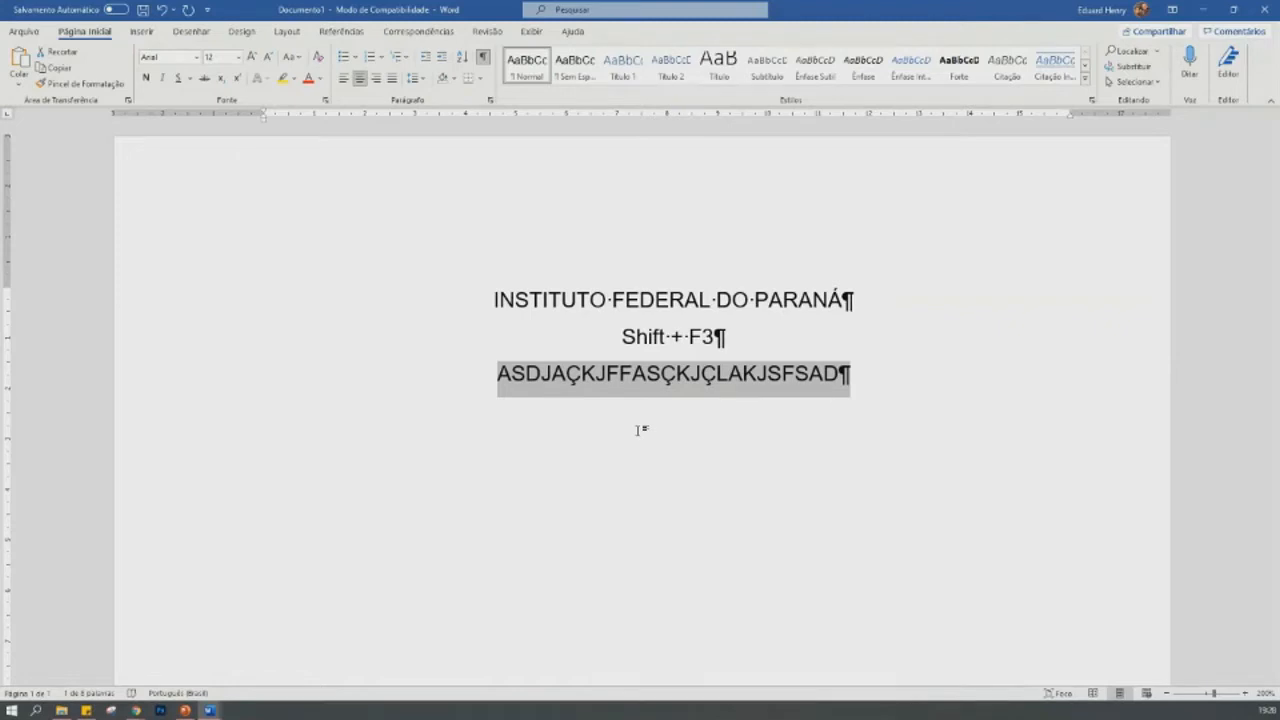
# - Delete the filler word and the "Shift + F3" note, and justify the empty paragraph below the institution name
pyautogui.press('BackSpace')
pyautogui.press('BackSpace')
pyautogui.press('BackSpace')
pyautogui.press('BackSpace')
pyautogui.press('BackSpace')
pyautogui.press('BackSpace')
pyautogui.press('BackSpace')
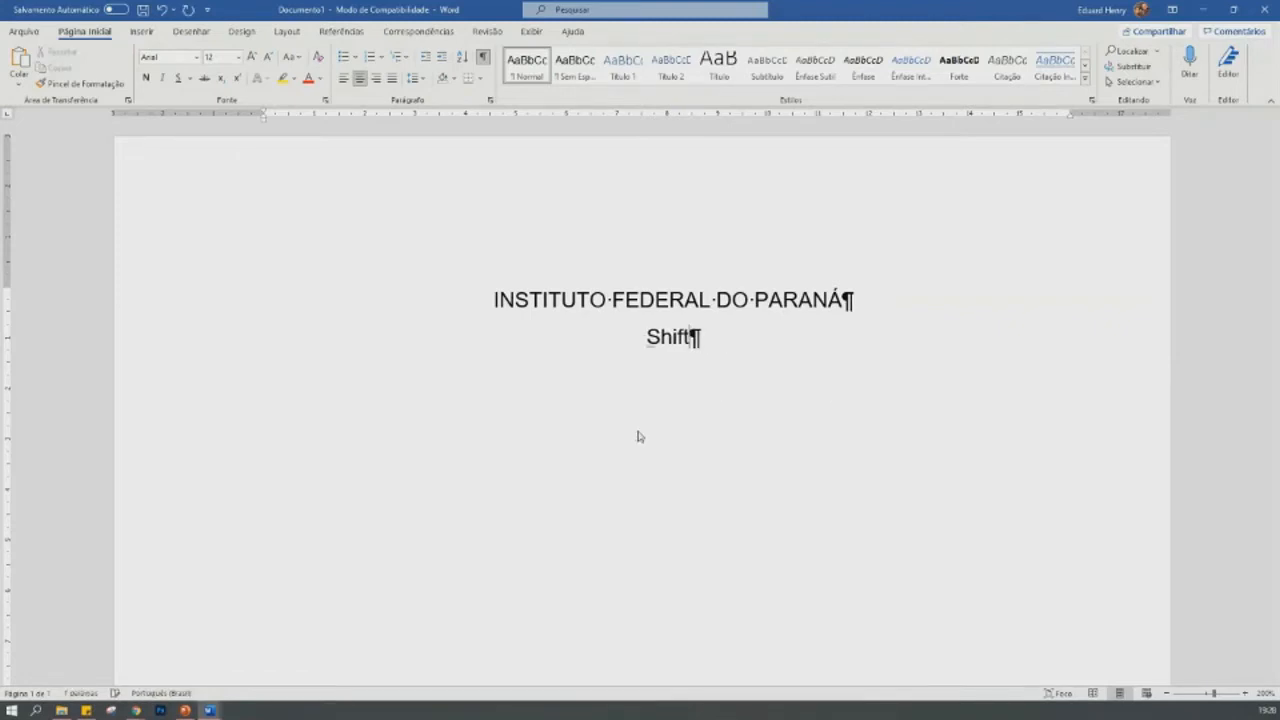
pyautogui.press('BackSpace')
pyautogui.press('BackSpace')
pyautogui.press('BackSpace')
pyautogui.press('BackSpace')
pyautogui.press('BackSpace')
pyautogui.hotkey('ctrl', 'j')
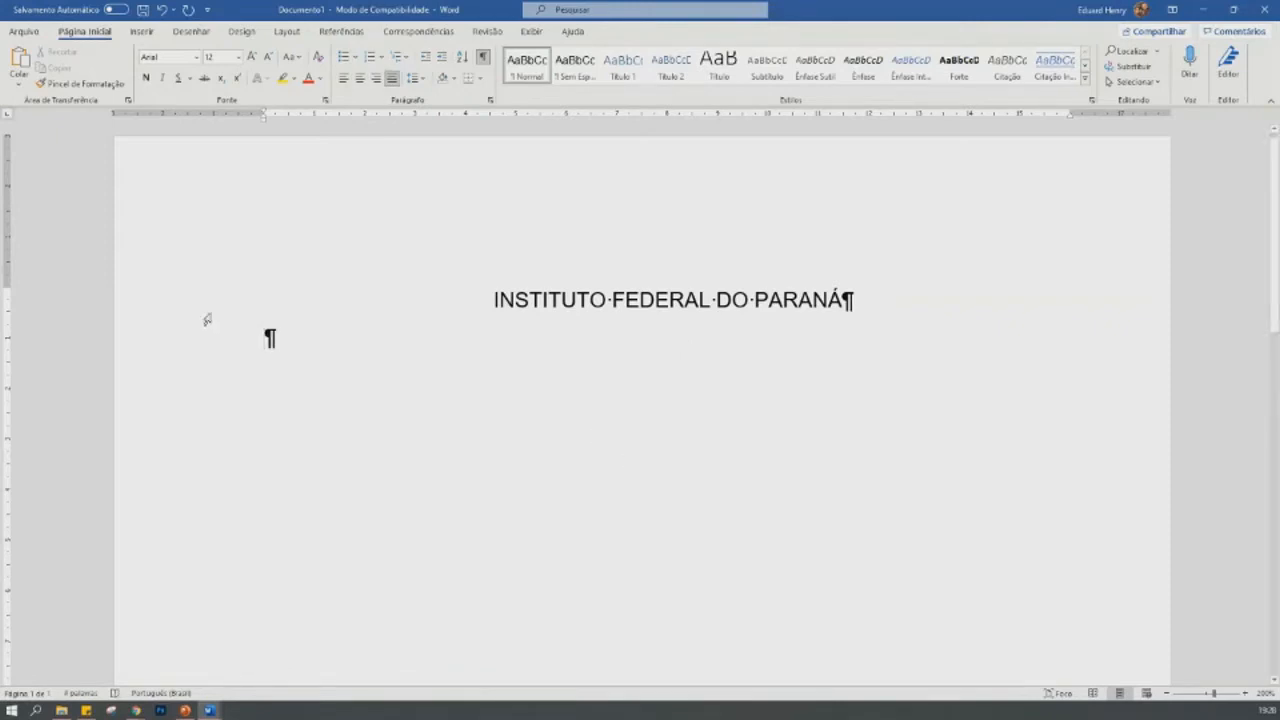
# - Insert a centred line reading "Campus Colombo" directly below "INSTITUTO FEDERAL DO PARANÁ"
pyautogui.click(871, 303)
pyautogui.press('Return')
pyautogui.write('(')
pyautogui.press('BackSpace')
pyautogui.write('Camp')
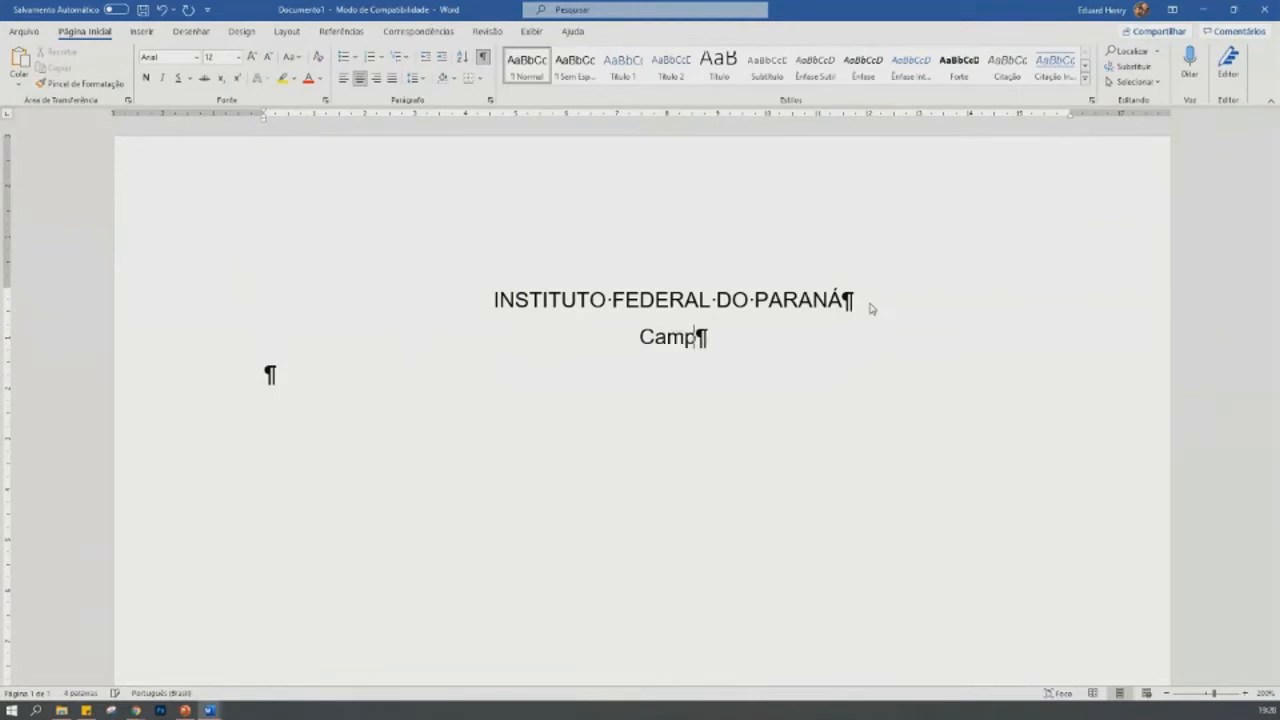
pyautogui.write('us Colombo')
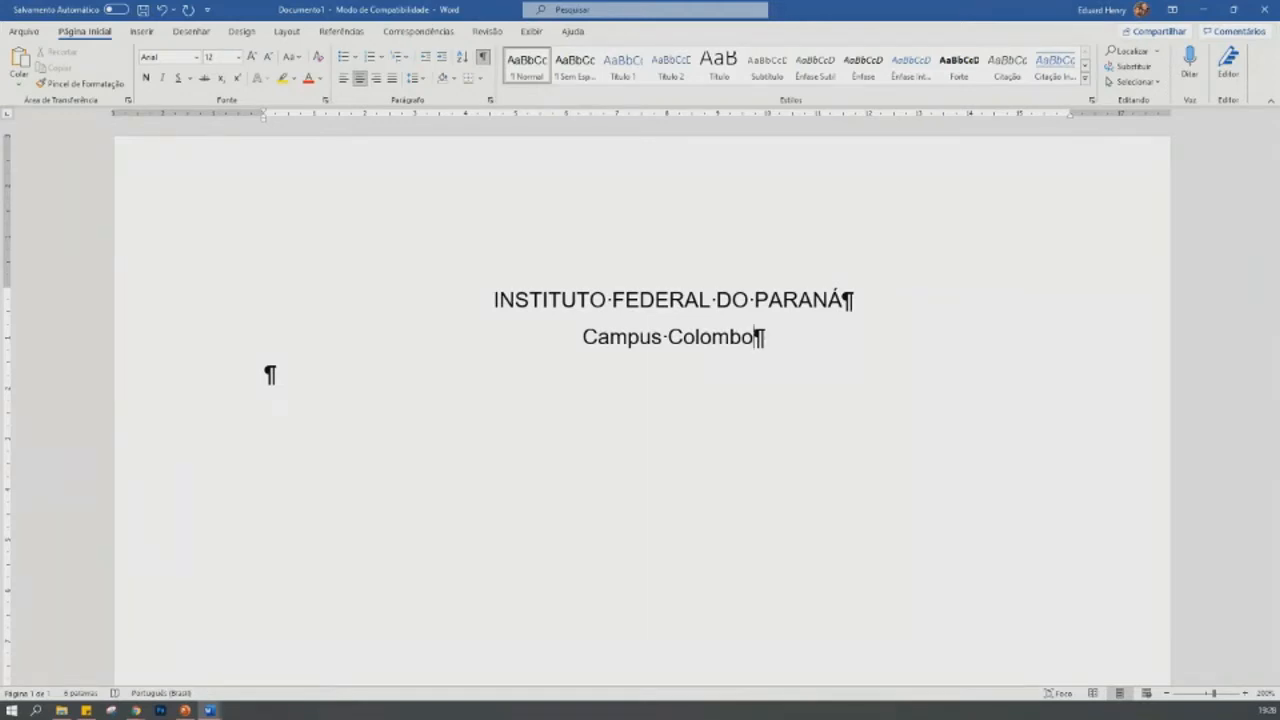
# - Select the "Campus Colombo" line and delete it
pyautogui.hotkey('shift', 'Up')
pyautogui.hotkey('shift', 'Down')
pyautogui.hotkey('shift', 'Home')
pyautogui.press('Delete')
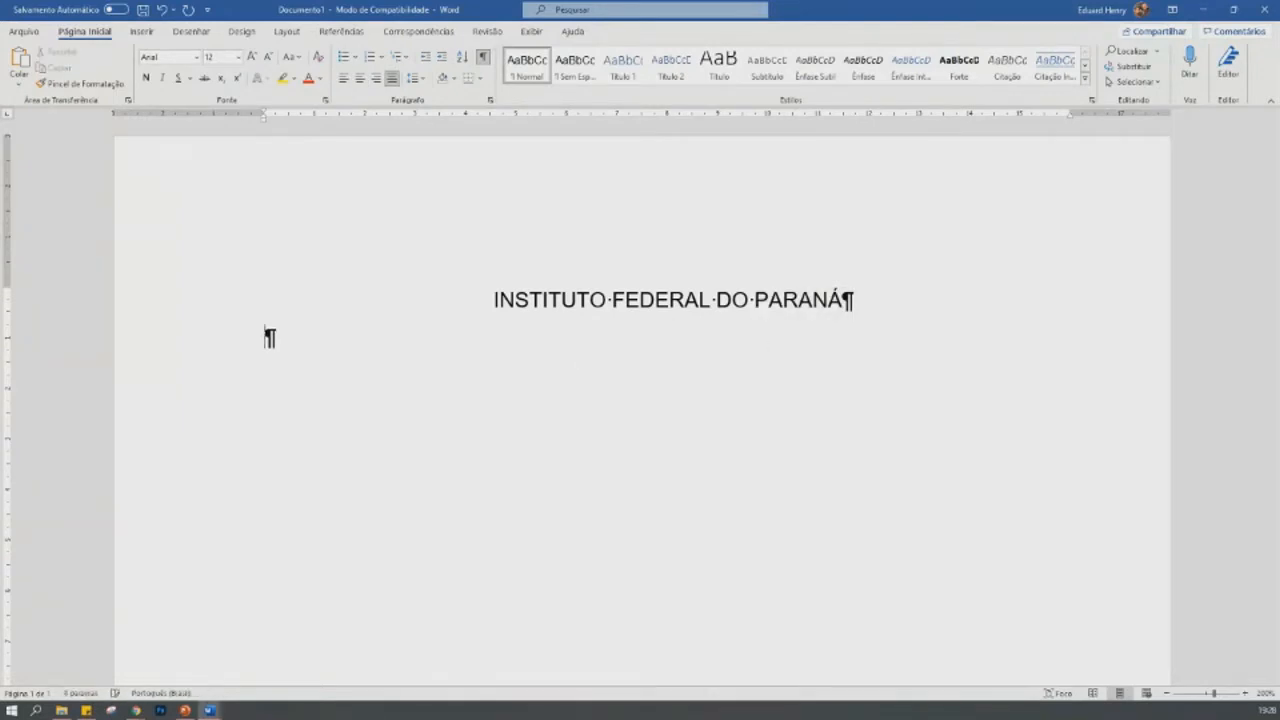
# - Remove the leftover justified paragraph and add seven blank centred lines below the institution name, ending on a new line
pyautogui.press('BackSpace')
pyautogui.press('Return')
pyautogui.press('Return')
pyautogui.press('Return')
pyautogui.press('Return')
pyautogui.press('Return')
pyautogui.press('Return')
pyautogui.press('Return')
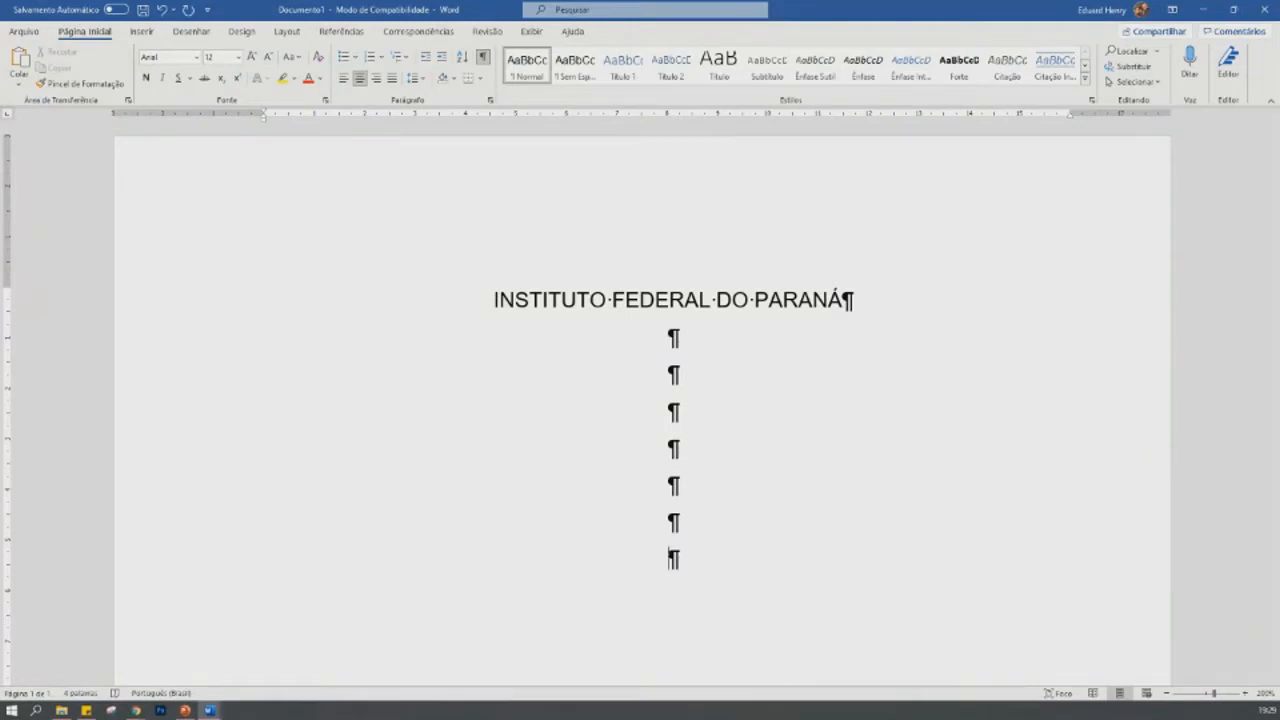
pyautogui.press('Return')
# - Write the author's name in uppercase on the line below the blank paragraphs, replacing the lowercase start
pyautogui.write('eduar')
pyautogui.press('BackSpace')
pyautogui.press('BackSpace')
pyautogui.press('BackSpace')
pyautogui.press('BackSpace')
pyautogui.press('BackSpace')
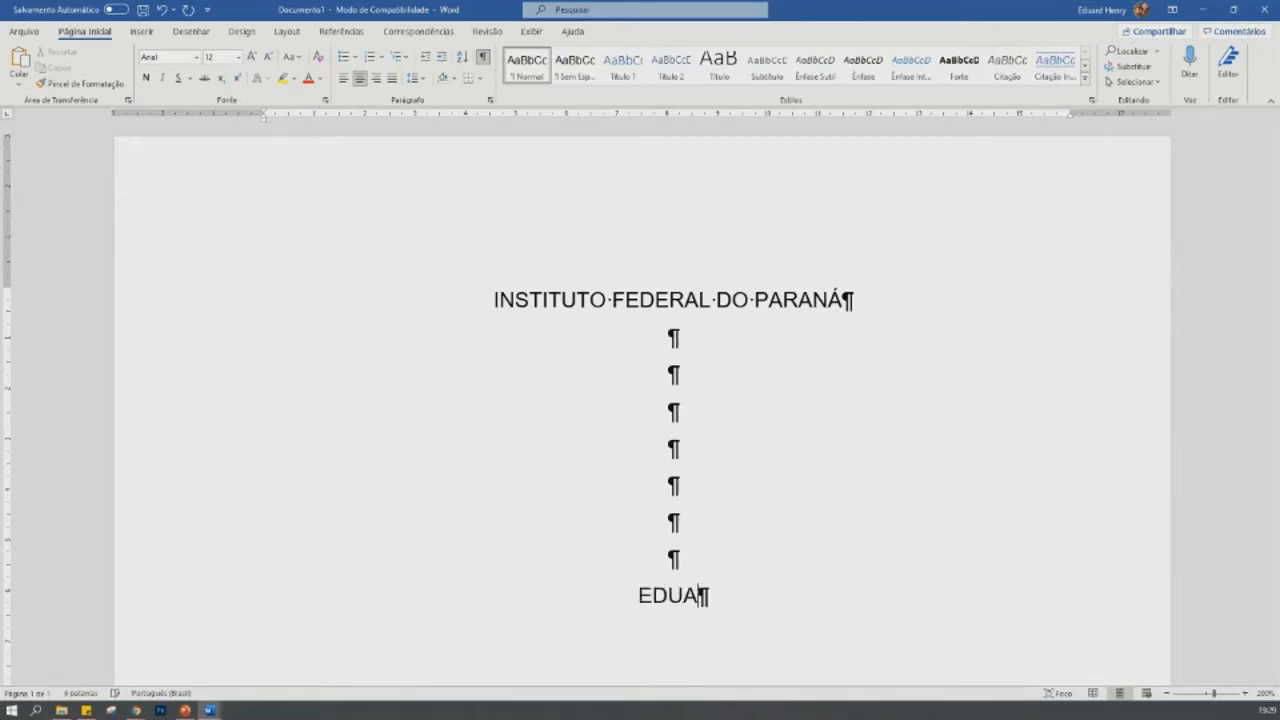
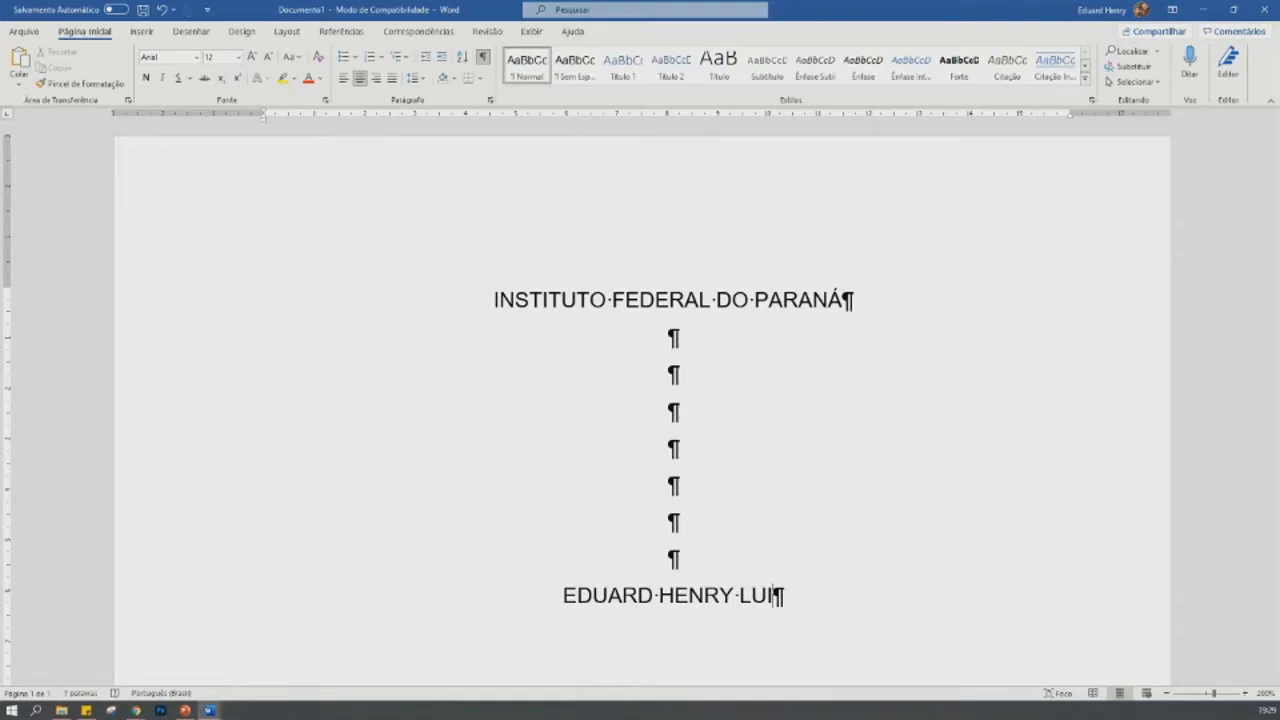
# - Add two more uppercase placeholder author names on separate lines below the first author
pyautogui.press('Return')
pyautogui.write('FULANO DE TAL')
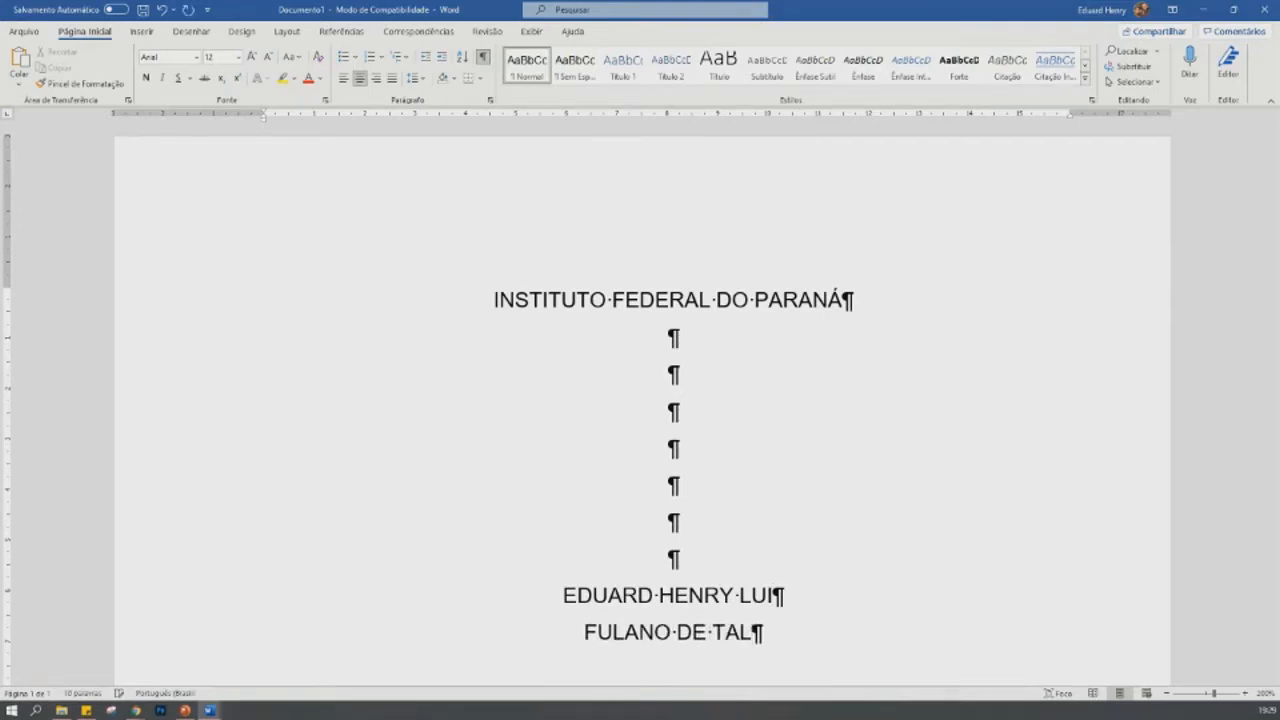
pyautogui.press('Return')
pyautogui.write('SICLANO DE TAL')
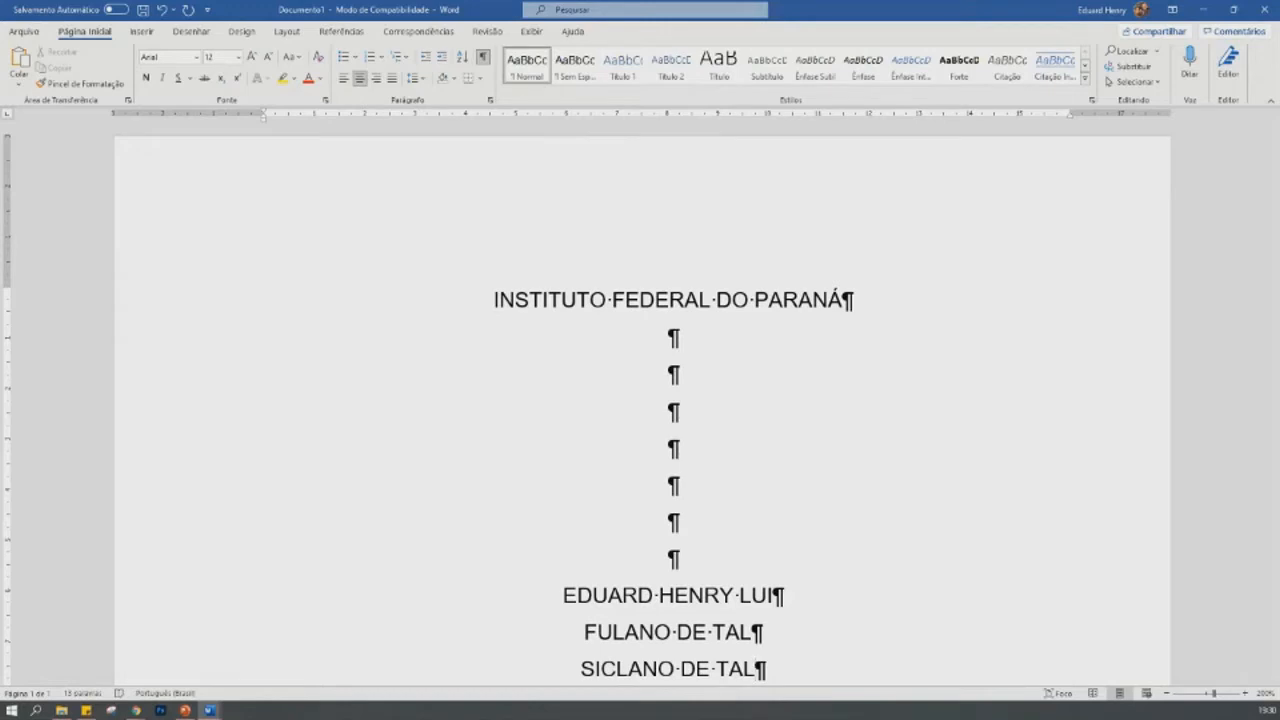
# - Replace the three author names and the blank line above them with the placeholder "NOME DO ESTUDANTE"
pyautogui.hotkey('shift', 'Up')
pyautogui.hotkey('shift', 'Up')
pyautogui.hotkey('shift', 'Up')
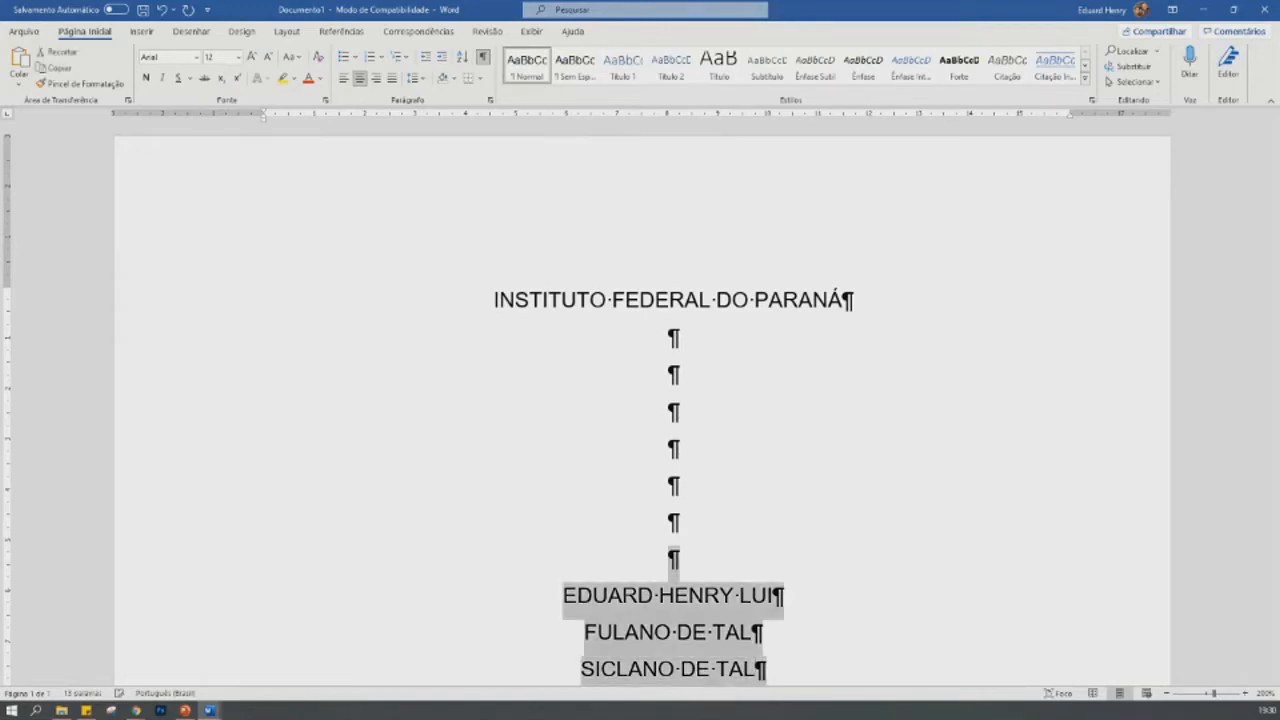
pyautogui.press('Delete')
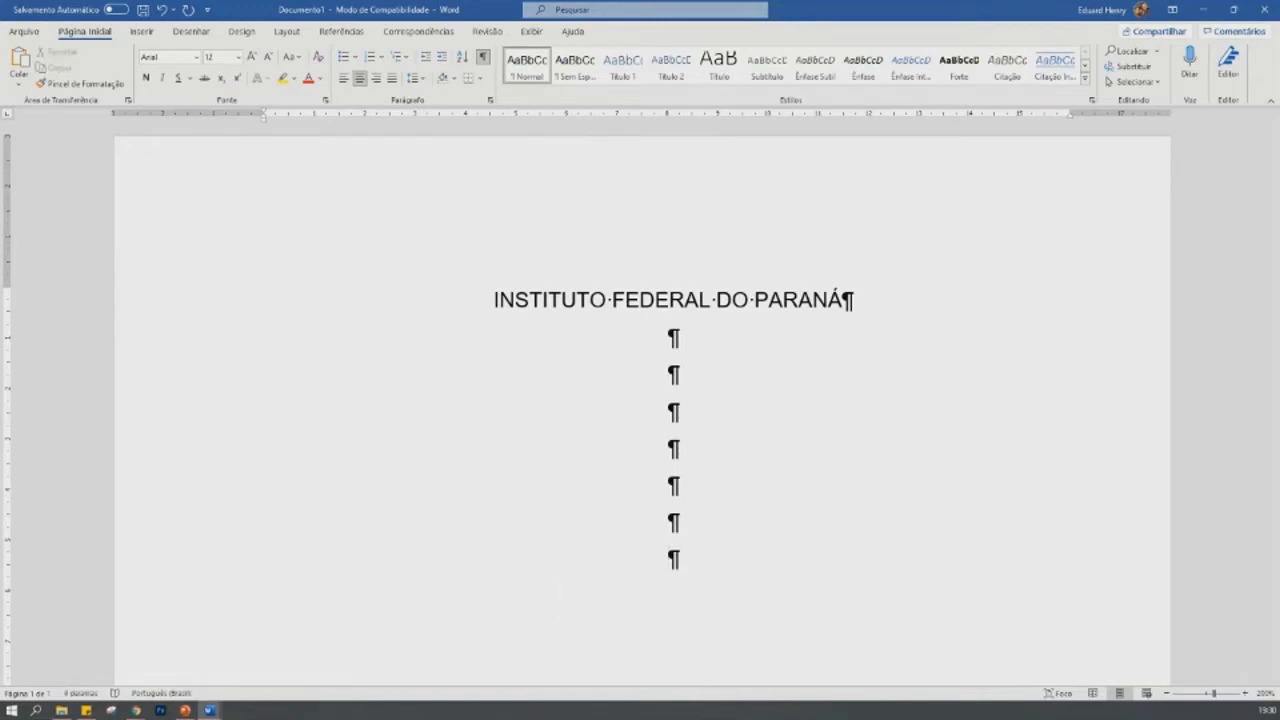
pyautogui.write('NOME ')
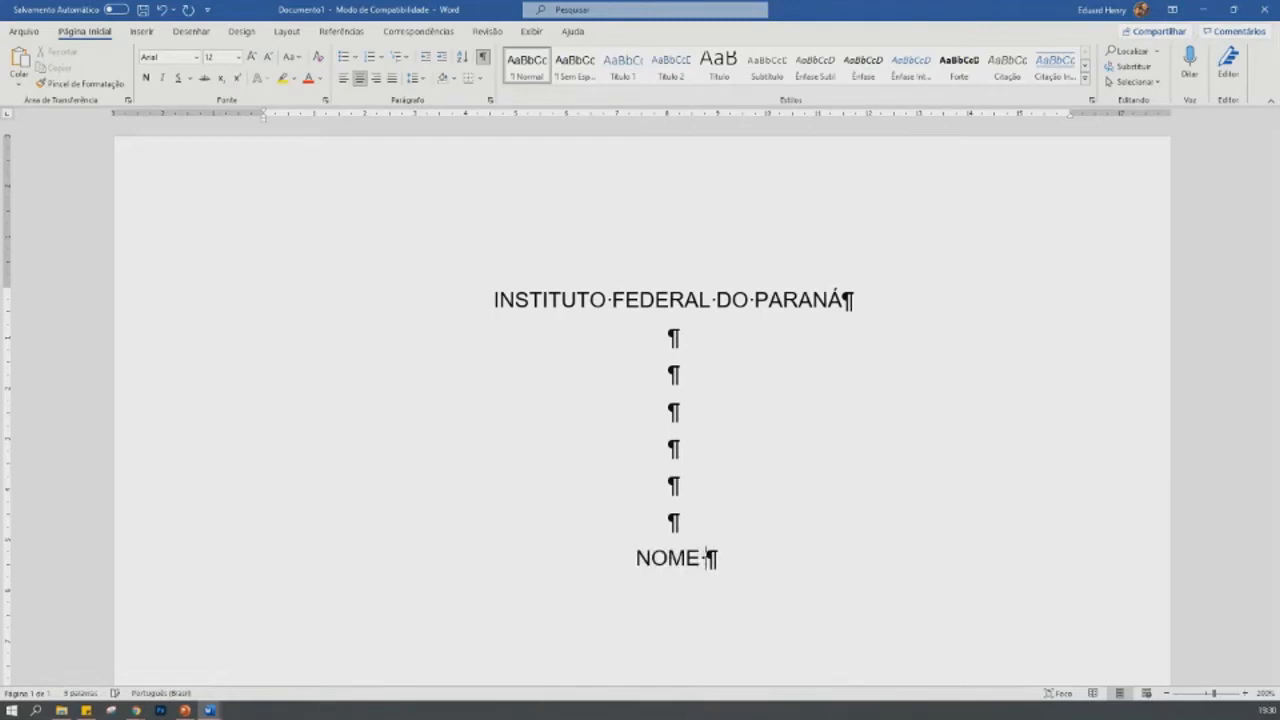
pyautogui.write('DO')
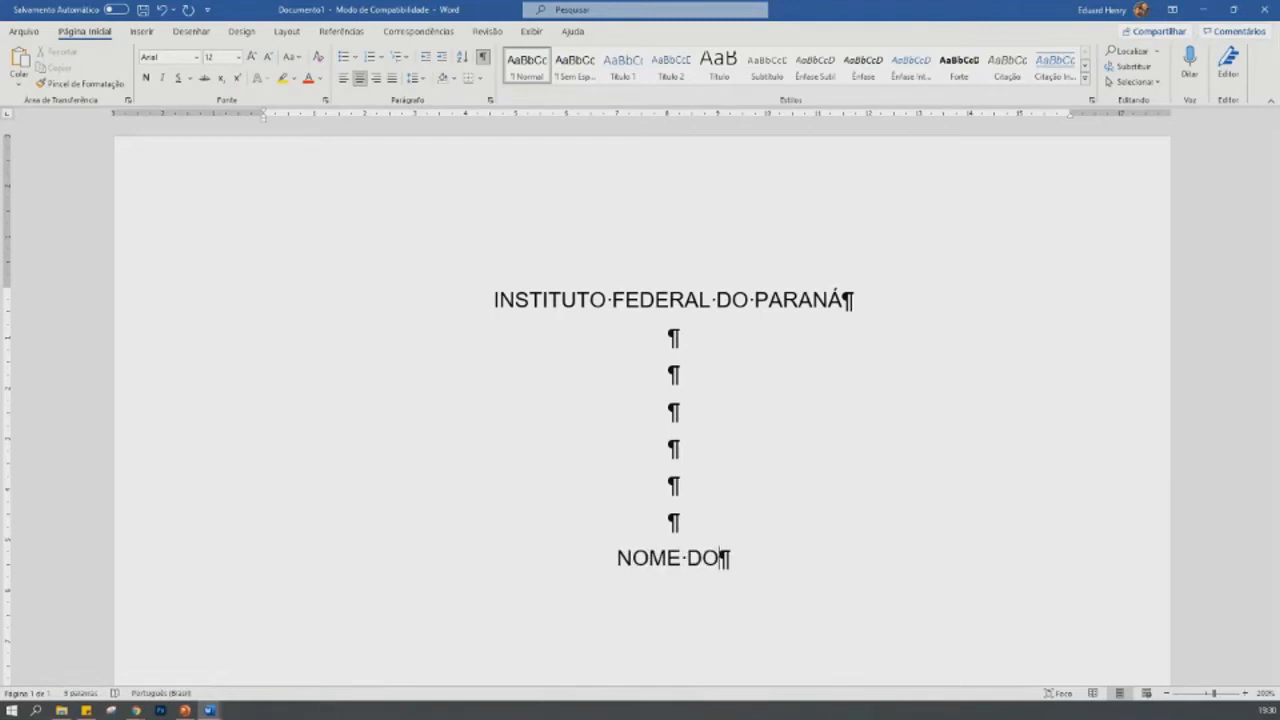
pyautogui.write(' ESTUDANTE')
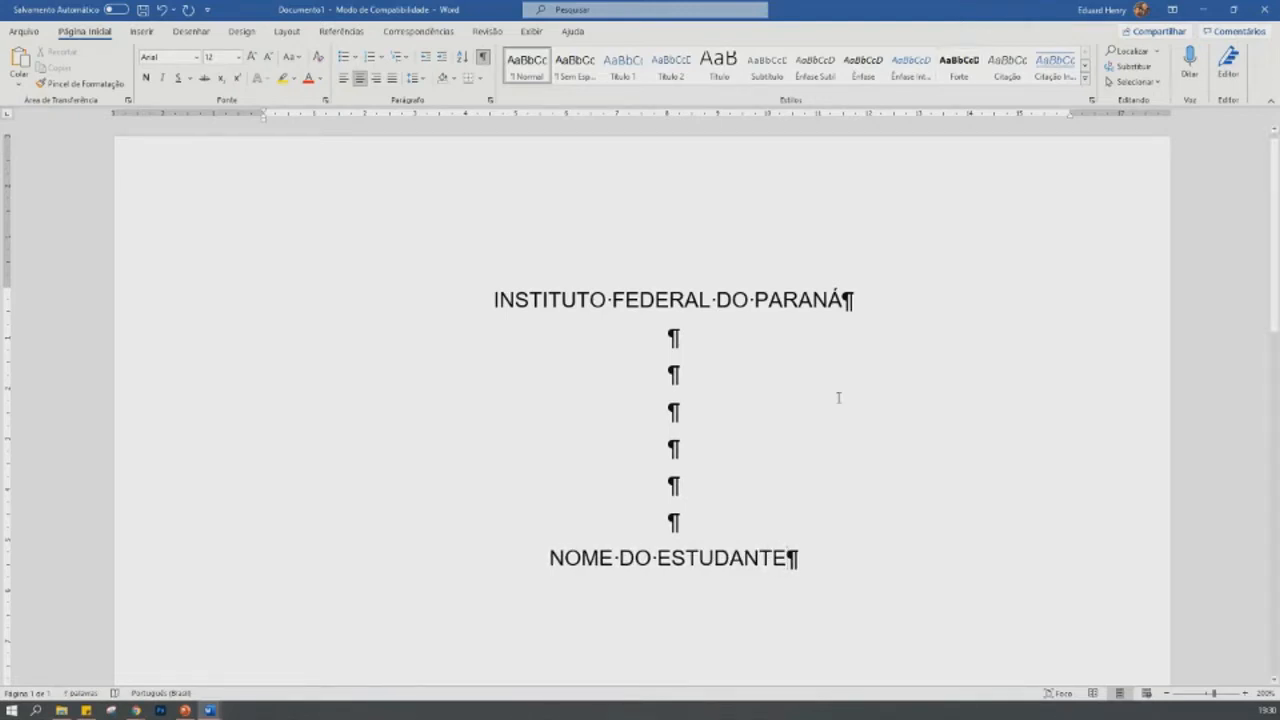
# - Make everything from "INSTITUTO FEDERAL DO PARANÁ" through "NOME DO ESTUDANTE" bold and deselect it
pyautogui.moveTo(443, 299); pyautogui.dragTo(876, 596)
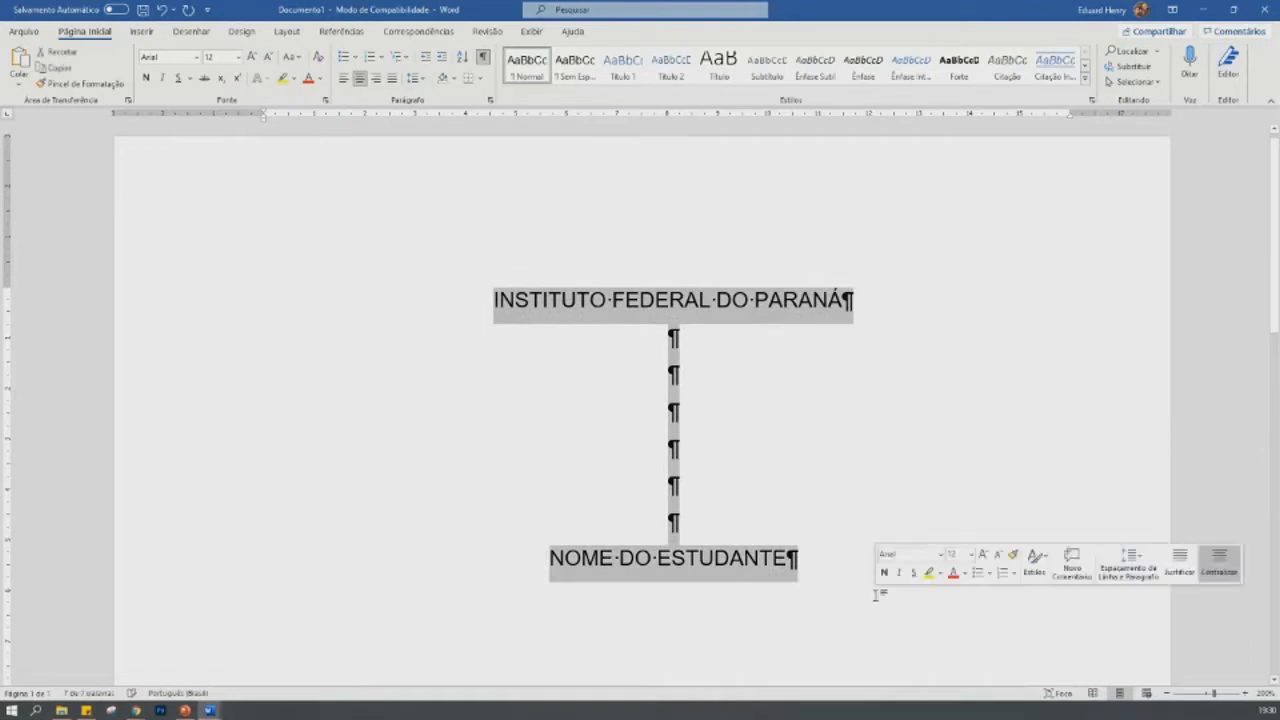
pyautogui.hotkey('ctrl', 'n')
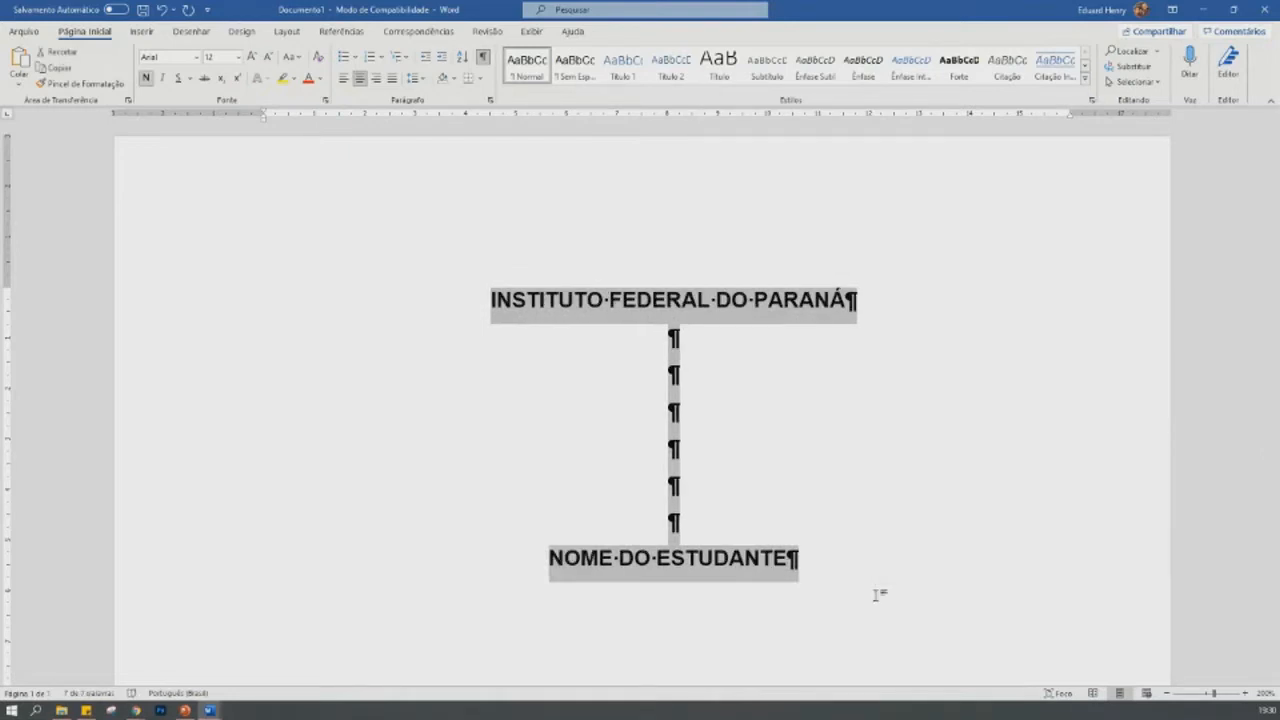
pyautogui.click(876, 596)
# - Write the note "BOLD" on a new line below "NOME DO ESTUDANTE" and remove that line again
pyautogui.press('Return')
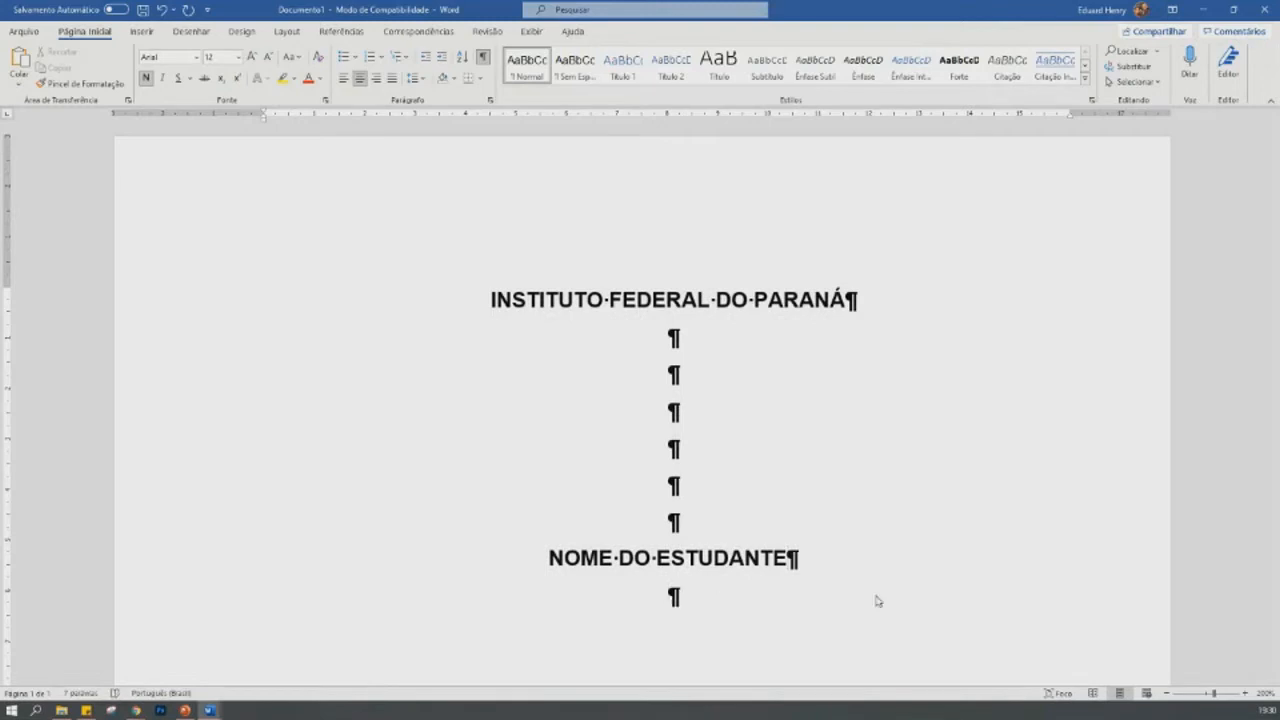
pyautogui.write('BOLD')
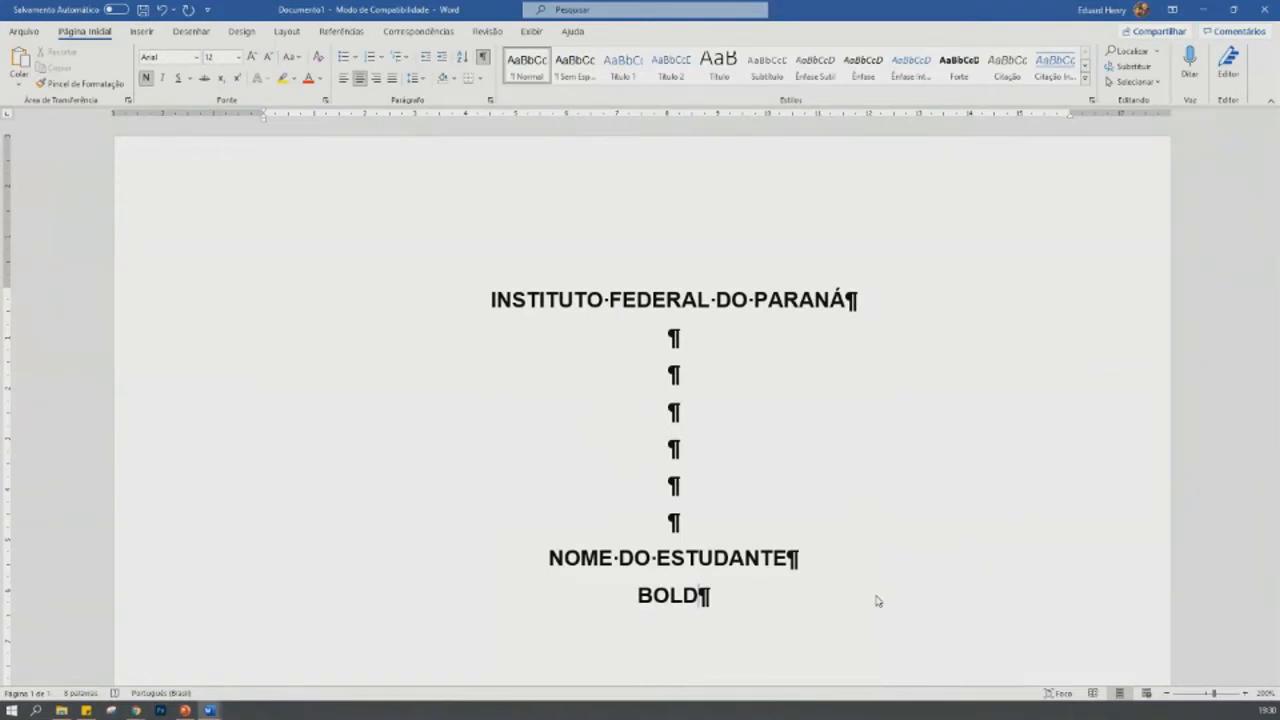
pyautogui.press('BackSpace')
pyautogui.press('BackSpace')
pyautogui.press('BackSpace')
pyautogui.press('BackSpace')
pyautogui.hotkey('ctrl', 'j')
pyautogui.press('BackSpace')
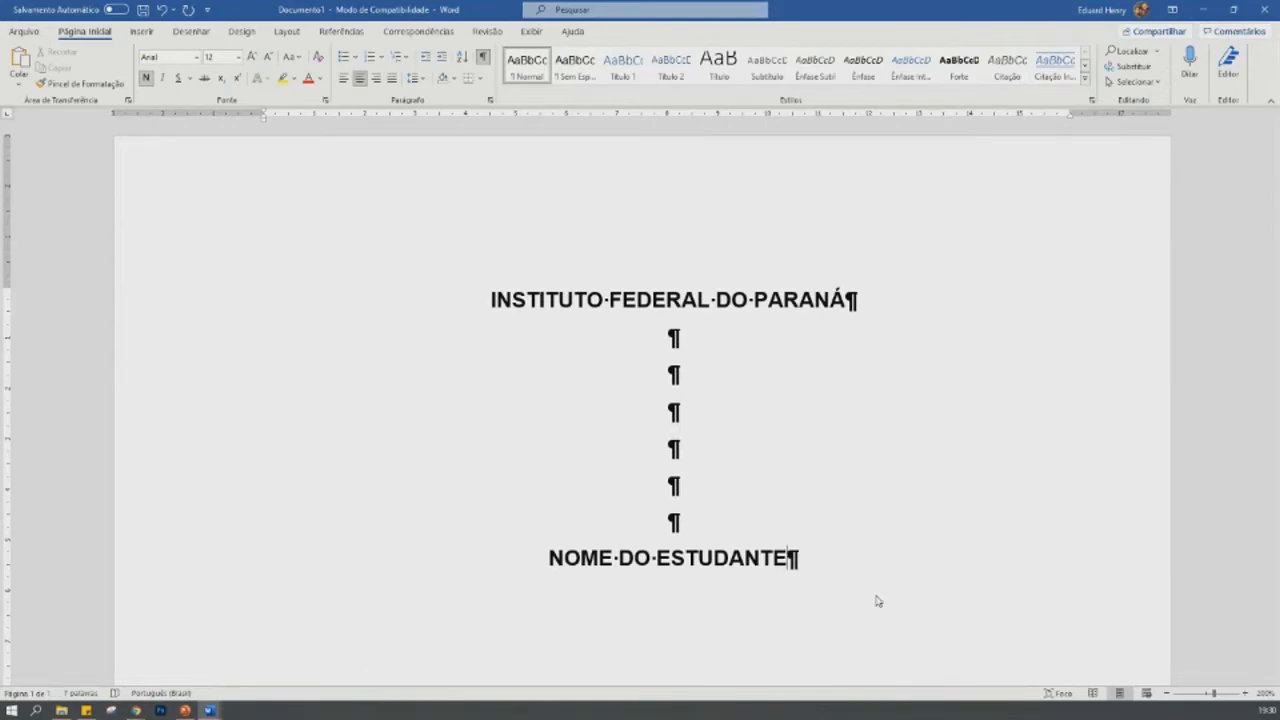
# - Add thirteen blank lines below "NOME DO ESTUDANTE" and write "colombo" in bold on the line after them
pyautogui.press('Return')
pyautogui.press('Return')
pyautogui.press('Return')
pyautogui.press('Return')
pyautogui.press('Return')
pyautogui.press('Return')
pyautogui.press('Return')
pyautogui.press('Return')
pyautogui.press('Return')
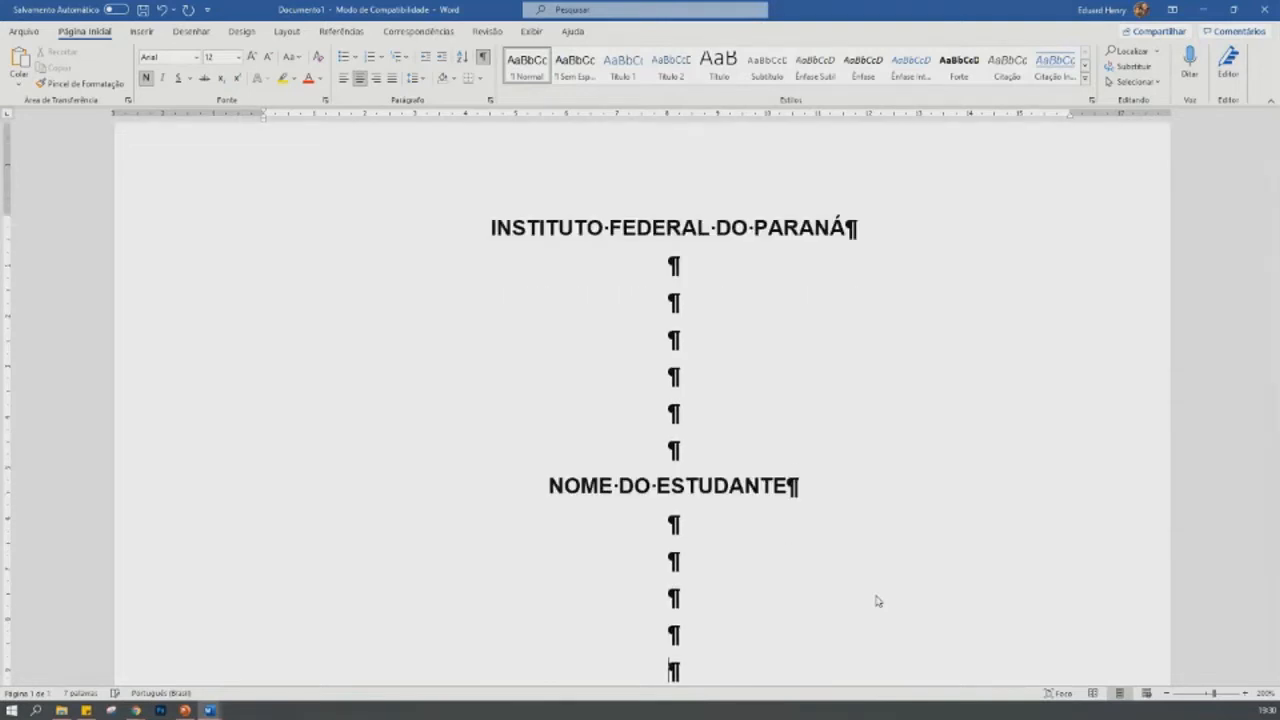
pyautogui.press('Return')
pyautogui.press('Return')
pyautogui.press('Return')
pyautogui.press('Return')
pyautogui.press('Return')
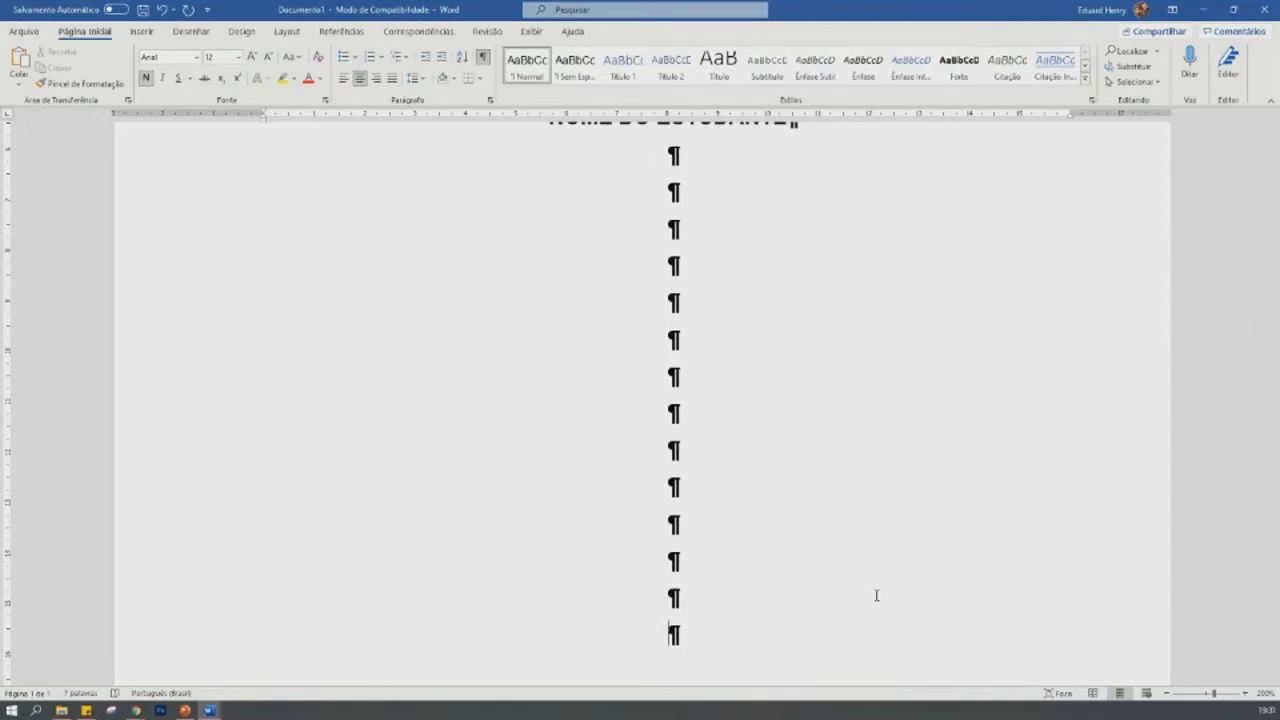
pyautogui.write('colombo')
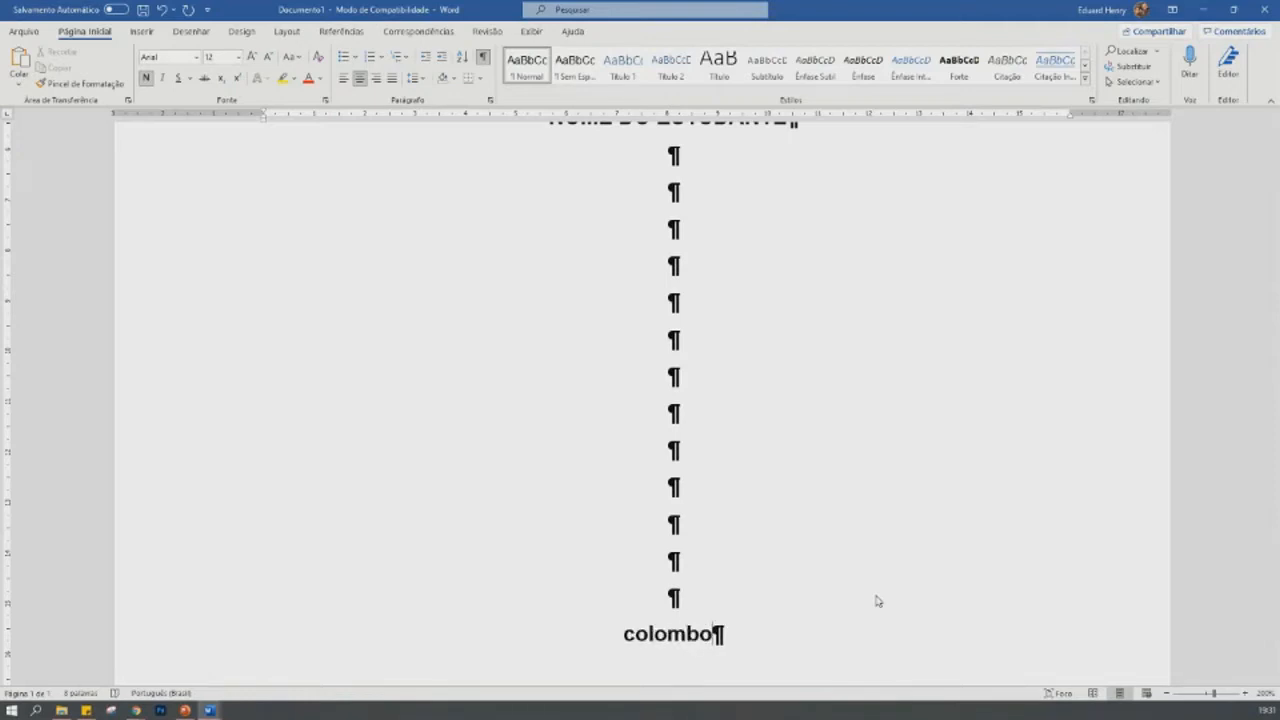
# - Convert "colombo" to uppercase and deselect it
pyautogui.hotkey('shift', 'Up')
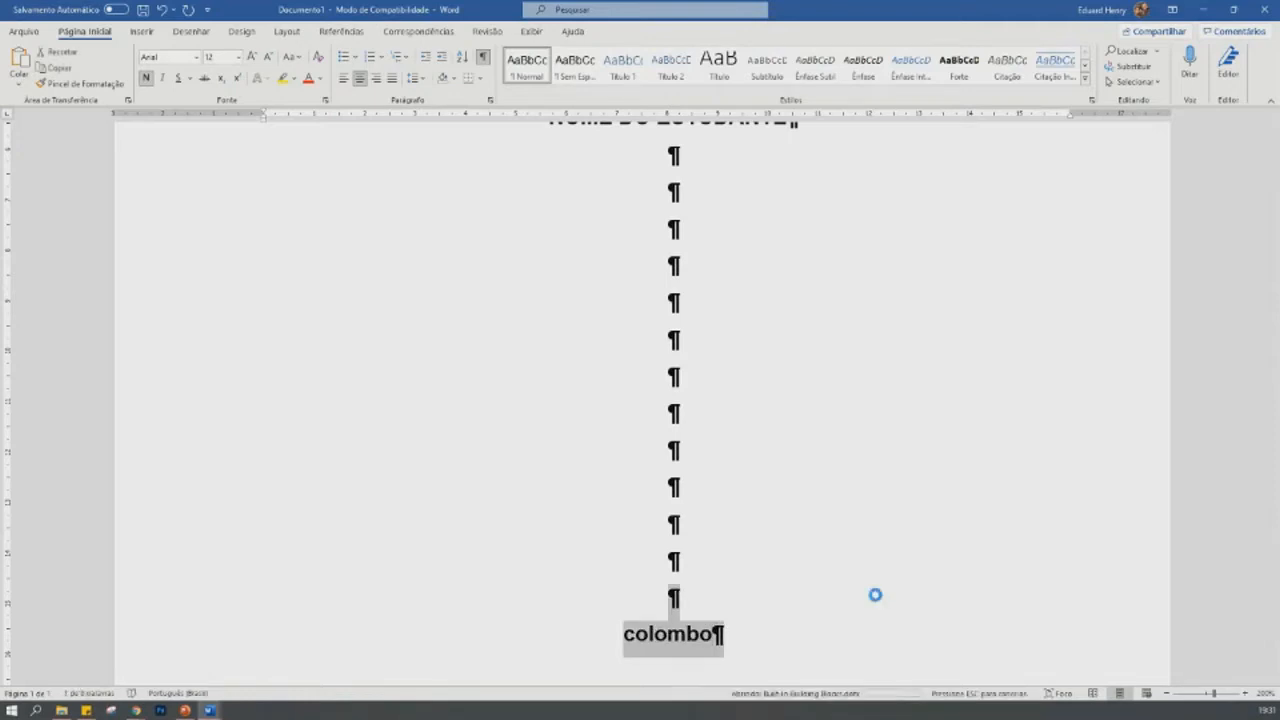
pyautogui.press('Delete')
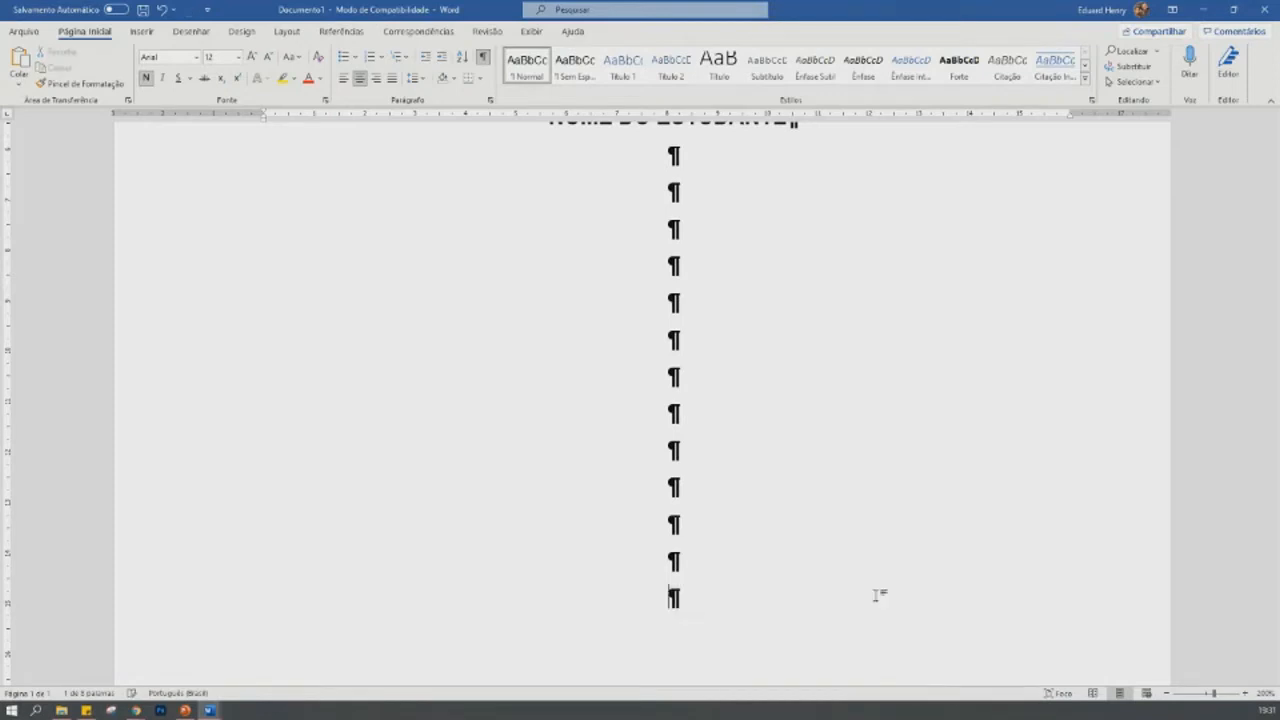
pyautogui.hotkey('ctrl', 'z')
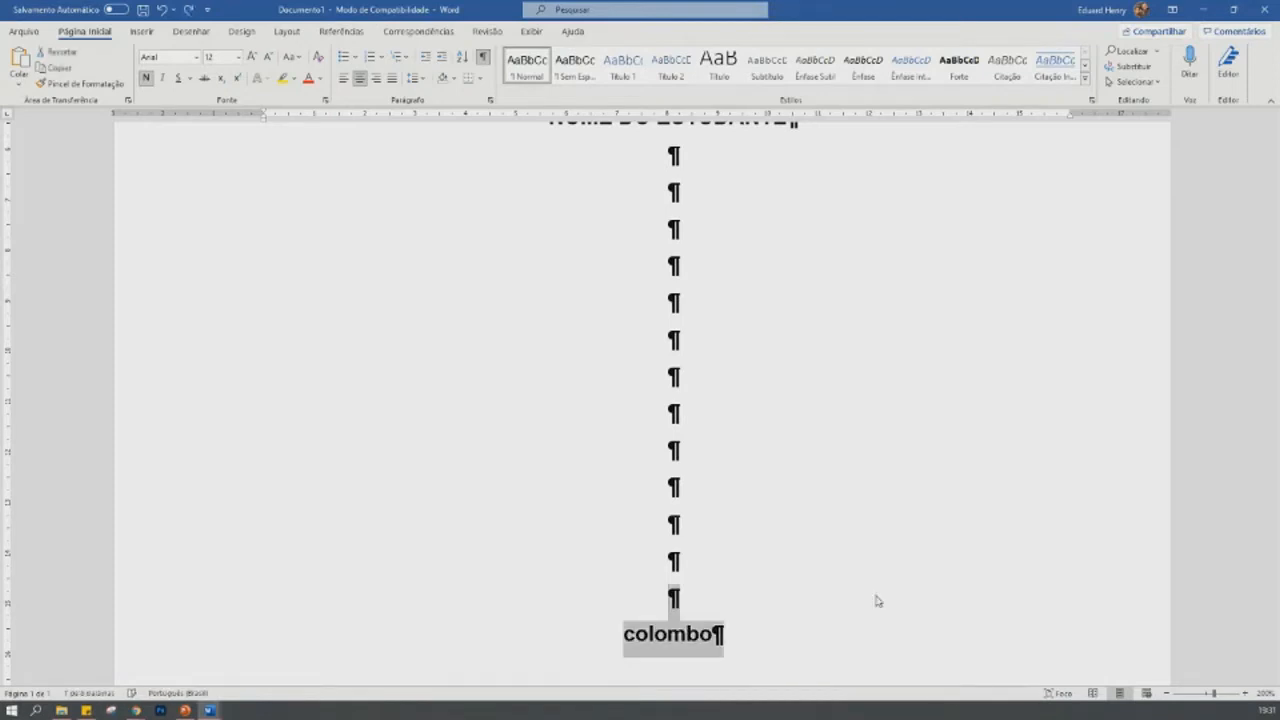
pyautogui.hotkey('shift', 'F3')
pyautogui.hotkey('shift', 'F3')
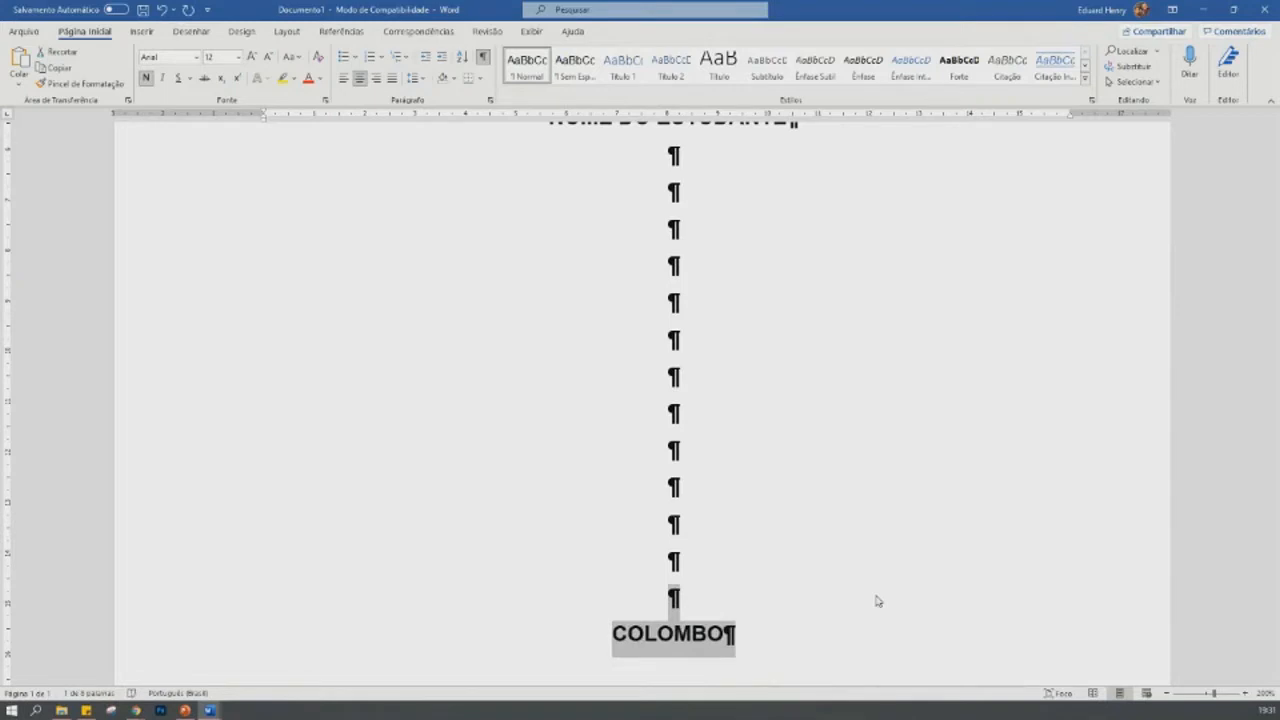
pyautogui.press('Right')
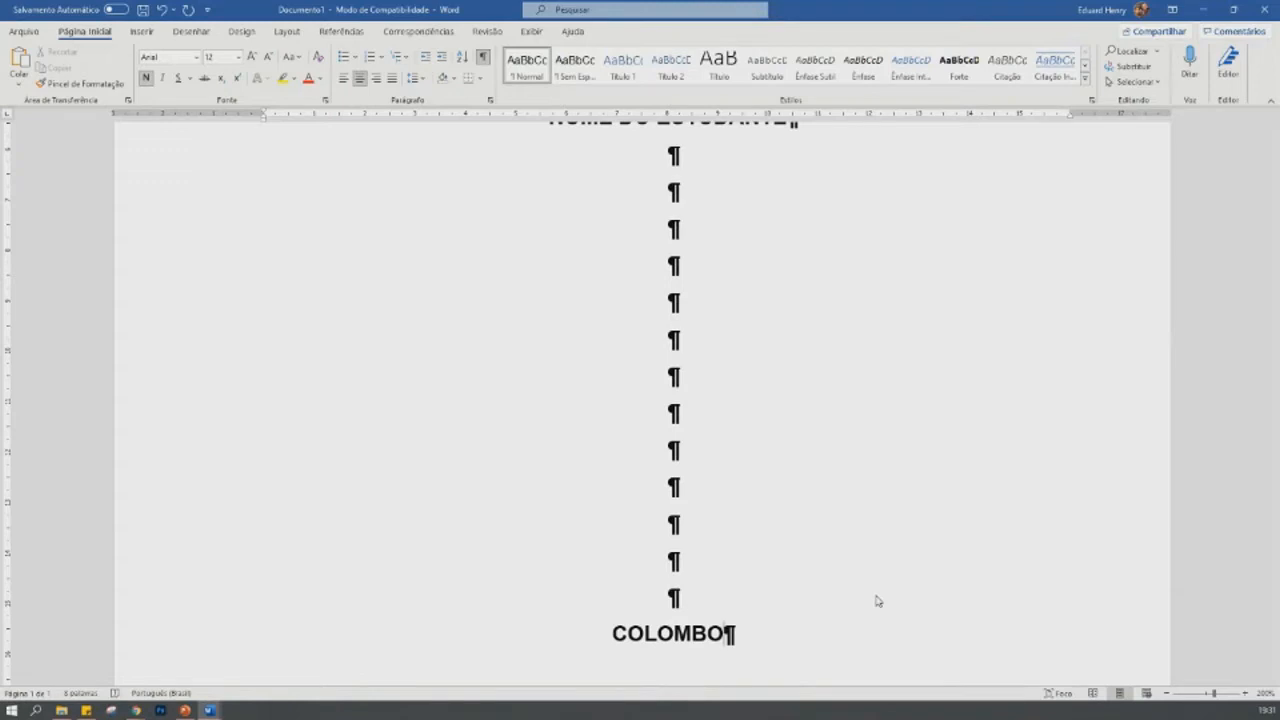
# - Write the year "2021" on a new line below "COLOMBO"
pyautogui.scroll(3, 778, 428)
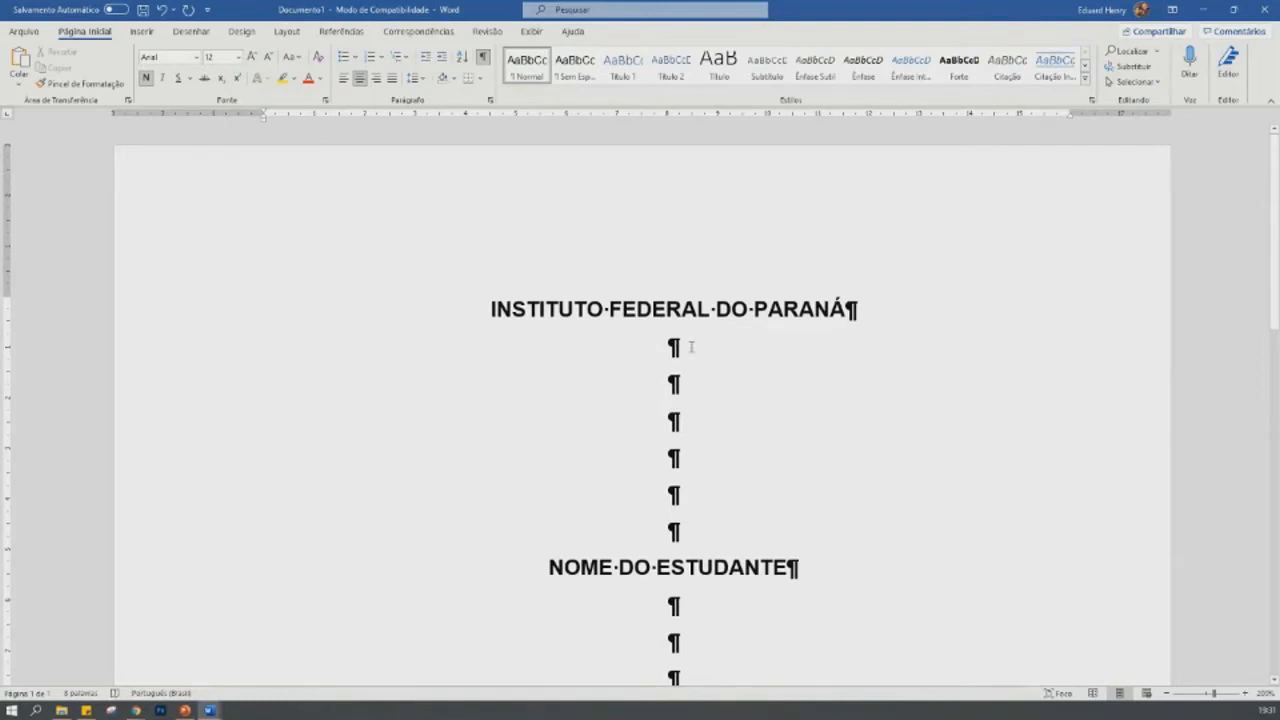
pyautogui.scroll(-5, 690, 347)
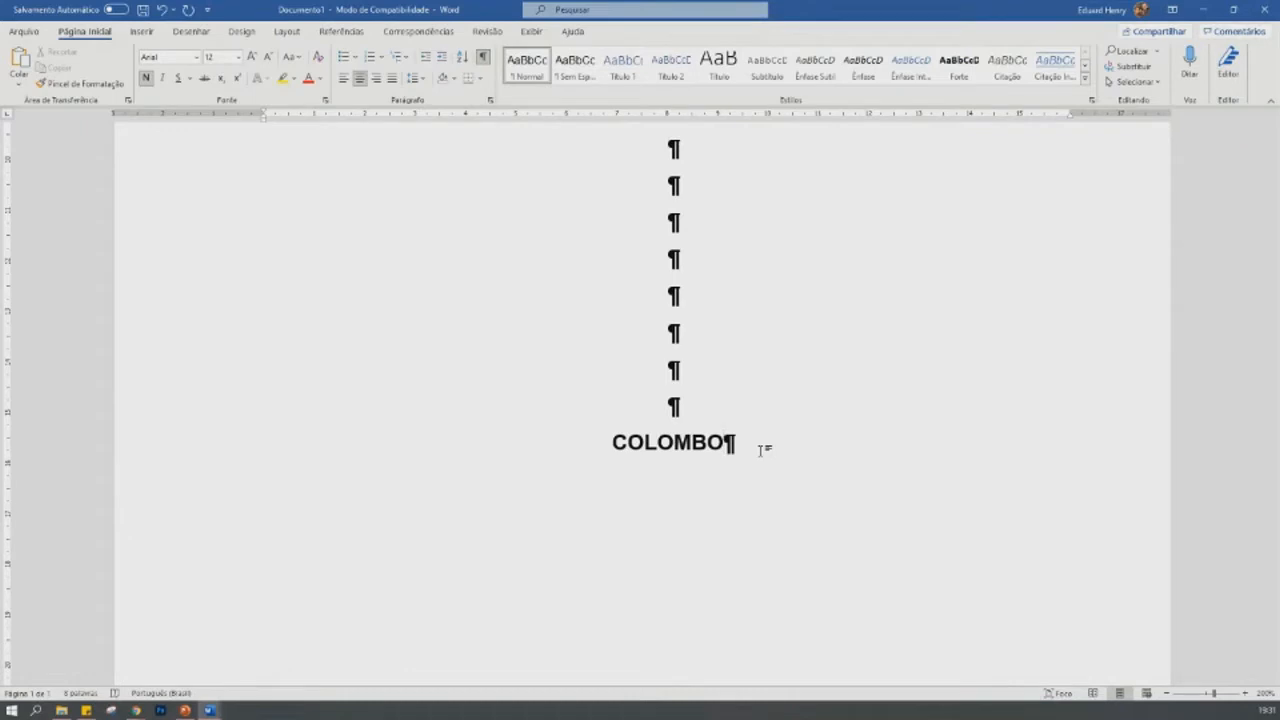
pyautogui.press('Return')
pyautogui.write('2021')
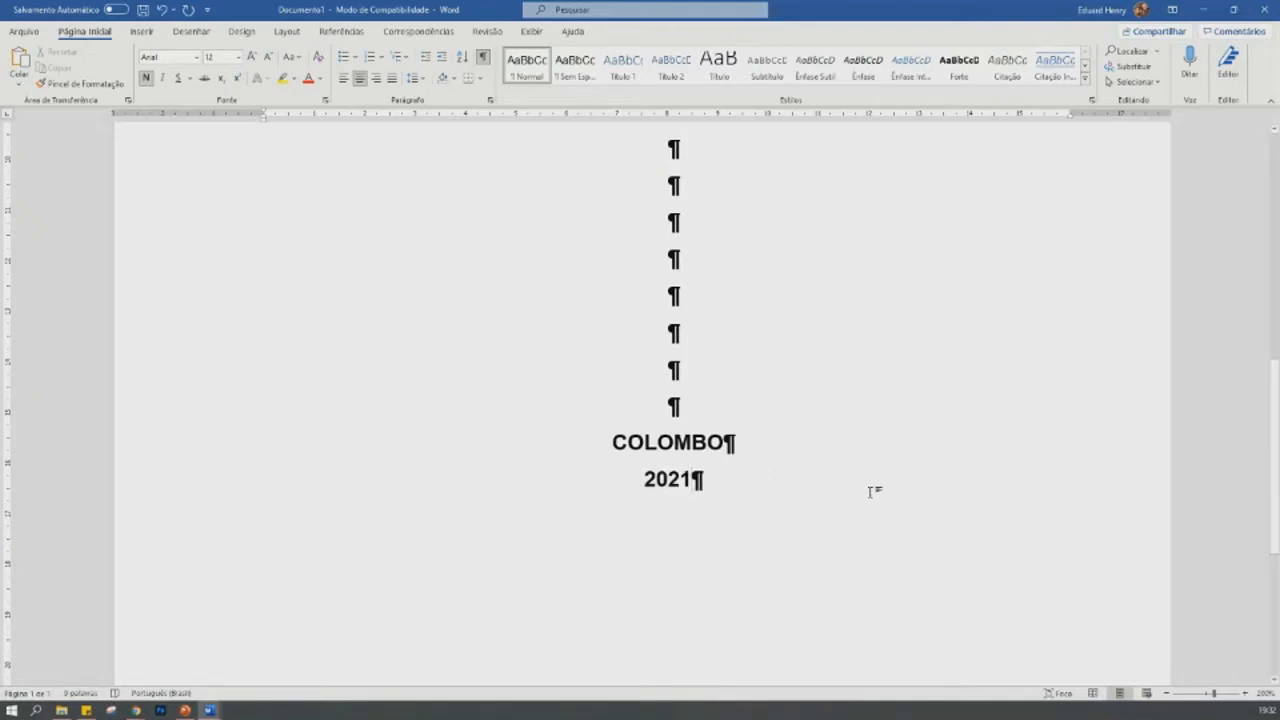
# - Add four blank lines above "NOME DO ESTUDANTE" and three more above "COLOMBO" to spread the text down the cover page
pyautogui.click(1168, 693)
pyautogui.click(1168, 694)
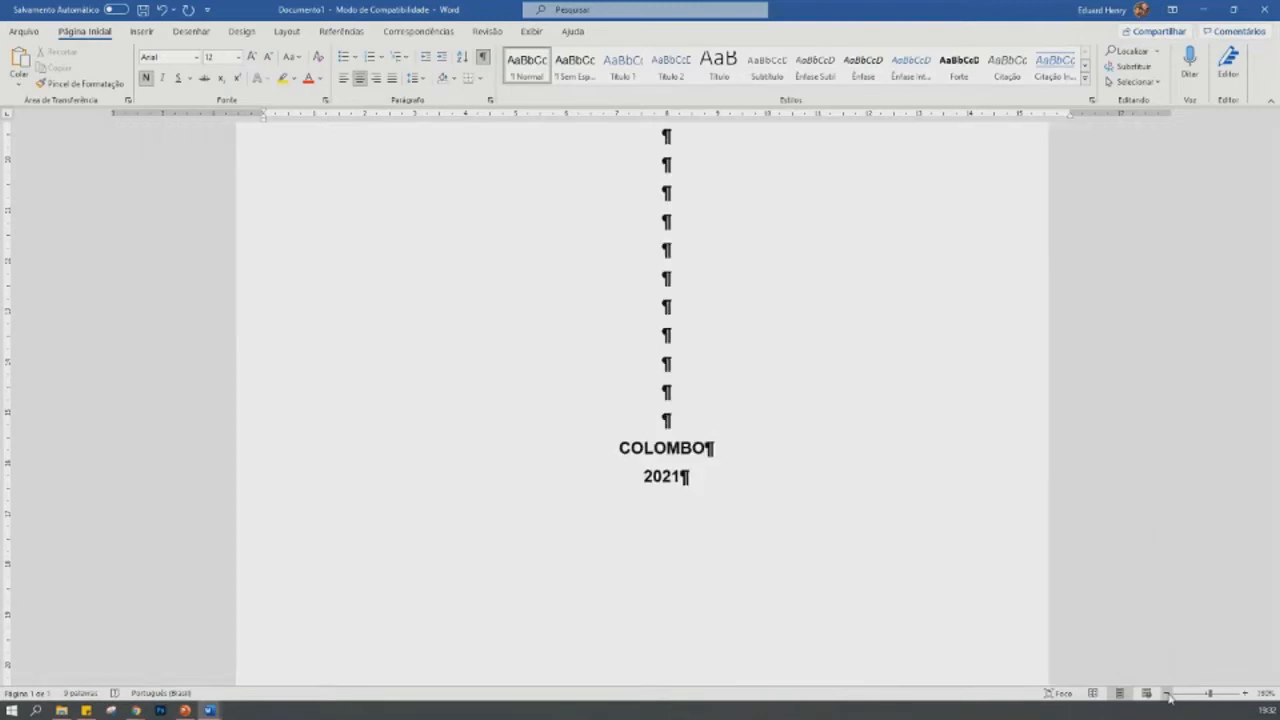
pyautogui.click(1168, 694)
pyautogui.click(1168, 694)
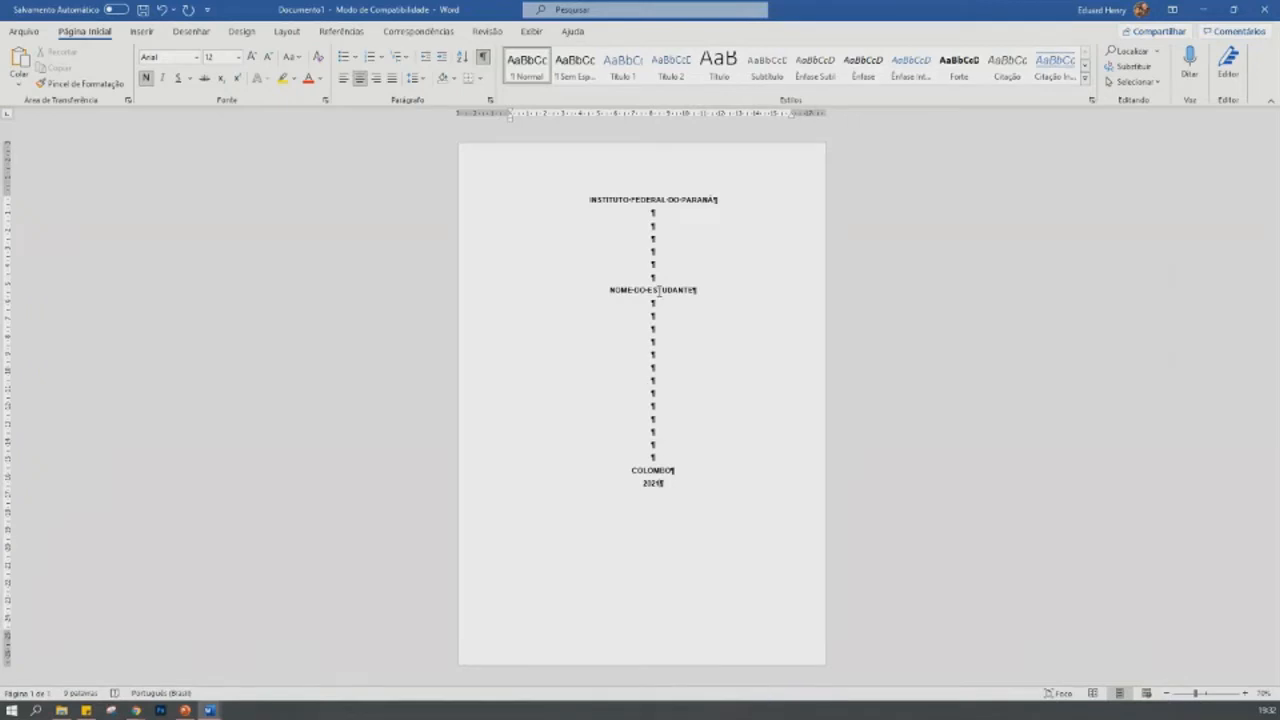
pyautogui.press('Return')
pyautogui.press('Return')
pyautogui.press('Return')
pyautogui.press('Return')
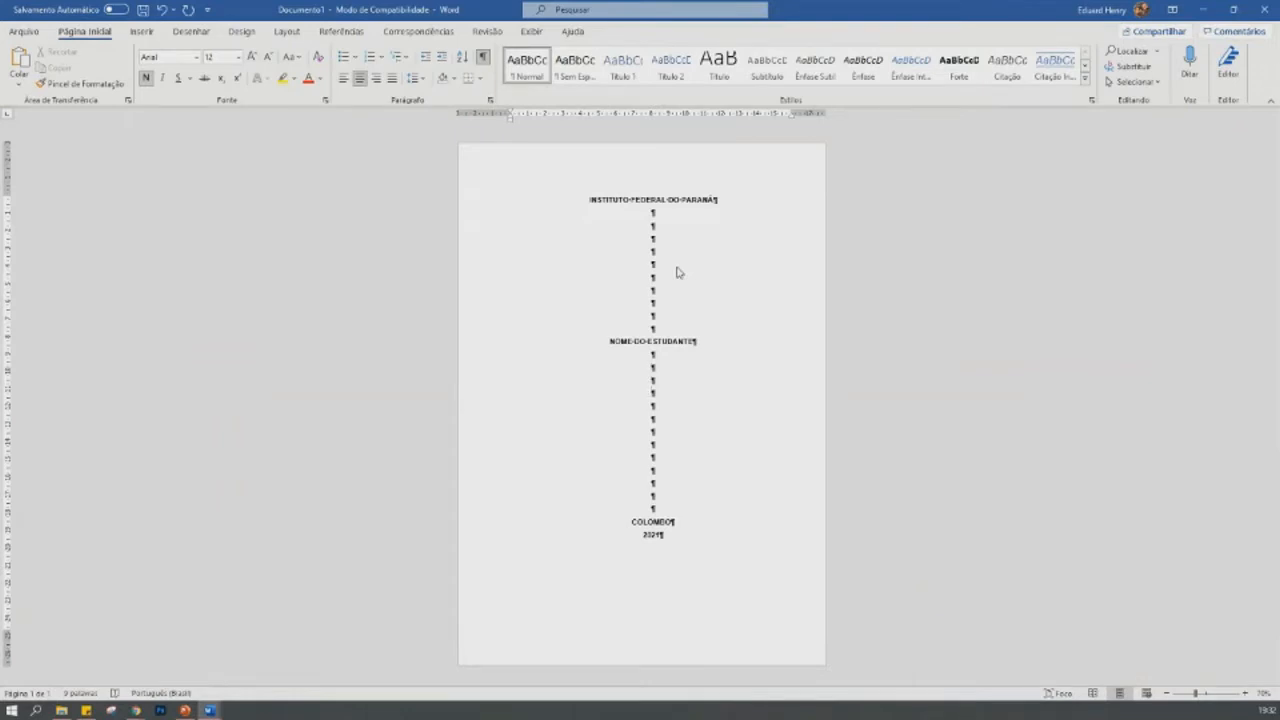
pyautogui.press('Return')
pyautogui.press('Return')
pyautogui.press('Return')
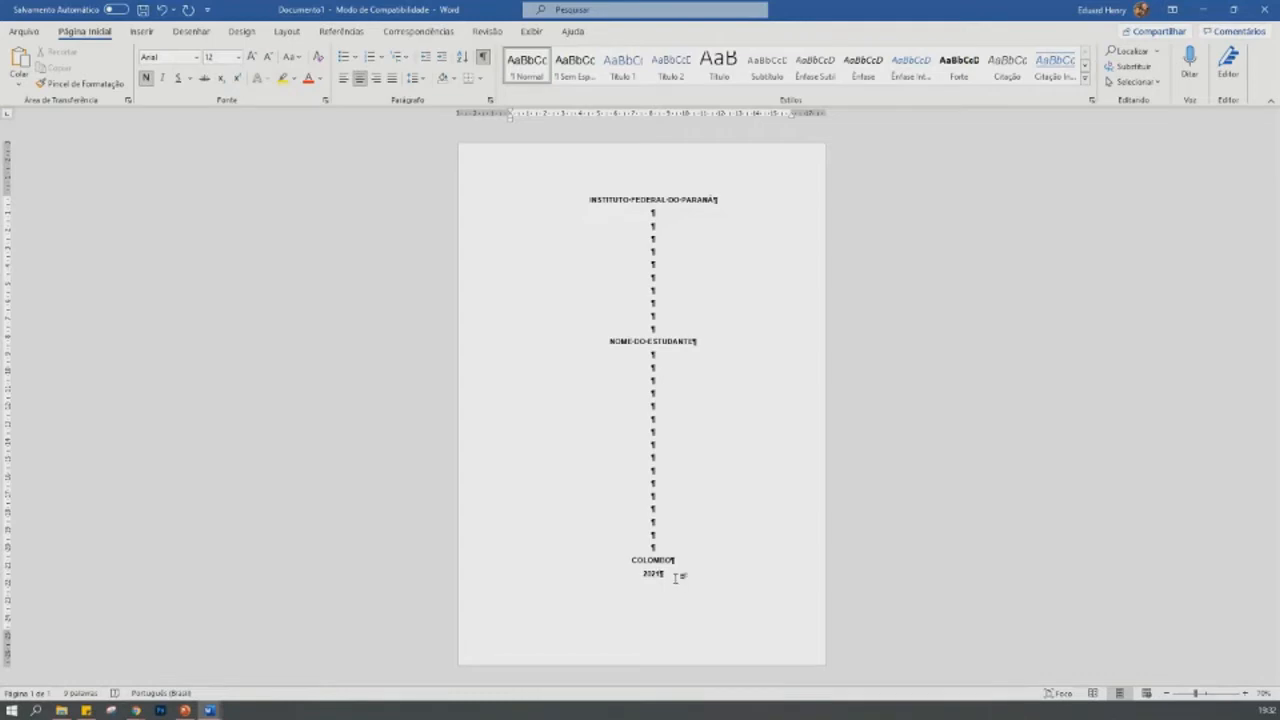
# - Insert a page break after "2021" and add four more blank lines above "COLOMBO"
pyautogui.hotkey('ctrl', 'Return')
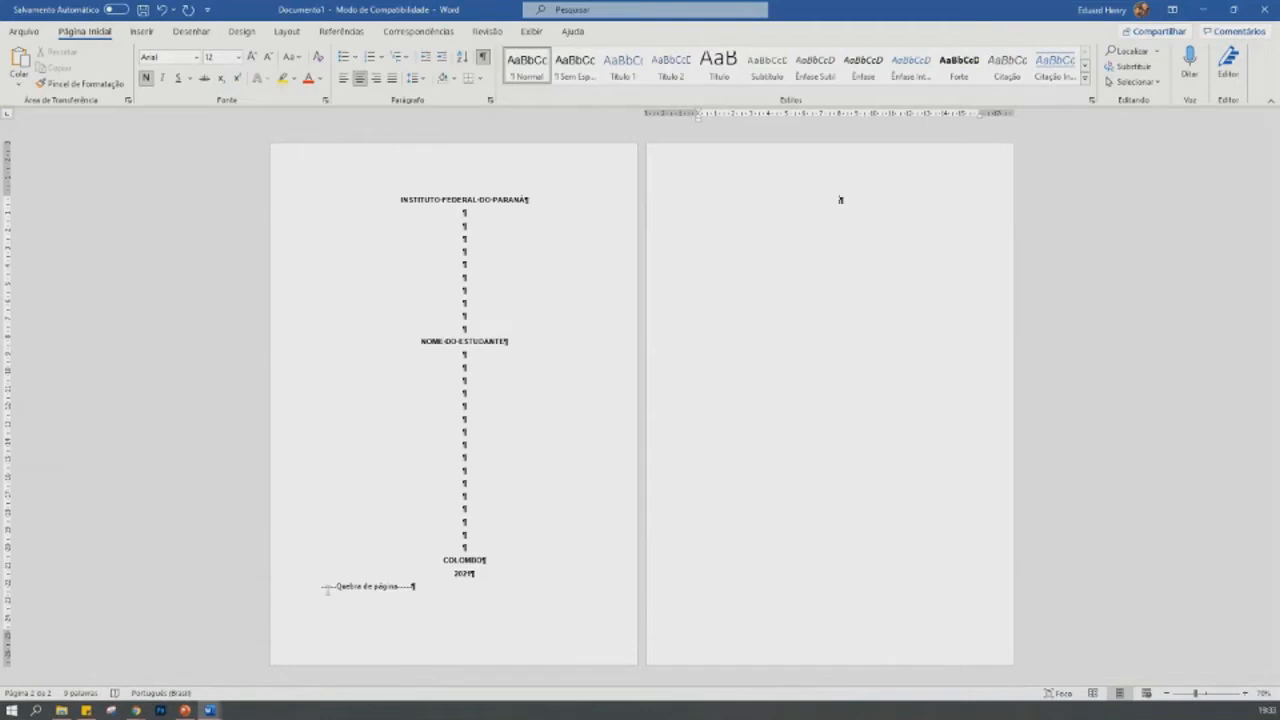
pyautogui.click(496, 526)
pyautogui.press('Return')
pyautogui.press('Return')
pyautogui.press('Return')
pyautogui.press('Return')
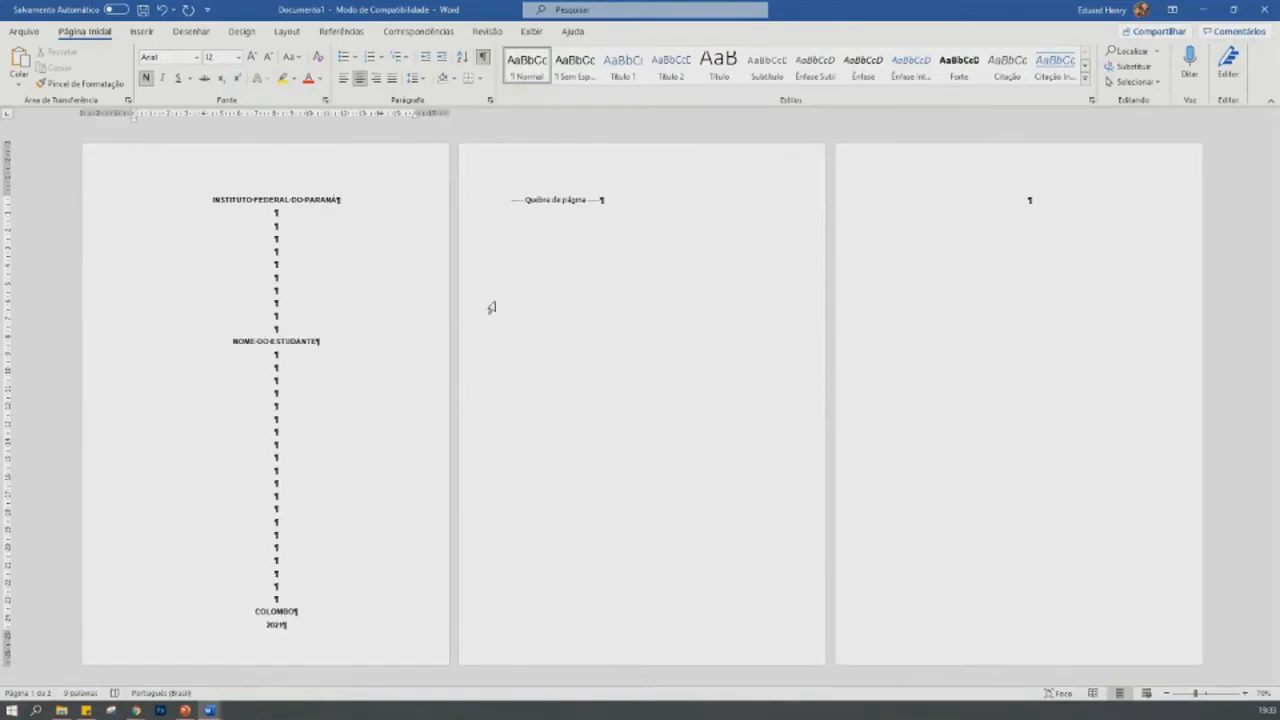
# - Write a string of filler letters on the last page, after the page break
pyautogui.click(691, 360)
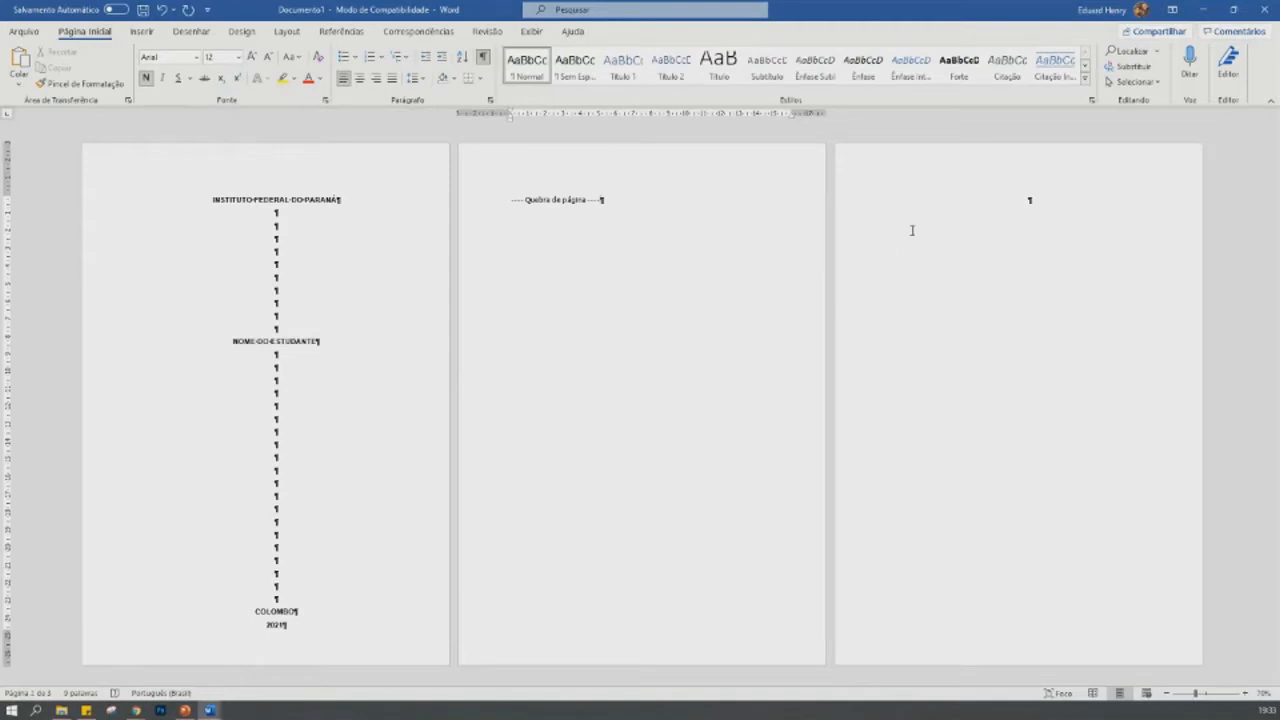
pyautogui.click(938, 223)
pyautogui.write('dsadsadsada')
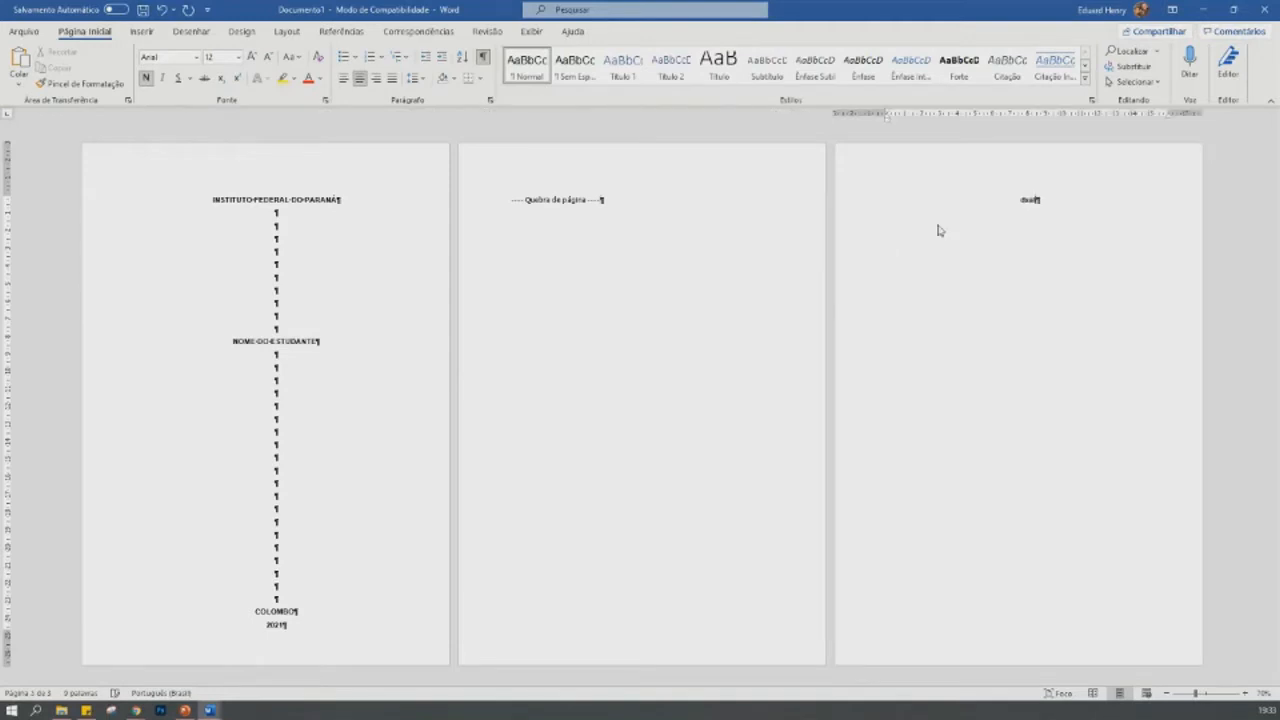
# - Adjust the blank lines above "COLOMBO", leaving one fewer so the page break fits at the end of the cover page
pyautogui.click(297, 555)
pyautogui.press('BackSpace')
pyautogui.press('BackSpace')
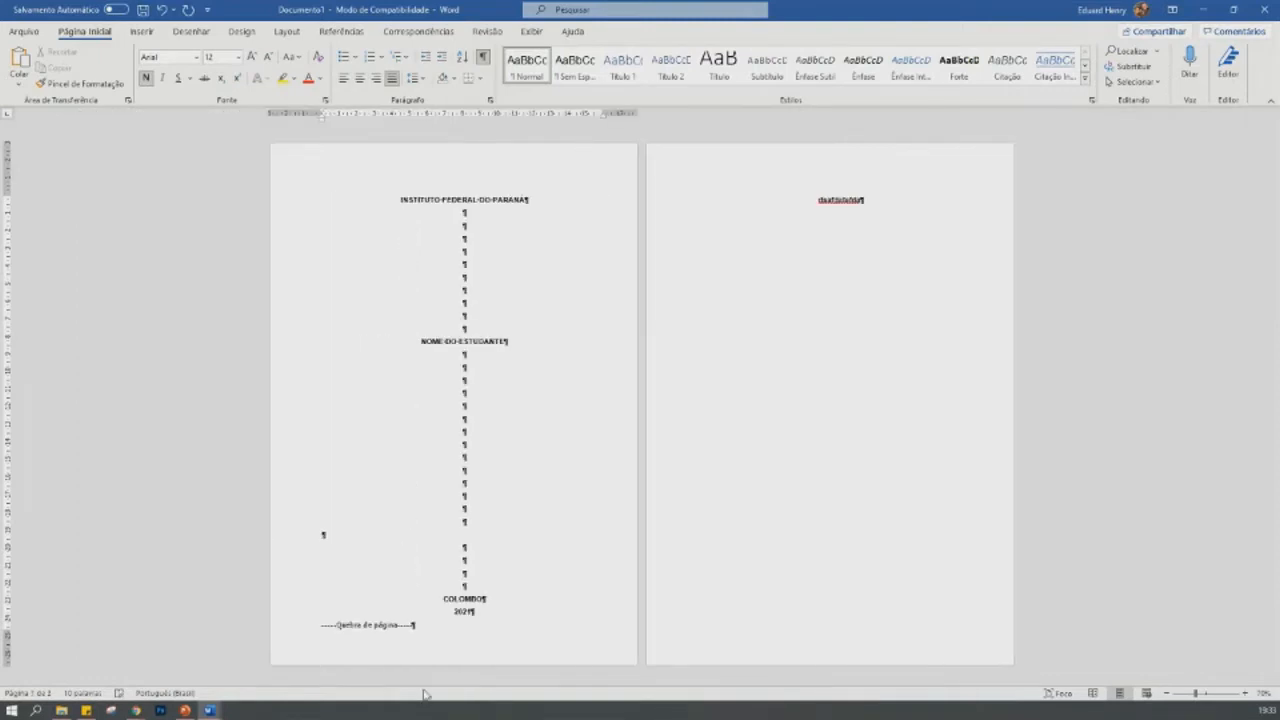
pyautogui.click(488, 544)
pyautogui.press('Return')
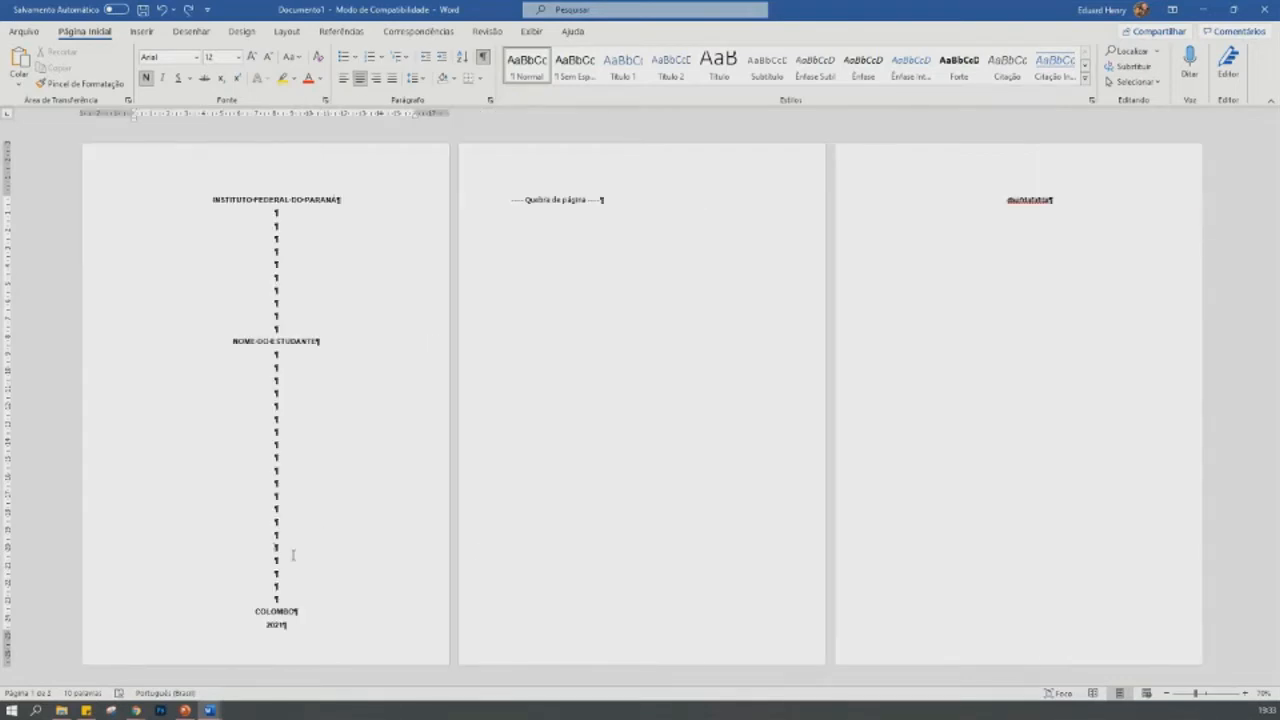
pyautogui.press('Return')
pyautogui.press('BackSpace')
pyautogui.press('BackSpace')
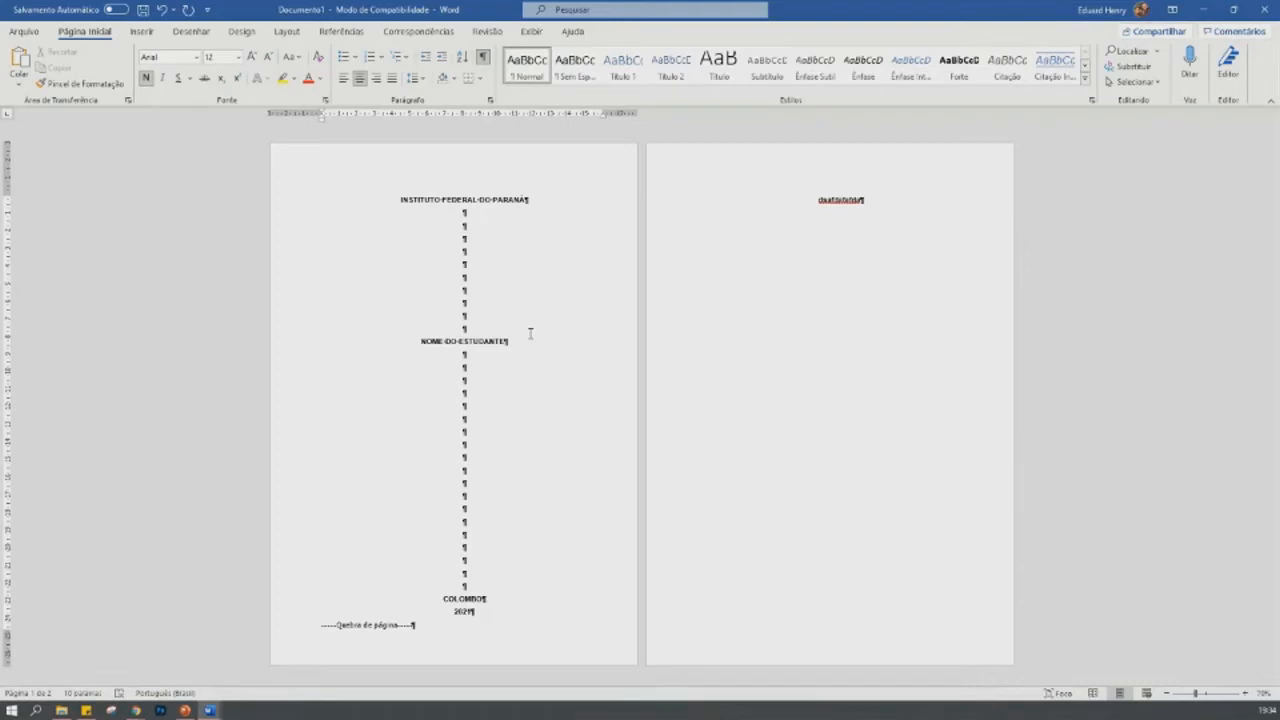
# - Delete the filler text from the second page
pyautogui.moveTo(817, 201); pyautogui.dragTo(884, 190)
pyautogui.press('Delete')
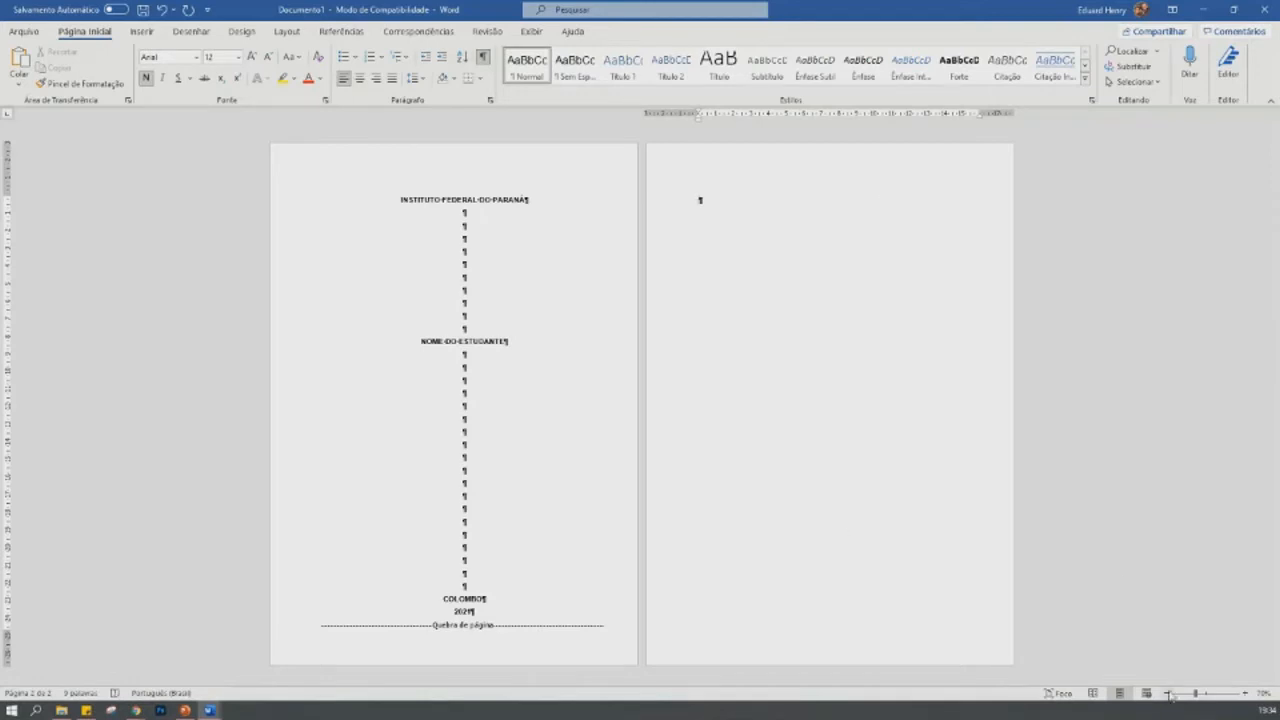
pyautogui.click(1246, 697)
pyautogui.click(1246, 697)
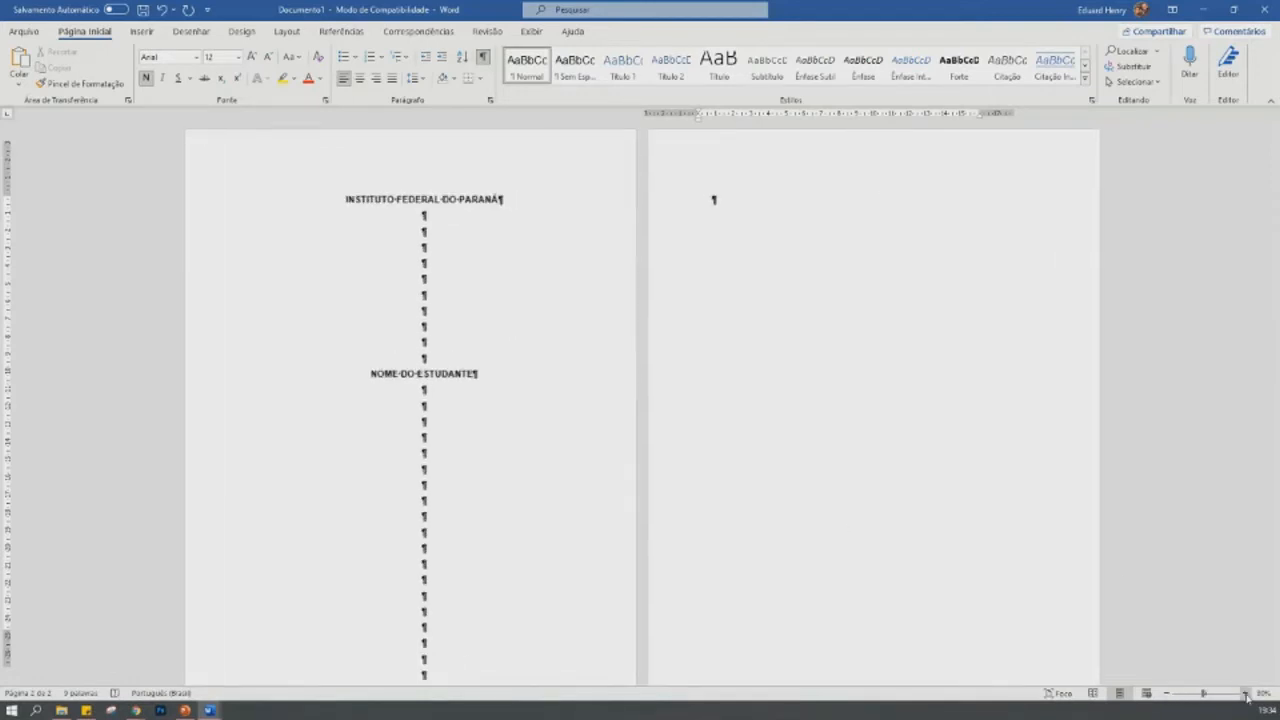
pyautogui.click(1246, 697)
pyautogui.click(1246, 697)
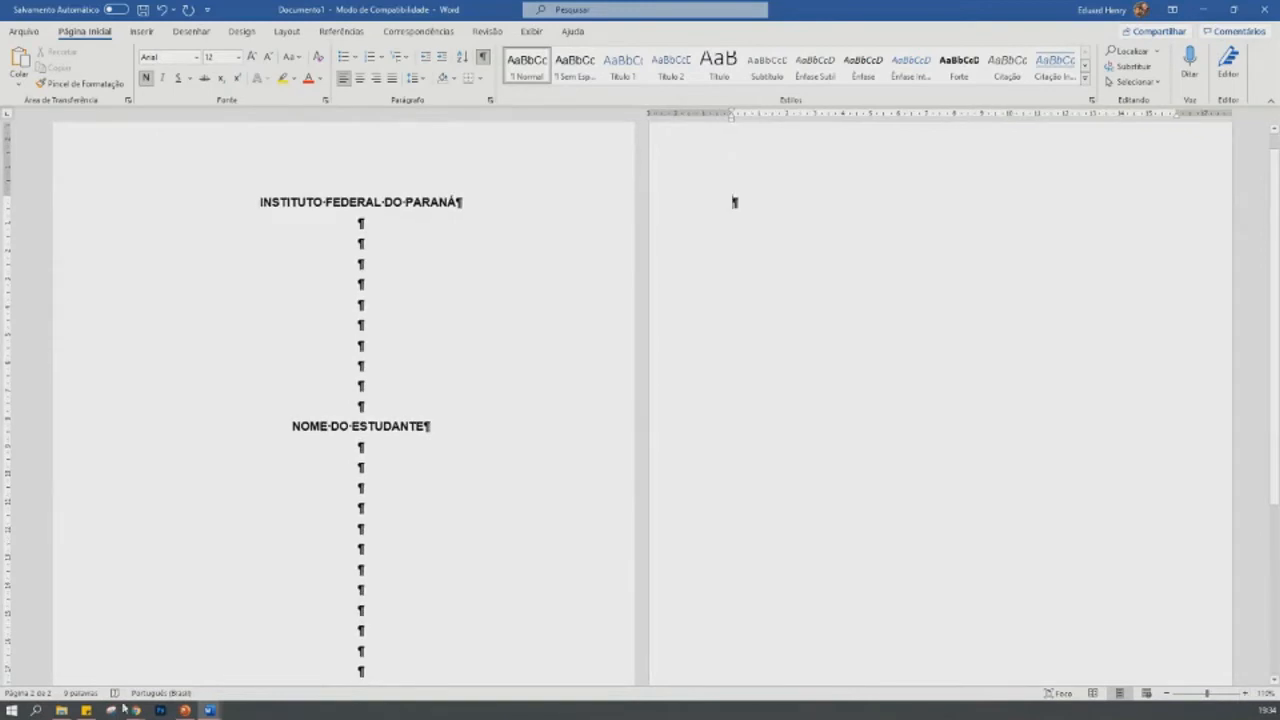
# - Switch to PowerPoint, review the "CAPA" and "Folha de Rosto" slides, and return to the Word document
pyautogui.click(184, 710)
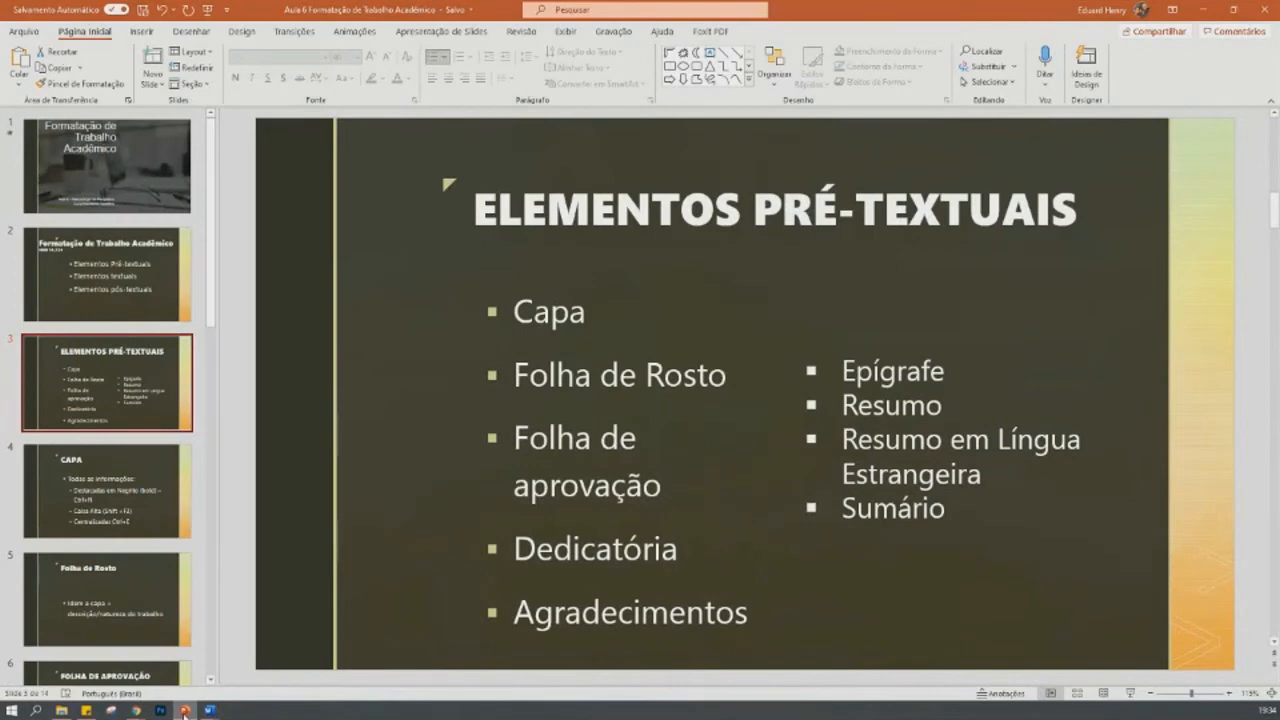
pyautogui.press('Down')
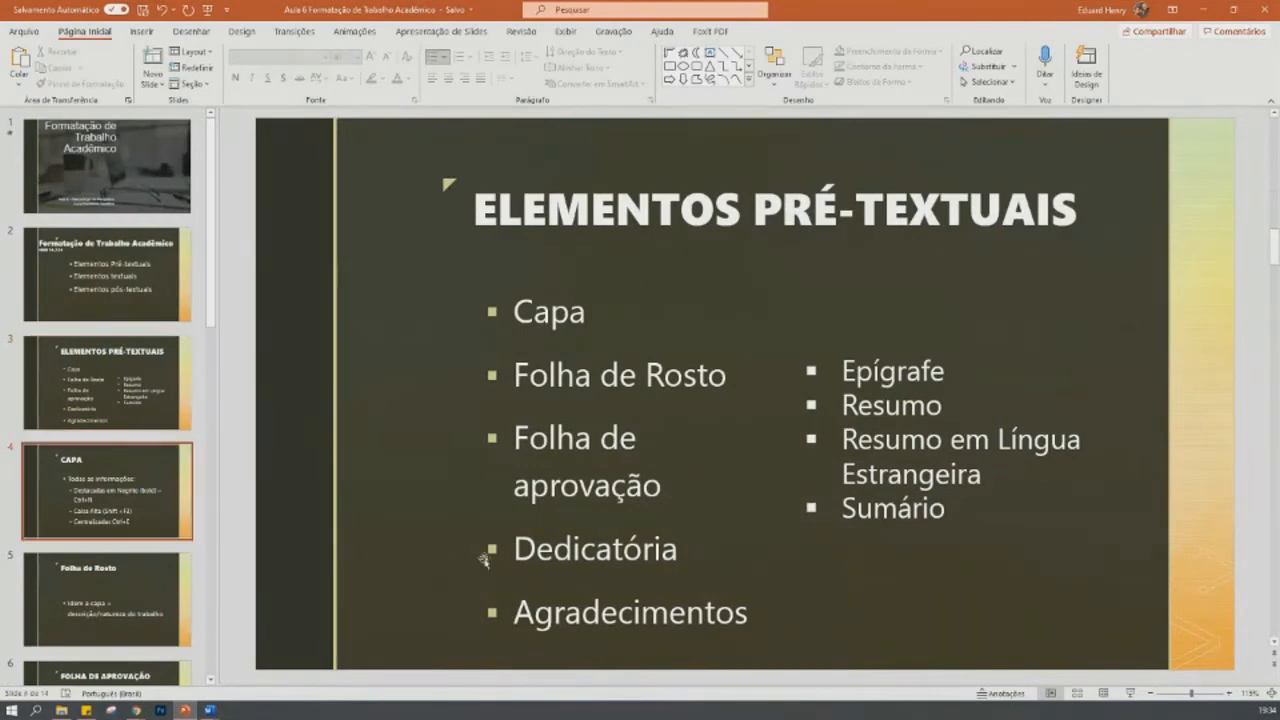
pyautogui.click(138, 525)
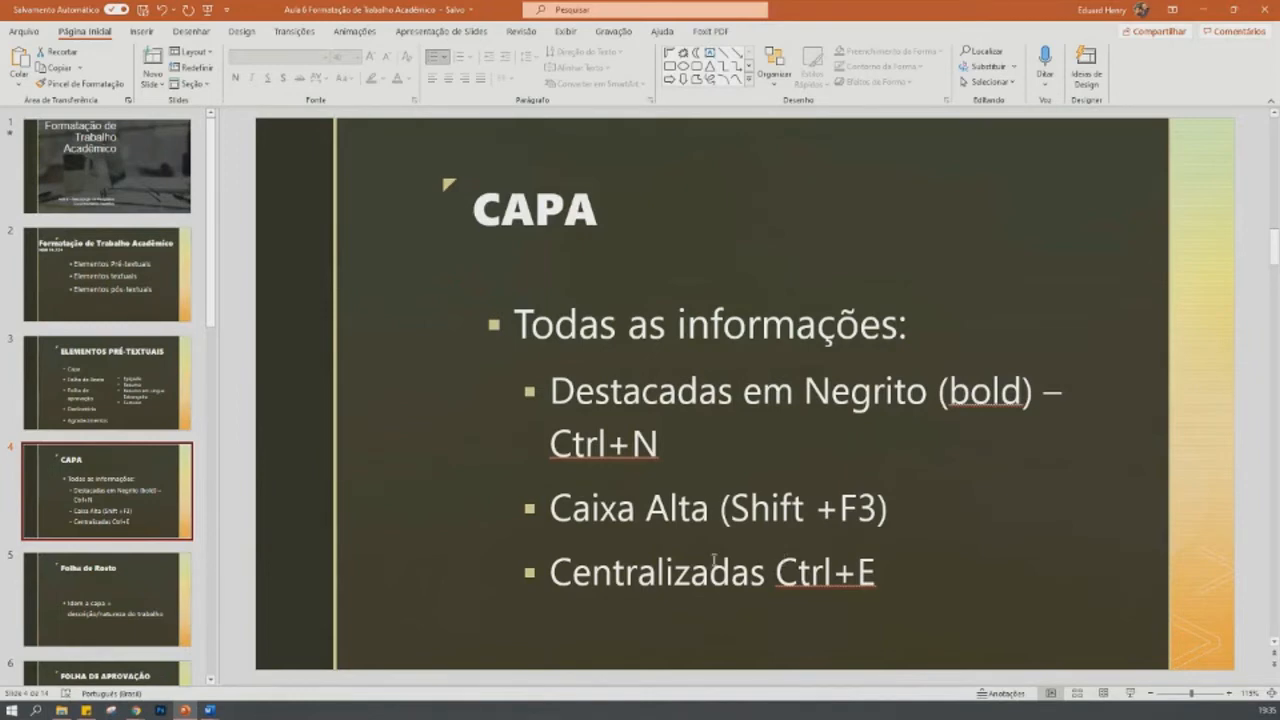
pyautogui.scroll(-1, 940, 374)
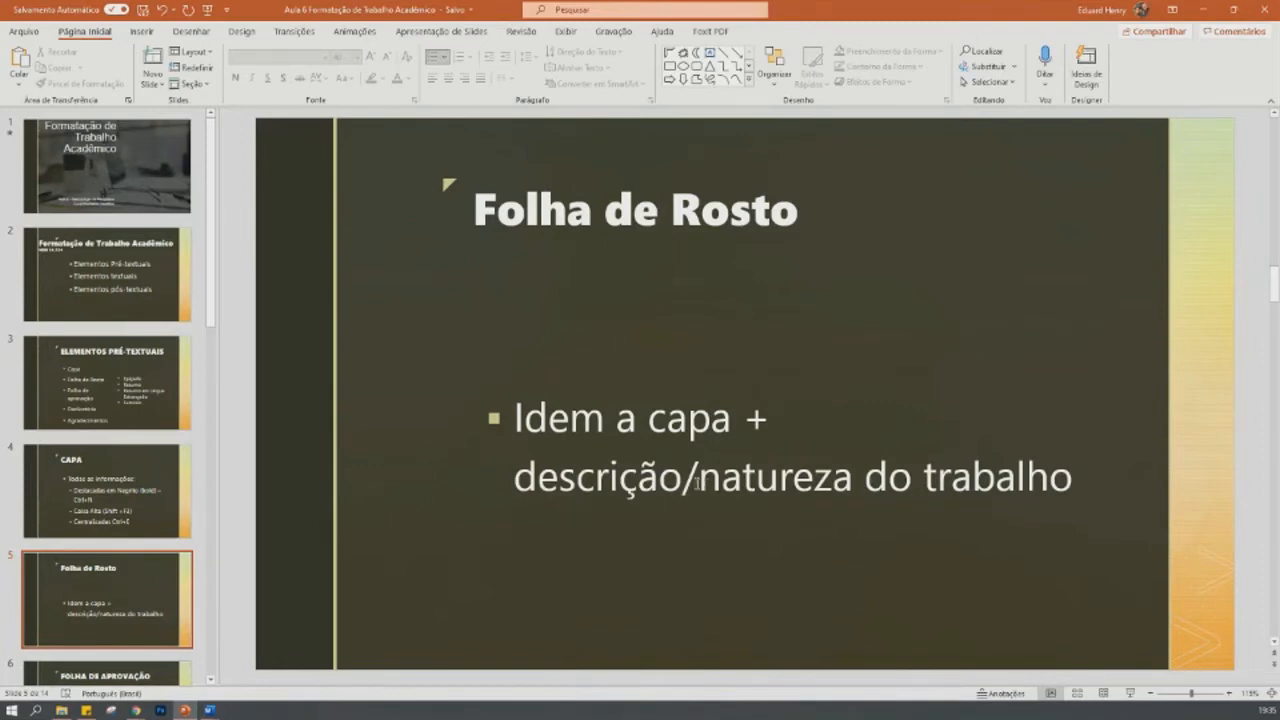
pyautogui.click(1203, 9)
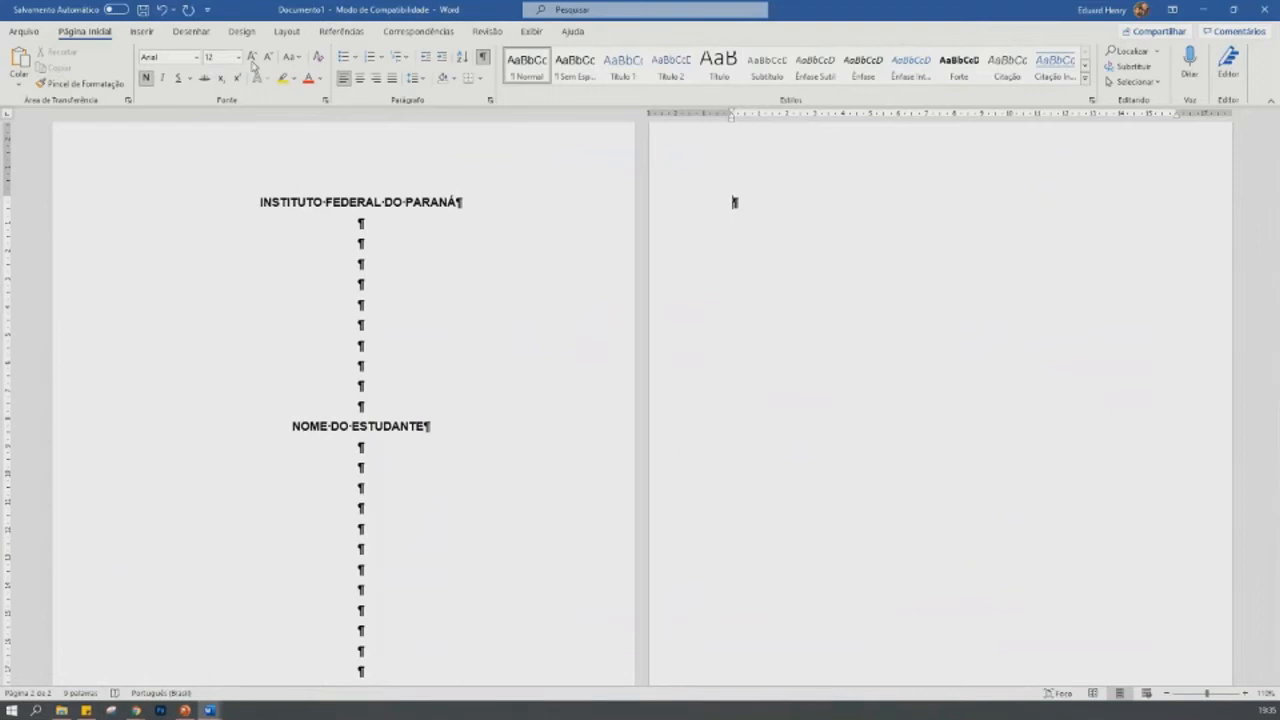
# - Centre the paragraph on the second page and write "NOME DO ALUNO" on two consecutive lines
pyautogui.click(360, 79)
pyautogui.write('E')
pyautogui.press('BackSpace')
pyautogui.write('NOME')
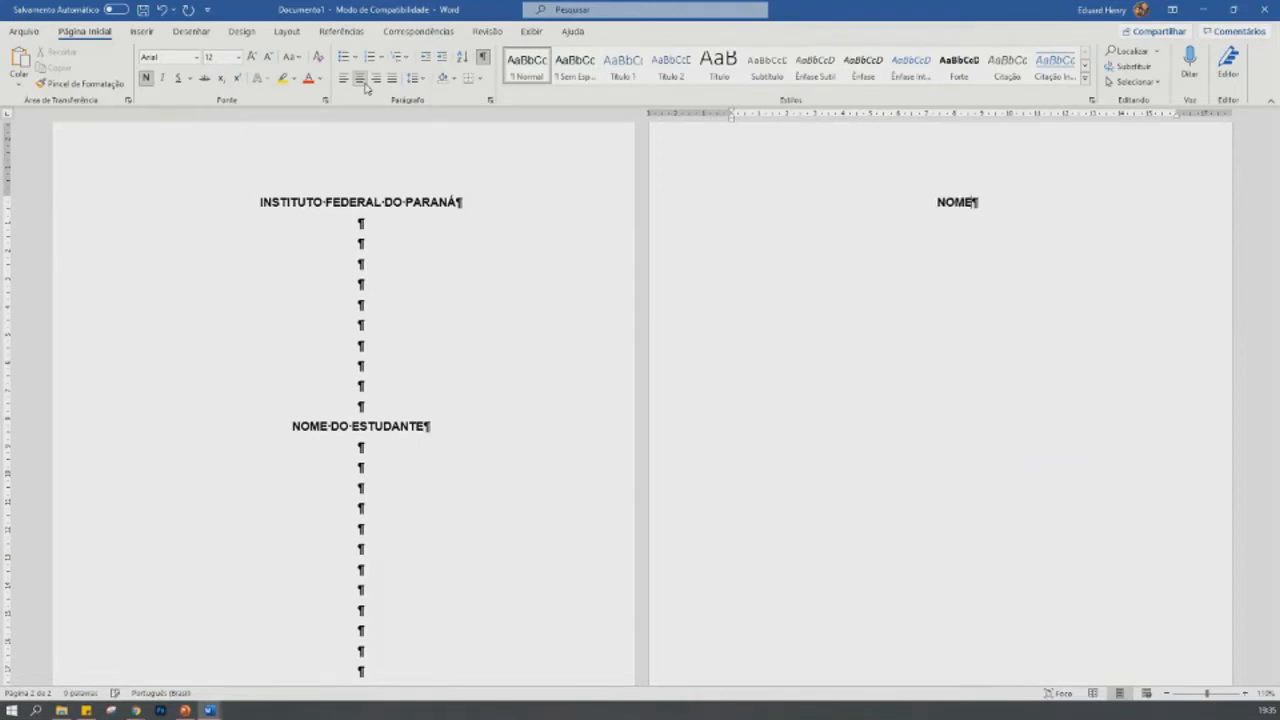
pyautogui.write(' DO ALUNO')
pyautogui.press('Return')
pyautogui.write('NOME DO ALUNO')
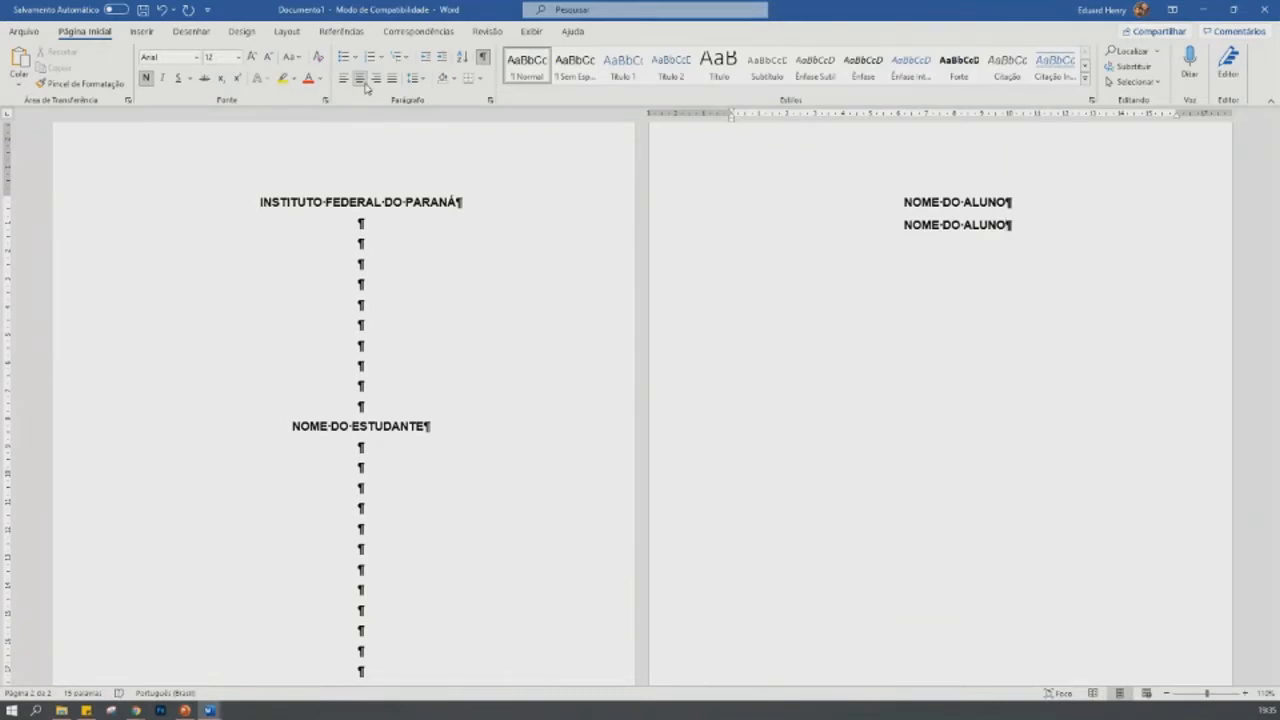
# - Leave six blank lines below the second "NOME DO ALUNO" and write "TÍTULO" on the line after them
pyautogui.press('Return')
pyautogui.press('Return')
pyautogui.press('Return')
pyautogui.press('Return')
pyautogui.press('Return')
pyautogui.press('Return')
pyautogui.press('Return')
pyautogui.write('TÍTULO')
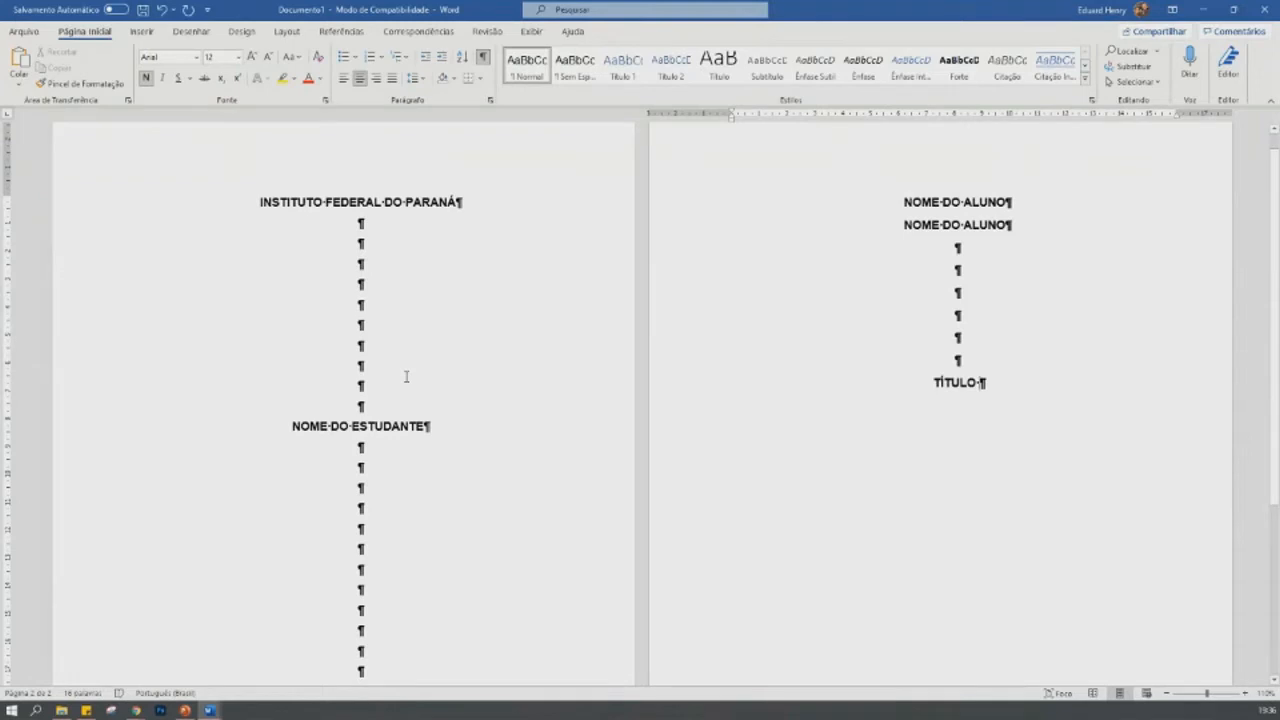
# - Remove ten of the blank lines between "NOME DO ESTUDANTE" and "COLOMBO" on the cover page
pyautogui.scroll(-5, 406, 376)
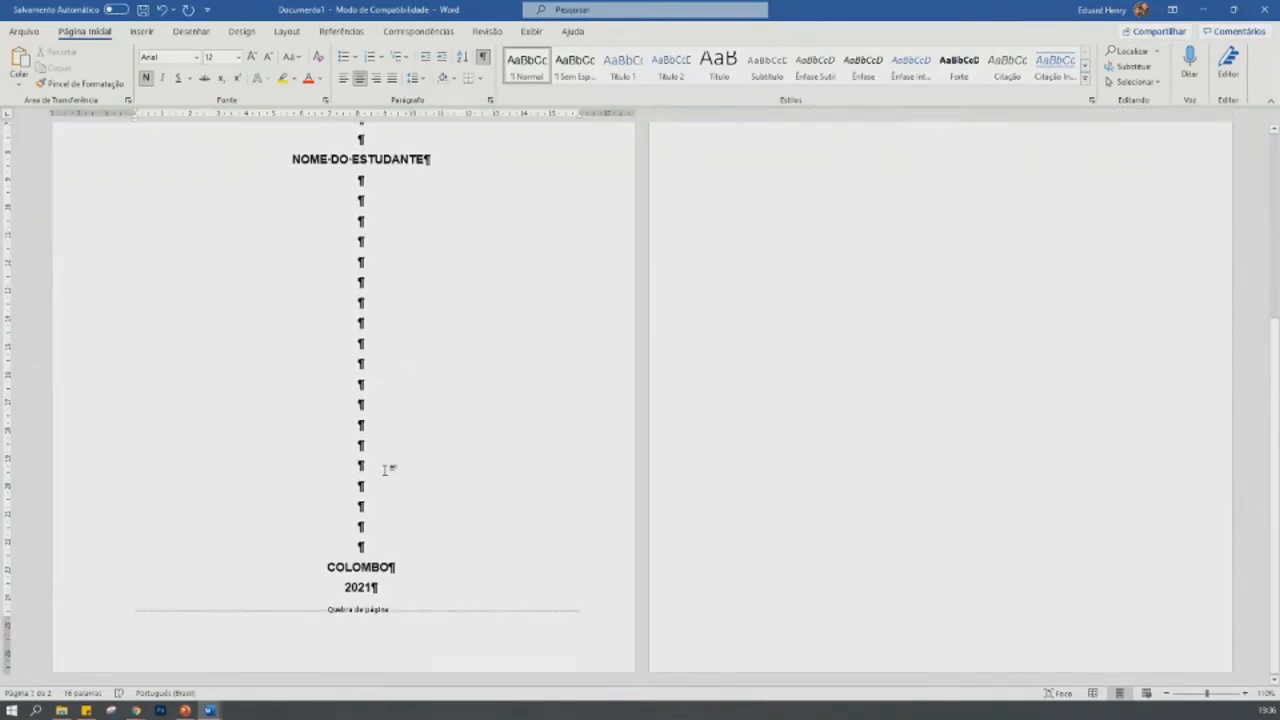
pyautogui.press('Delete')
pyautogui.press('Up')
pyautogui.press('Up')
pyautogui.press('Up')
pyautogui.press('Up')
pyautogui.press('Up')
pyautogui.press('Up')
pyautogui.press('Up')
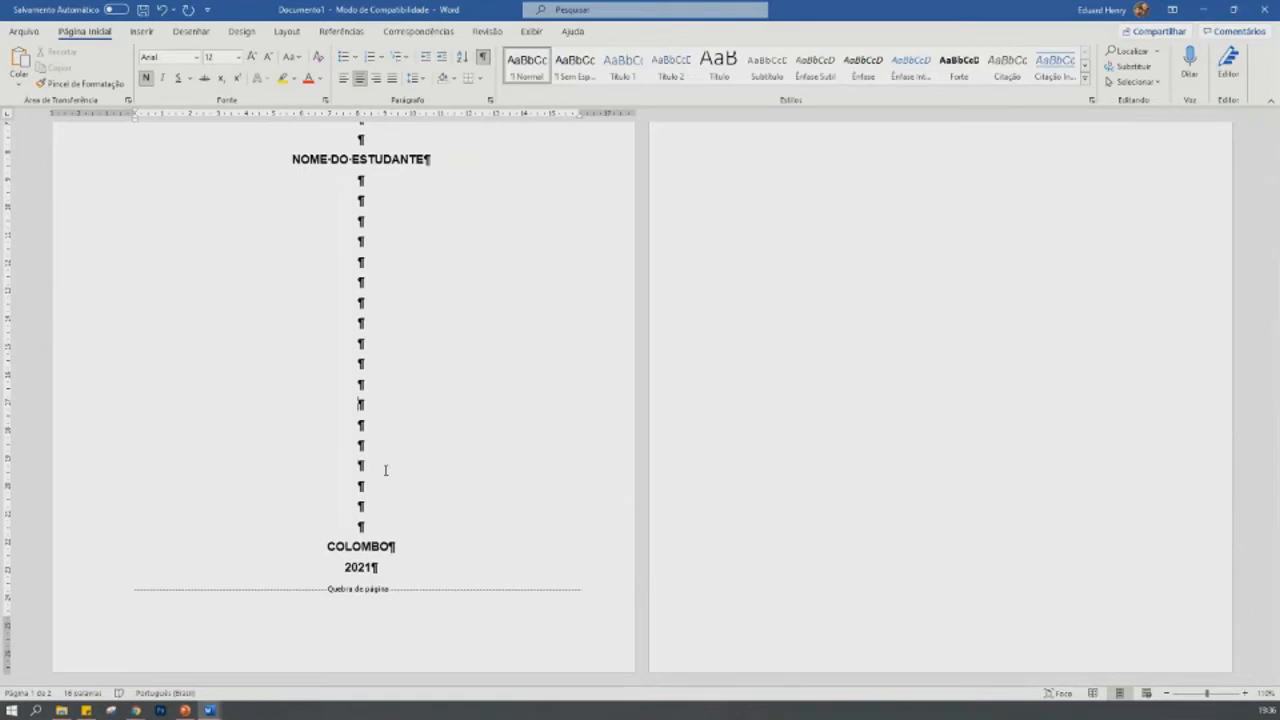
pyautogui.press('Delete')
pyautogui.press('Delete')
pyautogui.press('Delete')
pyautogui.press('Delete')
pyautogui.press('Delete')
pyautogui.press('Delete')
pyautogui.press('Delete')
pyautogui.press('Delete')
pyautogui.press('Delete')
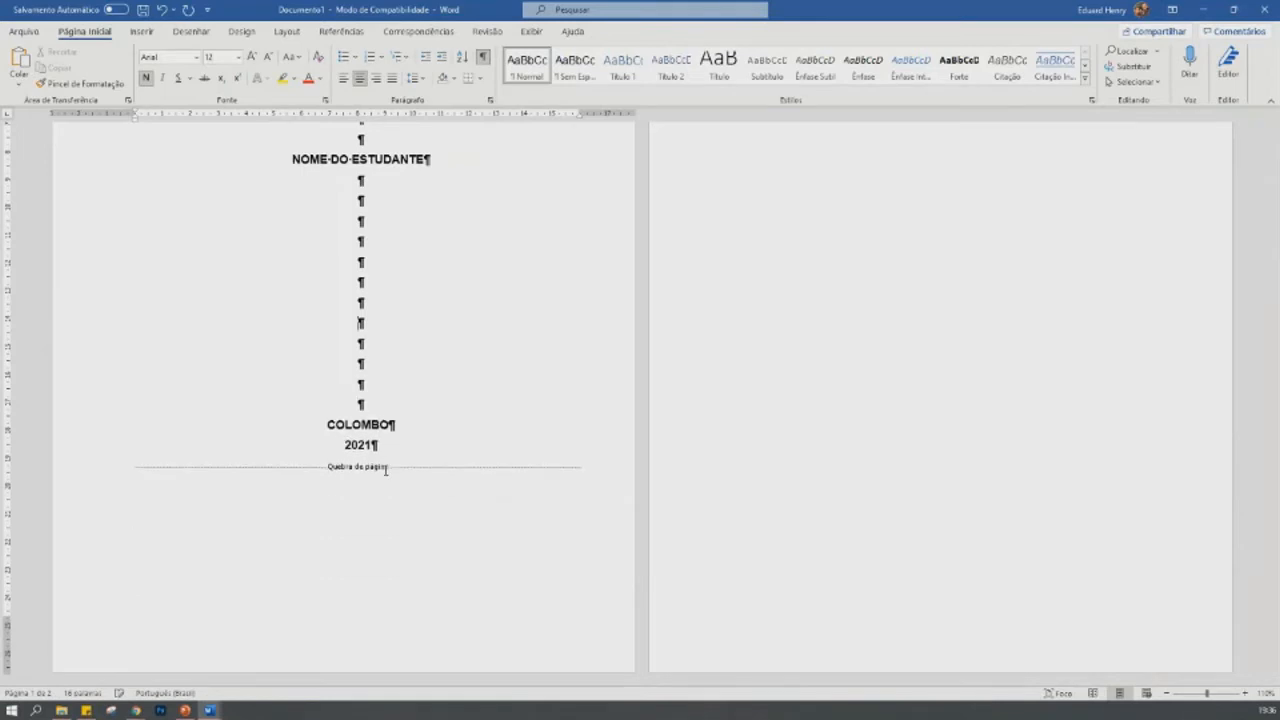
# - Remove three of the blank lines between "INSTITUTO FEDERAL DO PARANÁ" and "NOME DO ESTUDANTE"
pyautogui.scroll(5, 429, 411)
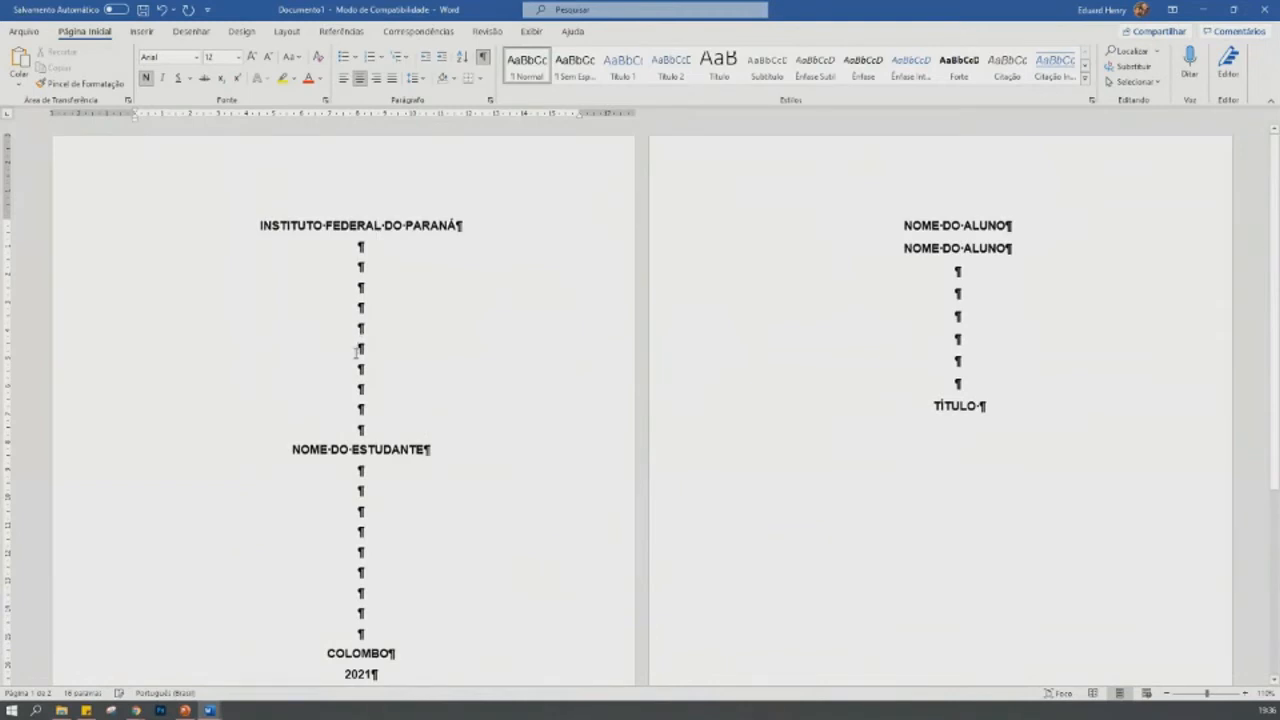
pyautogui.click(355, 352)
pyautogui.press('Delete')
pyautogui.press('Delete')
pyautogui.press('Delete')
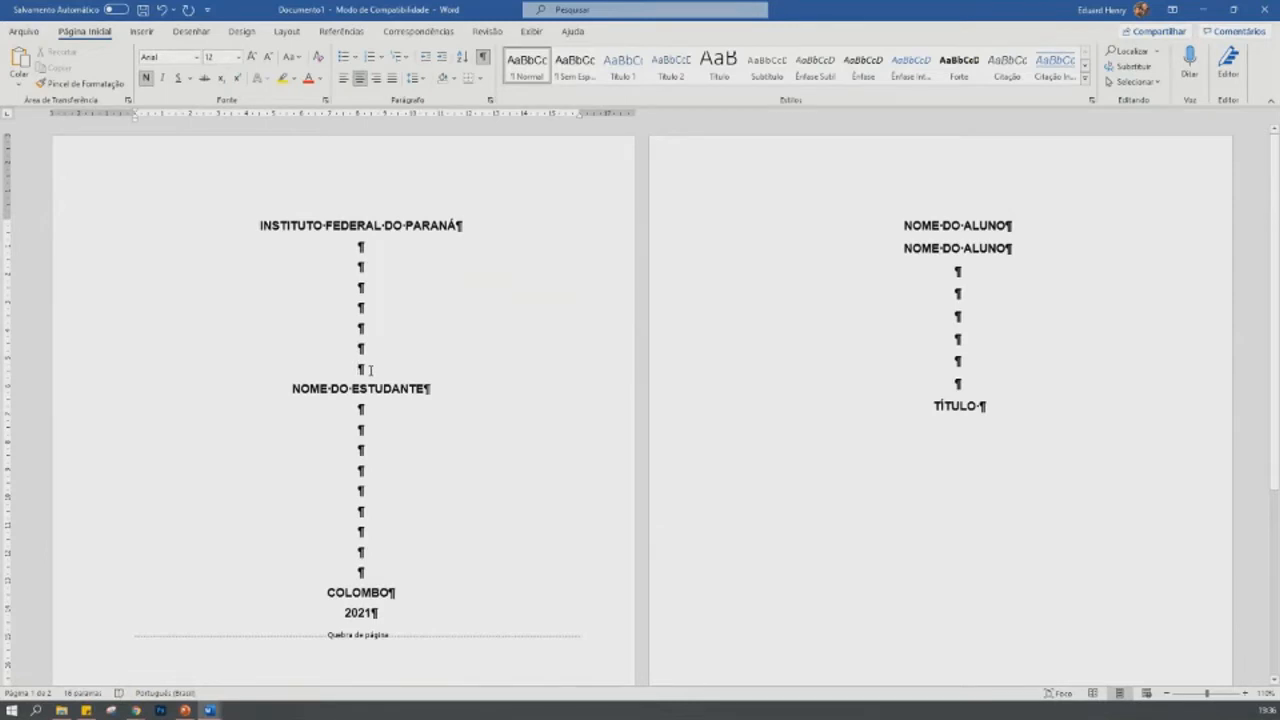
# - On the cover page, leave six blank lines below "NOME DO ESTUDANTE" and write "TÍTULO DO TRABALHO" in uppercase
pyautogui.click(470, 389)
pyautogui.press('Return')
pyautogui.press('Return')
pyautogui.press('Return')
pyautogui.press('Return')
pyautogui.press('Return')
pyautogui.press('Return')
pyautogui.press('Return')
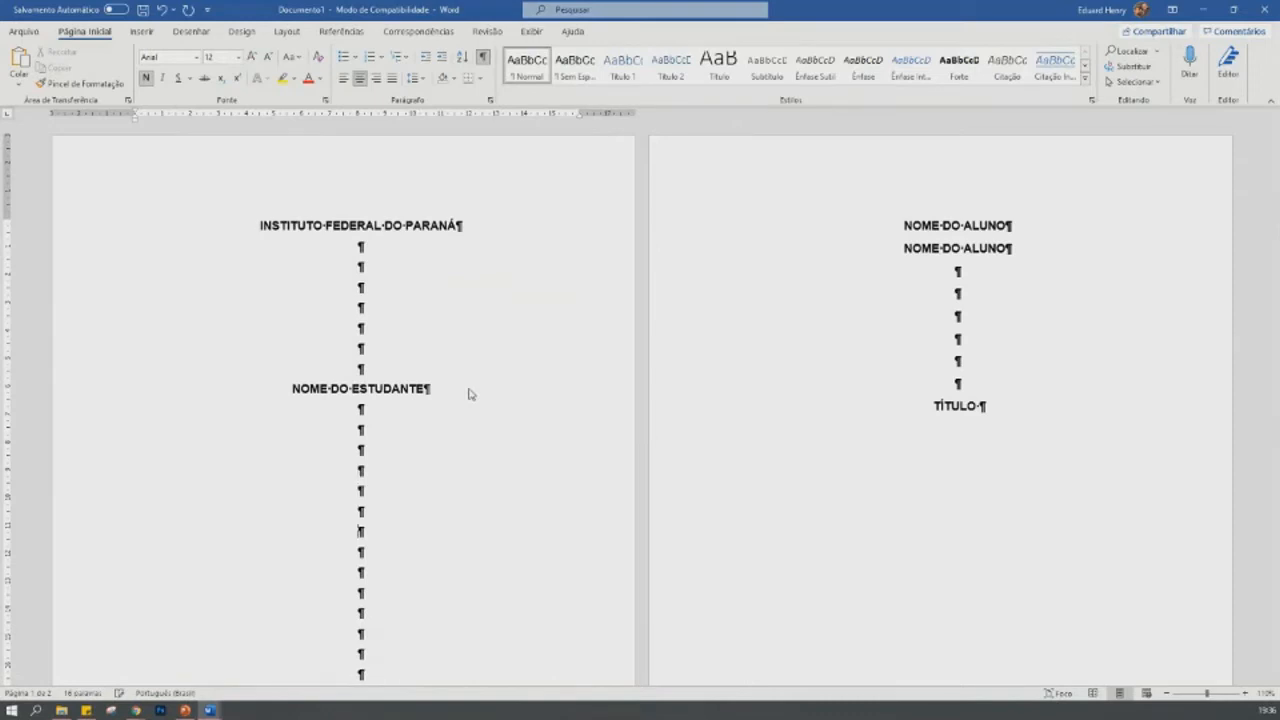
pyautogui.write('título do trabalho')
pyautogui.hotkey('shift', 'Home')
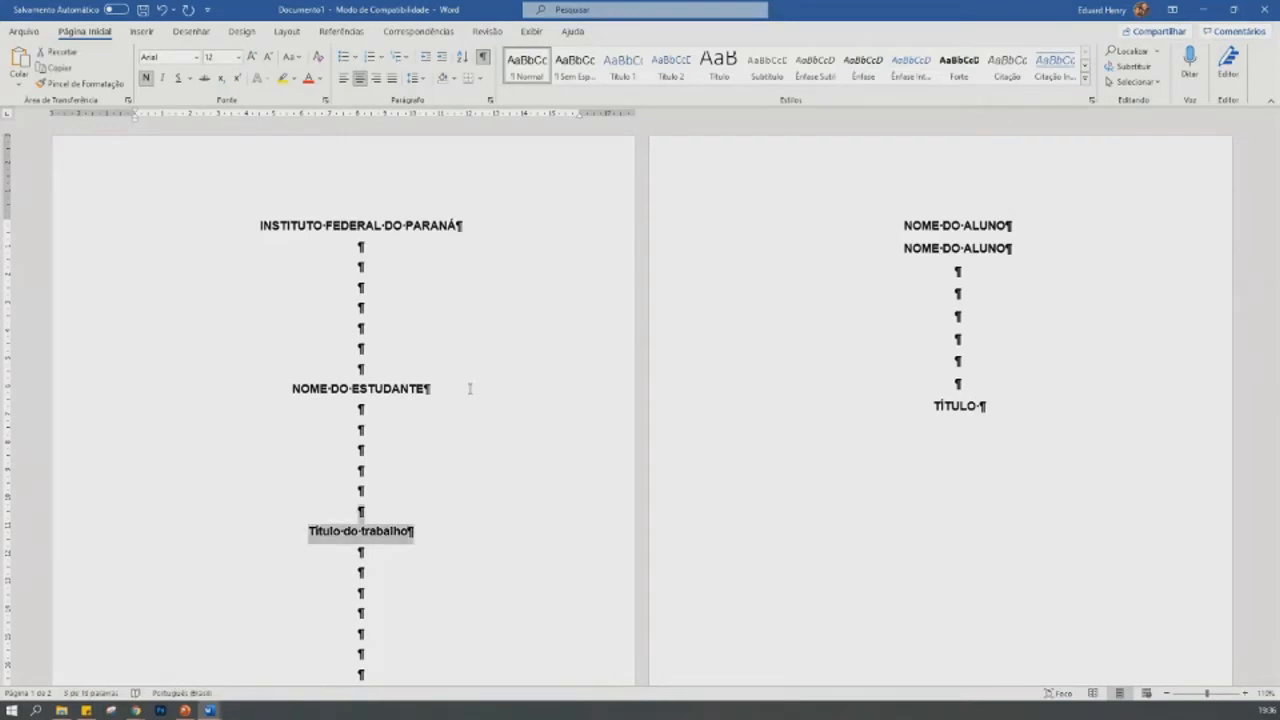
pyautogui.hotkey('shift', 'F3')
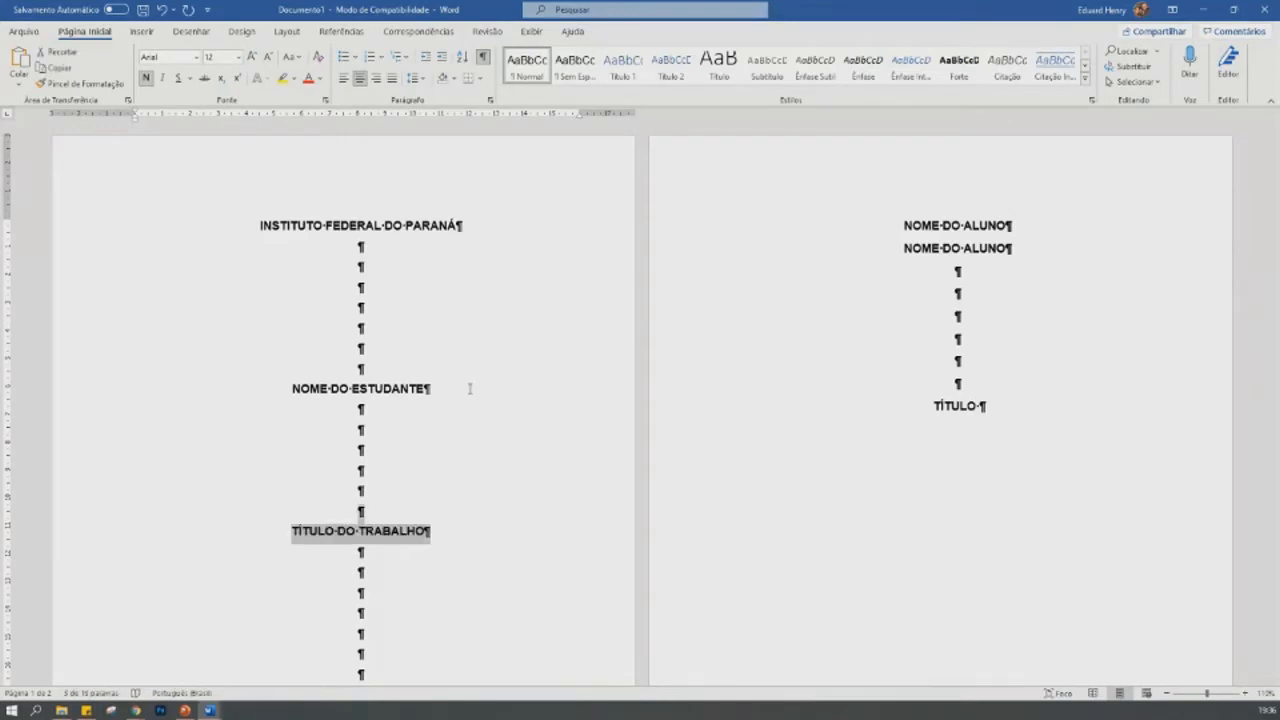
# - Add four blank lines between "TÍTULO DO TRABALHO" and "COLOMBO" on the cover page
pyautogui.scroll(-3, 469, 388)
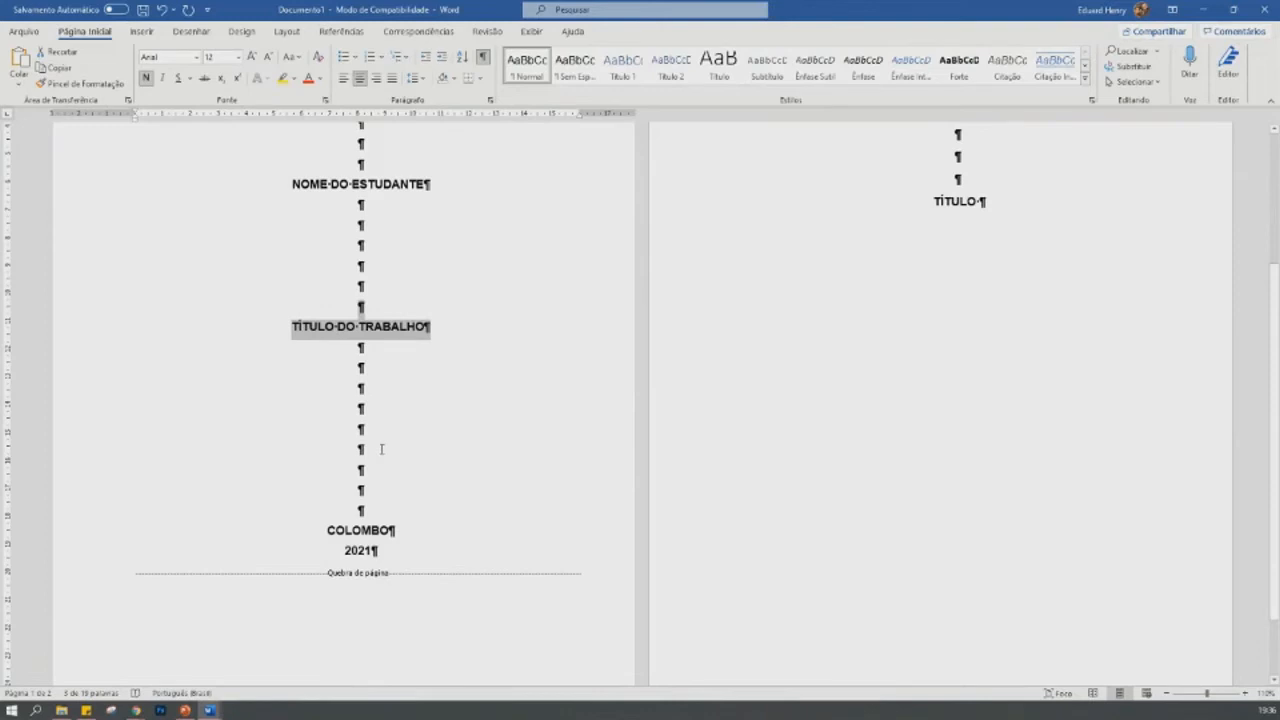
pyautogui.click(383, 447)
pyautogui.press('Return')
pyautogui.press('Return')
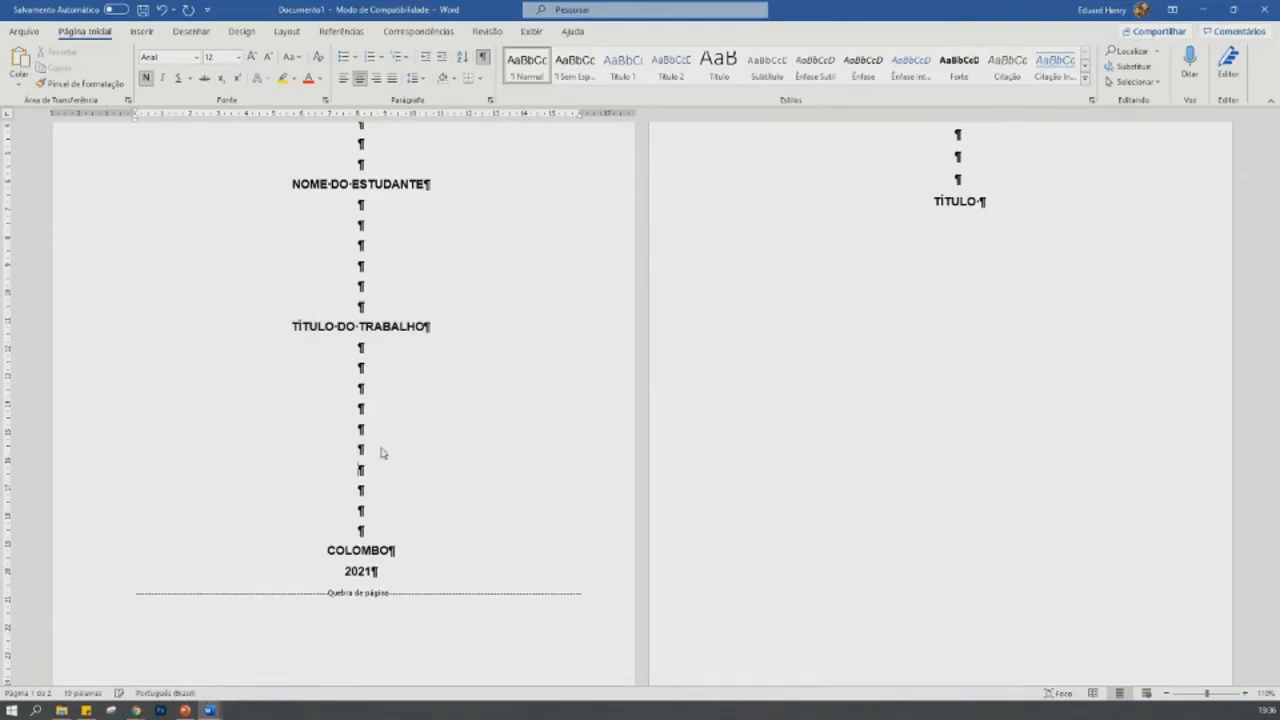
pyautogui.press('Return')
pyautogui.press('Return')
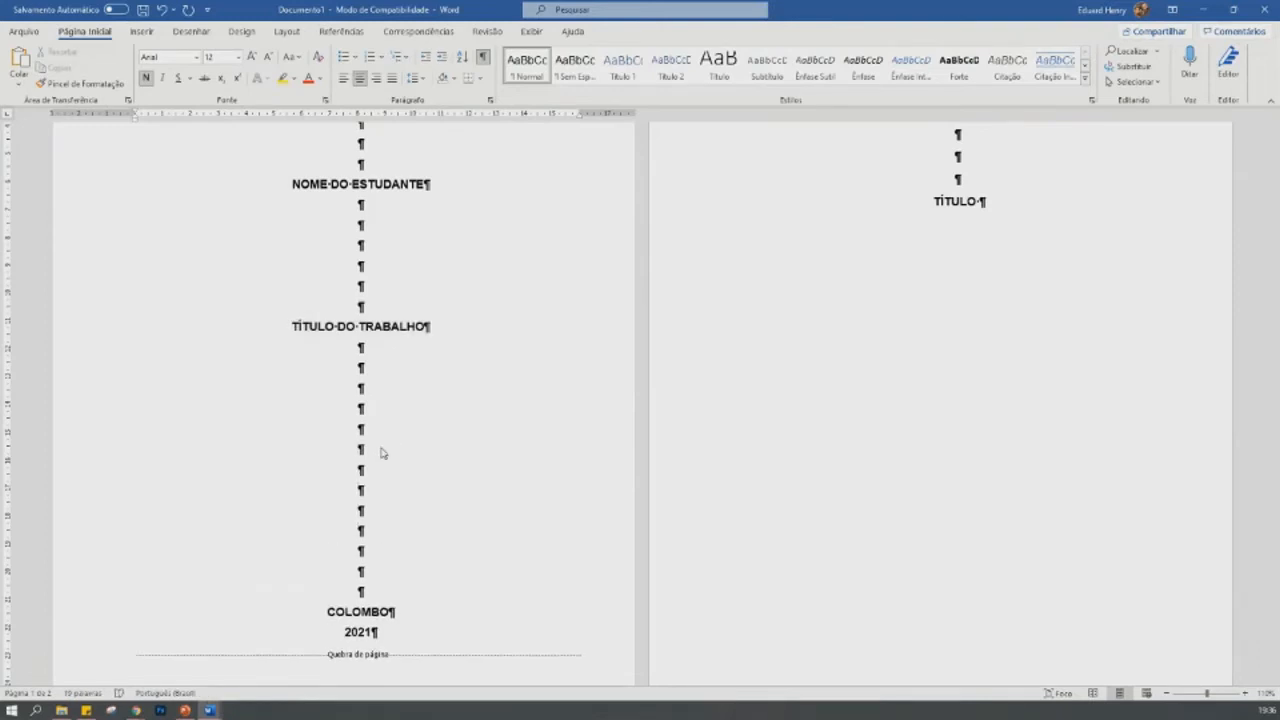
# - Extend "TÍTULO" on the second page so that it reads "TÍTULO DO TRABALHO"
pyautogui.click(980, 203)
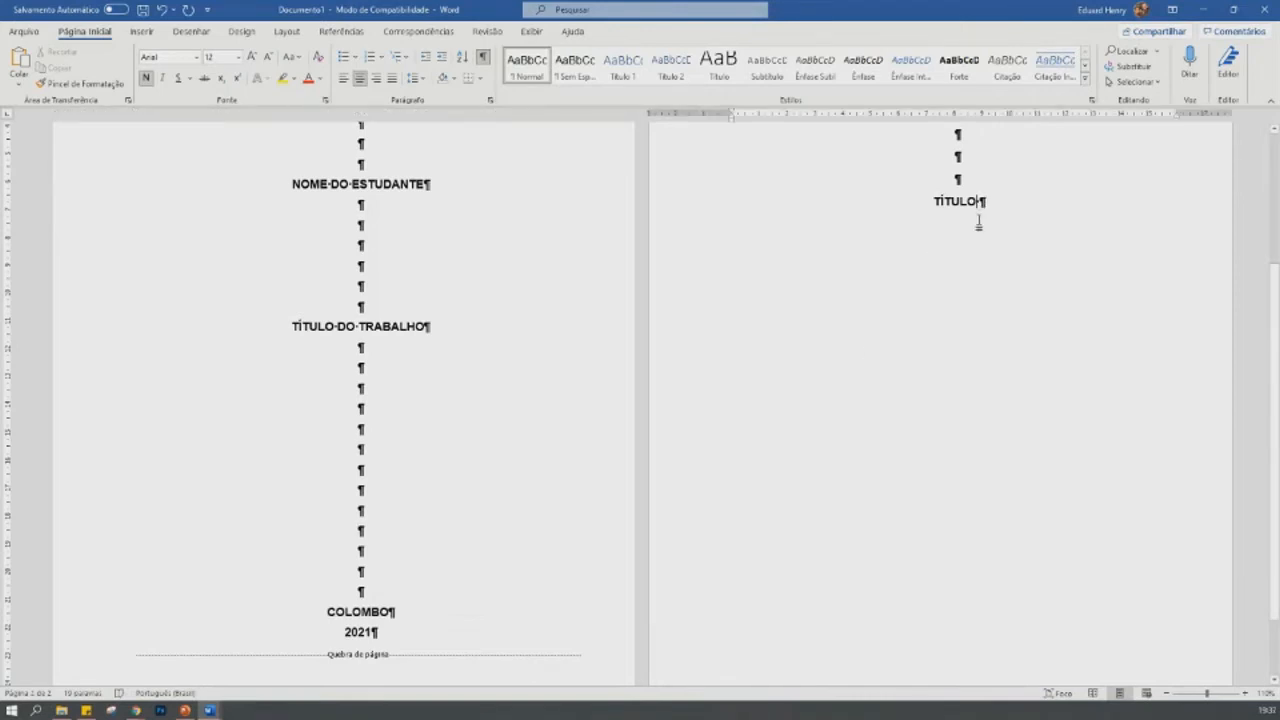
pyautogui.scroll(3, 963, 289)
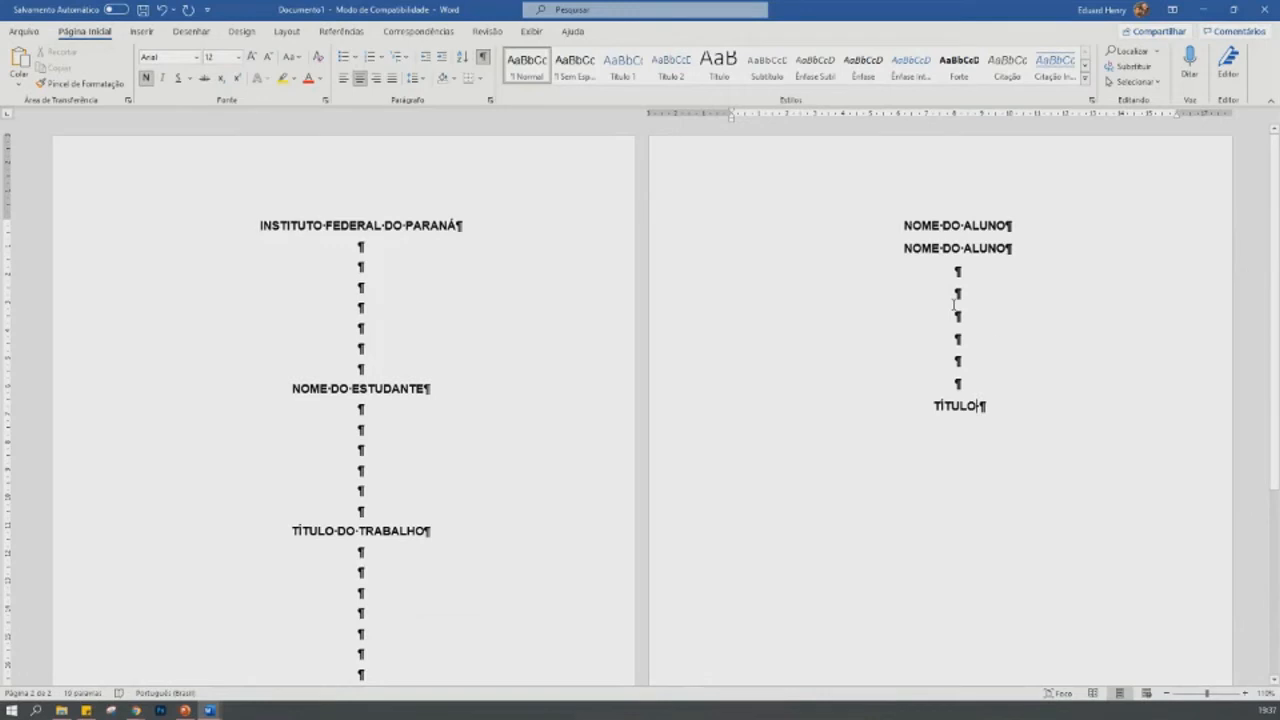
pyautogui.press('BackSpace')
pyautogui.write('do')
pyautogui.press('BackSpace')
pyautogui.press('BackSpace')
pyautogui.press('BackSpace')
pyautogui.write('DO TRABALHO')
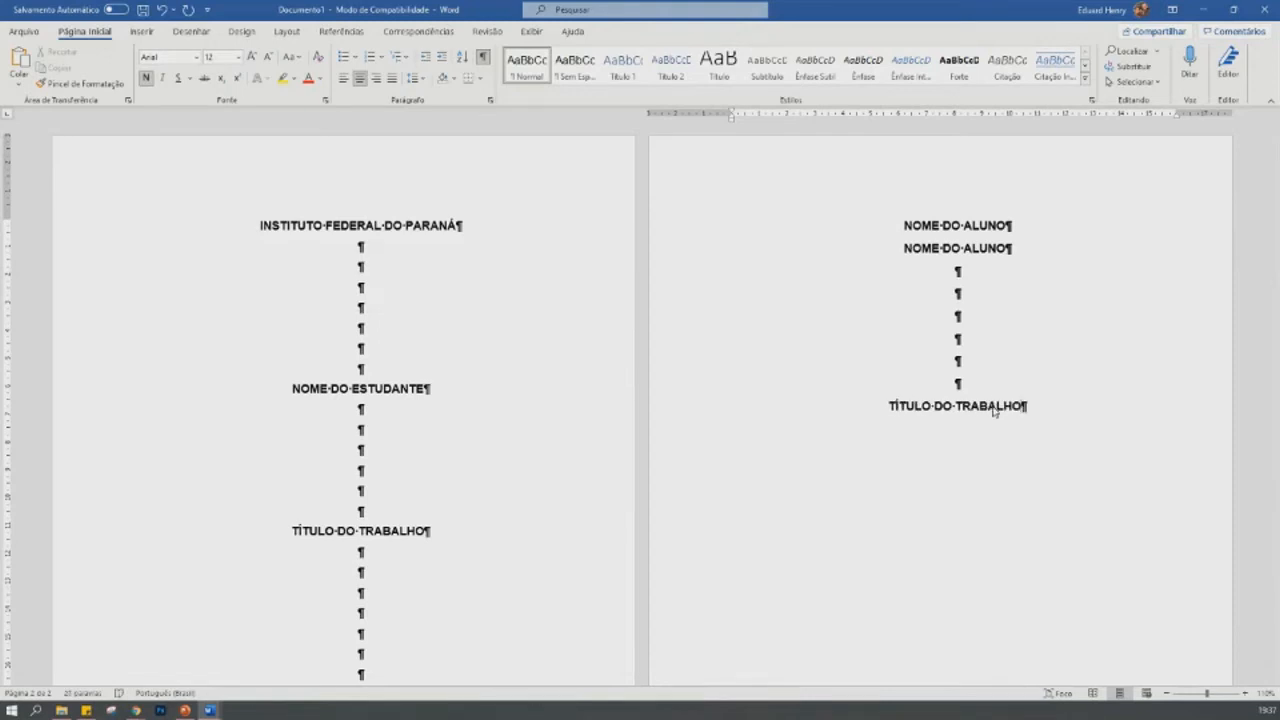
# - Leave six blank lines below the second page's title and justify the line after them
pyautogui.press('Return')
pyautogui.press('Return')
pyautogui.press('Return')
pyautogui.press('Return')
pyautogui.press('Return')
pyautogui.press('Return')
pyautogui.press('Return')
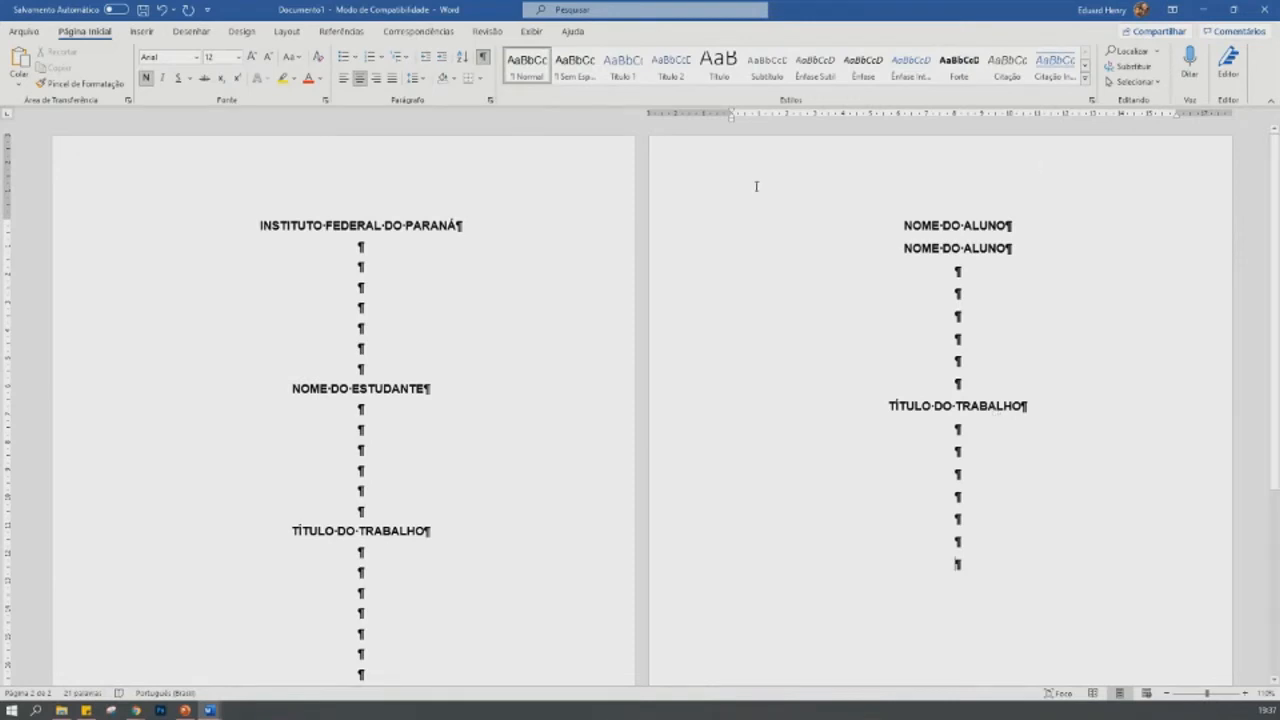
pyautogui.click(391, 84)
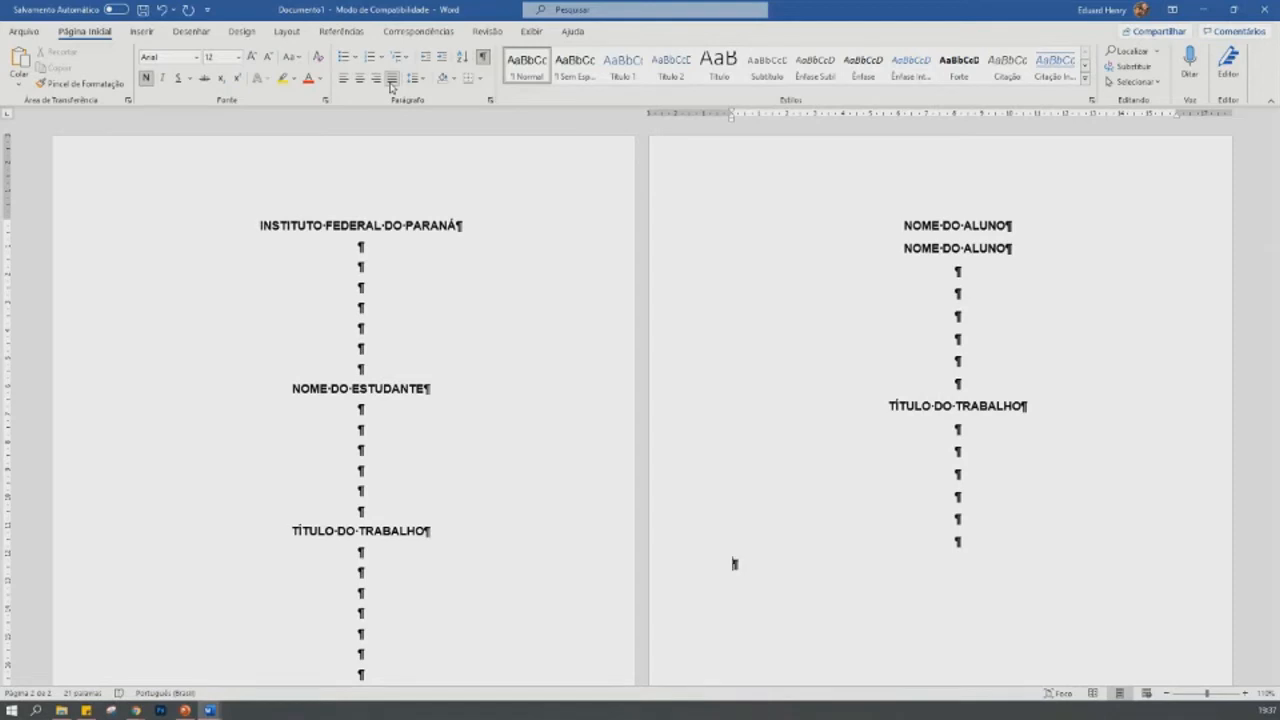
# - Write "Trabalho apresentado à disciplina de Metodologia da Pesquisa e experimentação científica, como requisito" on the justified line
pyautogui.write('Trabalho apresentado à discip')
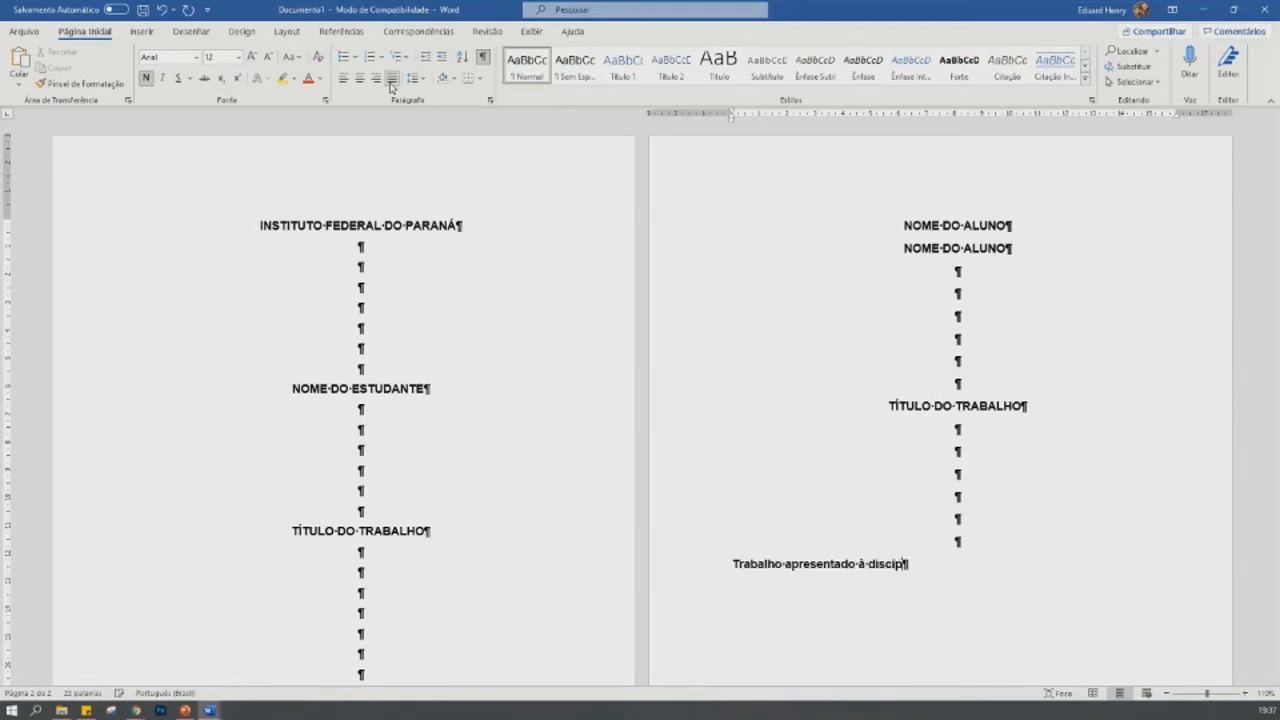
pyautogui.write('lina de Metodologia d')
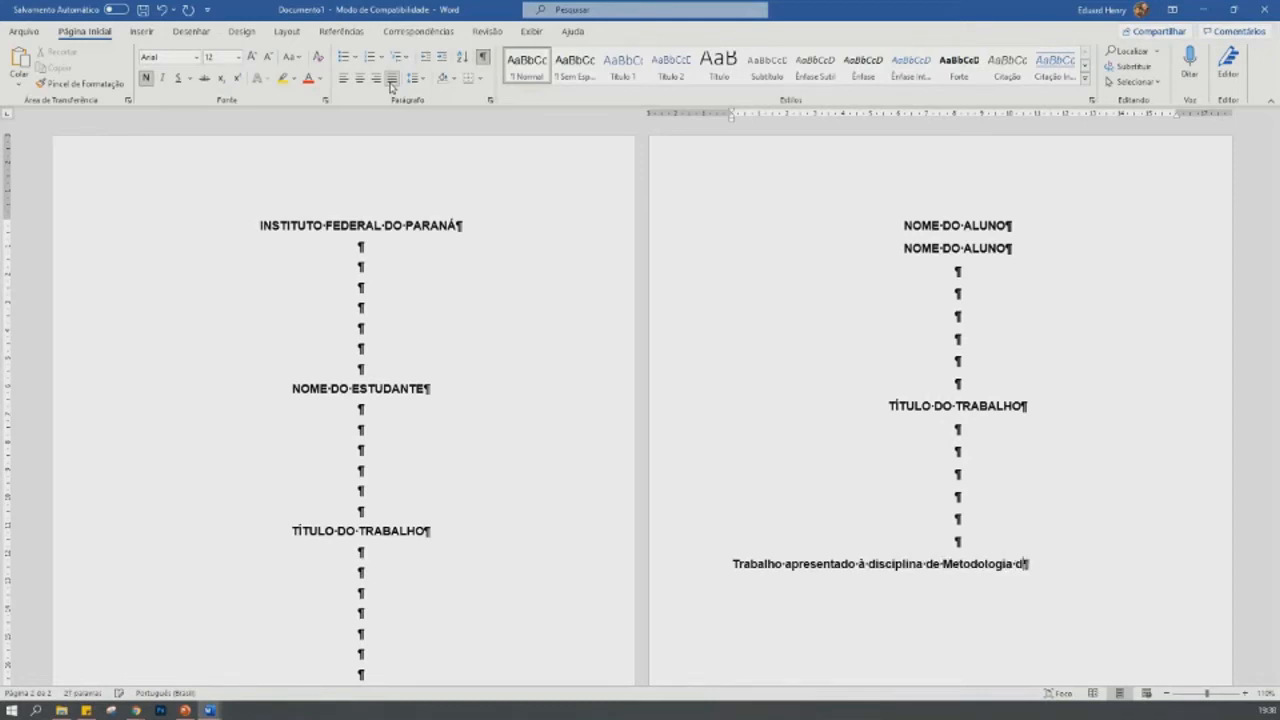
pyautogui.write('a Pesquisa e expr')
pyautogui.write('rimentação ')
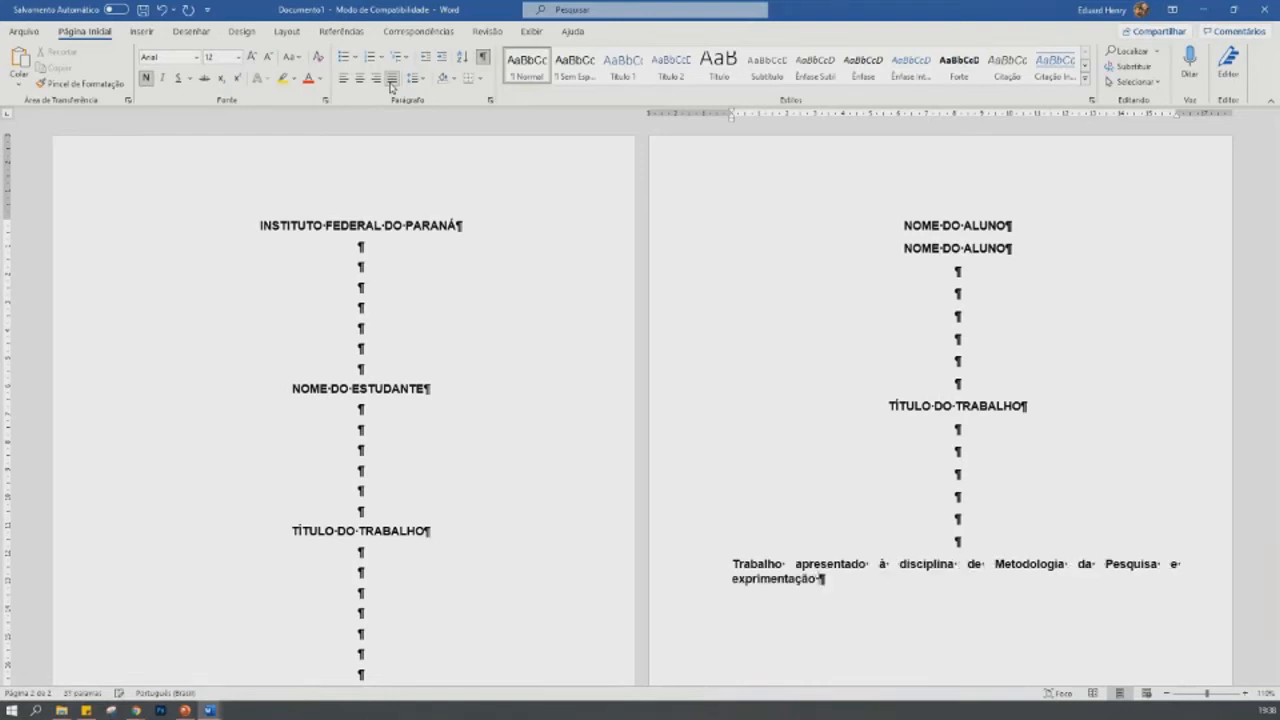
pyautogui.write('cientifica')
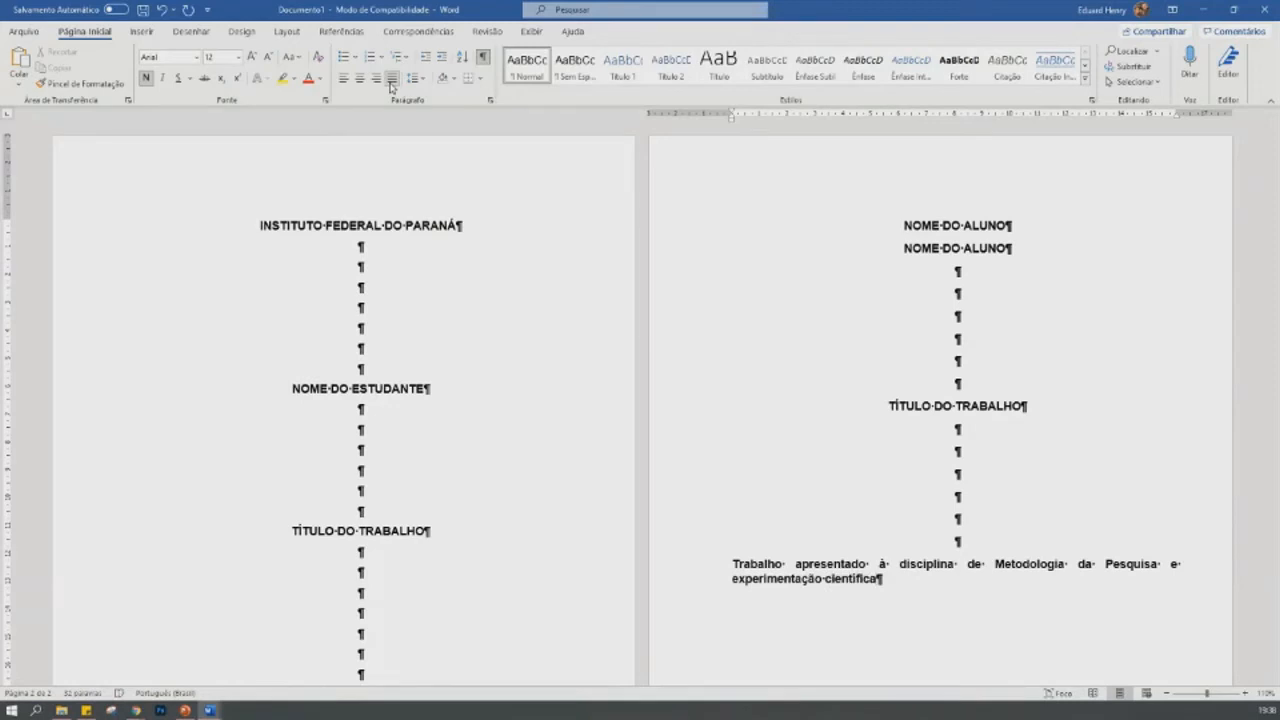
pyautogui.write(', como requisito')
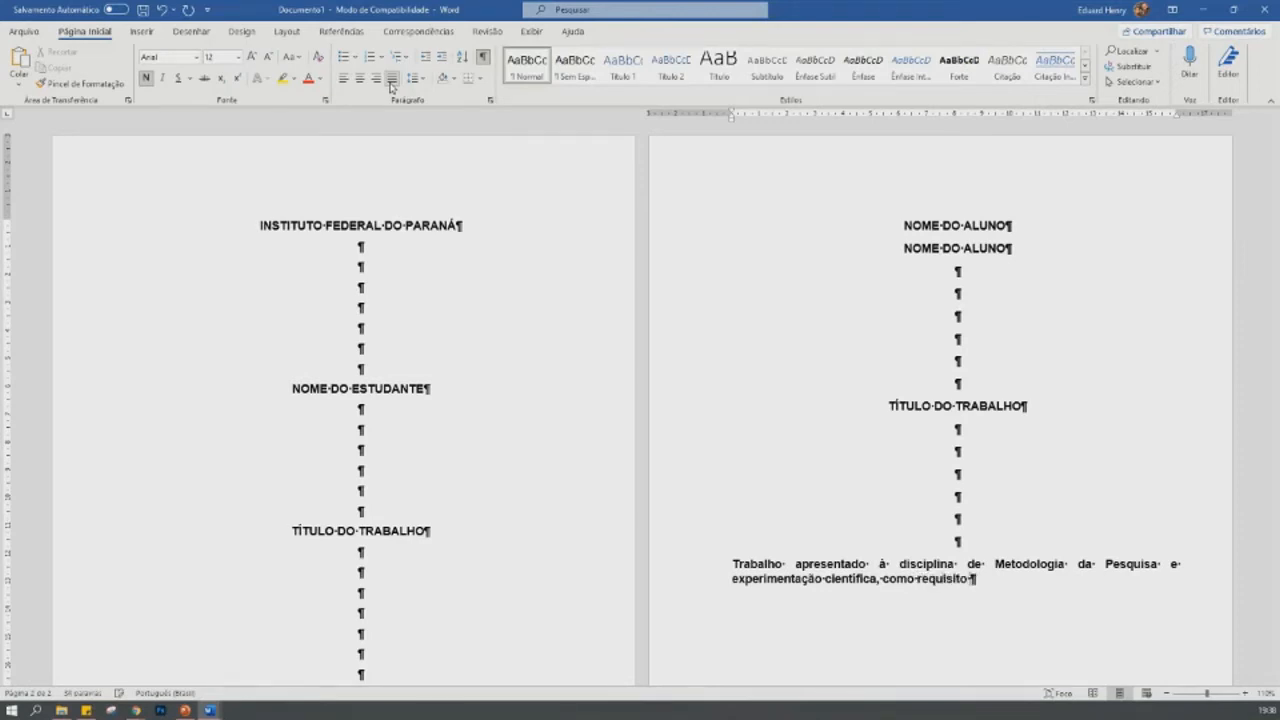
pyautogui.write(' psarcia')
# - Finish the work description with "parcial para aprovação."
pyautogui.press('BackSpace')
pyautogui.press('BackSpace')
pyautogui.press('BackSpace')
pyautogui.press('BackSpace')
pyautogui.press('BackSpace')
pyautogui.press('BackSpace')
pyautogui.write('arcial para apro')
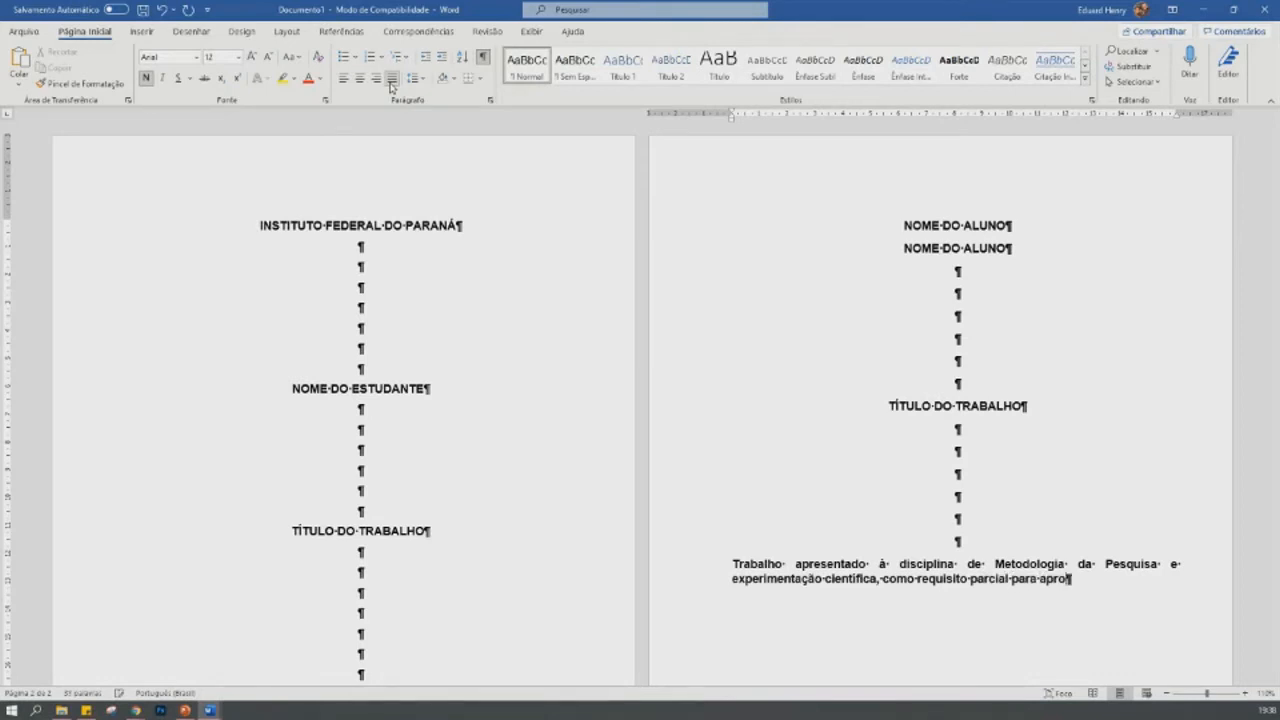
pyautogui.write('vação.')
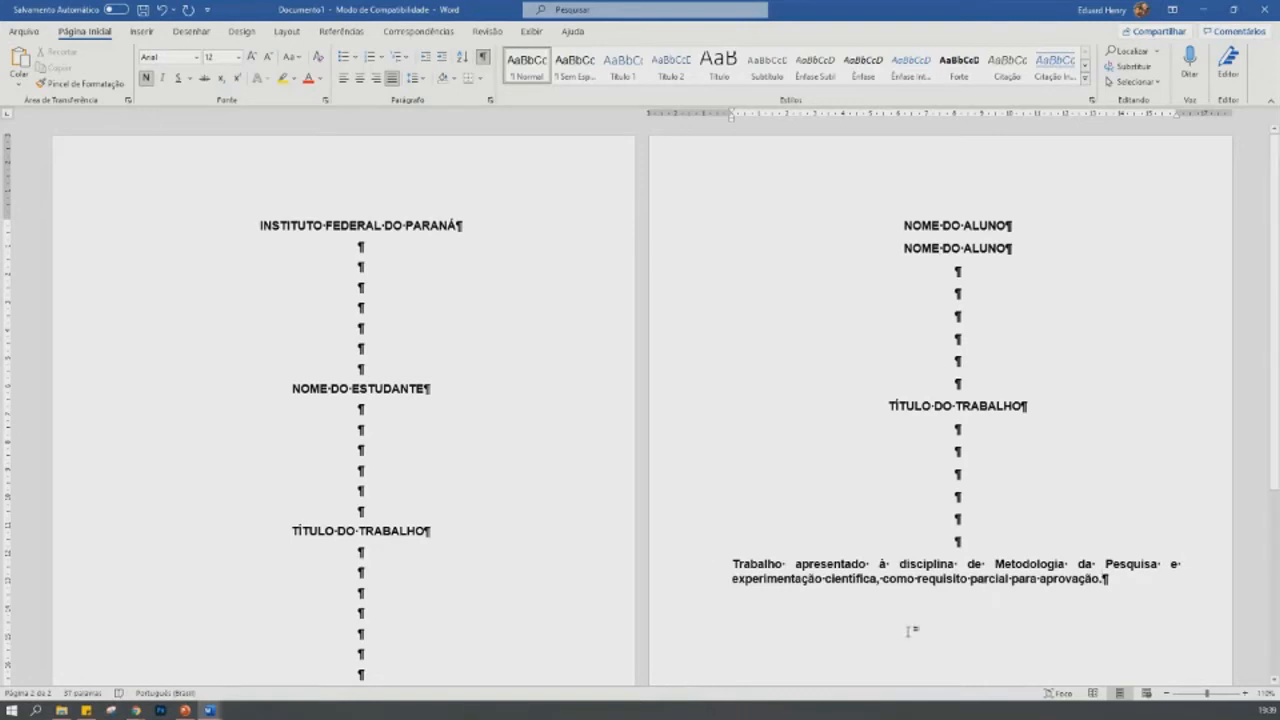
# - Reword the beginning of the description to "Trabalho de conclusão de curso apresentado"
pyautogui.moveTo(731, 560); pyautogui.dragTo(797, 566)
pyautogui.write('Tra')
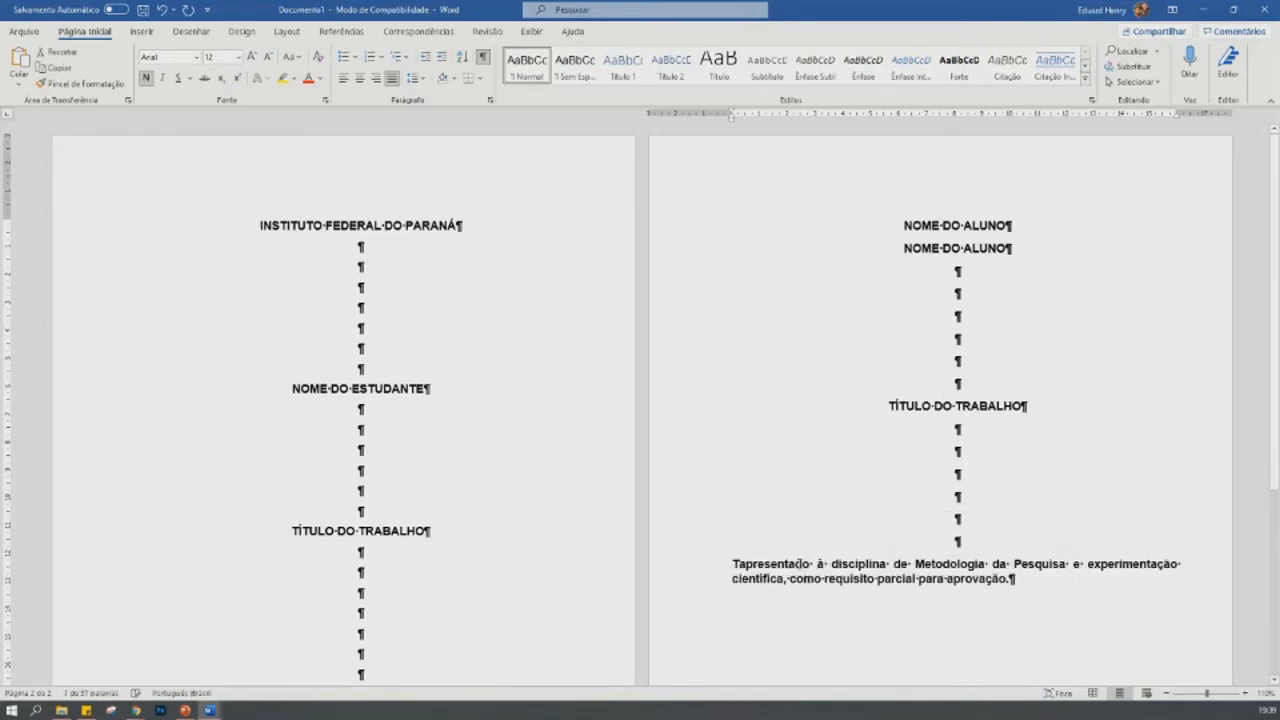
pyautogui.write('balho ')
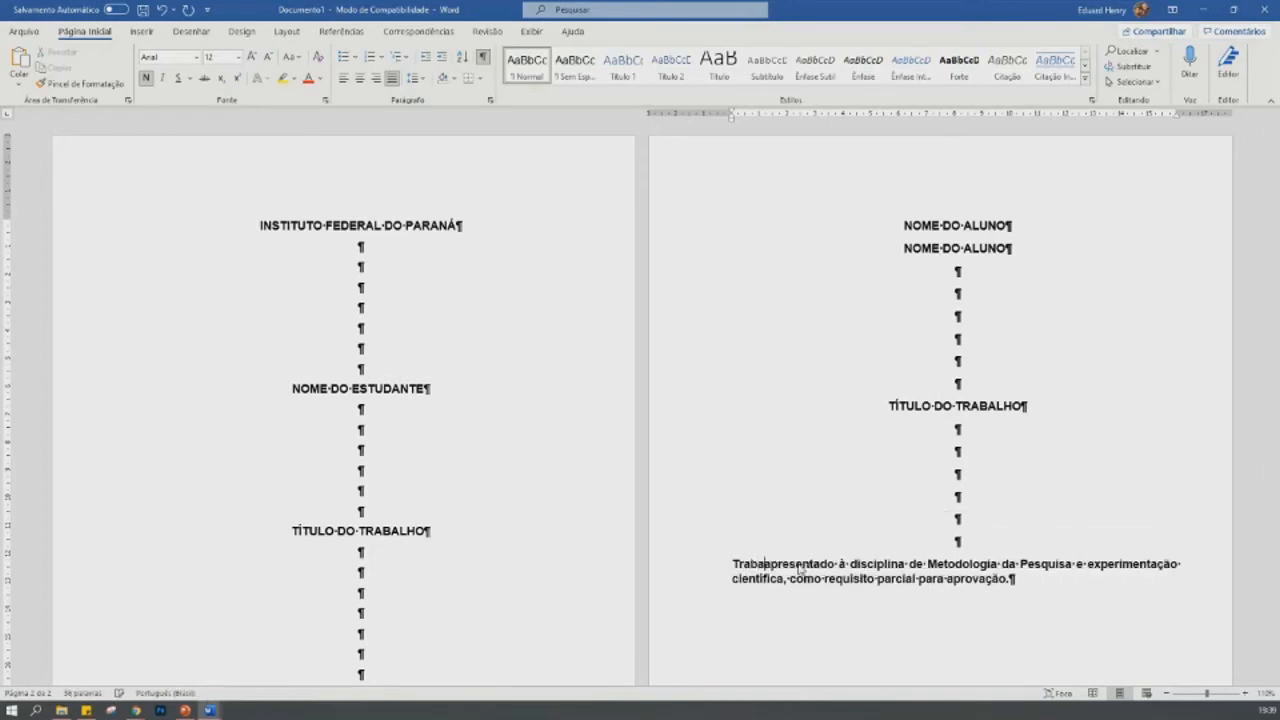
pyautogui.write('de Conclusão')
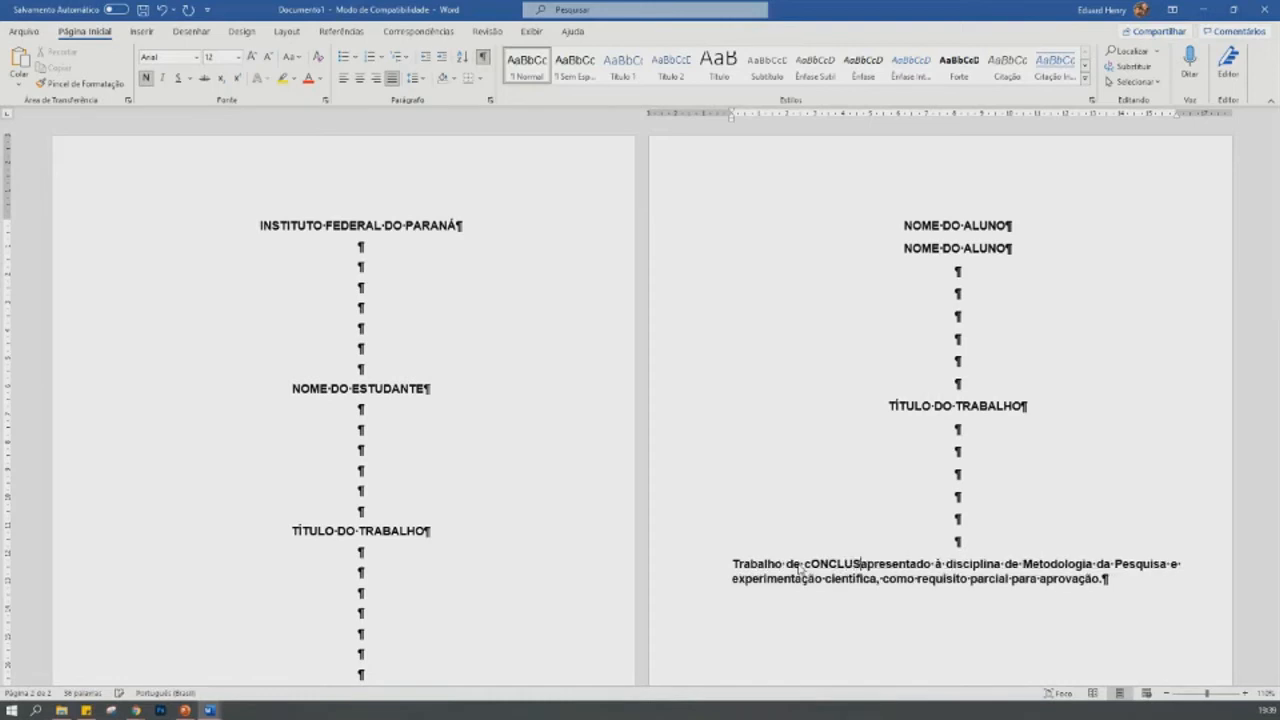
pyautogui.press('Left')
pyautogui.press('Left')
pyautogui.press('Left')
pyautogui.press('Delete')
pyautogui.write('c')
pyautogui.press('Right')
pyautogui.press('Right')
pyautogui.press('Right')
pyautogui.press('Right')
pyautogui.press('Right')
pyautogui.press('Right')
pyautogui.press('Right')
pyautogui.press('Right')
pyautogui.press('Right')
pyautogui.write('de curso')
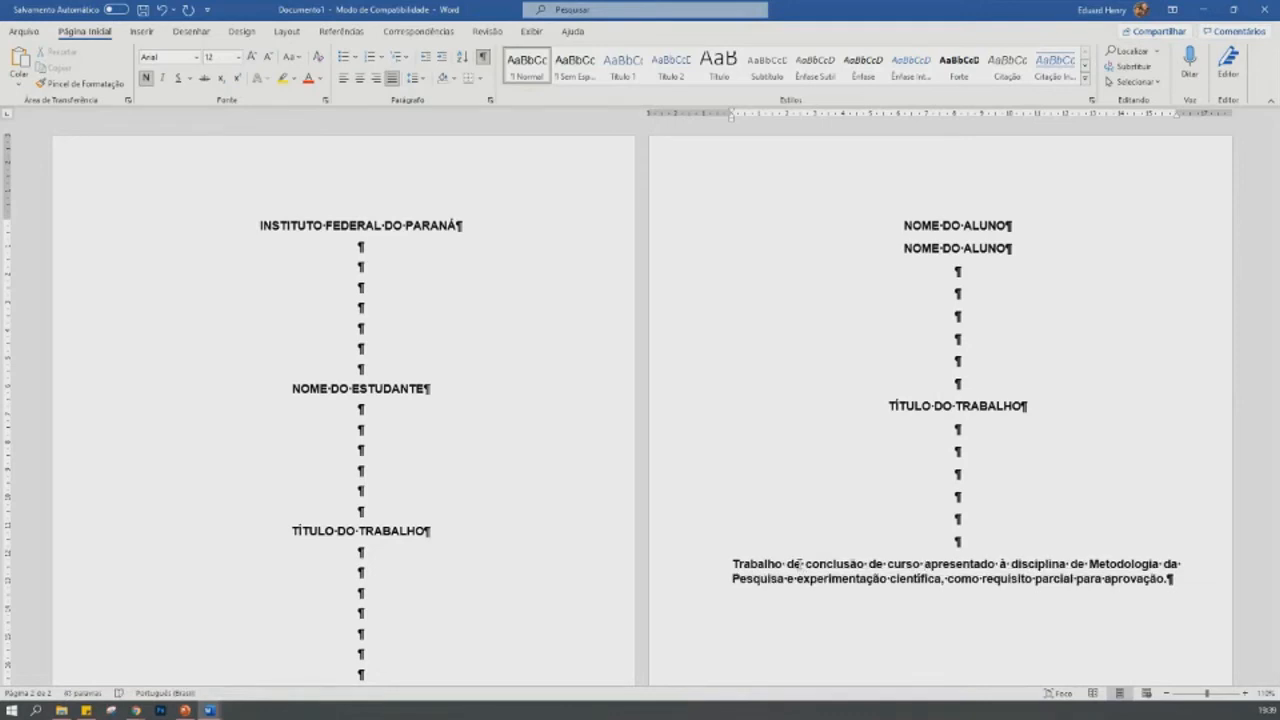
# - Remove the discipline reference and reword the rest to "como requisito para conclusão do curso Tecnologia em Alimentos"
pyautogui.moveTo(1010, 564); pyautogui.dragTo(948, 580)
pyautogui.press('BackSpace')
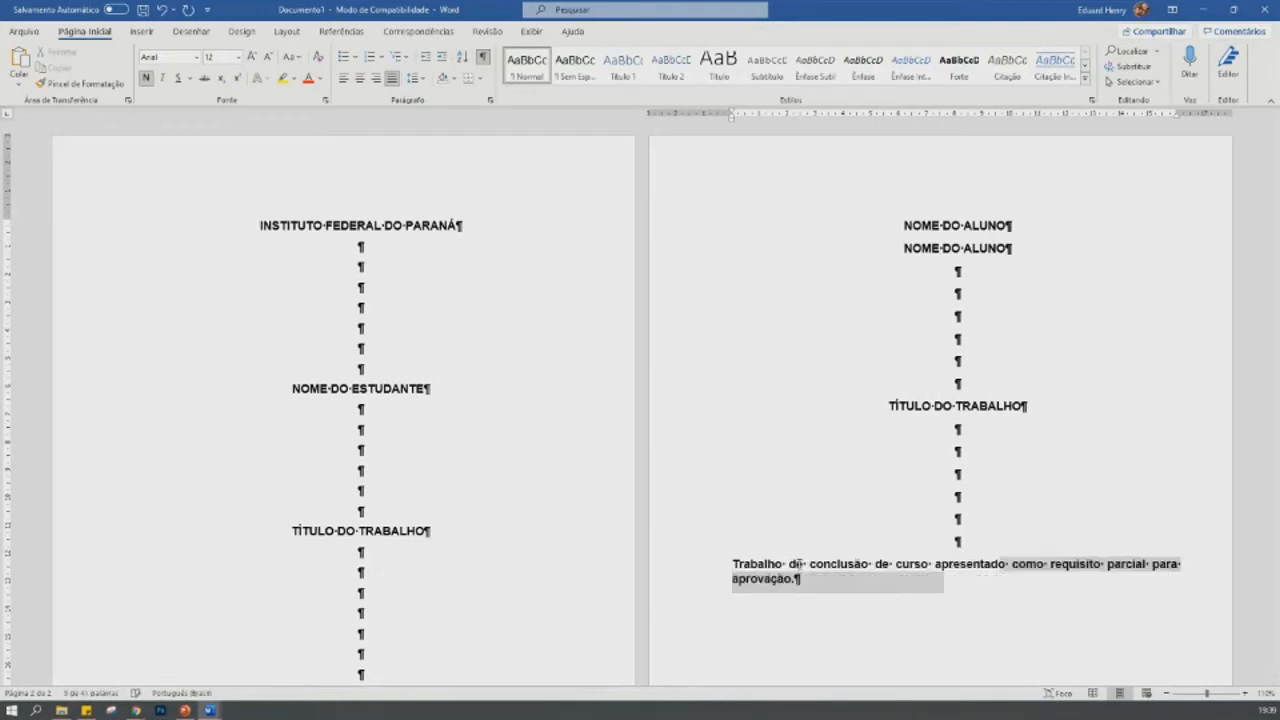
pyautogui.click(1107, 564)
pyautogui.hotkey('ctrl', 'shift', 'Right')
pyautogui.press('Delete')
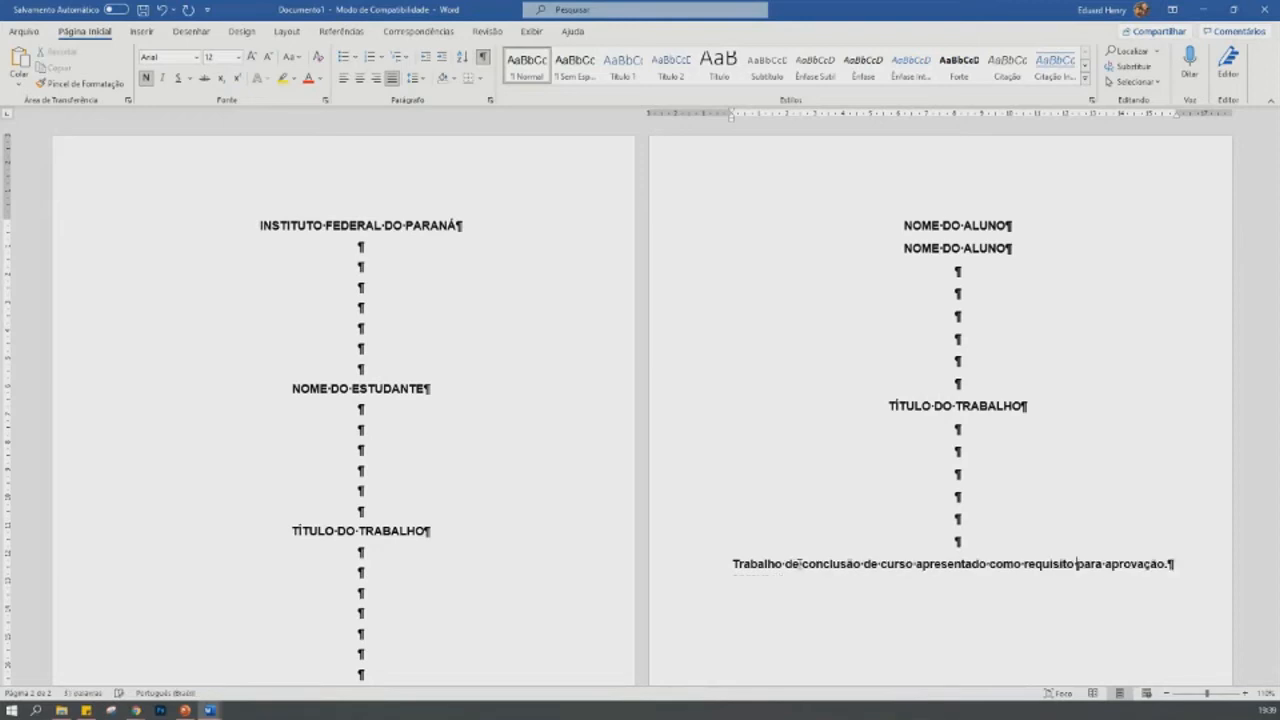
pyautogui.hotkey('ctrl', 'shift', 'Right')
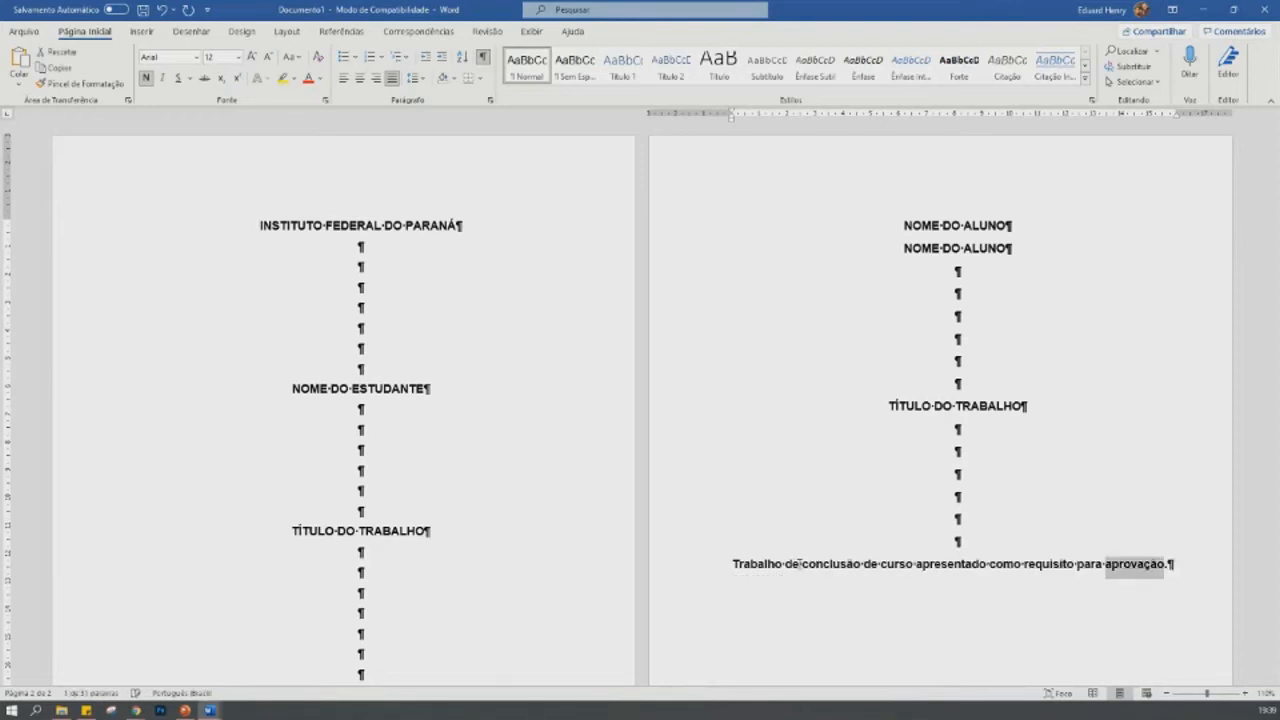
pyautogui.write('conclusão do cur')
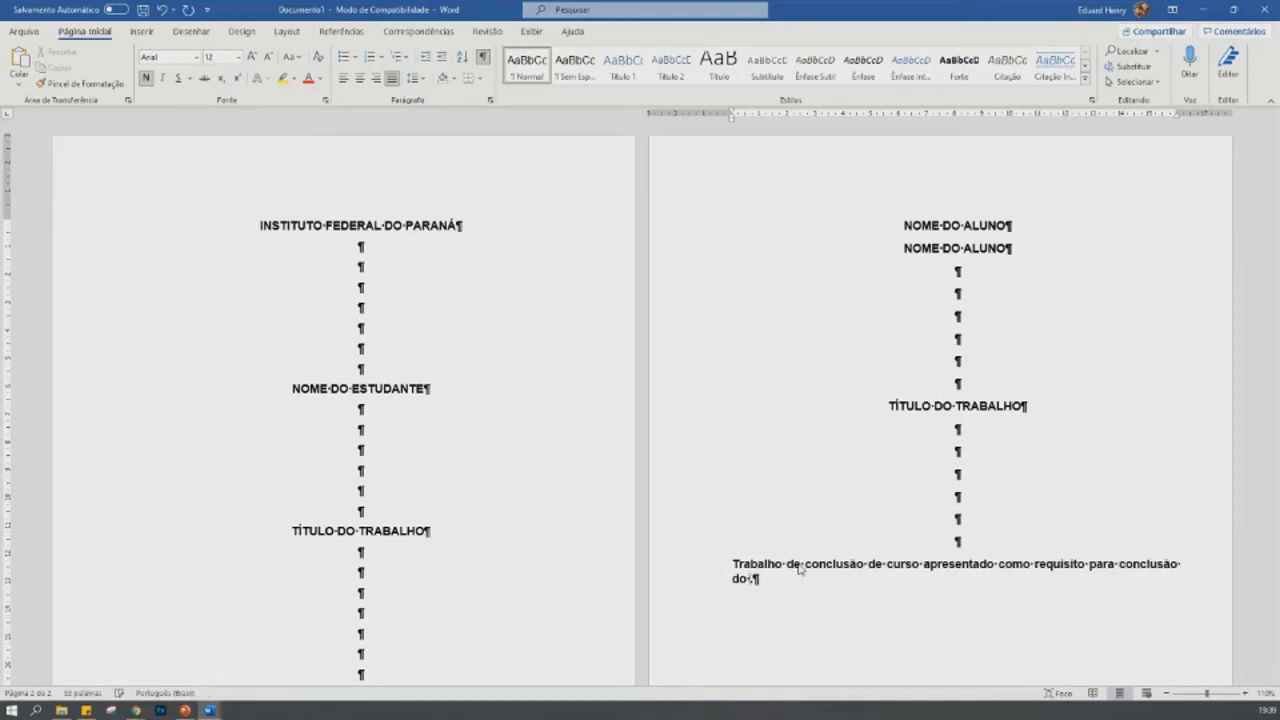
pyautogui.write('so Tecnologia em Alimentos')
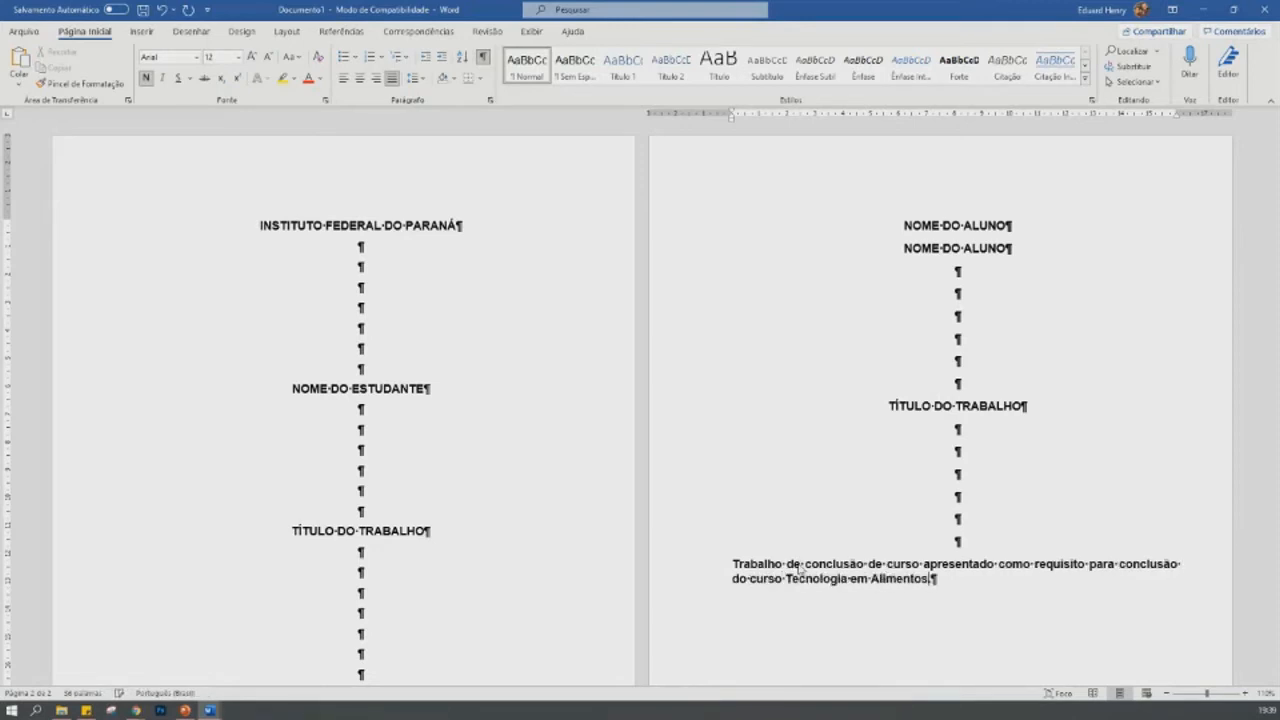
pyautogui.press('BackSpace')
# - Undo the rewording of the description back to the text ending in "como requisito"
pyautogui.click(732, 564)
pyautogui.hotkey('ctrl', 'z')
pyautogui.hotkey('ctrl', 'z')
pyautogui.hotkey('ctrl', 'z')
pyautogui.hotkey('ctrl', 'z')
pyautogui.hotkey('ctrl', 'z')
pyautogui.hotkey('ctrl', 'z')
pyautogui.hotkey('ctrl', 'z')
pyautogui.hotkey('ctrl', 'z')
pyautogui.hotkey('ctrl', 'z')
pyautogui.hotkey('ctrl', 'z')
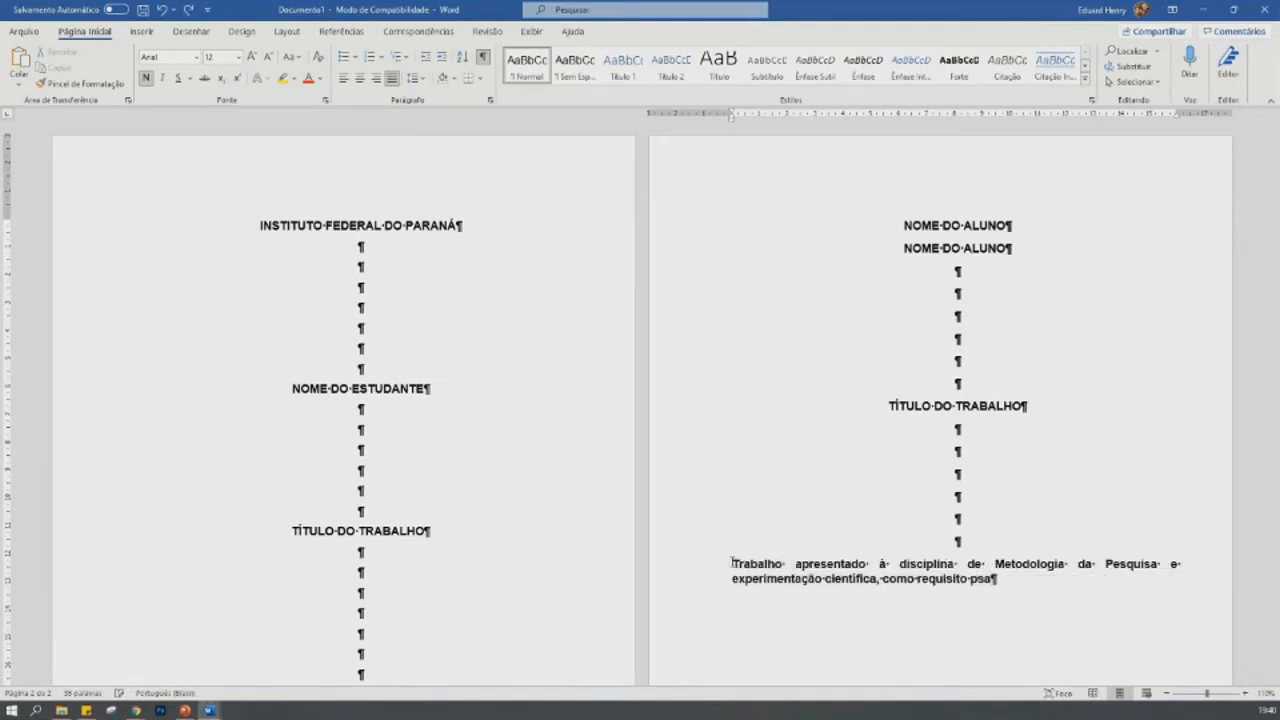
pyautogui.hotkey('ctrl', 'z')
pyautogui.hotkey('ctrl', 'z')
pyautogui.hotkey('ctrl', 'z')
# - Complete the discipline description after "como requisito" with "parcial para aprovação."
pyautogui.write('para')
pyautogui.press('BackSpace')
pyautogui.press('BackSpace')
pyautogui.press('BackSpace')
pyautogui.write('arcial para aprovação')
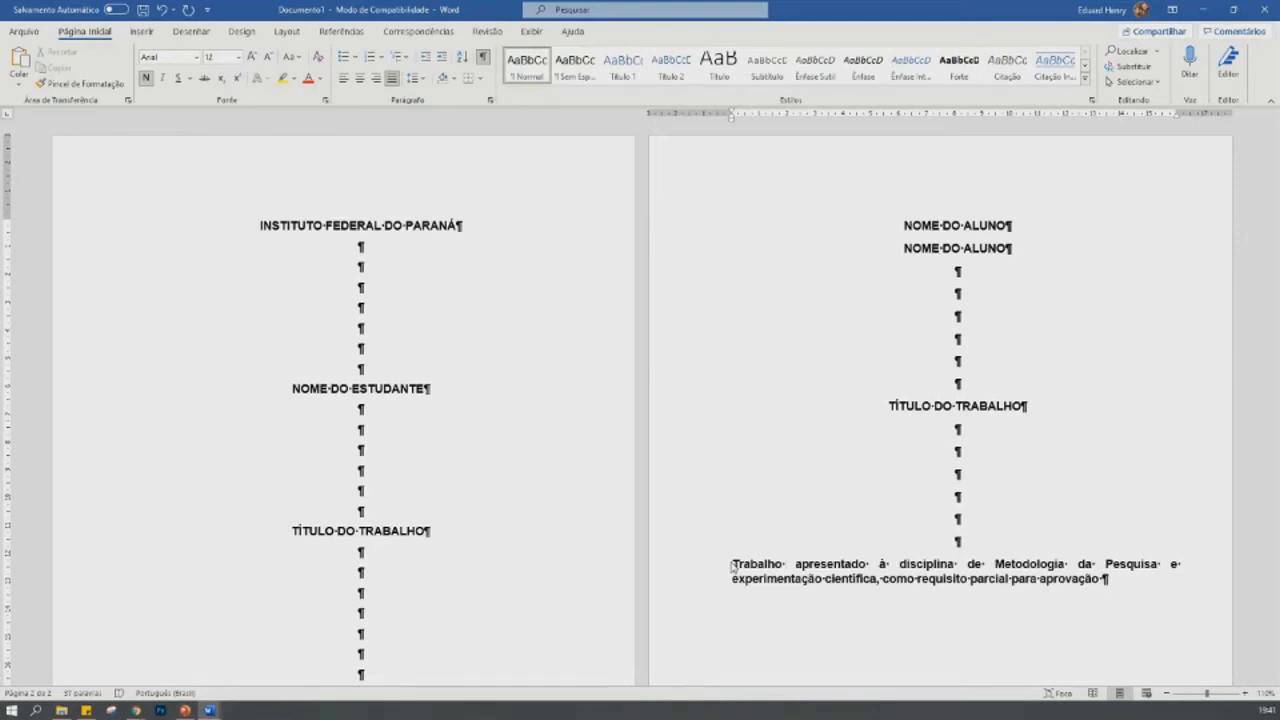
pyautogui.write('.')
# - On a new line below the description, write "Professor" followed by the degree options "Dr.Dra.Msc.Esp."
pyautogui.press('Return')
pyautogui.write('Professor')
pyautogui.write('Dr.Dra.')
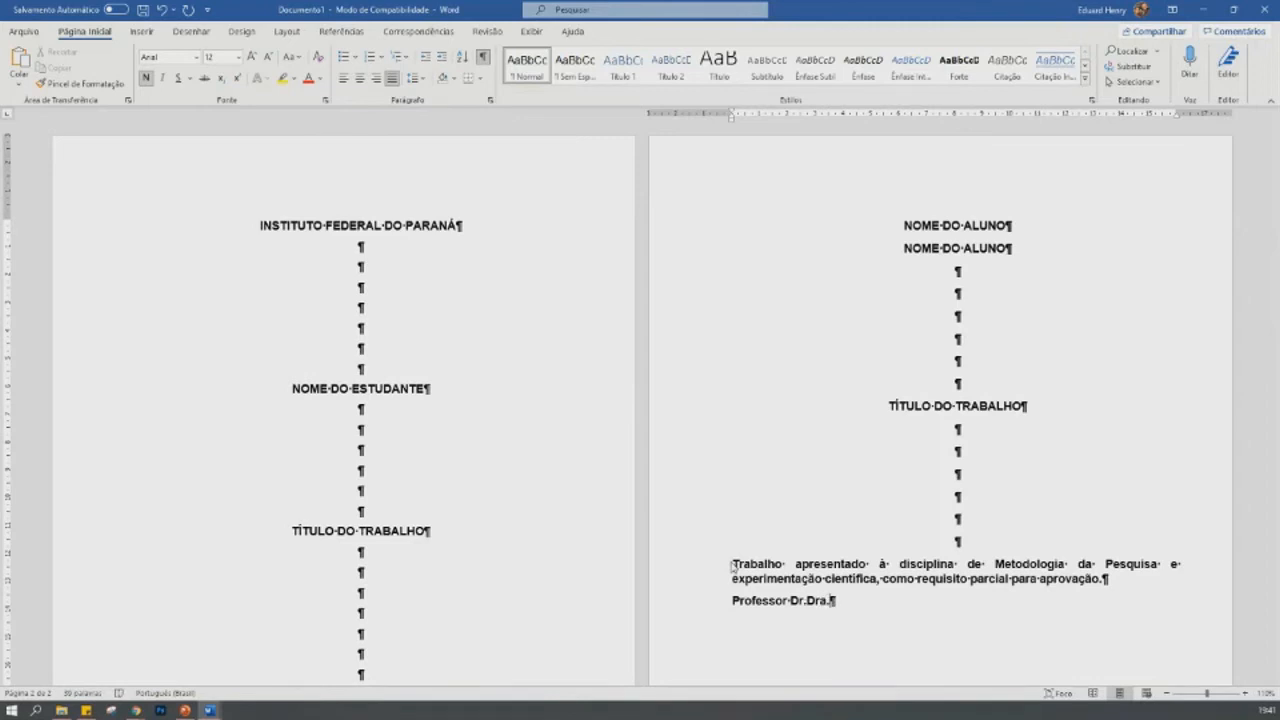
pyautogui.write('Msc')
pyautogui.write('.')
pyautogui.write('Esp')
pyautogui.write('.')
# - Keep only the degree "Msc." on the professor line and add the professor's placeholder name followed by a period
pyautogui.press('BackSpace')
pyautogui.press('BackSpace')
pyautogui.press('BackSpace')
pyautogui.press('BackSpace')
pyautogui.press('BackSpace')
pyautogui.press('BackSpace')
pyautogui.press('BackSpace')
pyautogui.press('BackSpace')
pyautogui.press('BackSpace')
pyautogui.press('BackSpace')
pyautogui.press('BackSpace')
pyautogui.press('Right')
pyautogui.press('Right')
pyautogui.press('Right')
pyautogui.press('Right')
pyautogui.click(732, 564)
pyautogui.write('Fulano de')
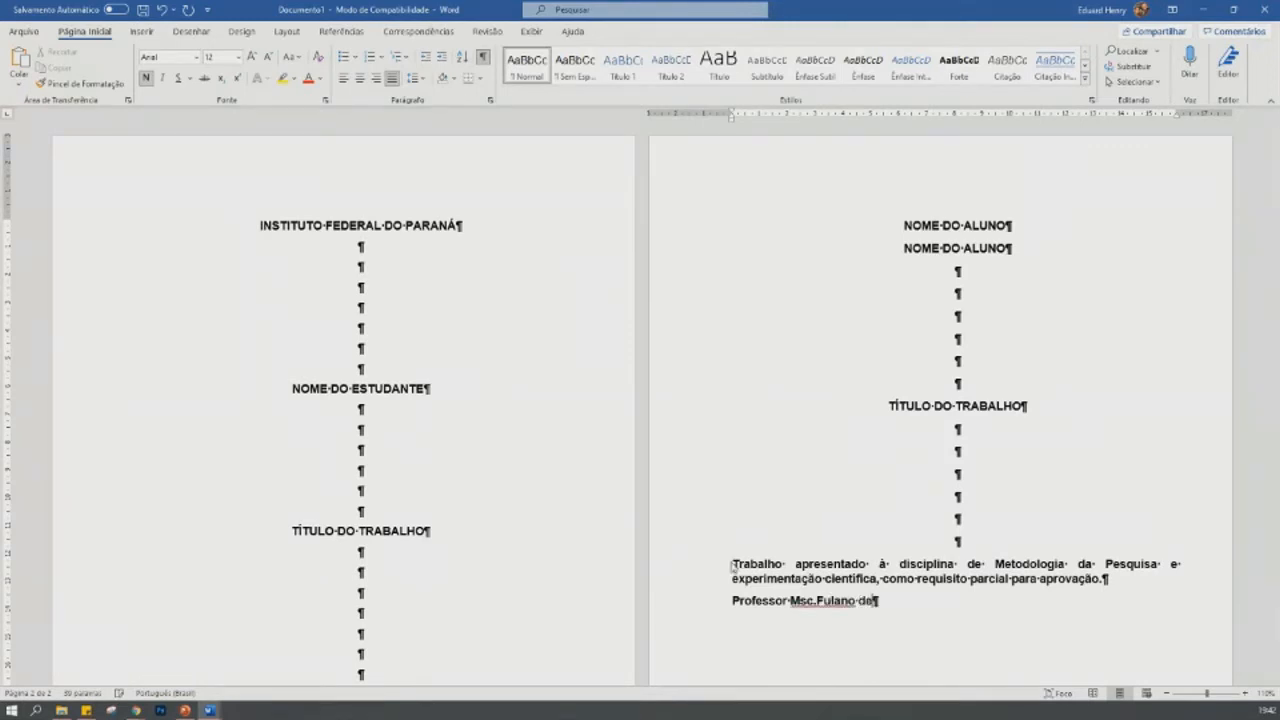
pyautogui.write(' Tal')
pyautogui.write('.')
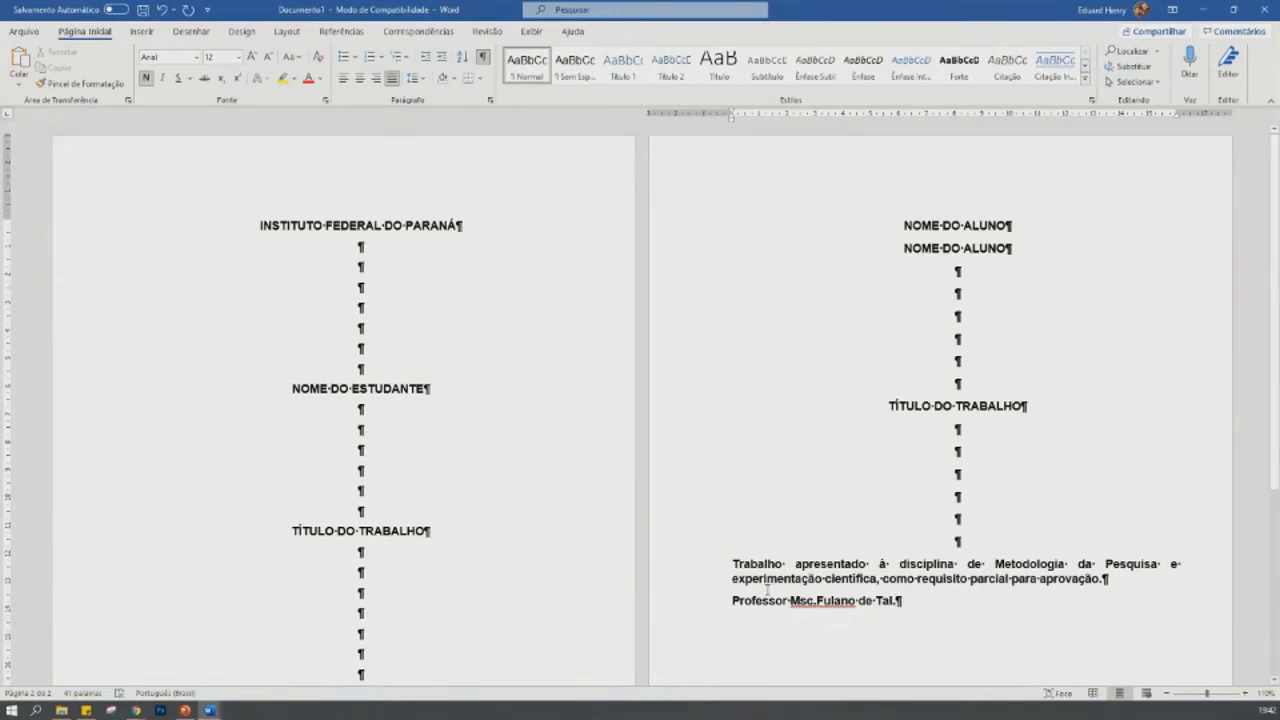
# - Indent the discipline description and professor line to the 8 cm ruler mark, keeping both paragraphs justified
pyautogui.moveTo(731, 562); pyautogui.dragTo(902, 601)
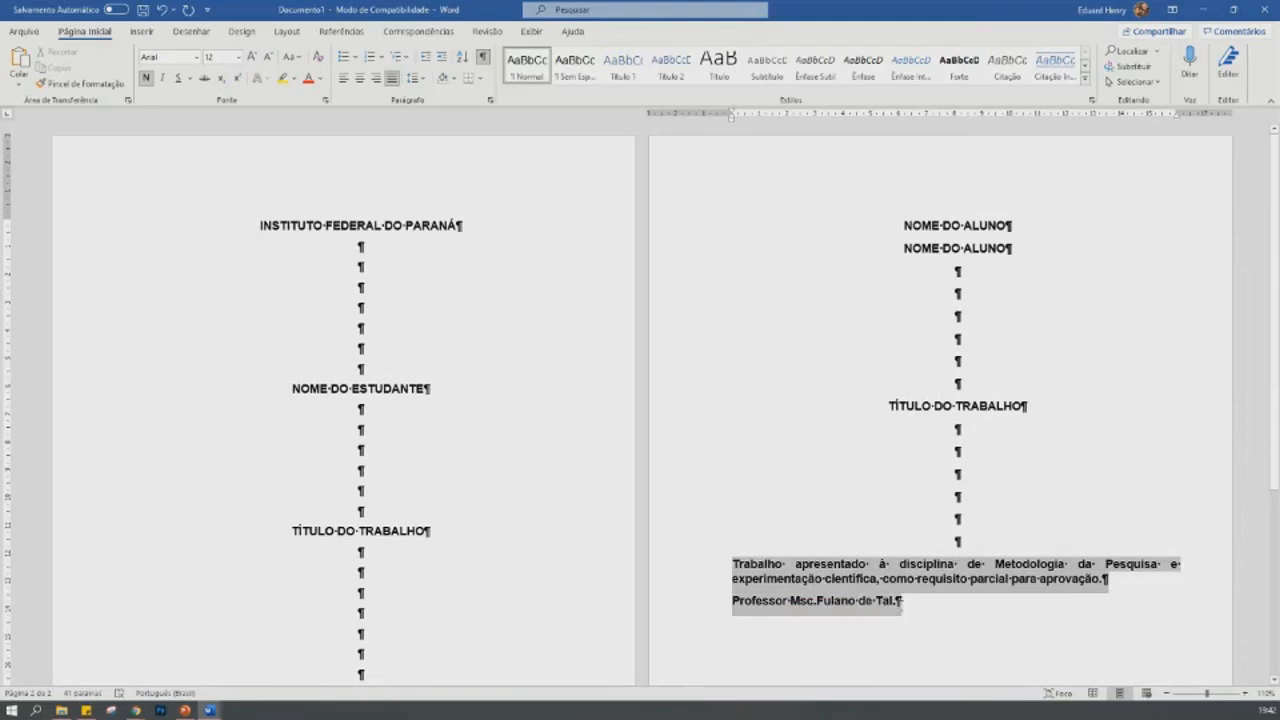
pyautogui.click(393, 78)
pyautogui.click(393, 78)
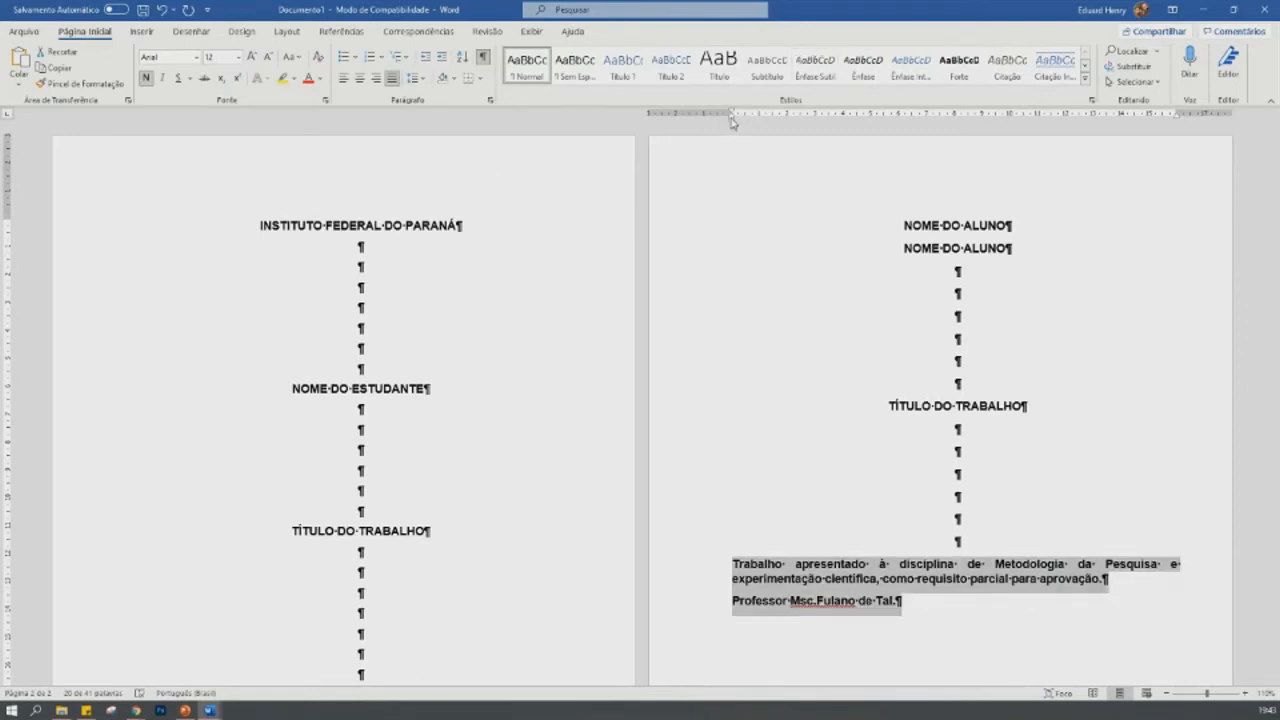
pyautogui.click(1245, 693)
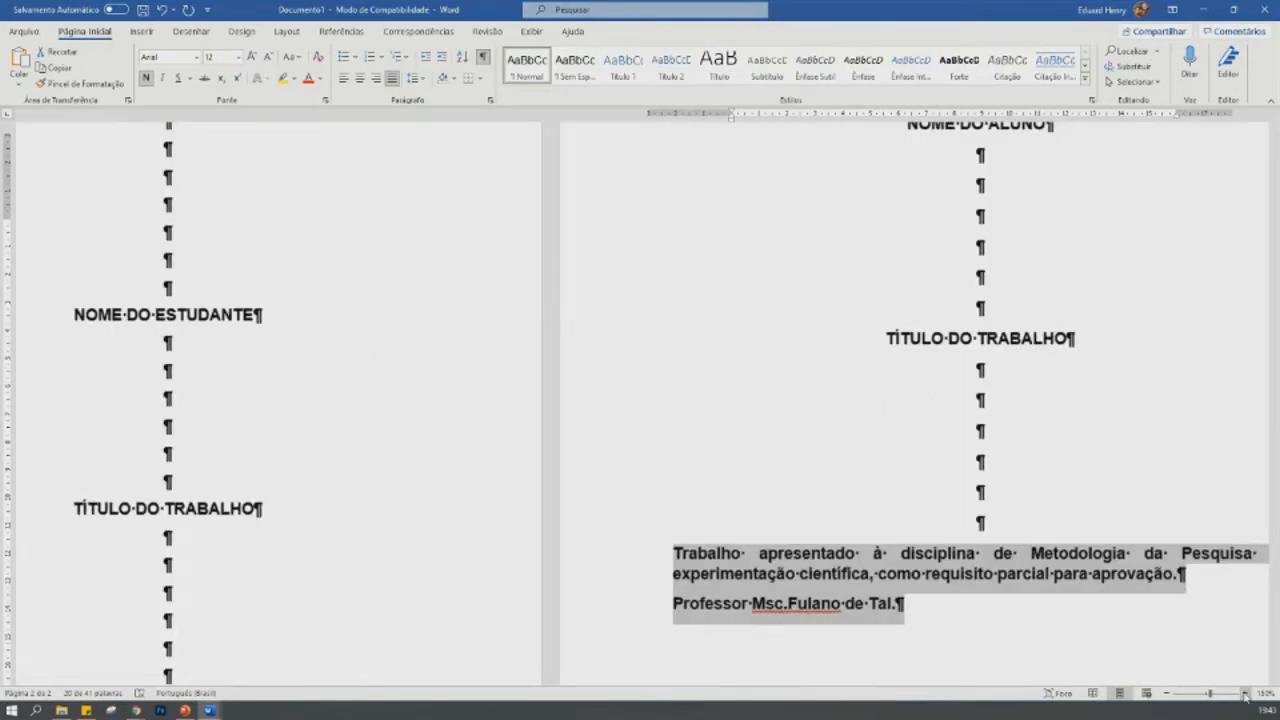
pyautogui.click(1245, 694)
pyautogui.scroll(10, 1055, 511)
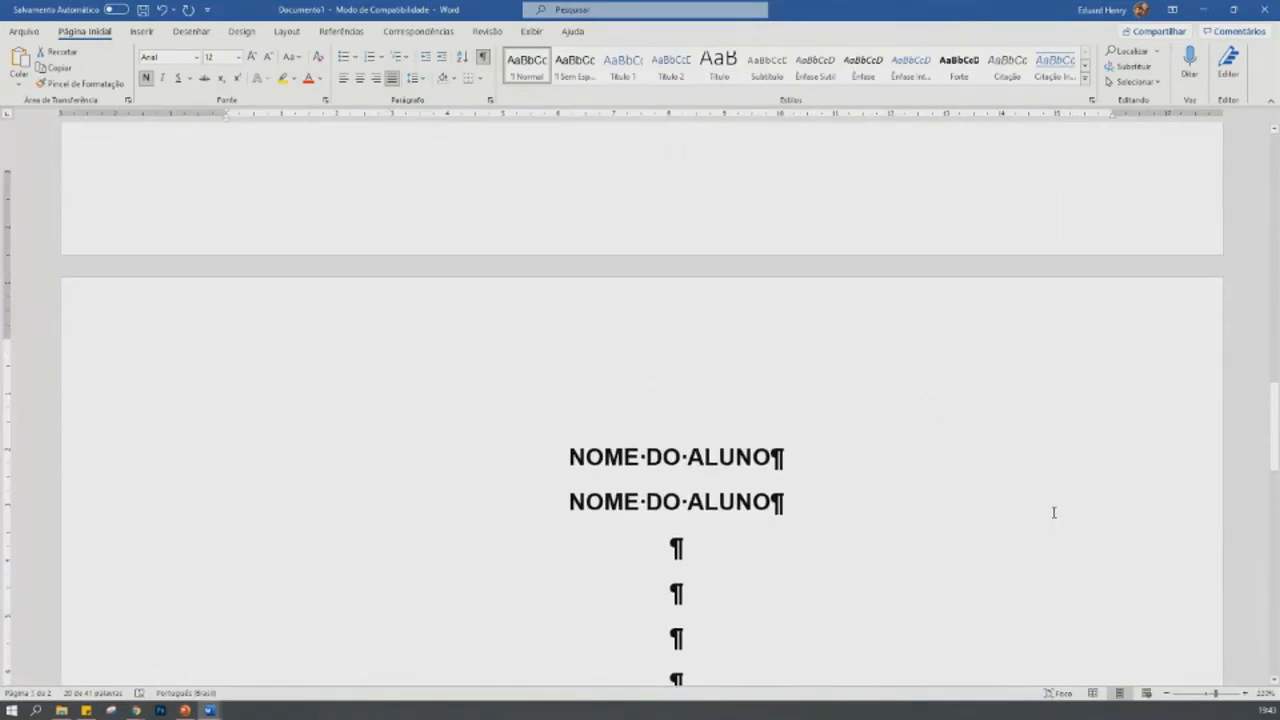
pyautogui.scroll(-8, 1052, 512)
pyautogui.scroll(3, 1052, 512)
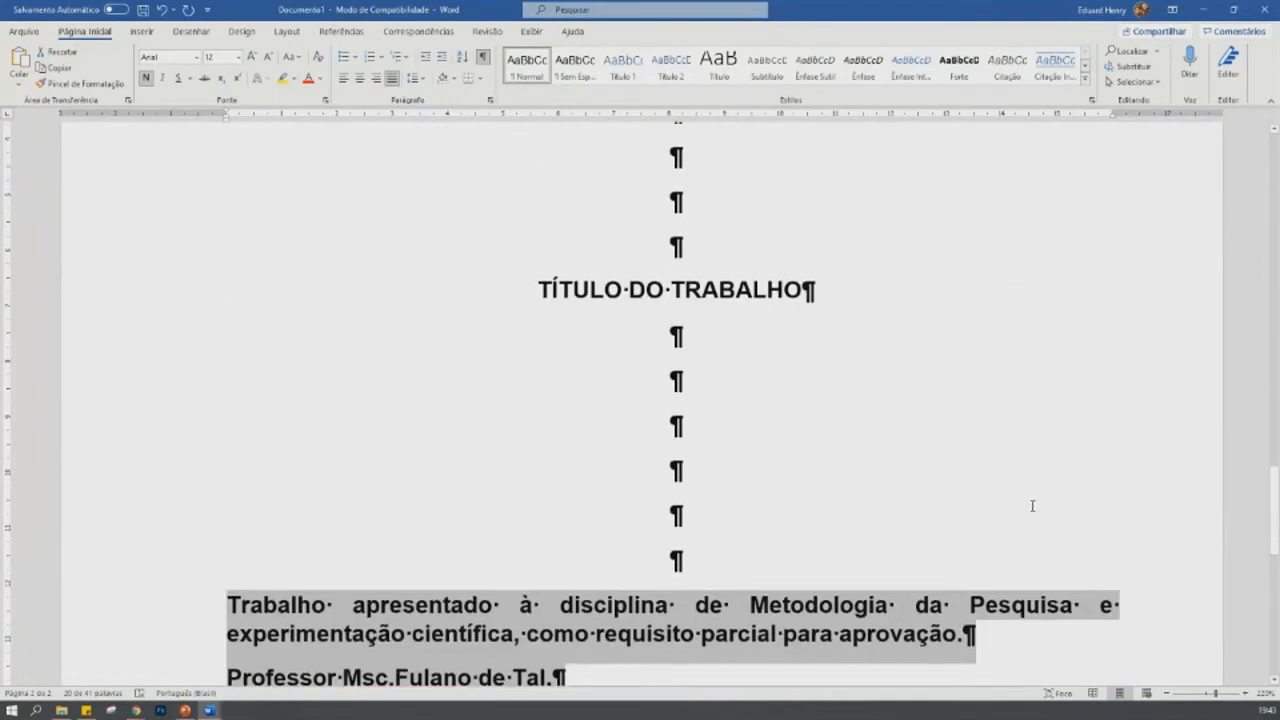
pyautogui.scroll(-1, 1032, 506)
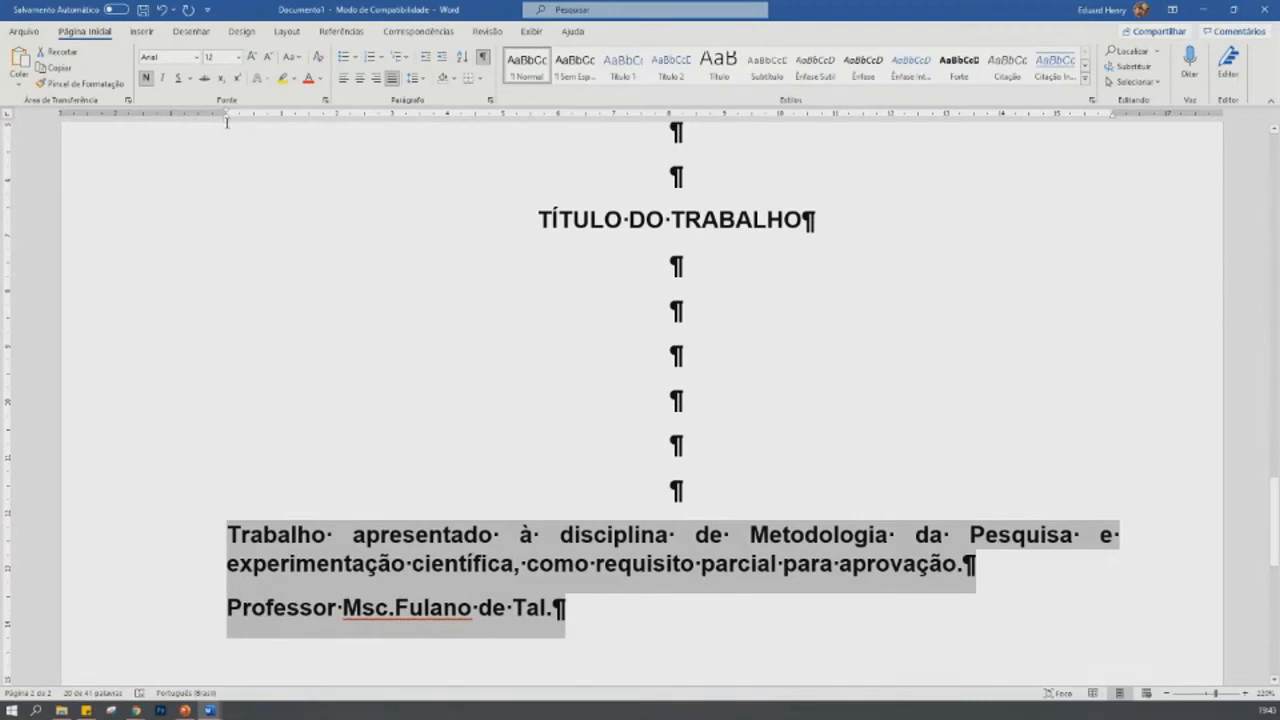
pyautogui.moveTo(226, 119); pyautogui.dragTo(668, 120)
pyautogui.scroll(-4, 963, 433)
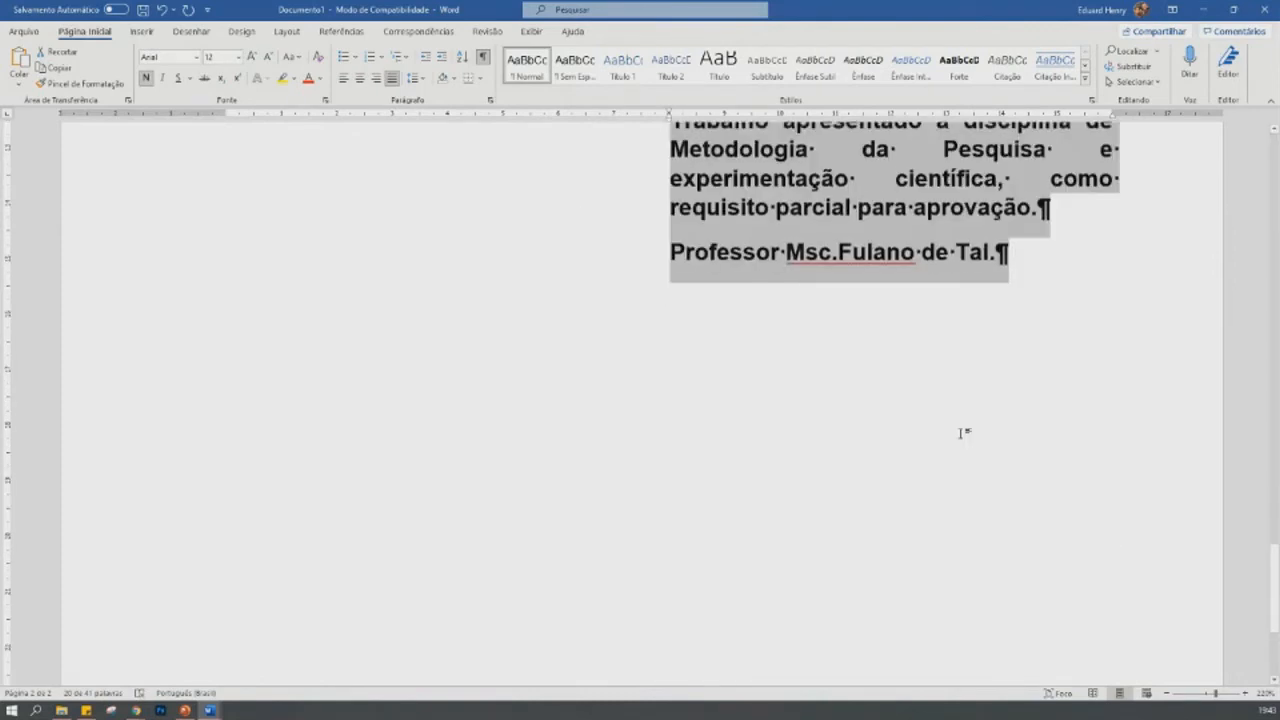
pyautogui.scroll(3, 963, 433)
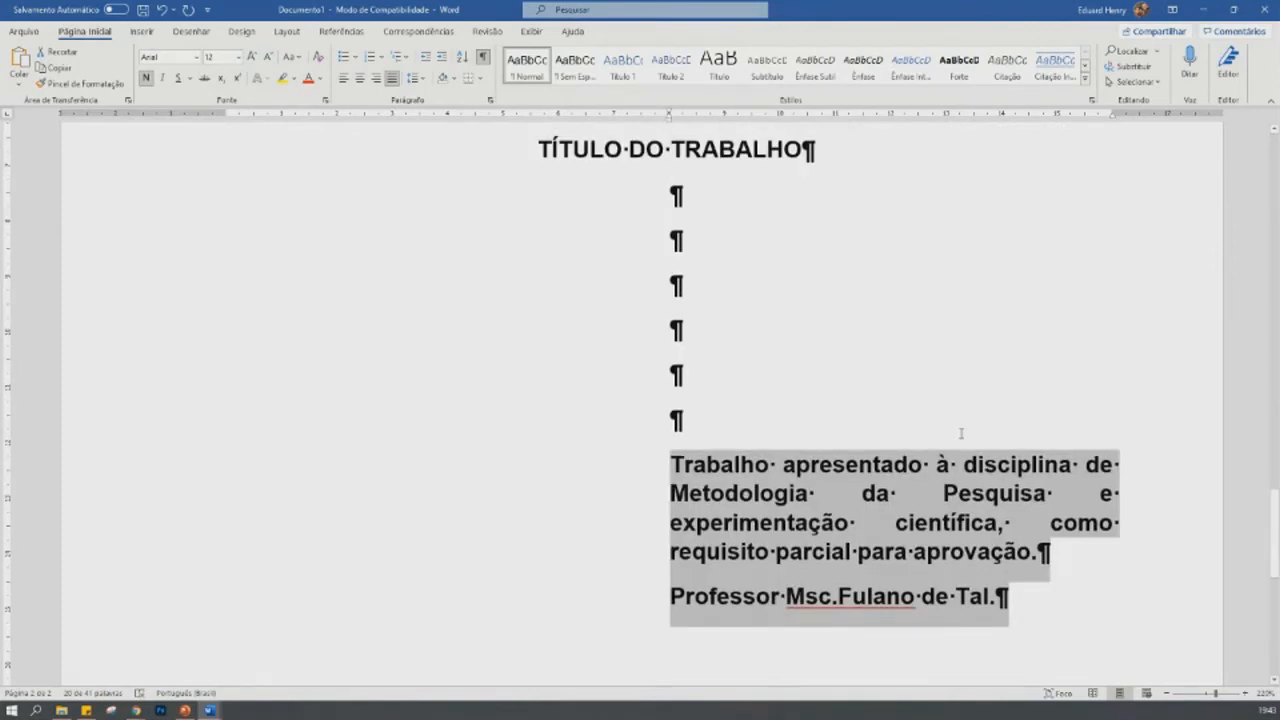
pyautogui.keyDown('ctrl'); pyautogui.scroll(-9, 961, 433); pyautogui.keyUp('ctrl')
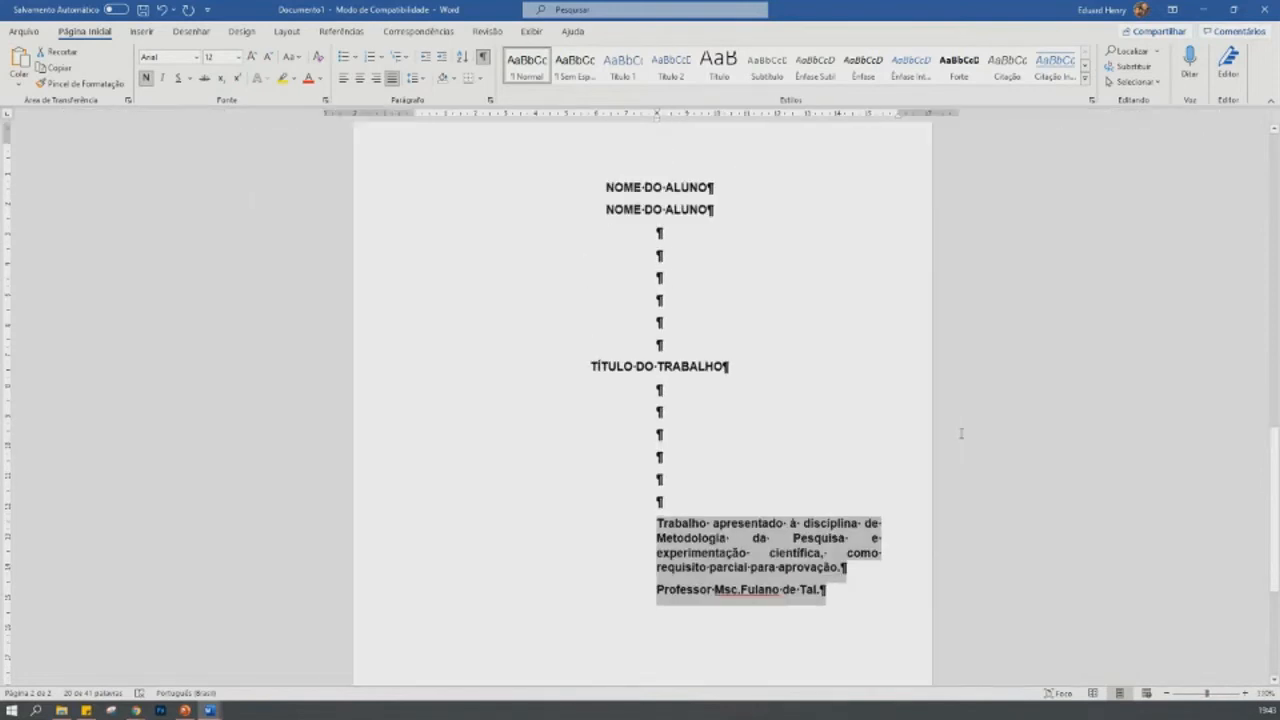
pyautogui.keyDown('ctrl'); pyautogui.scroll(-2, 961, 433); pyautogui.keyUp('ctrl')
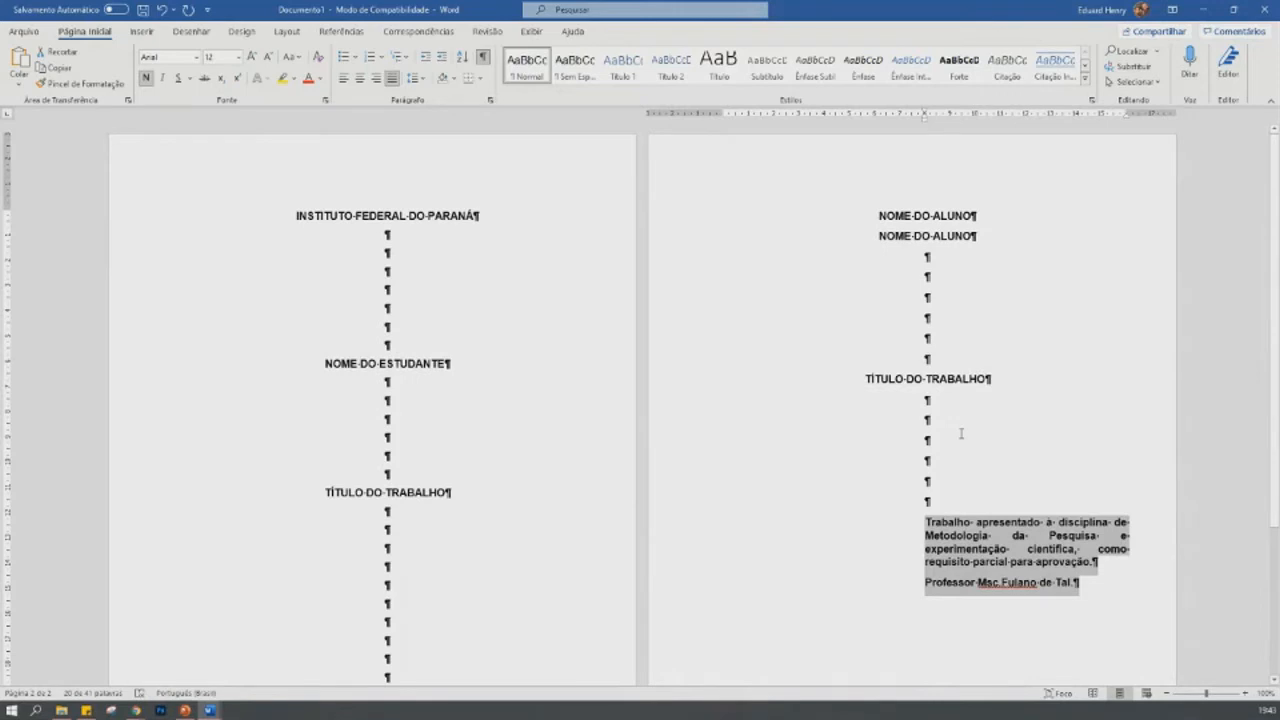
pyautogui.keyDown('ctrl'); pyautogui.scroll(-2, 961, 433); pyautogui.keyUp('ctrl')
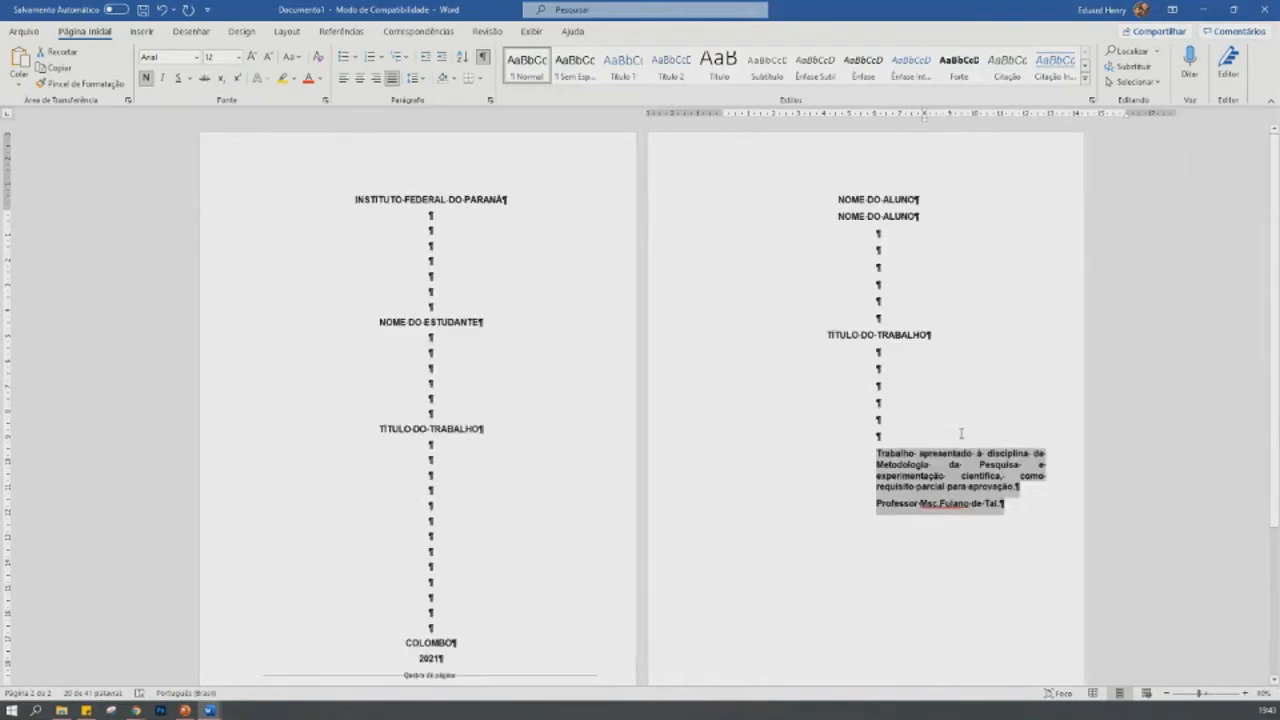
# - Add two blank lines below the professor line, resetting the last one to zero left indent and centered alignment
pyautogui.click(1012, 490)
pyautogui.press('Return')
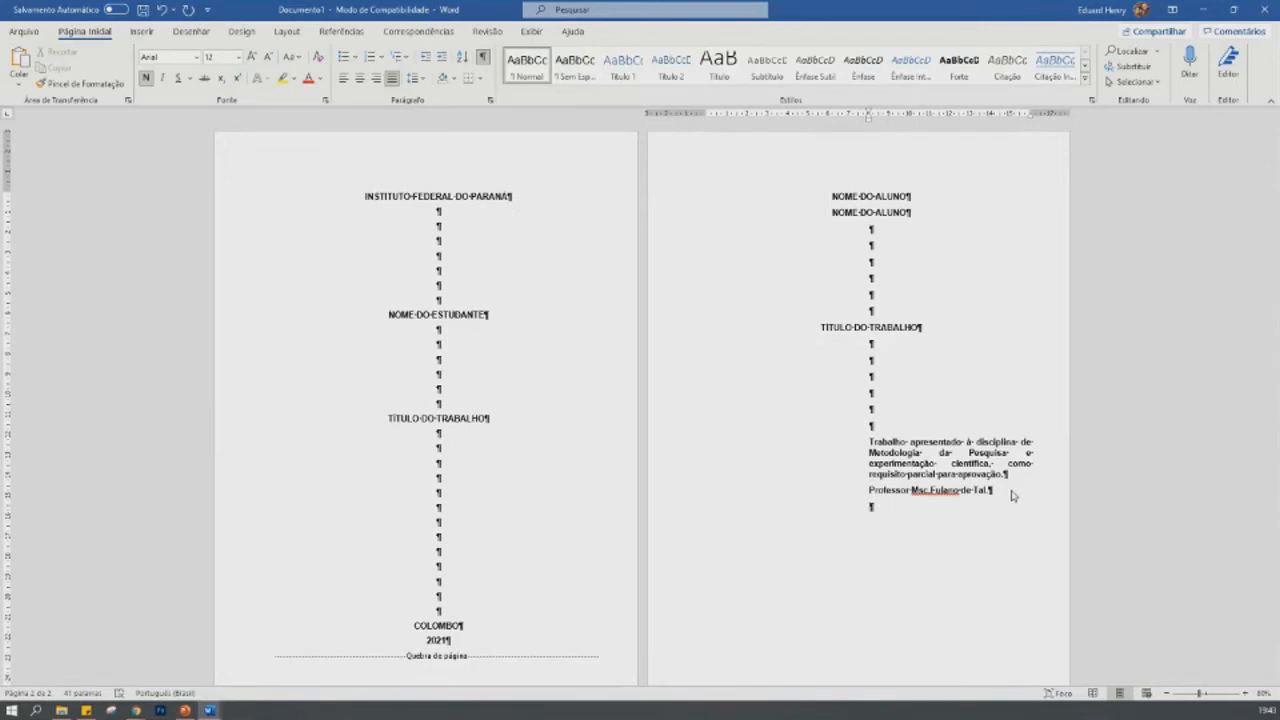
pyautogui.press('Return')
pyautogui.moveTo(868, 117); pyautogui.dragTo(709, 131)
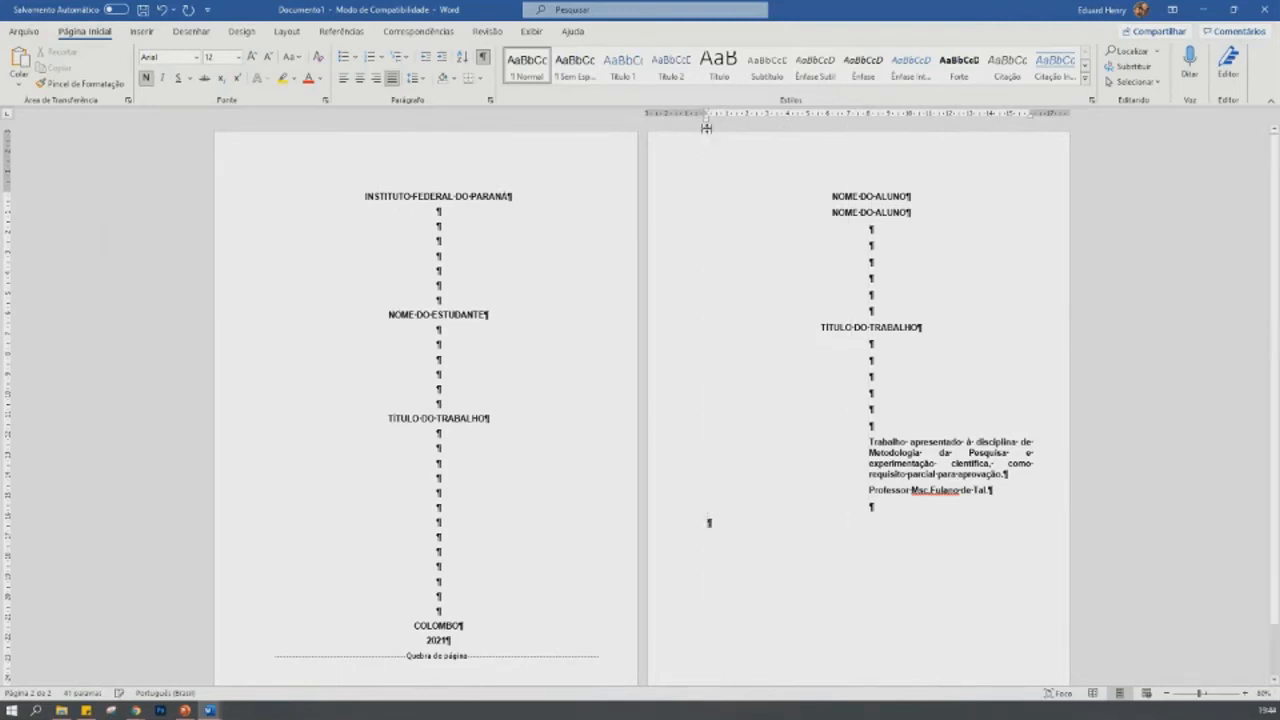
pyautogui.click(359, 79)
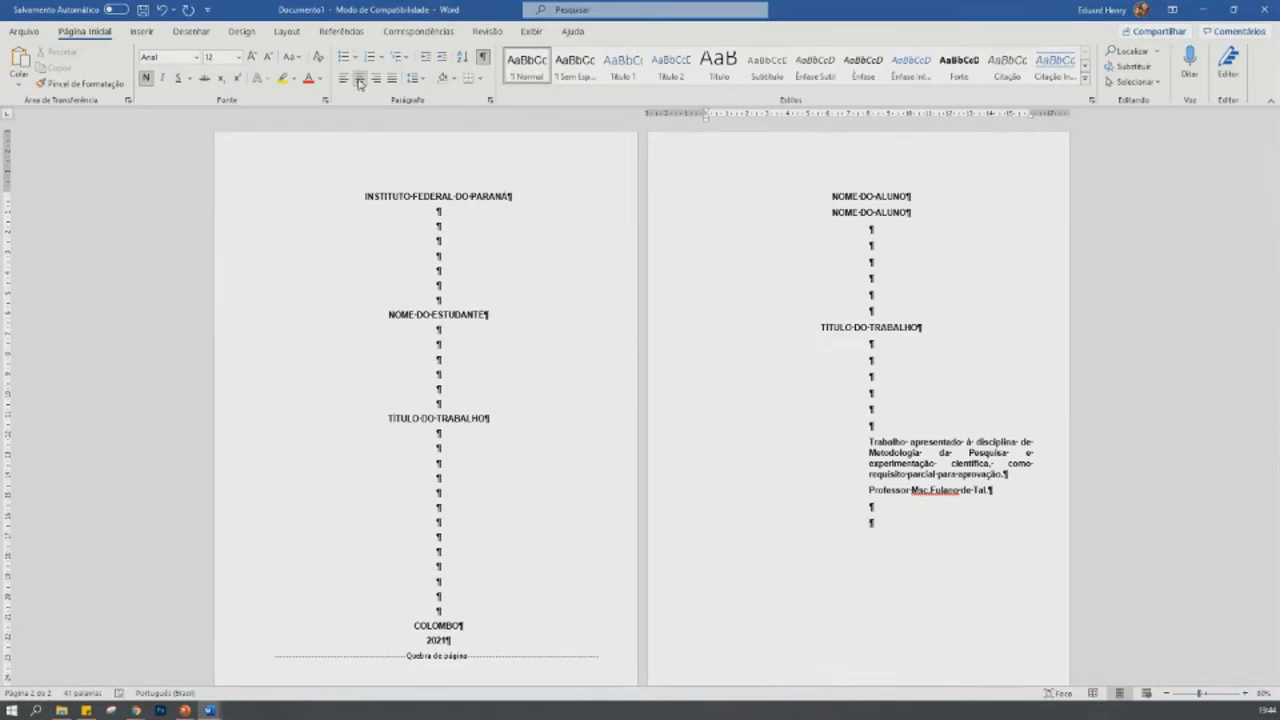
# - Leave further blank lines on the title page and write "COLOMBO" with "2021" on the line beneath it
pyautogui.press('Return')
pyautogui.press('Return')
pyautogui.press('Return')
pyautogui.press('Return')
pyautogui.press('Return')
pyautogui.write('COLOMBO')
pyautogui.press('Return')
pyautogui.write('2021')
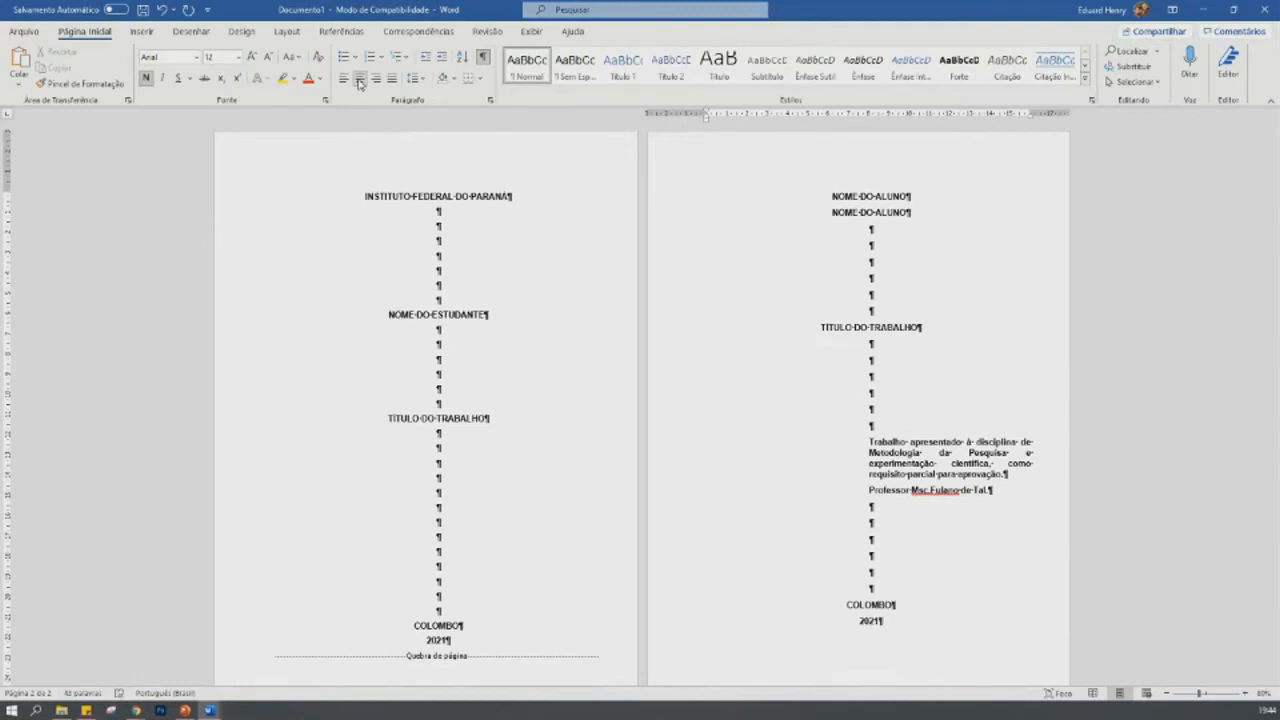
# - Insert one more blank line above COLOMBO on the title page and add a page break after 2021
pyautogui.click(919, 569)
pyautogui.press('Return')
pyautogui.press('Down')
pyautogui.press('Down')
pyautogui.press('Return')
pyautogui.hotkey('ctrl', 'Return')
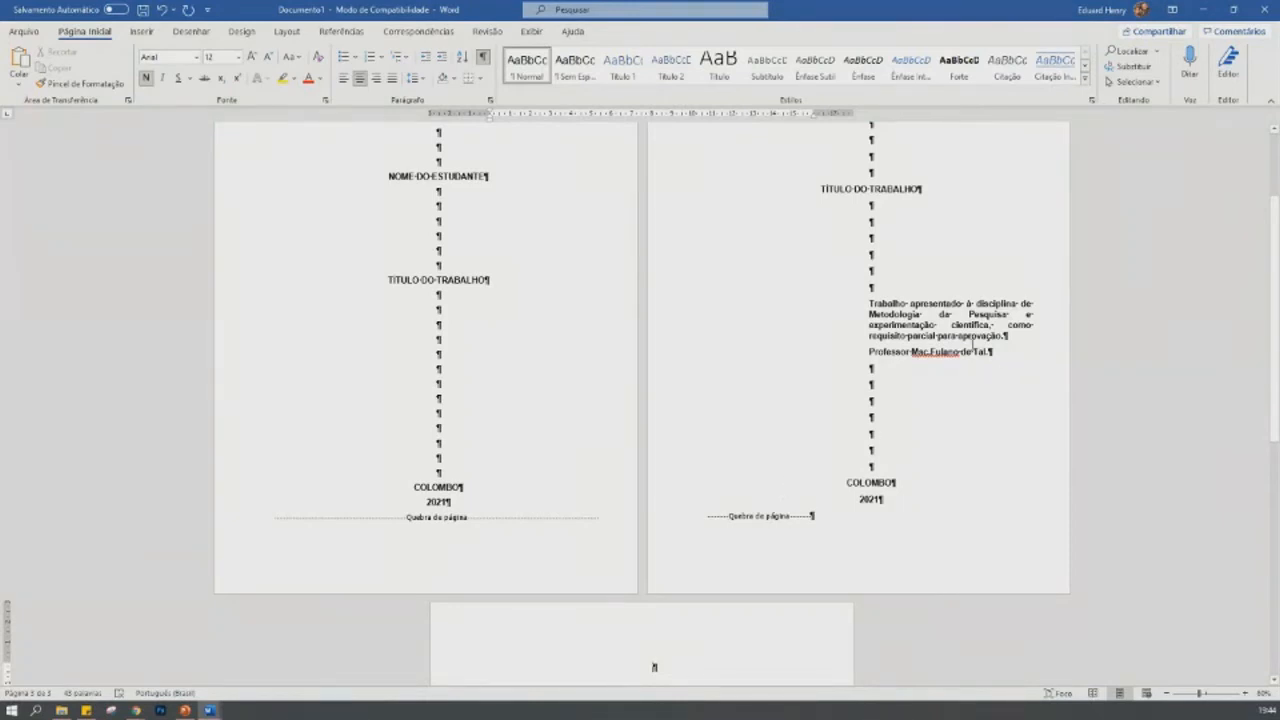
# - Write the heading "DEDICATÓRIA" in uppercase at the start of the new third page
pyautogui.scroll(3, 912, 410)
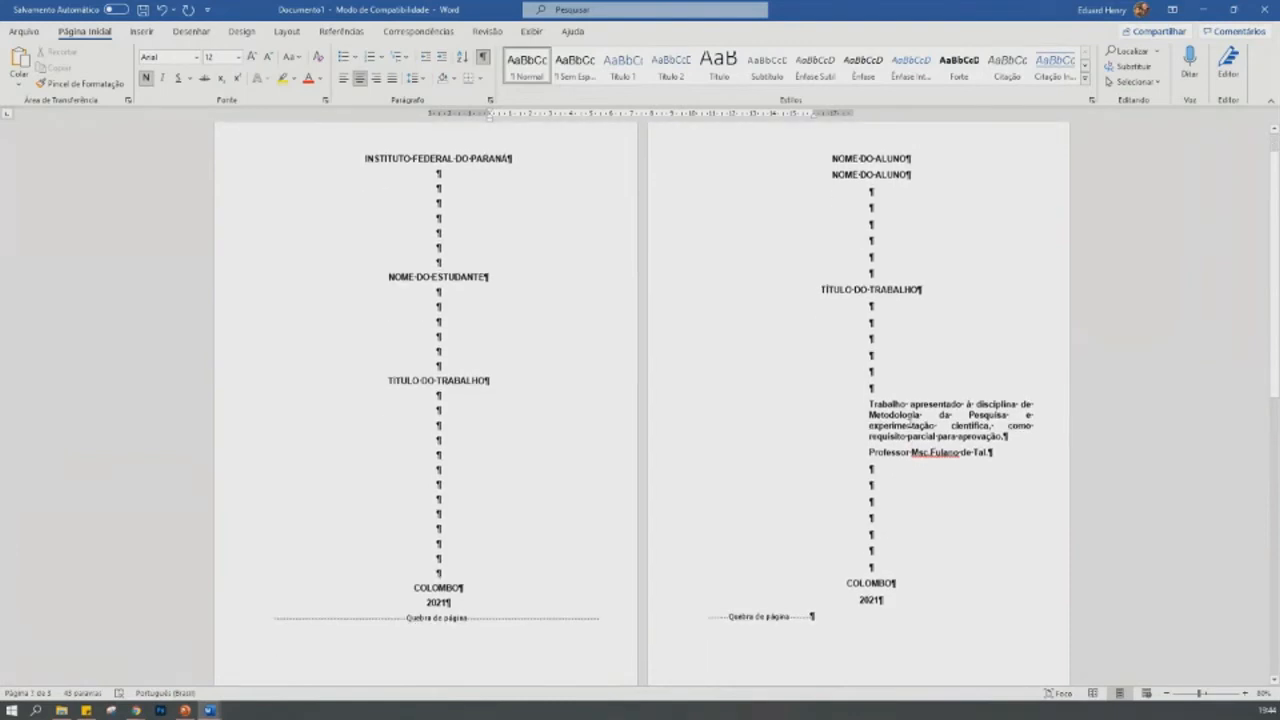
pyautogui.scroll(-3, 910, 422)
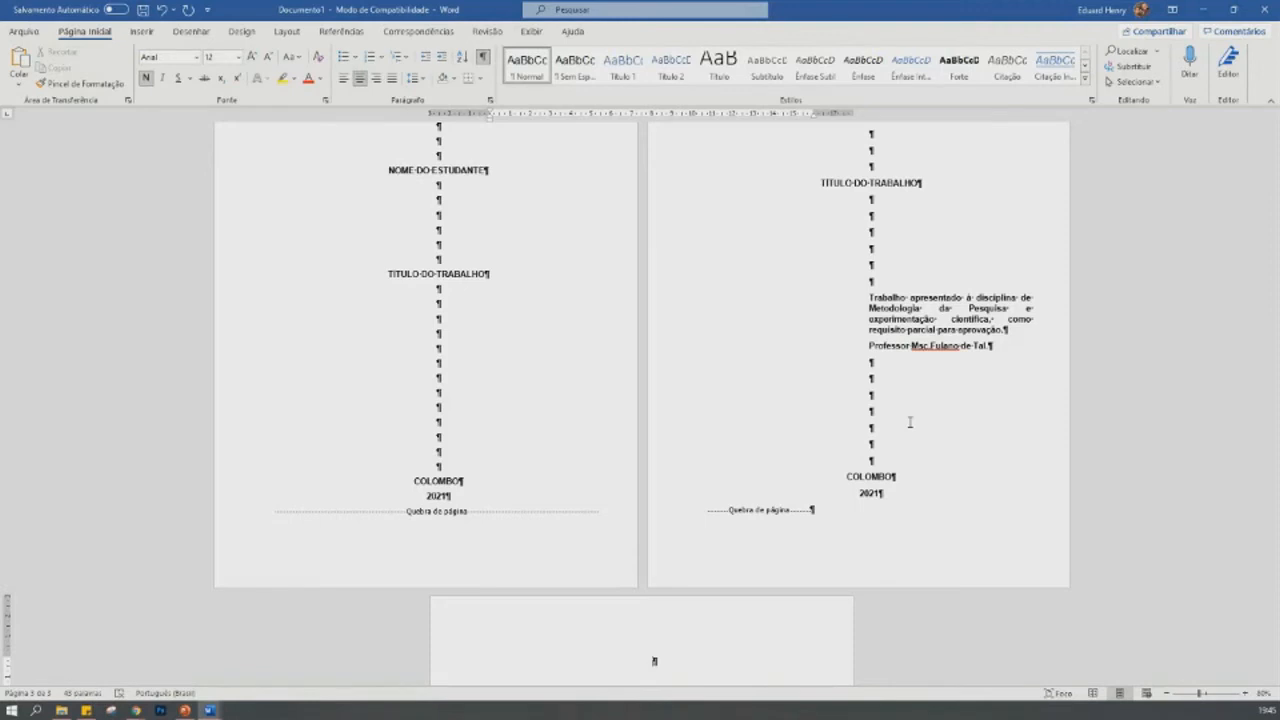
pyautogui.write('dedicatória')
pyautogui.hotkey('shift', 'Home')
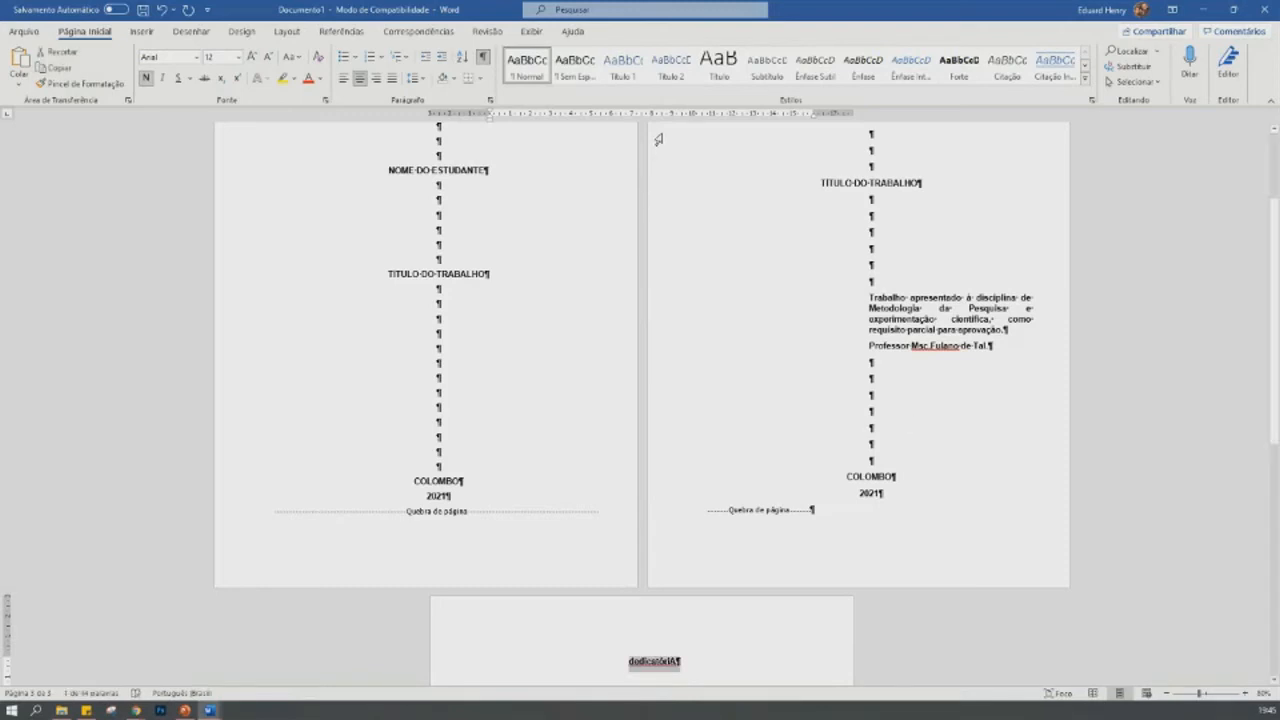
pyautogui.hotkey('shift', 'F3')
pyautogui.hotkey('shift', 'F3')
# - Add blank lines below the DEDICATÓRIA heading until the cursor is near the bottom of the page
pyautogui.click(1245, 694)
pyautogui.click(1245, 694)
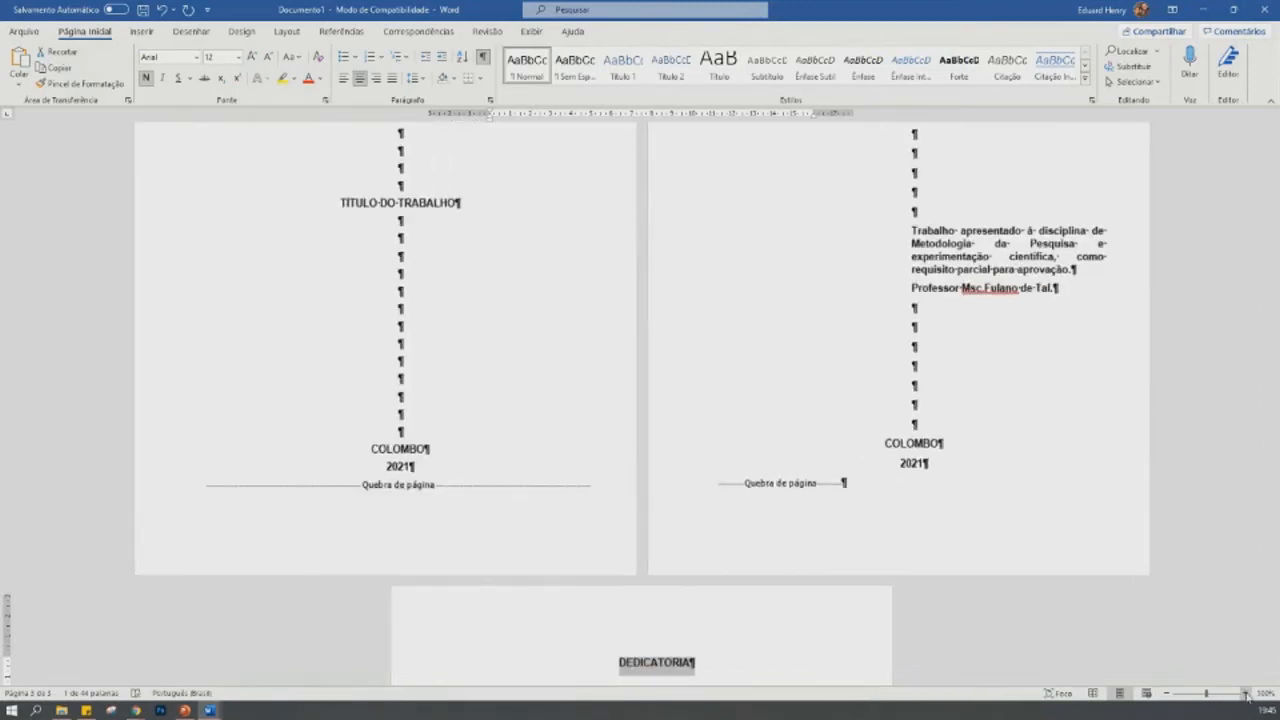
pyautogui.click(1245, 694)
pyautogui.click(1245, 694)
pyautogui.click(1245, 694)
pyautogui.click(1245, 694)
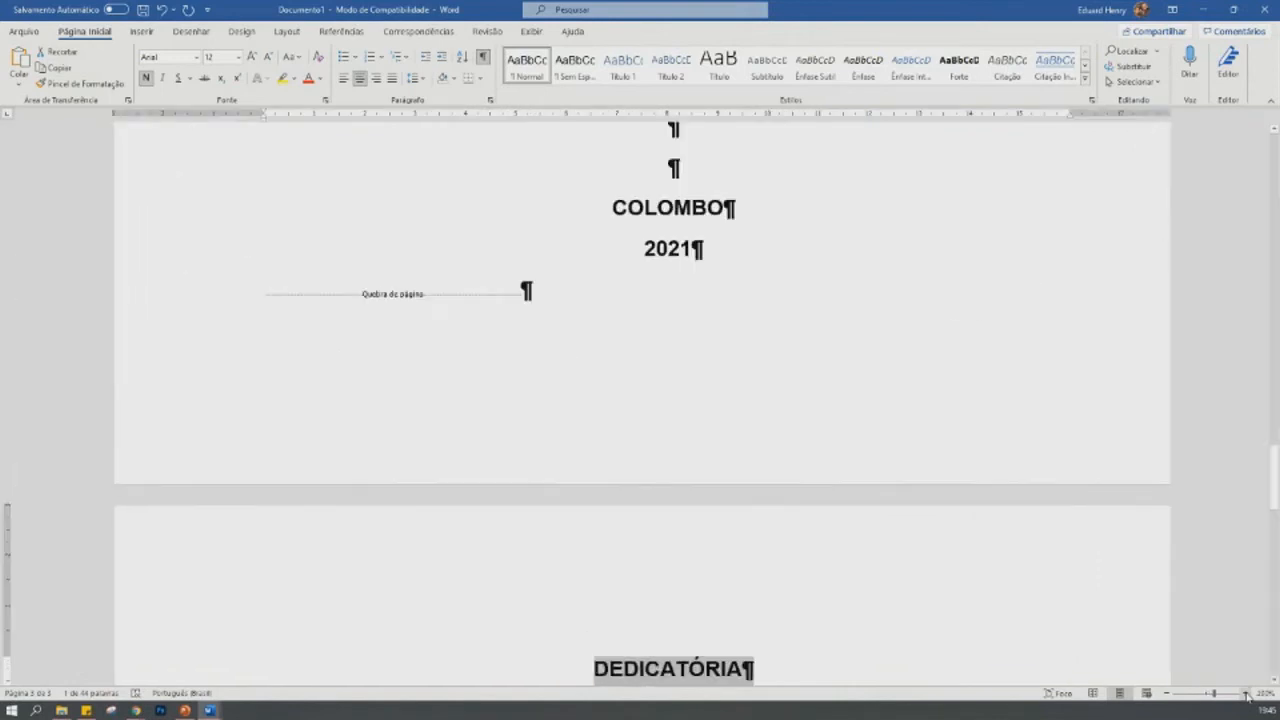
pyautogui.click(1245, 694)
pyautogui.click(1245, 694)
pyautogui.scroll(3, 934, 543)
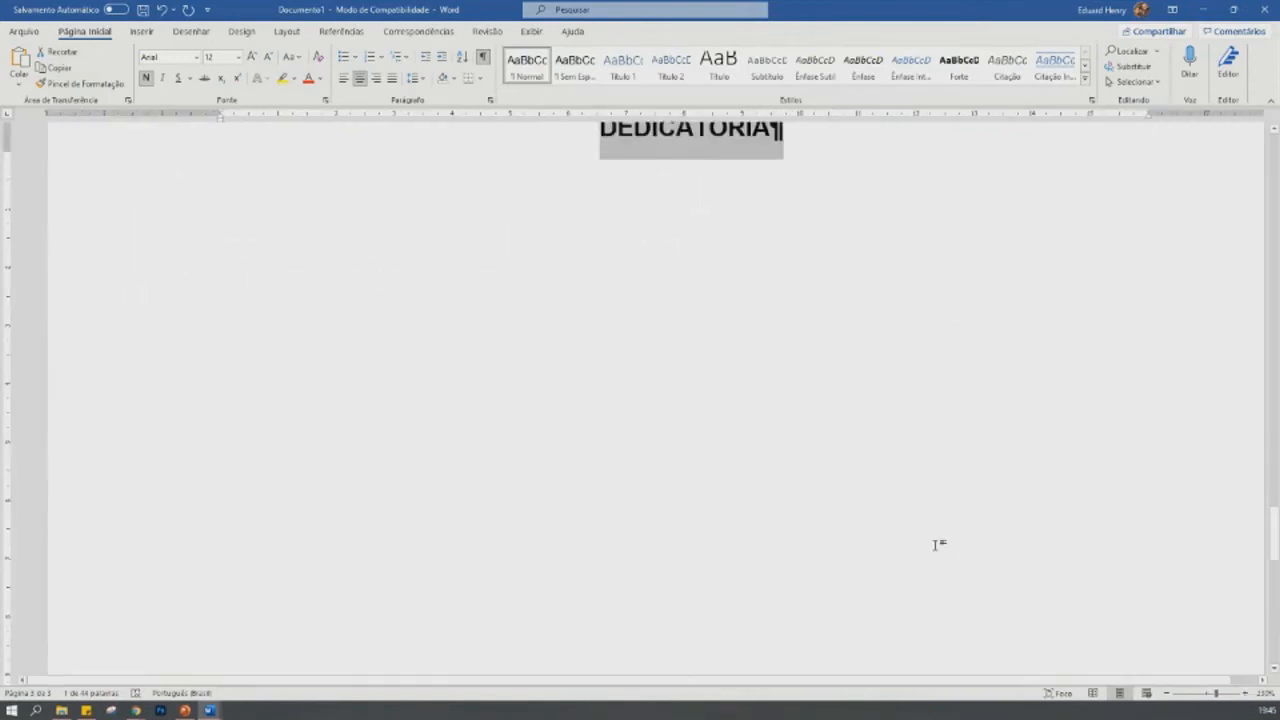
pyautogui.click(801, 243)
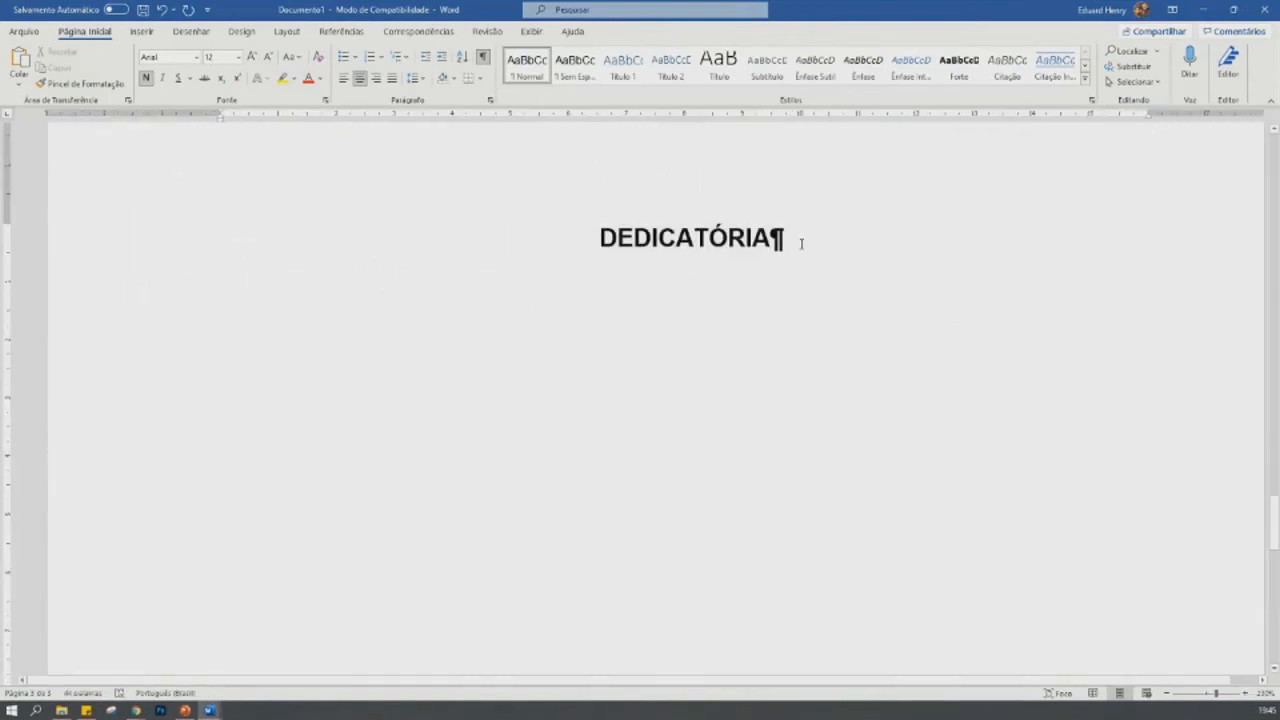
pyautogui.press('Return')
pyautogui.press('Return')
pyautogui.press('Return')
pyautogui.press('Return')
pyautogui.press('Return')
pyautogui.press('Return')
pyautogui.press('Return')
pyautogui.press('Return')
pyautogui.press('Return')
pyautogui.press('Return')
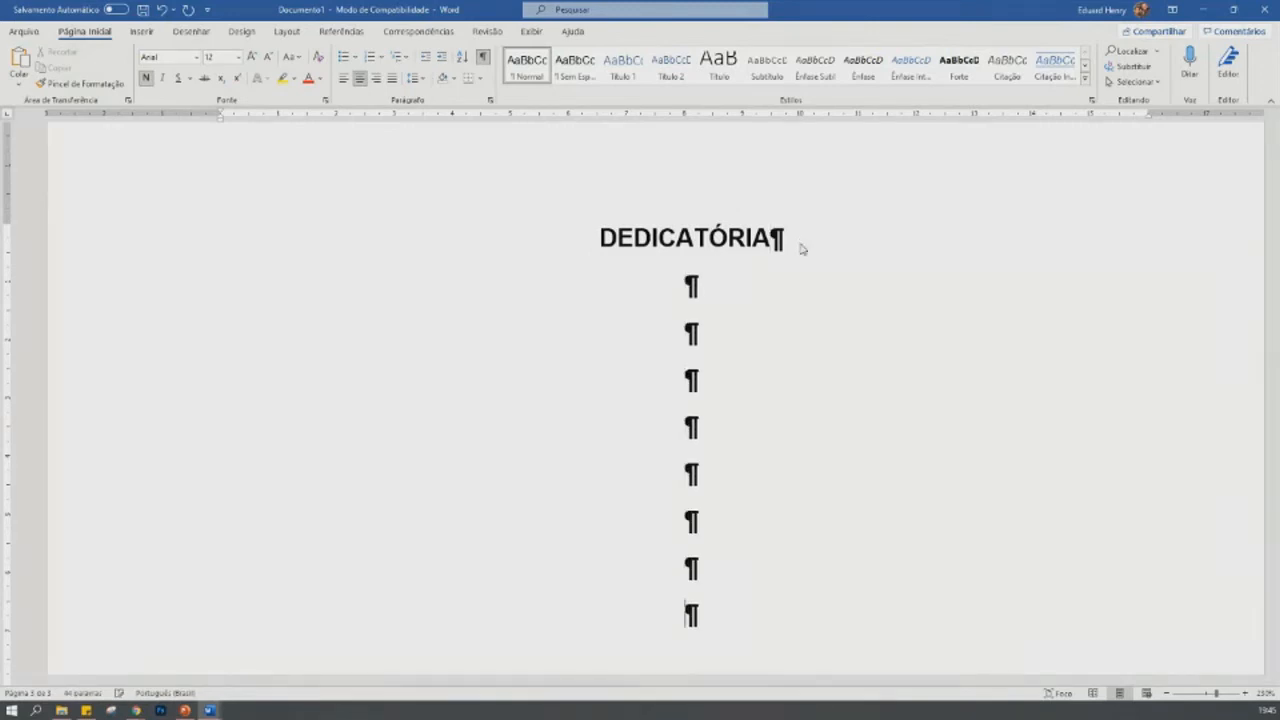
pyautogui.press('Return')
pyautogui.press('Return')
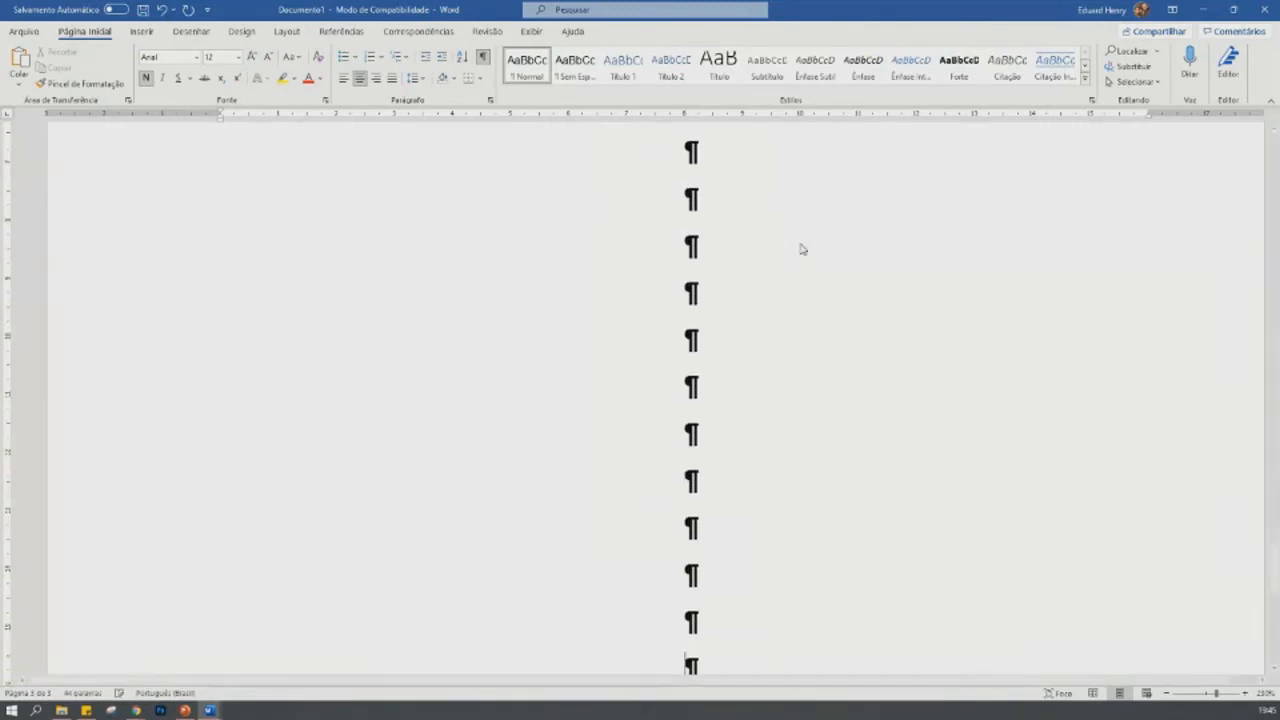
pyautogui.press('Return')
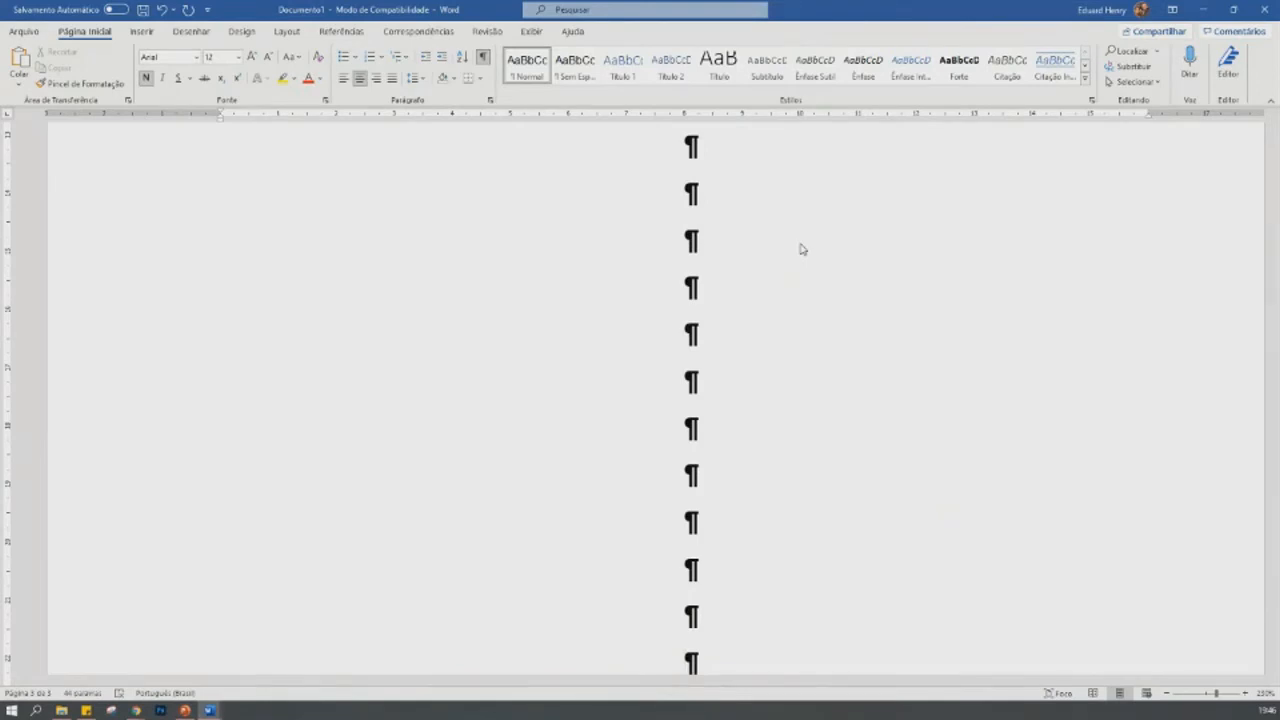
# - Write the dedication "Dedico este trabalho aos meus filhos e a minha querida sogra." on the last line
pyautogui.write('Dedico este')
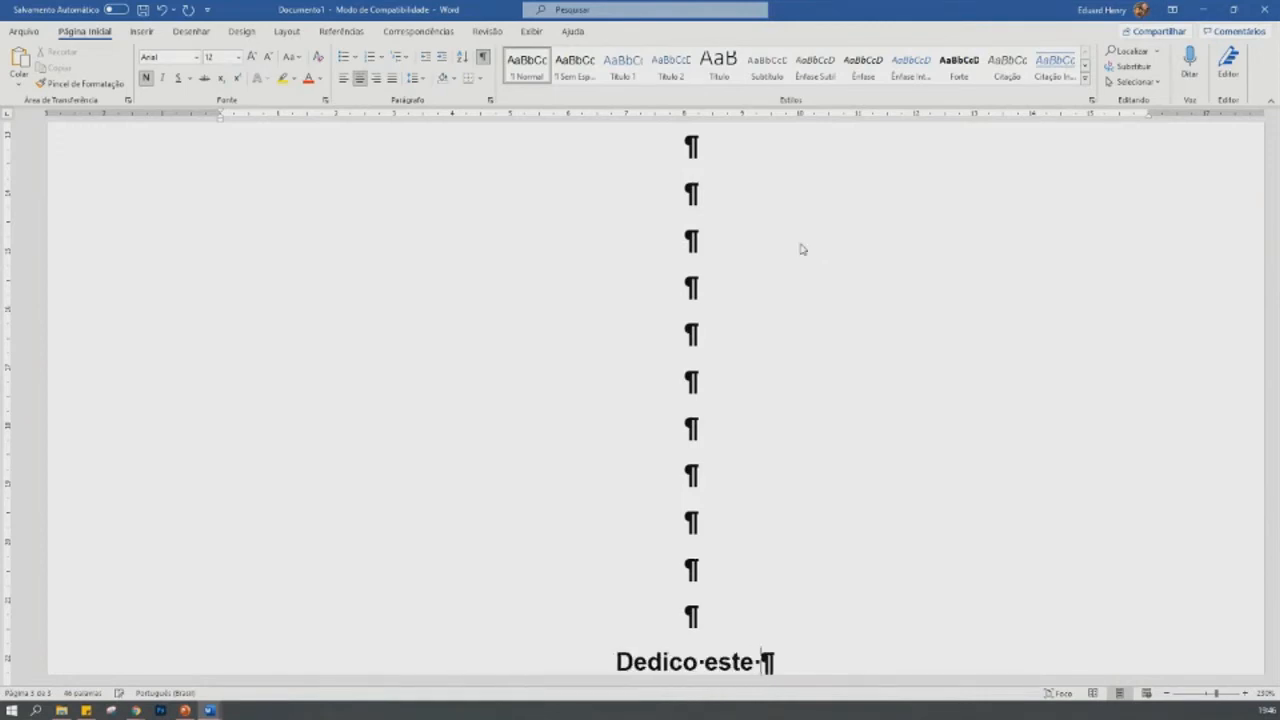
pyautogui.write(' trabalho ')
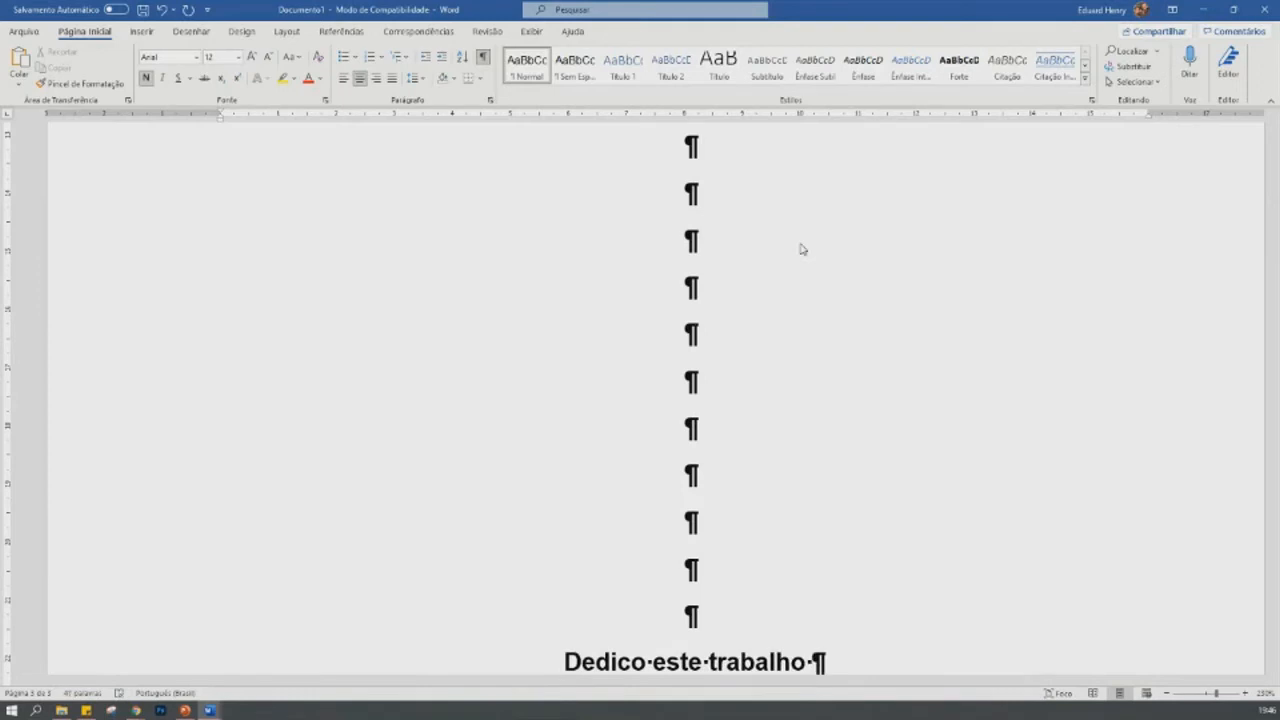
pyautogui.write('aos meu')
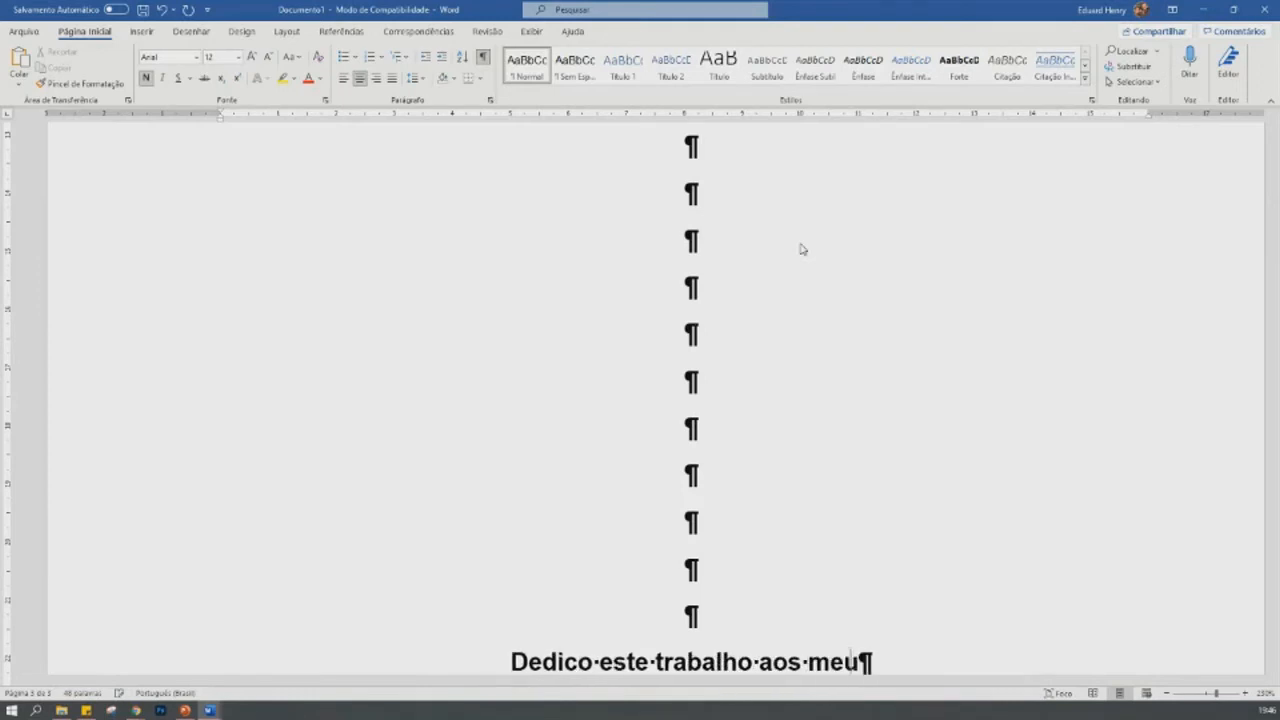
pyautogui.write('s filhos e a ')
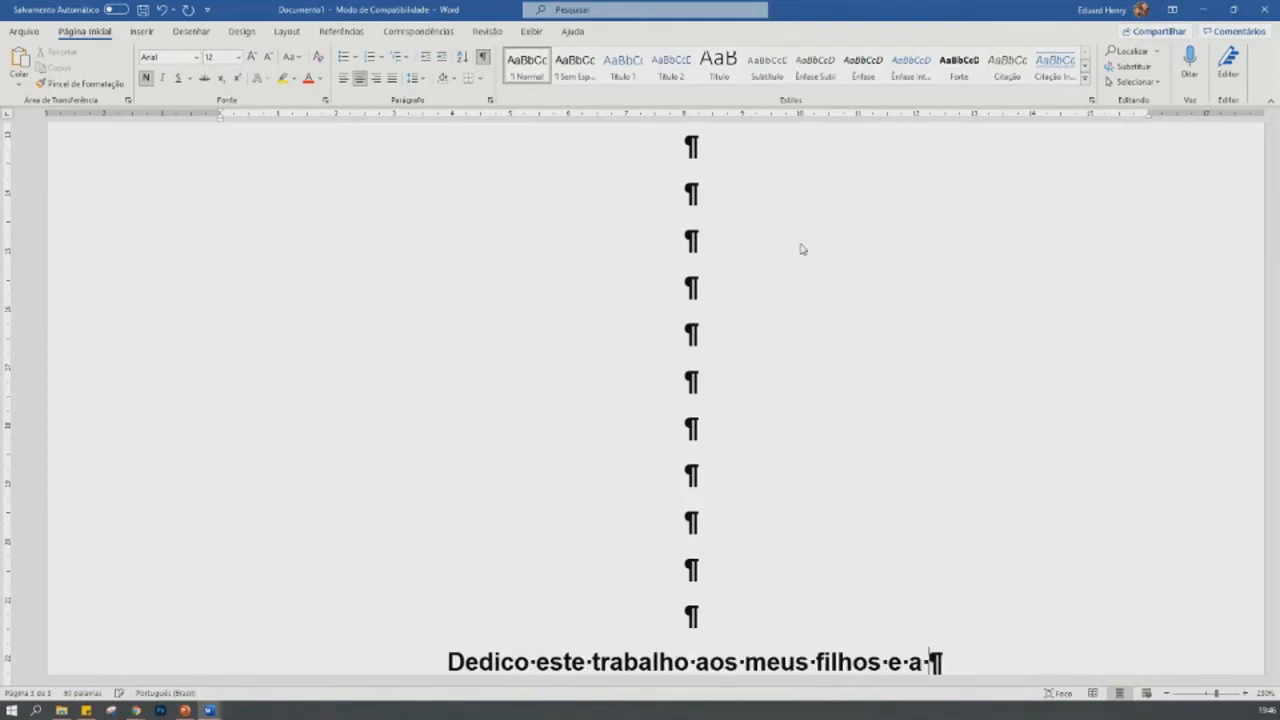
pyautogui.write('minha querid')
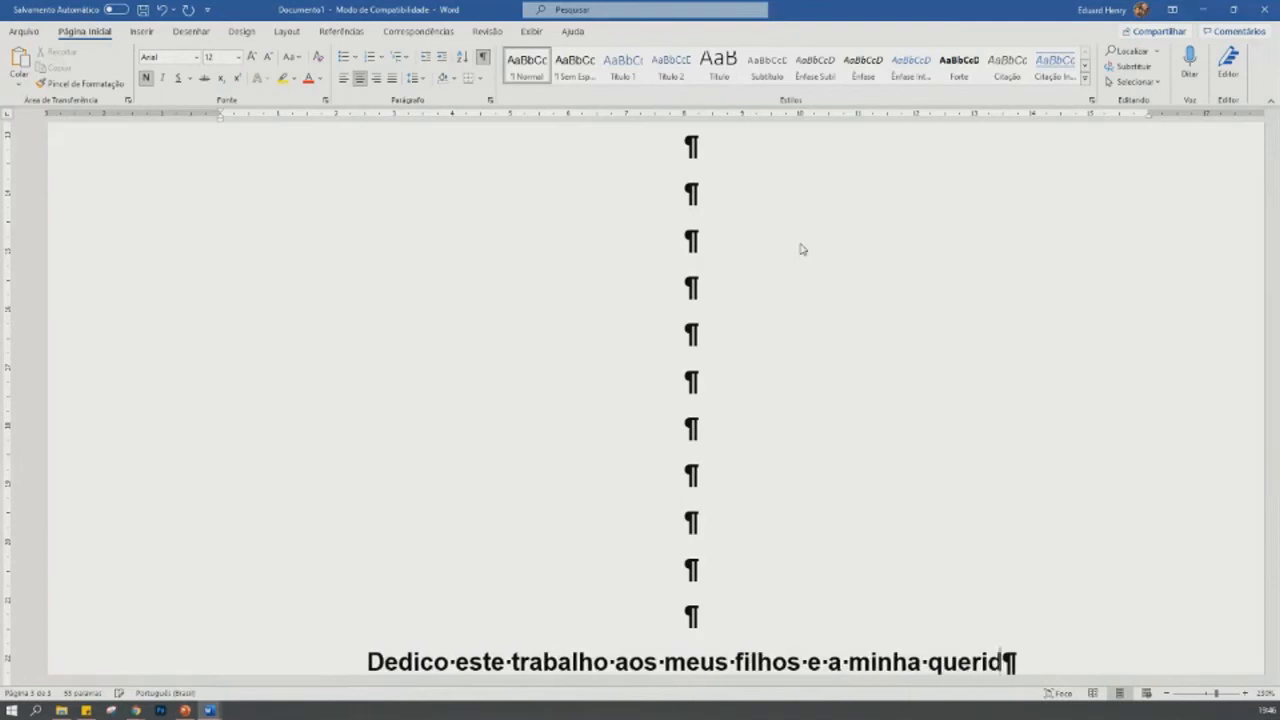
pyautogui.write('a sogra.')
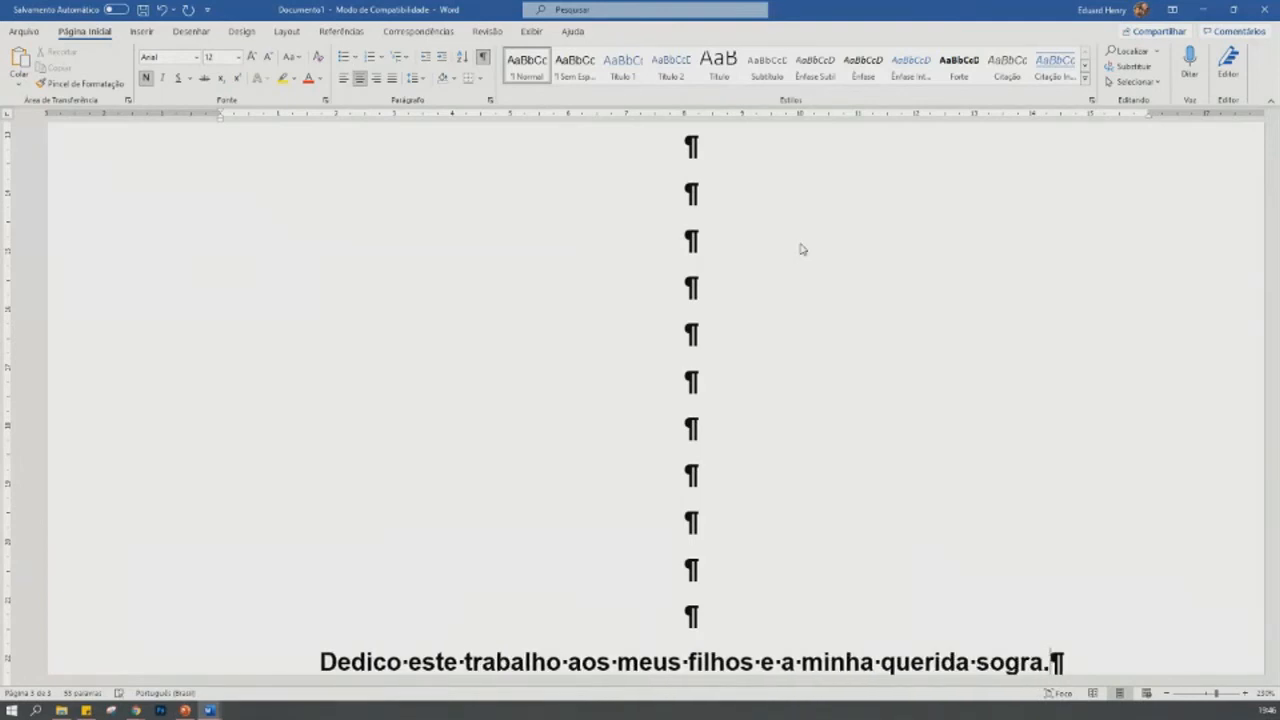
# - Right-align the dedication line "Dedico este trabalho aos meus filhos e a minha querida sogra."
pyautogui.click(327, 660)
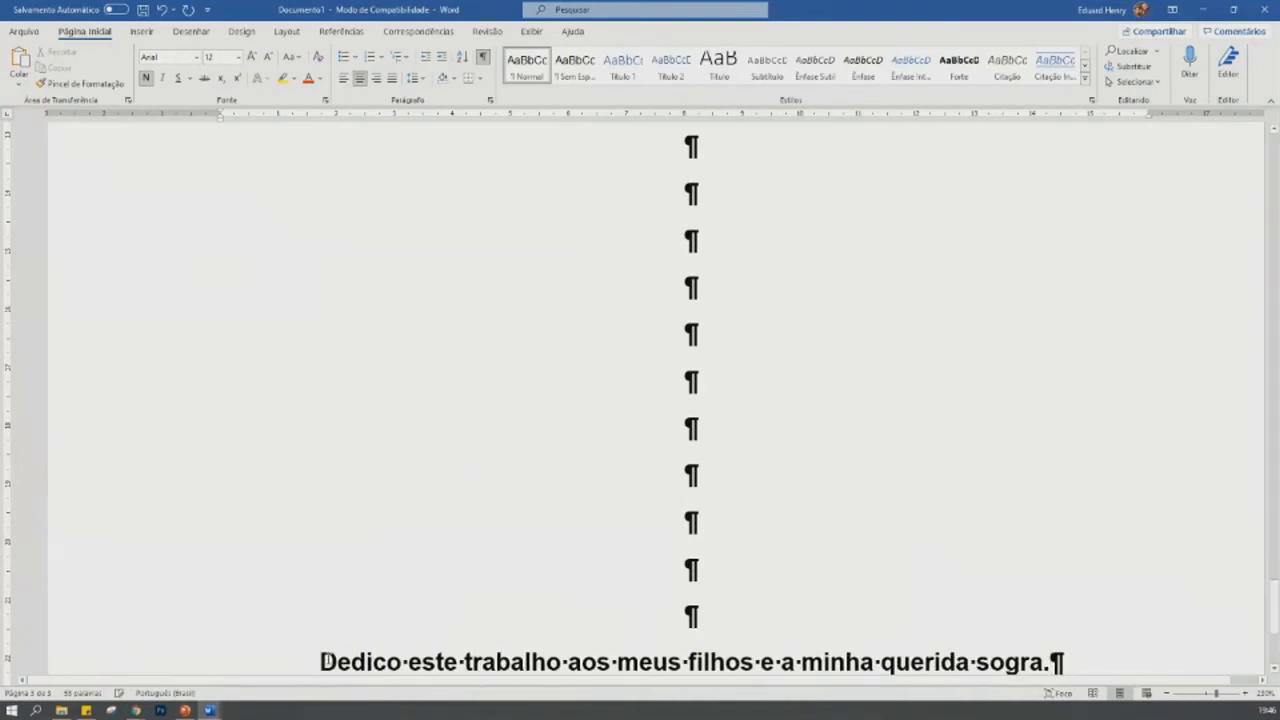
pyautogui.scroll(-3, 346, 651)
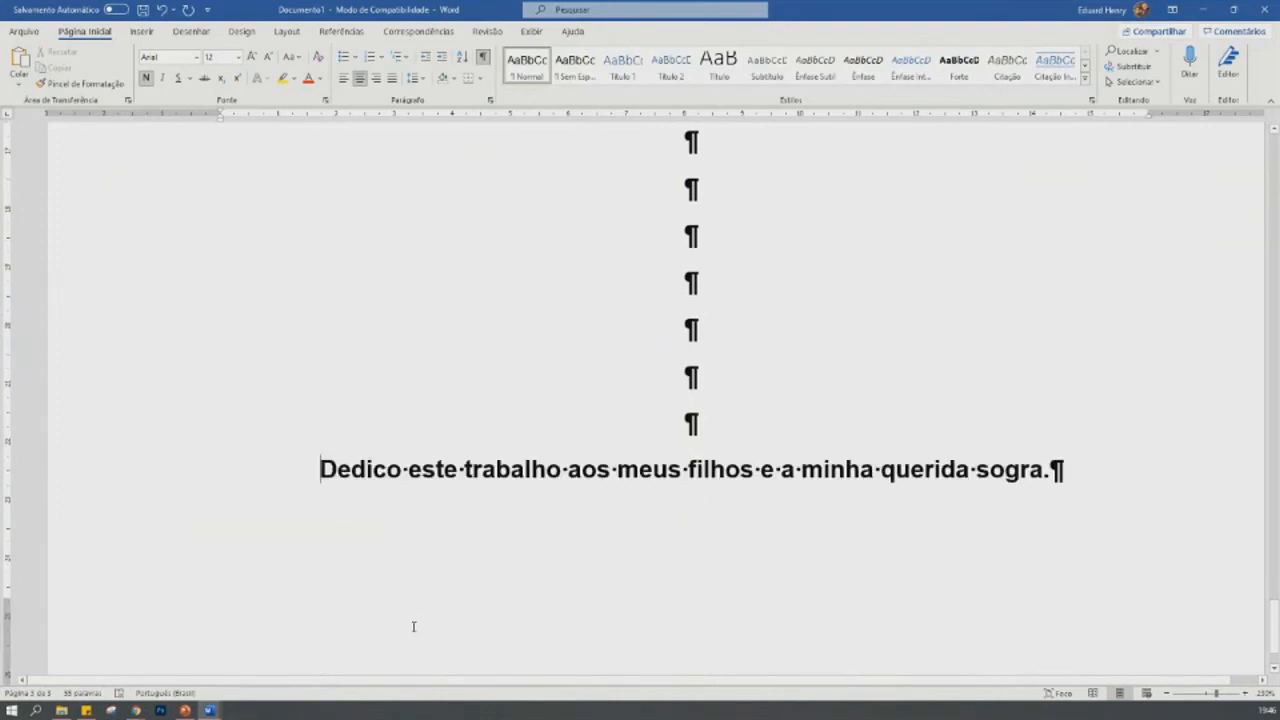
pyautogui.click(179, 397)
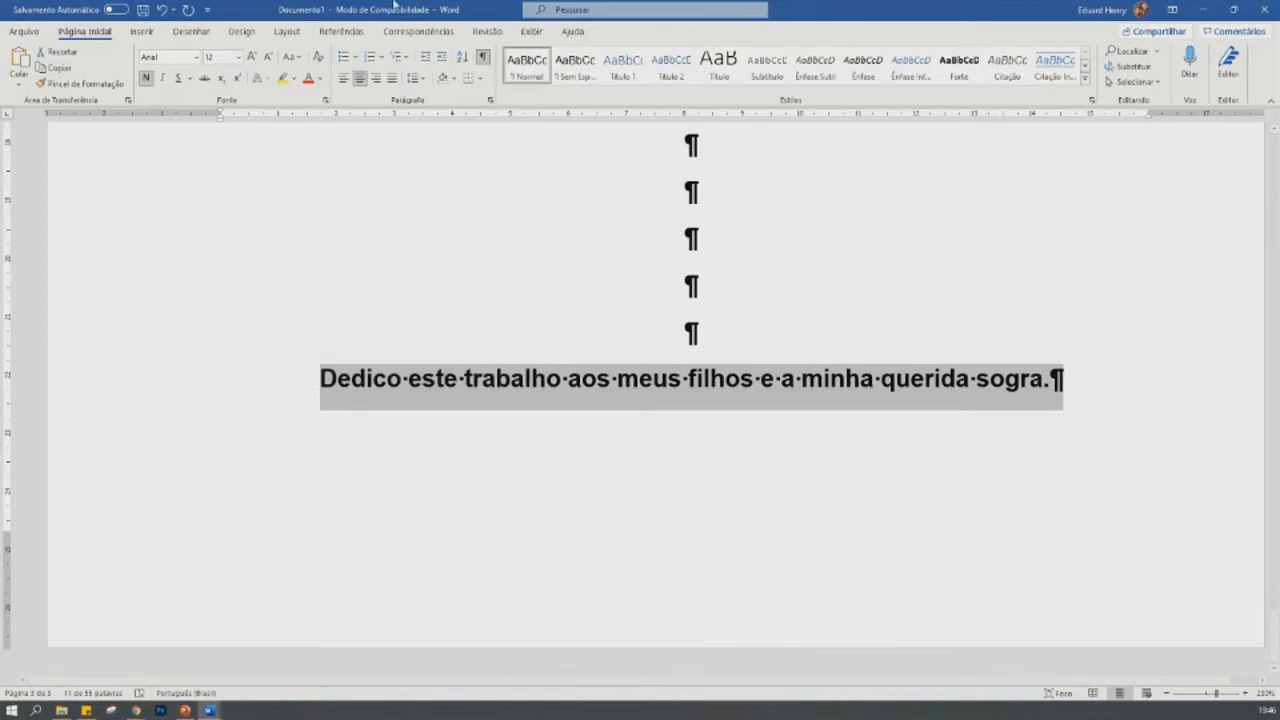
pyautogui.click(377, 80)
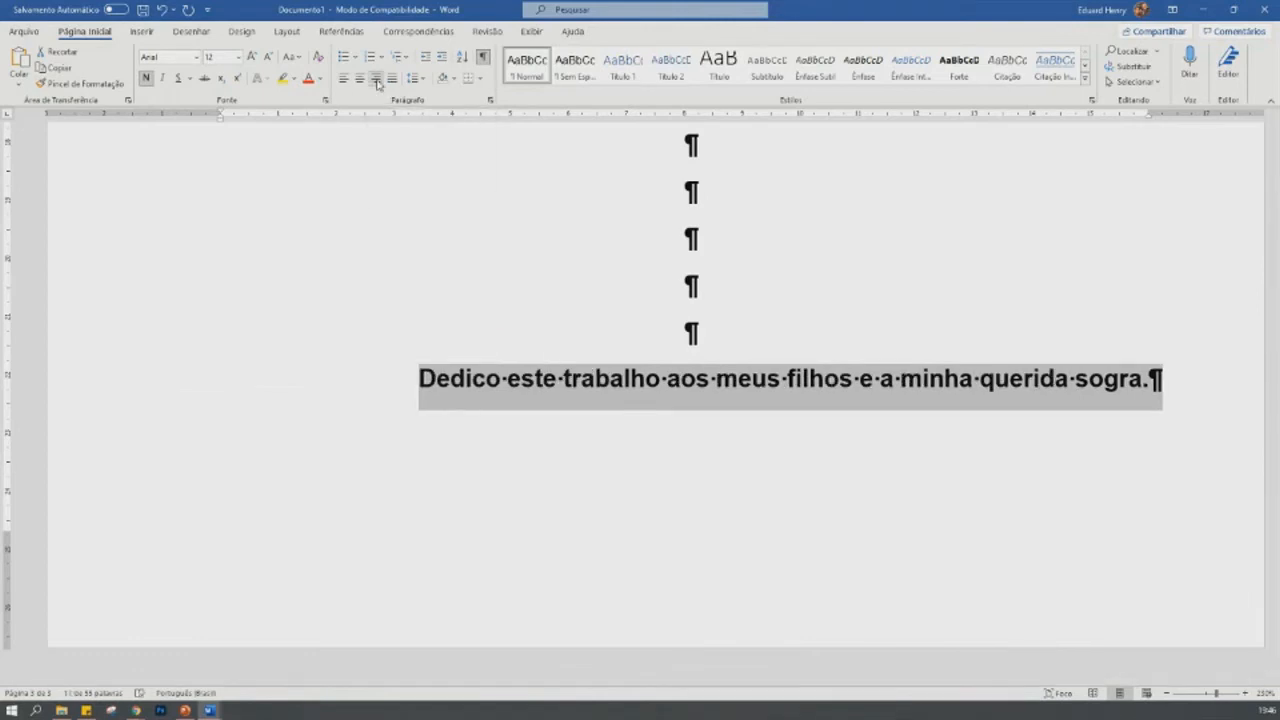
# - Add a new line below the dedication sentence and insert a page break there to start a fourth page
pyautogui.scroll(5, 605, 338)
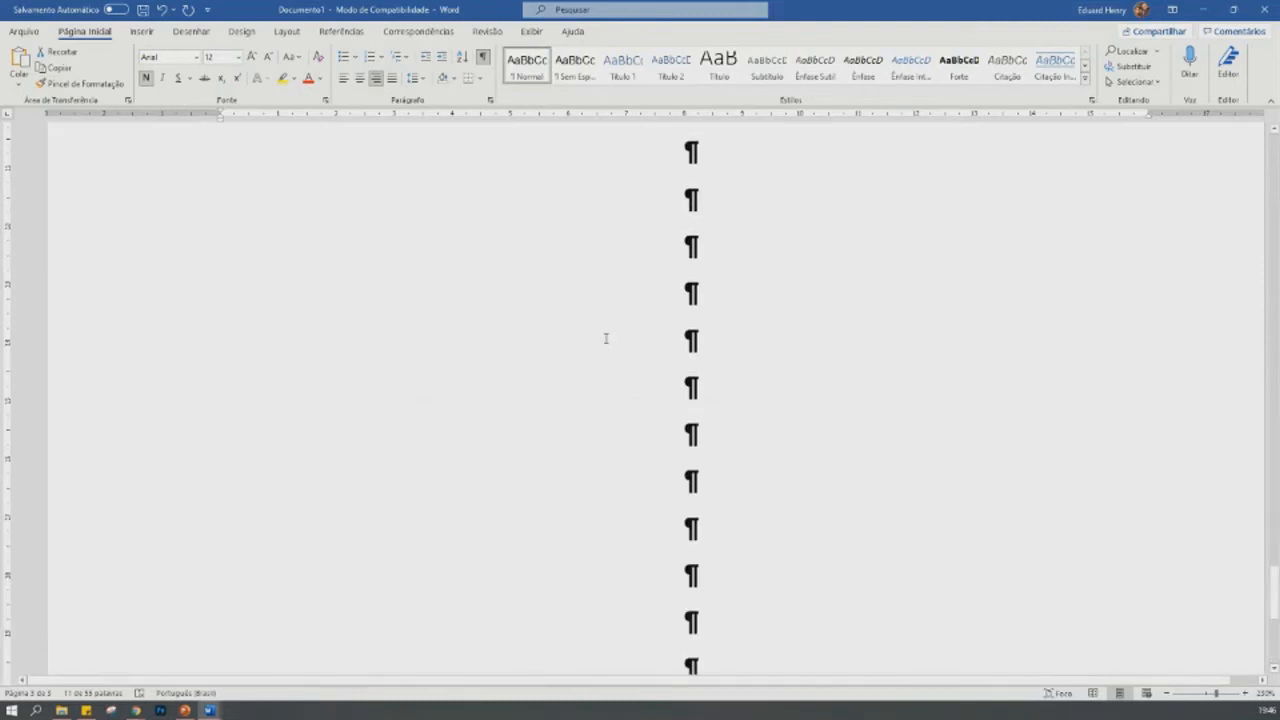
pyautogui.scroll(3, 605, 338)
pyautogui.scroll(-5, 605, 338)
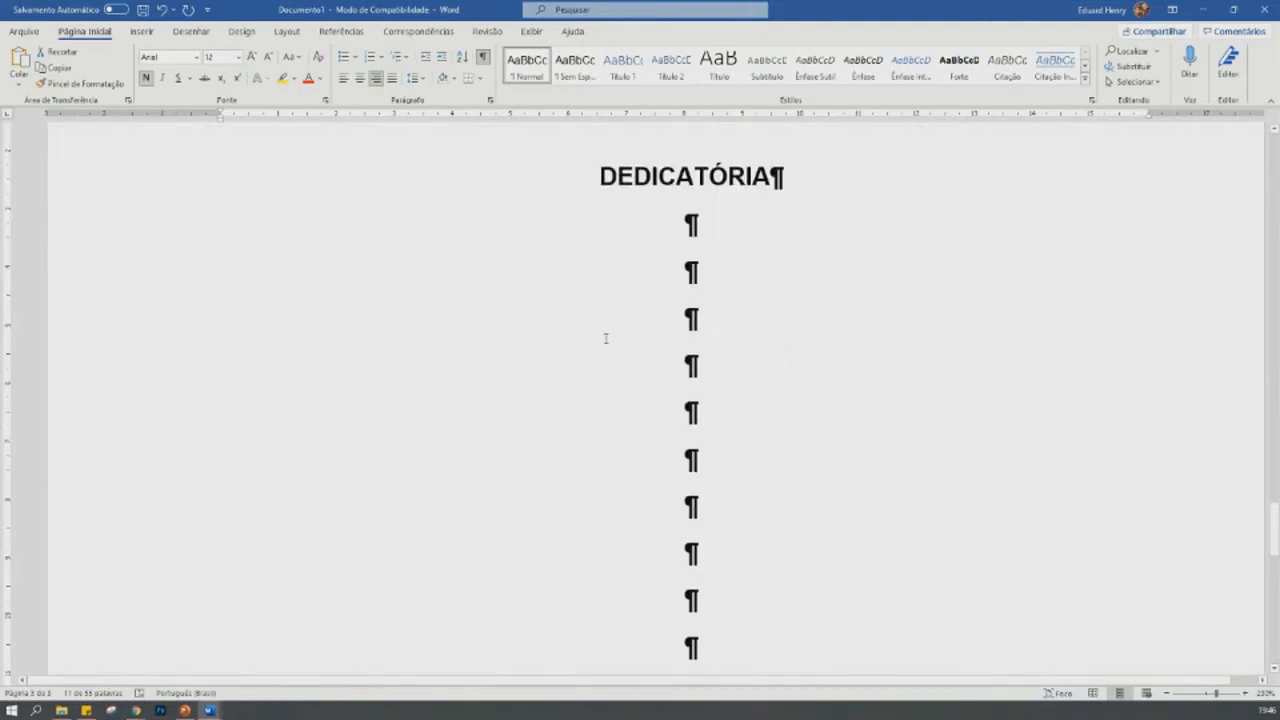
pyautogui.scroll(2, 605, 338)
pyautogui.scroll(-5, 605, 338)
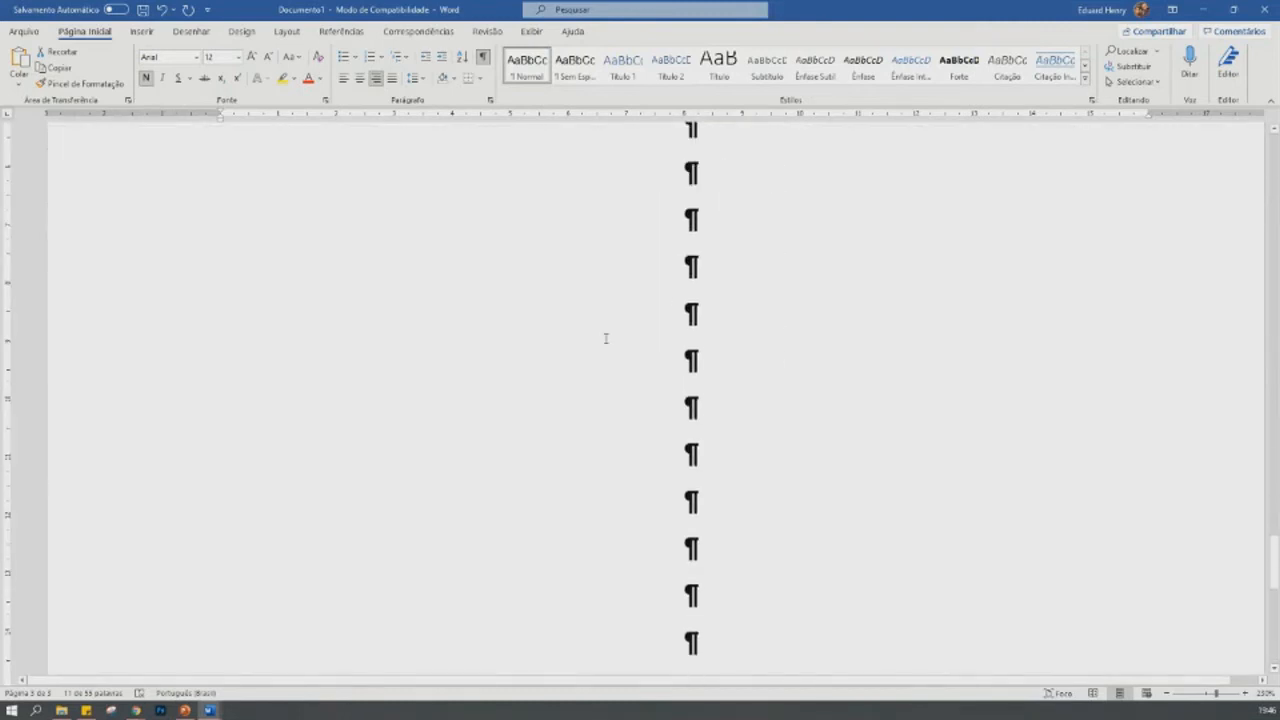
pyautogui.scroll(-2, 605, 338)
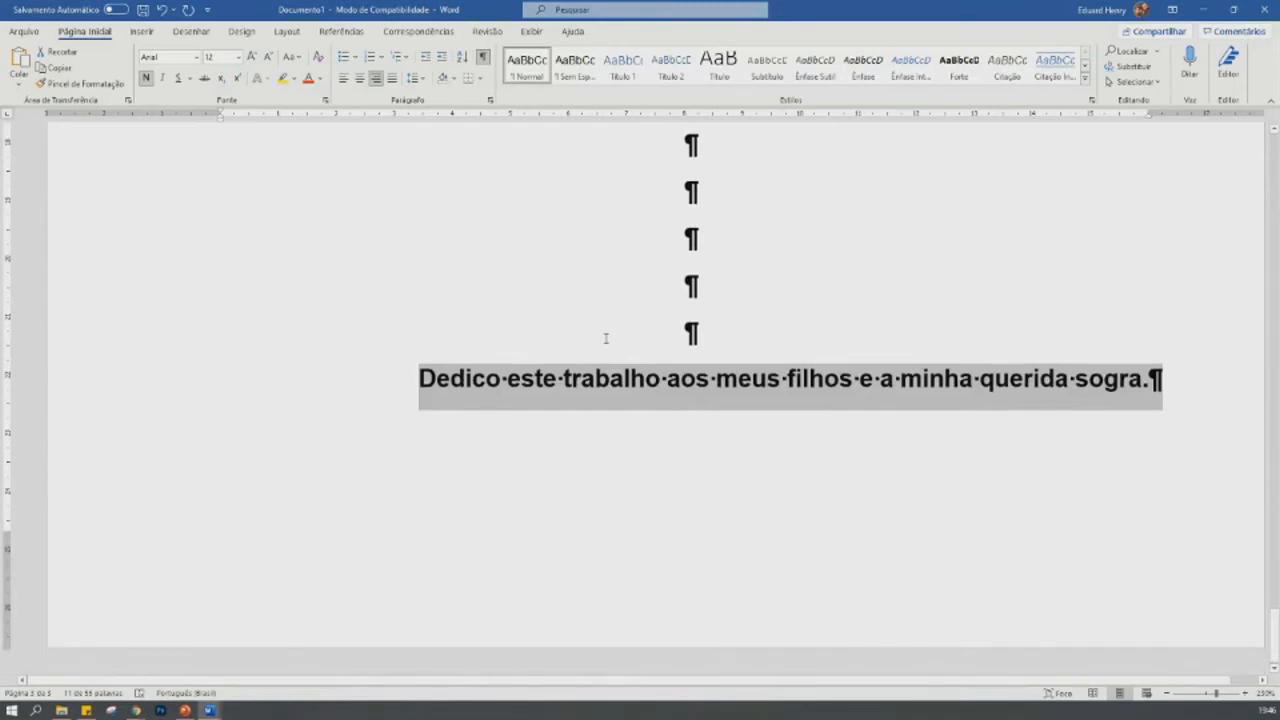
pyautogui.click(794, 481)
pyautogui.click(1190, 391)
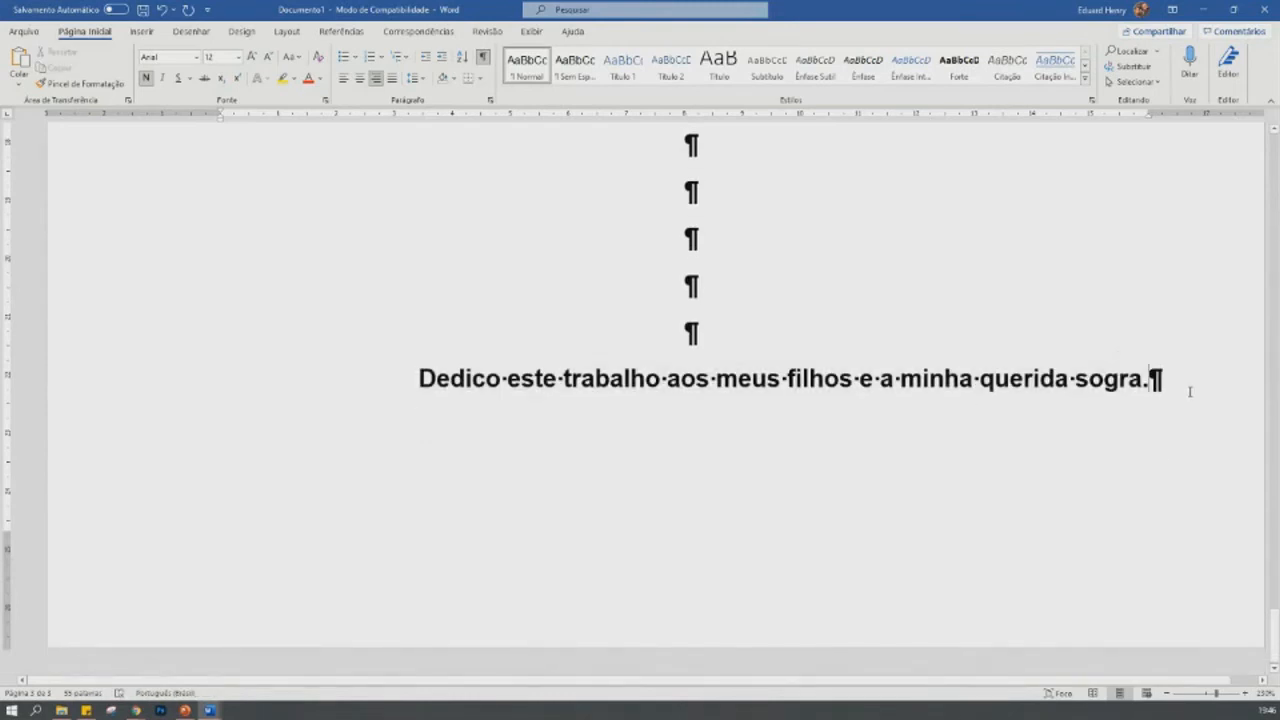
pyautogui.press('Return')
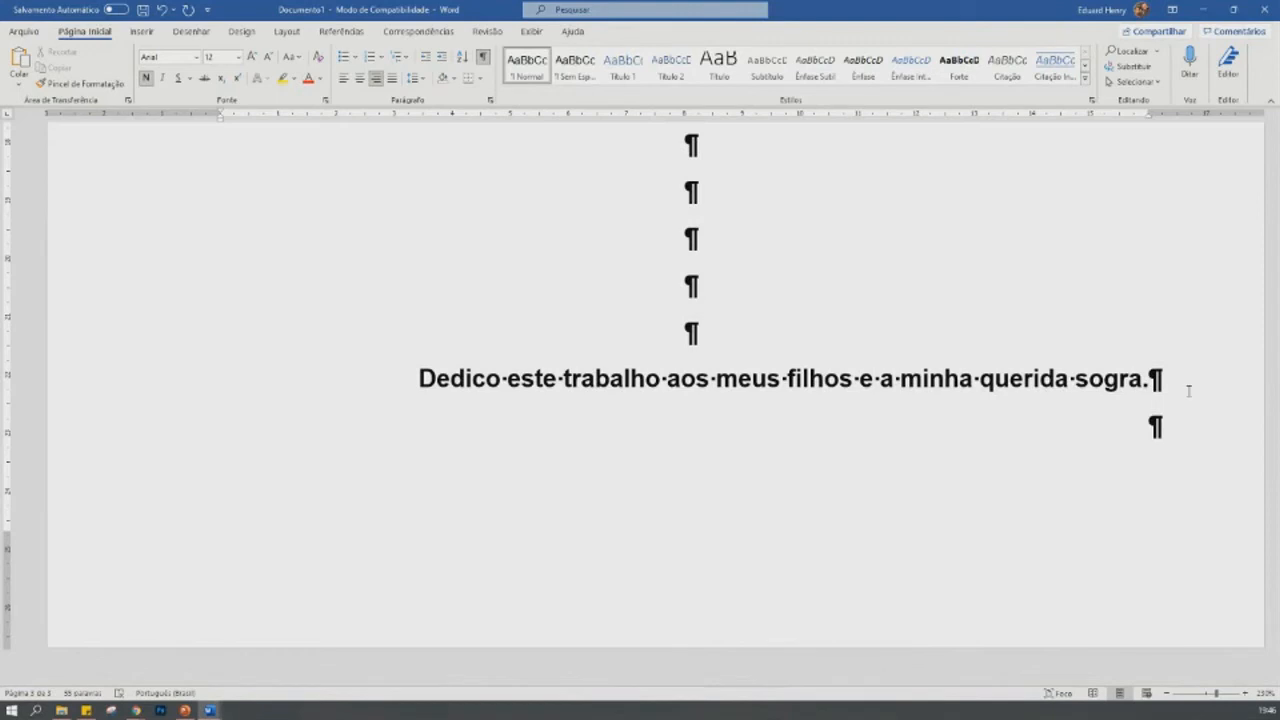
pyautogui.hotkey('ctrl', 'Return')
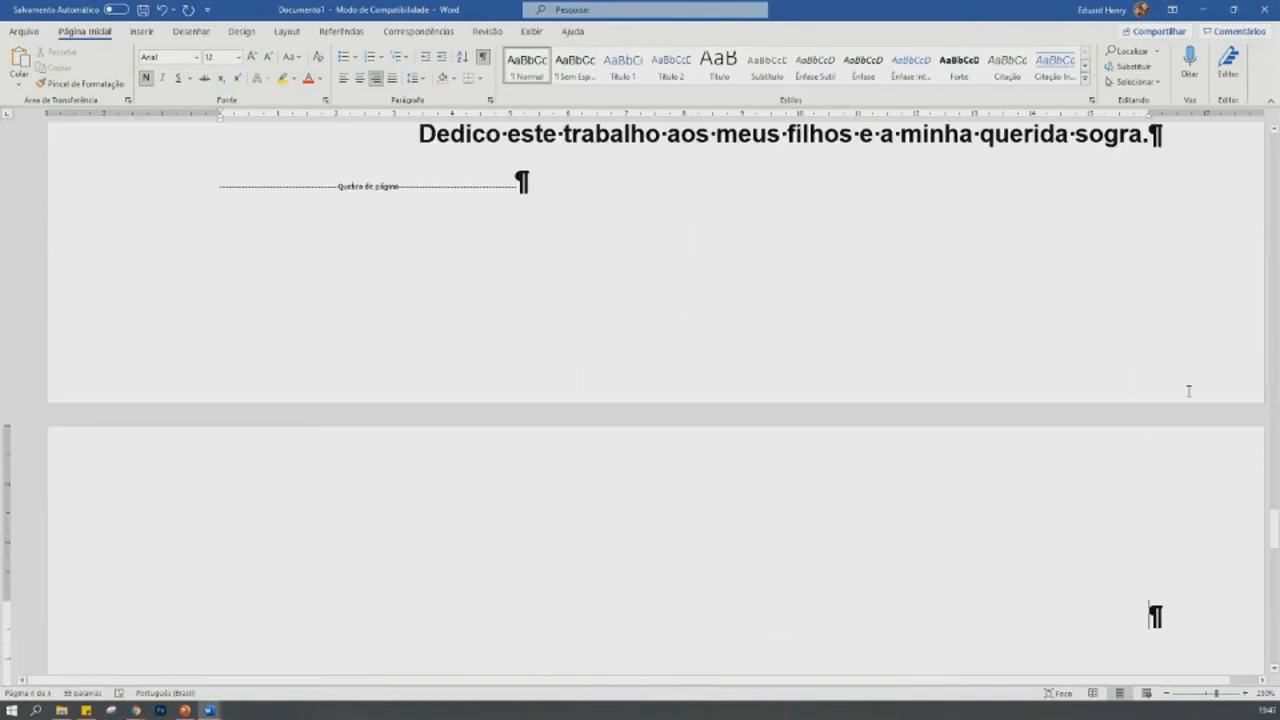
# - Set the first line of the new page to justified, non-bold text and write "AGRADECIMENTOS" on it
pyautogui.scroll(1, 1189, 391)
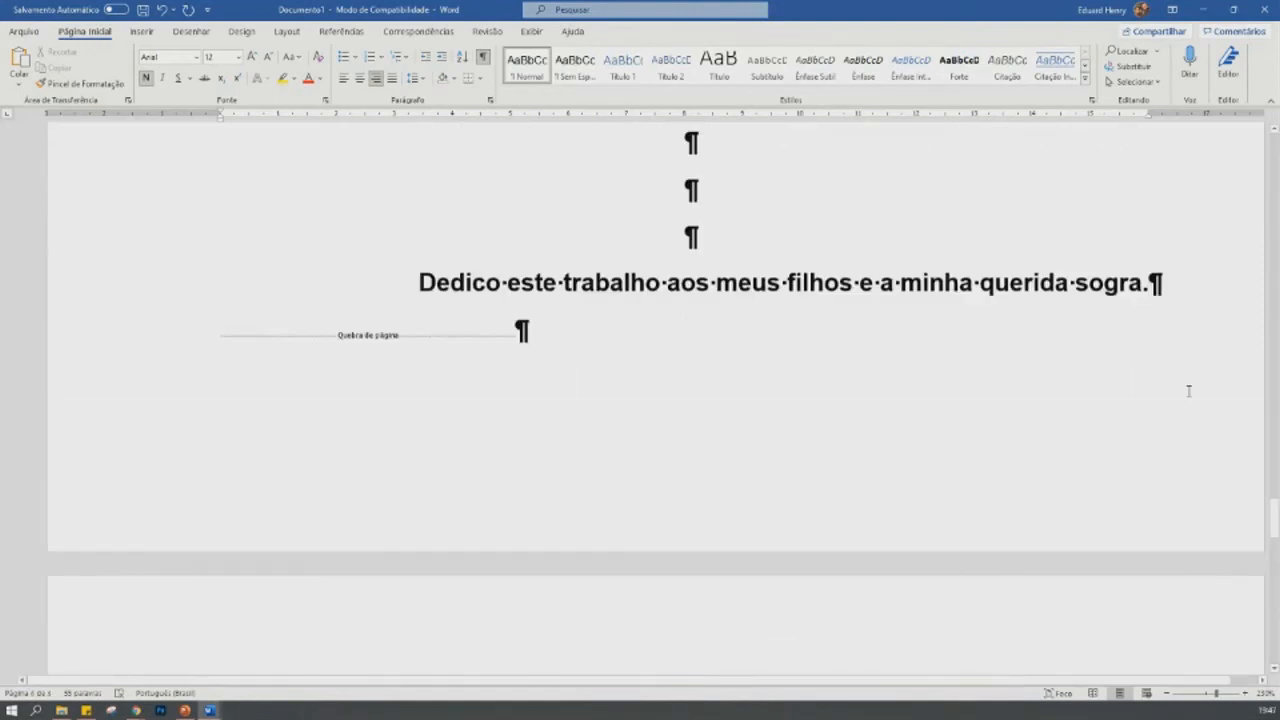
pyautogui.scroll(5, 1189, 391)
pyautogui.scroll(-1, 1186, 399)
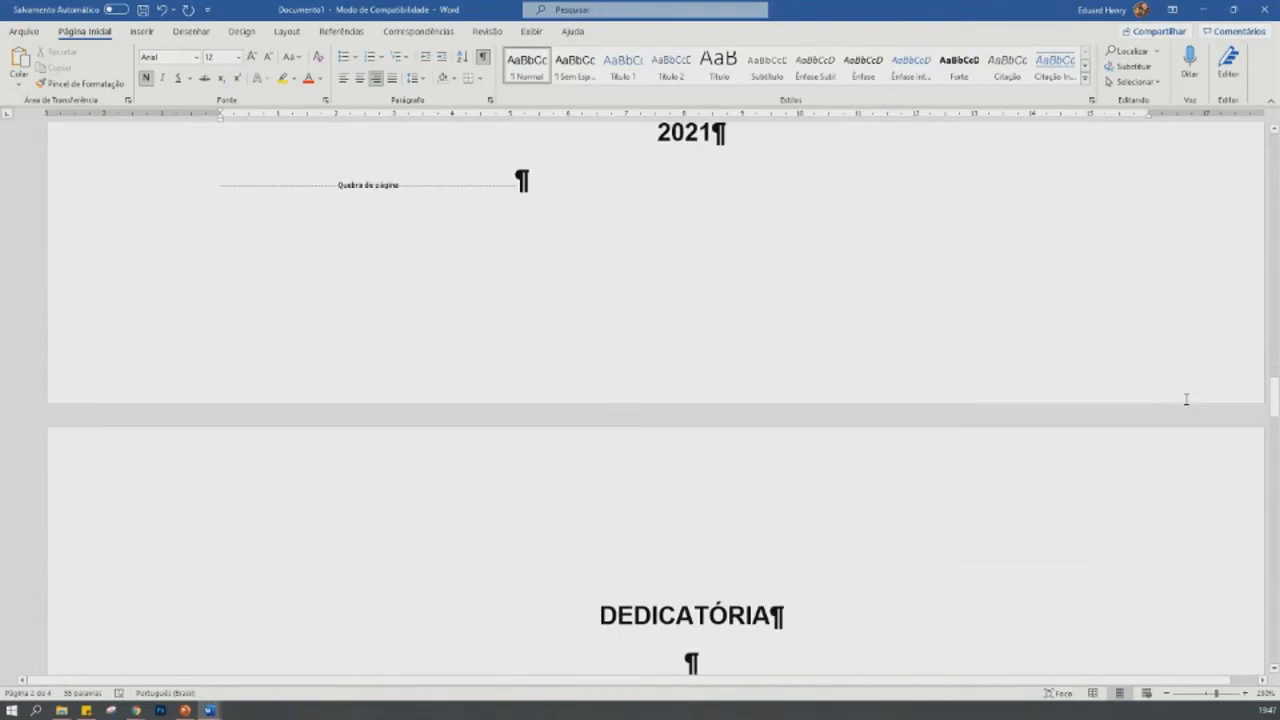
pyautogui.scroll(-12, 1186, 399)
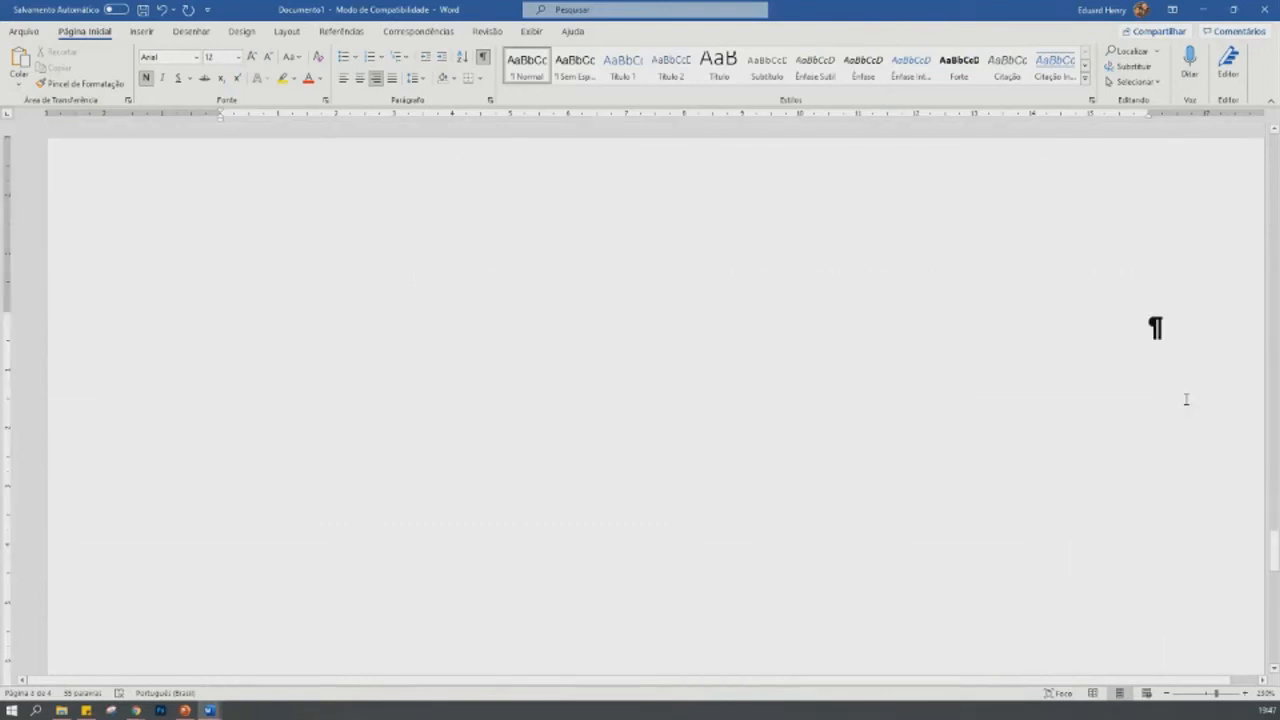
pyautogui.click(391, 84)
pyautogui.click(149, 80)
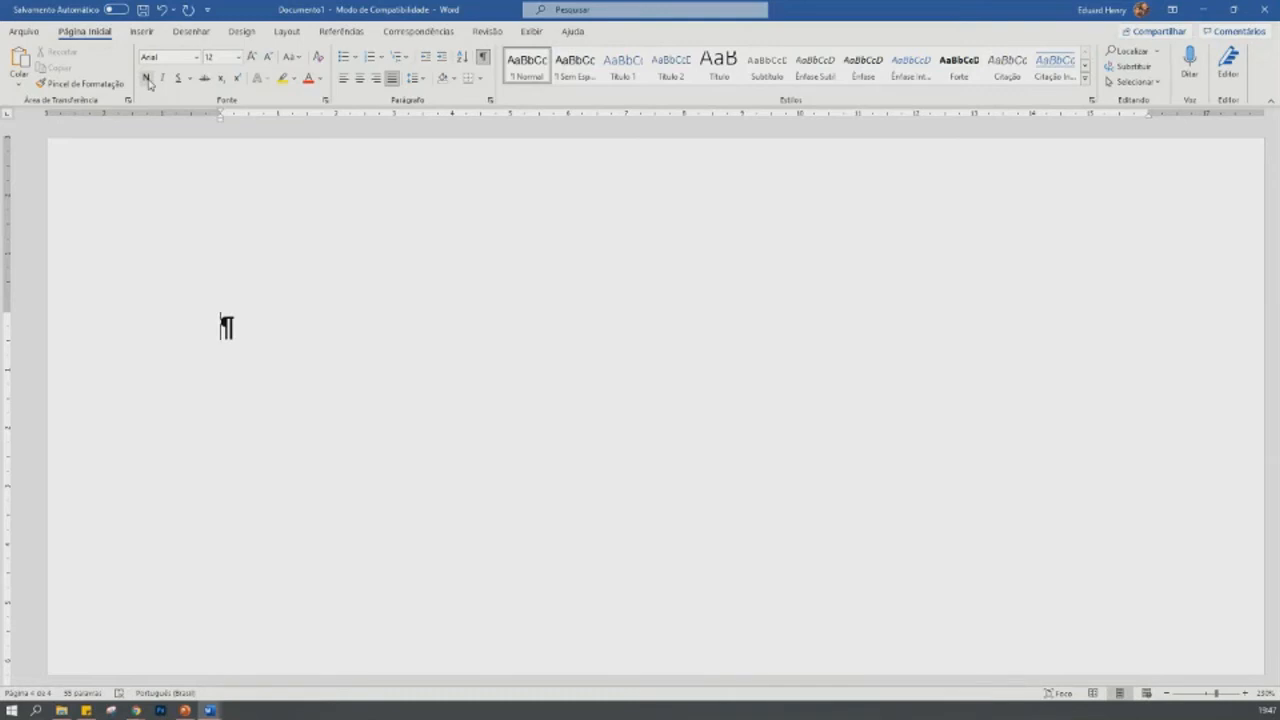
pyautogui.write('AGRADECIMENTOS')
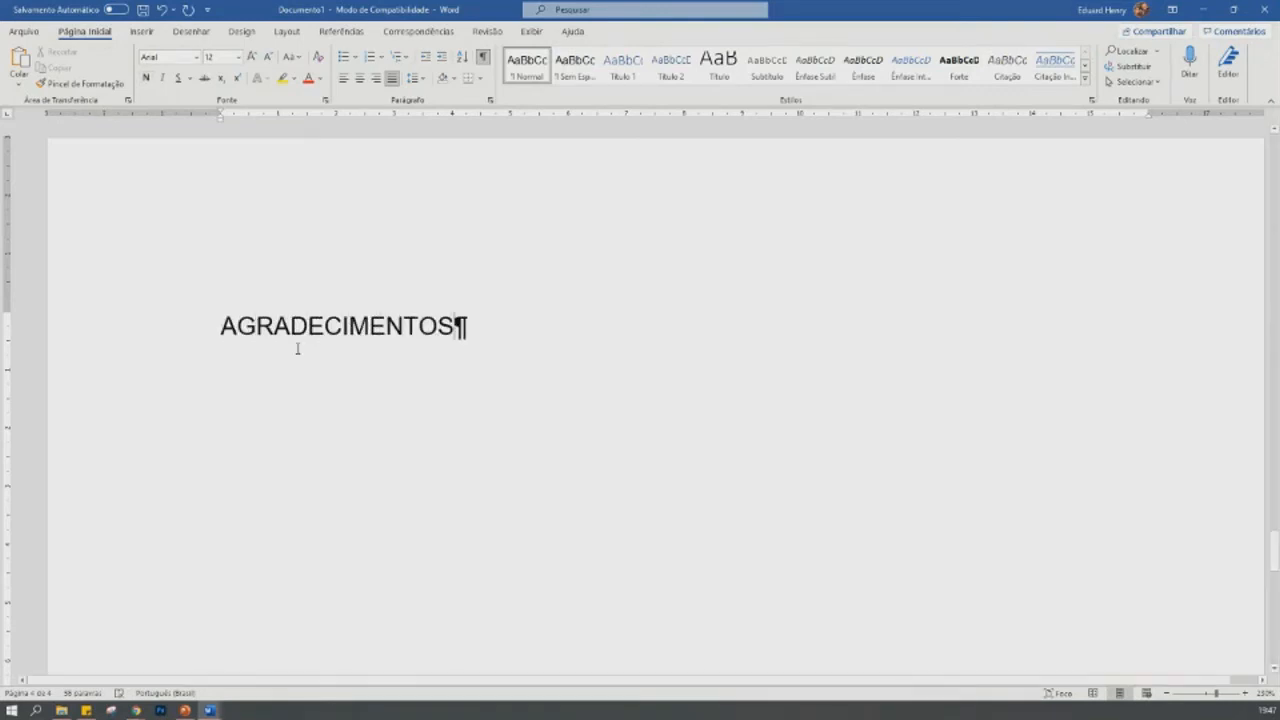
# - Center the AGRADECIMENTOS heading and make it bold
pyautogui.click(148, 333)
pyautogui.click(359, 78)
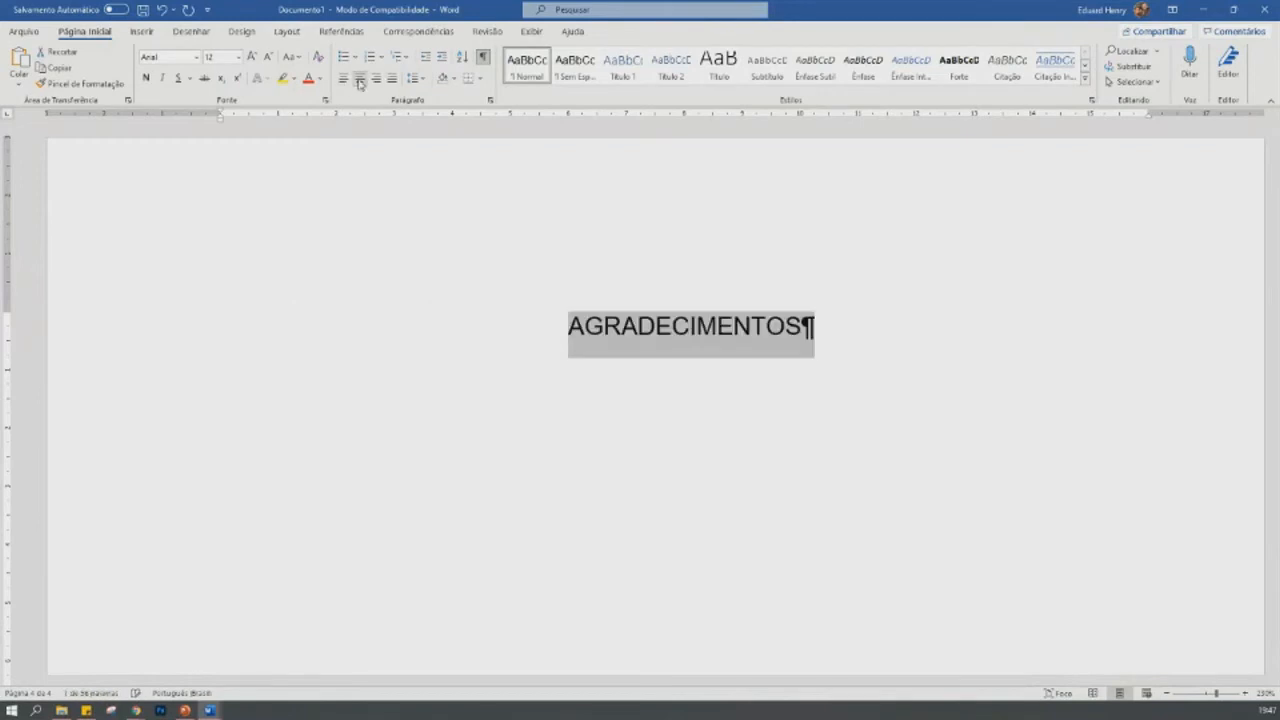
pyautogui.click(146, 79)
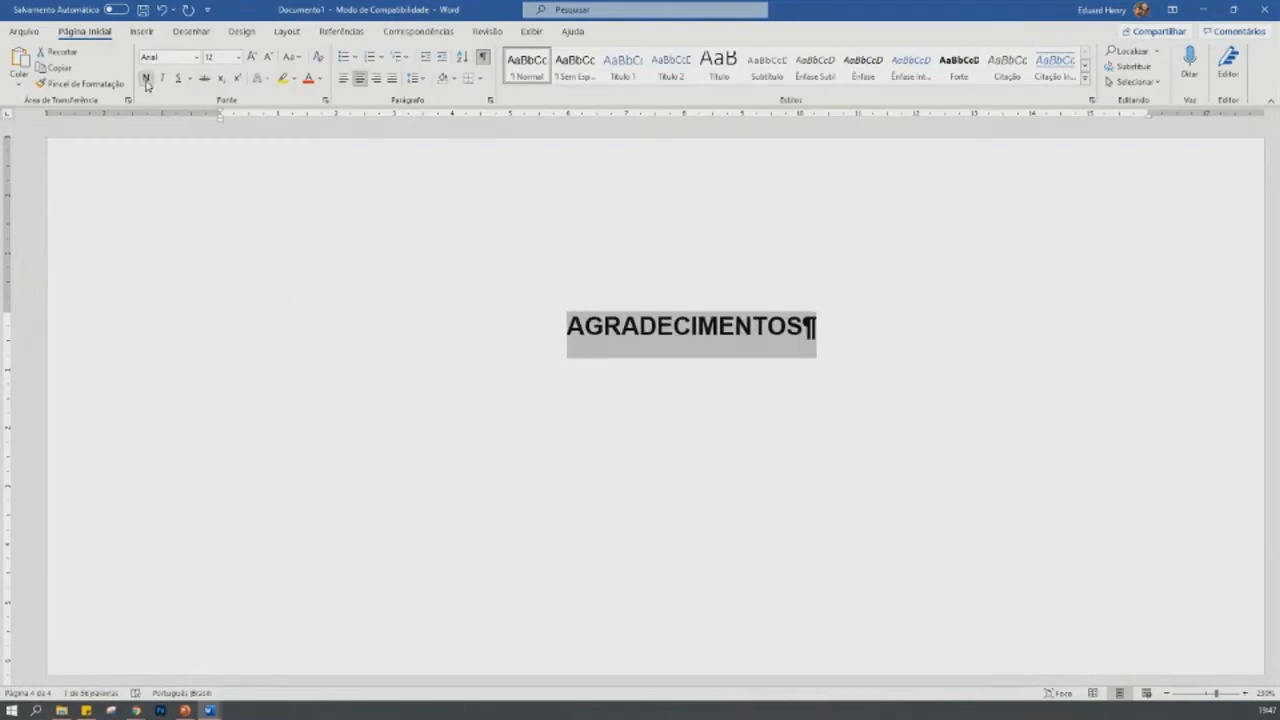
# - Add five blank lines below the AGRADECIMENTOS heading
pyautogui.click(857, 330)
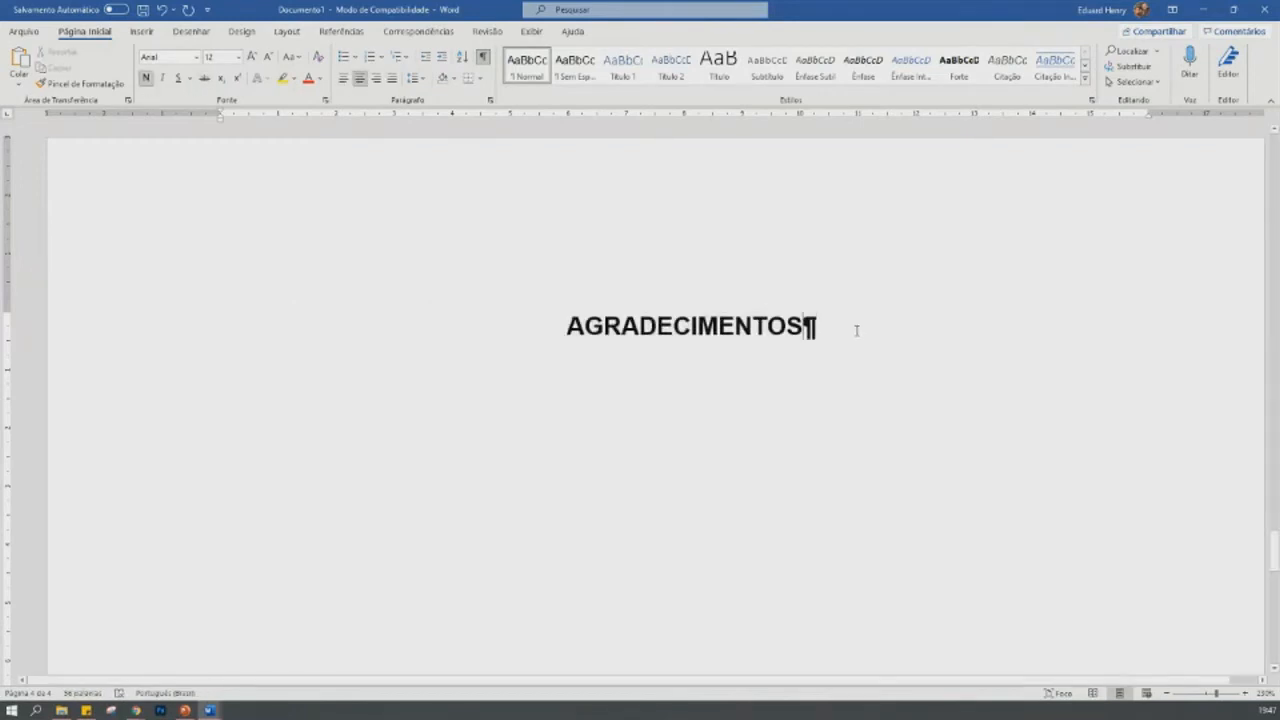
pyautogui.press('Return')
pyautogui.press('Return')
pyautogui.press('Return')
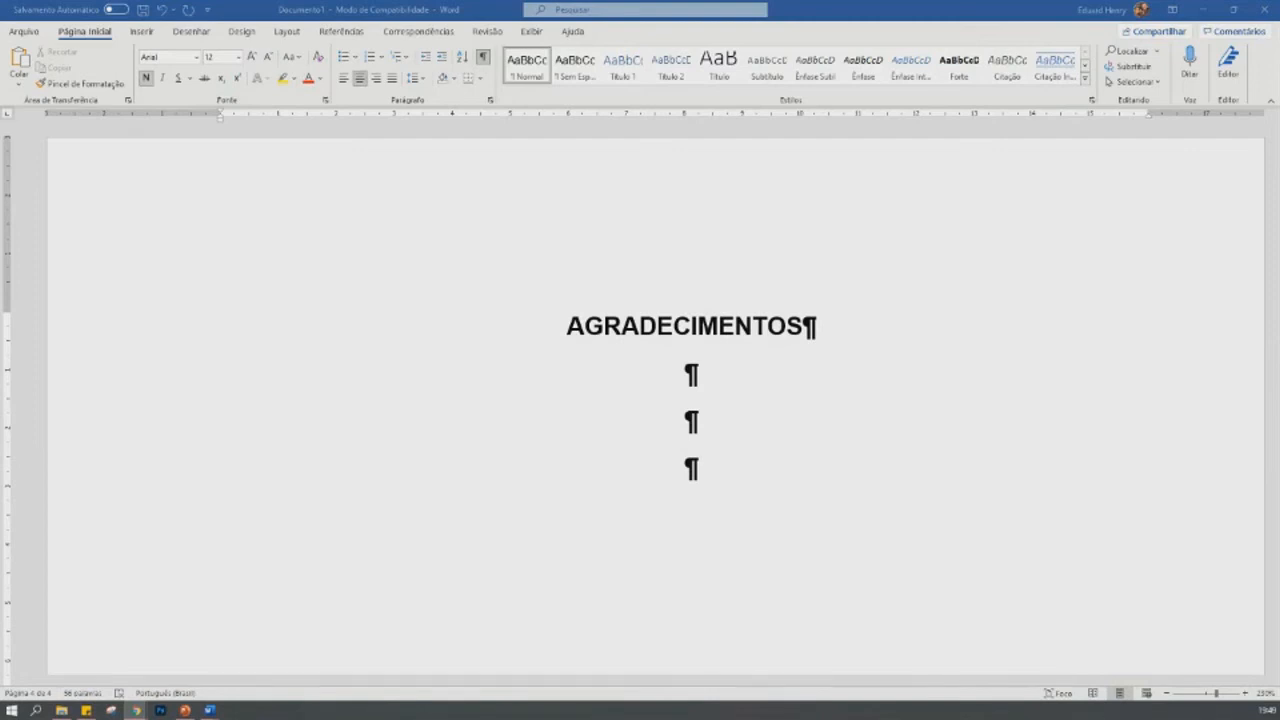
pyautogui.click(739, 467)
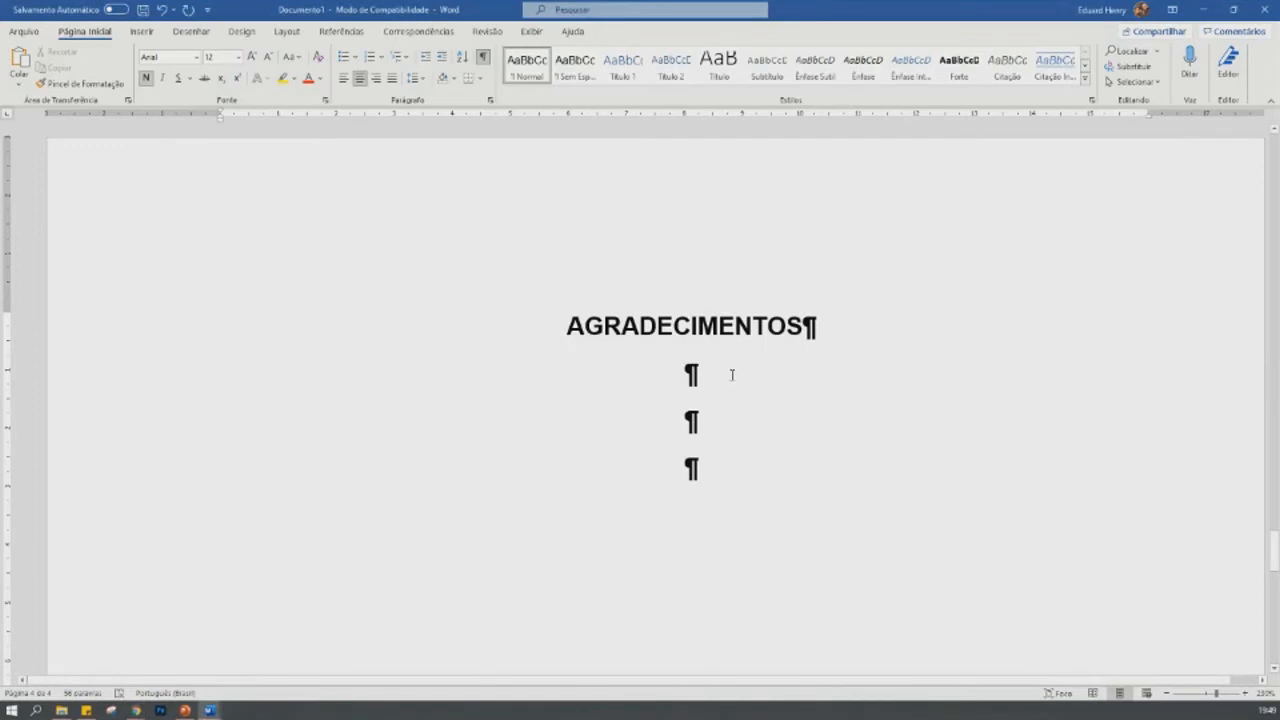
pyautogui.press('Return')
pyautogui.press('Return')
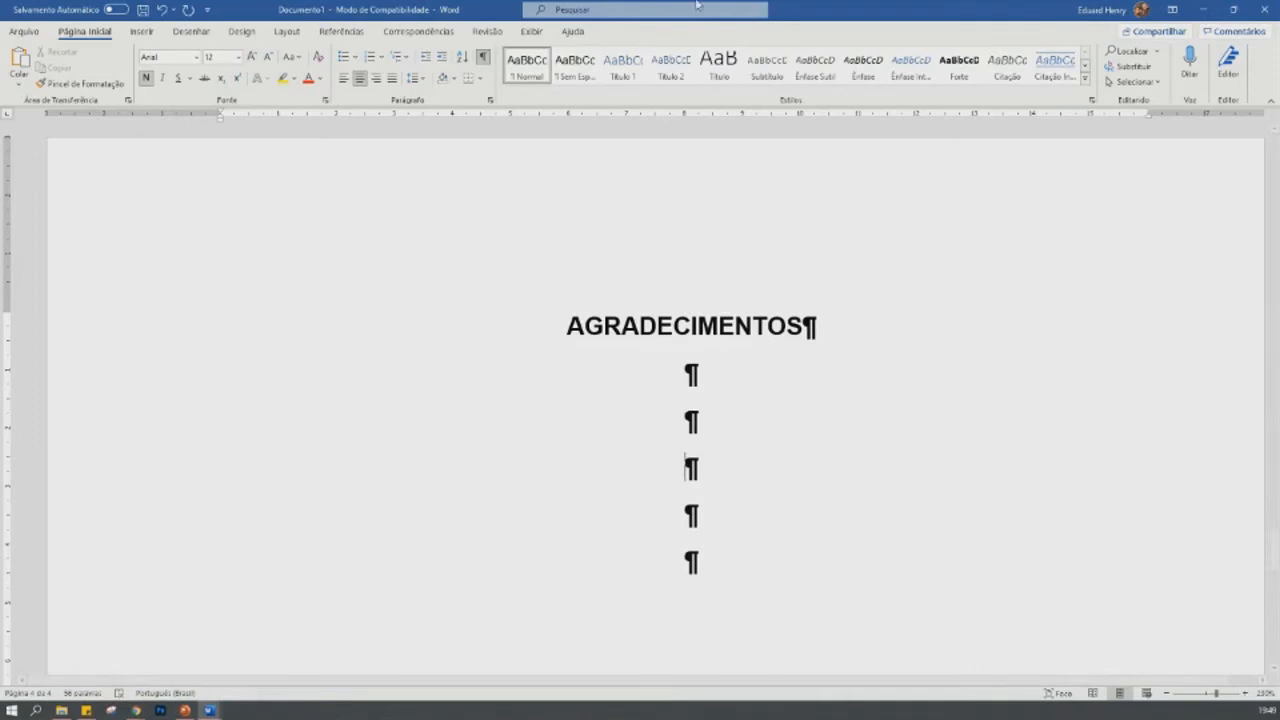
# - Apply the Normal style to the third blank line and write "Este trabalho só foi possível graças ao financiamento do Banco do Brasil, da Caixa Econômica e do meu pai."
pyautogui.click(521, 68)
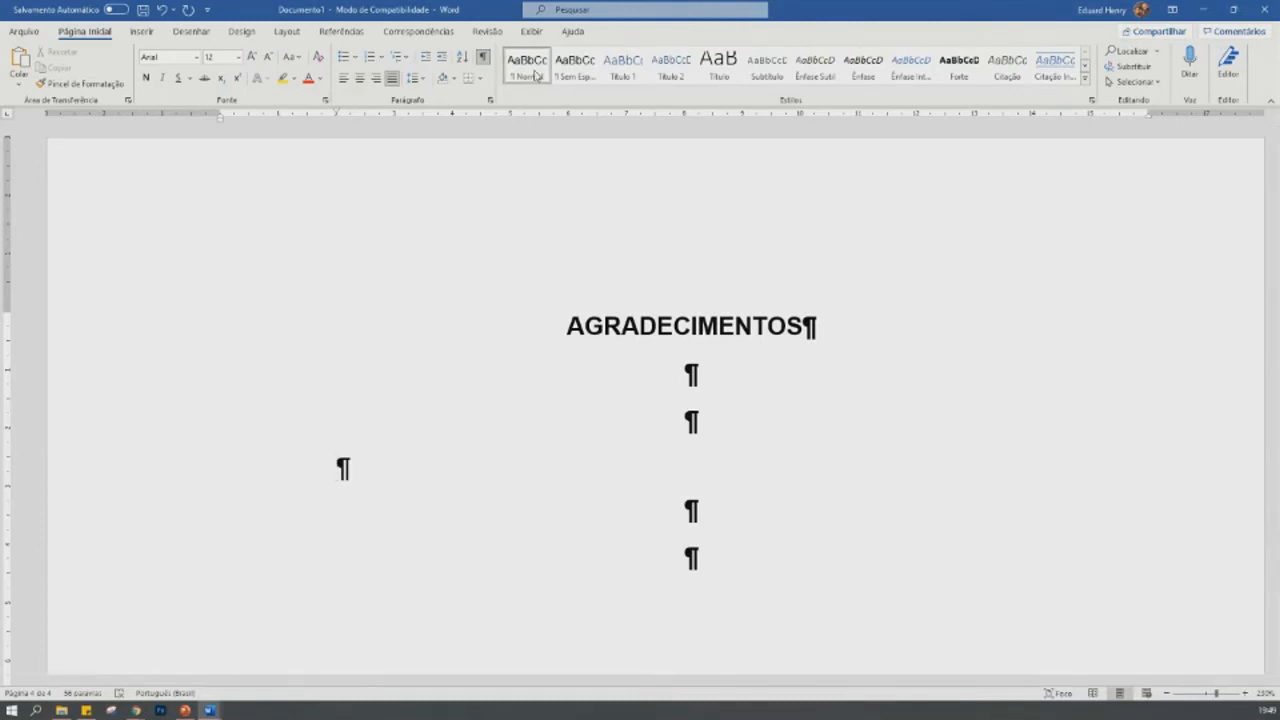
pyautogui.write('Este ')
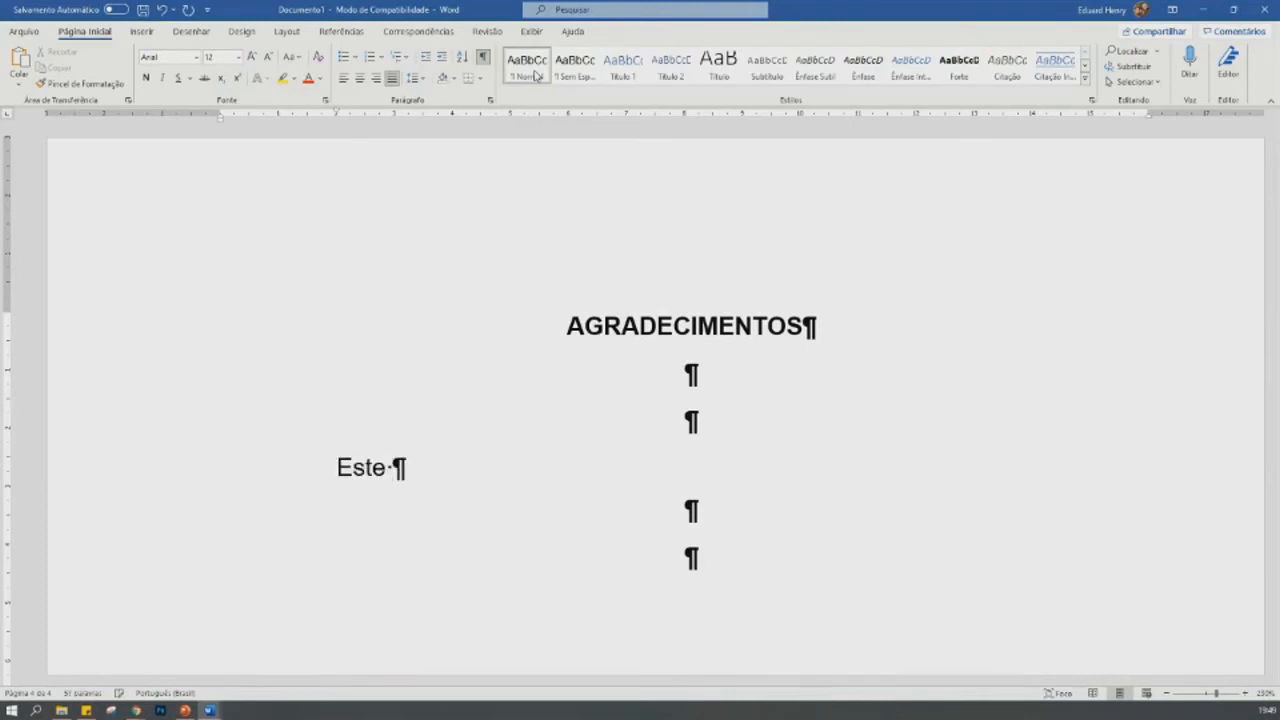
pyautogui.write('trabalho ')
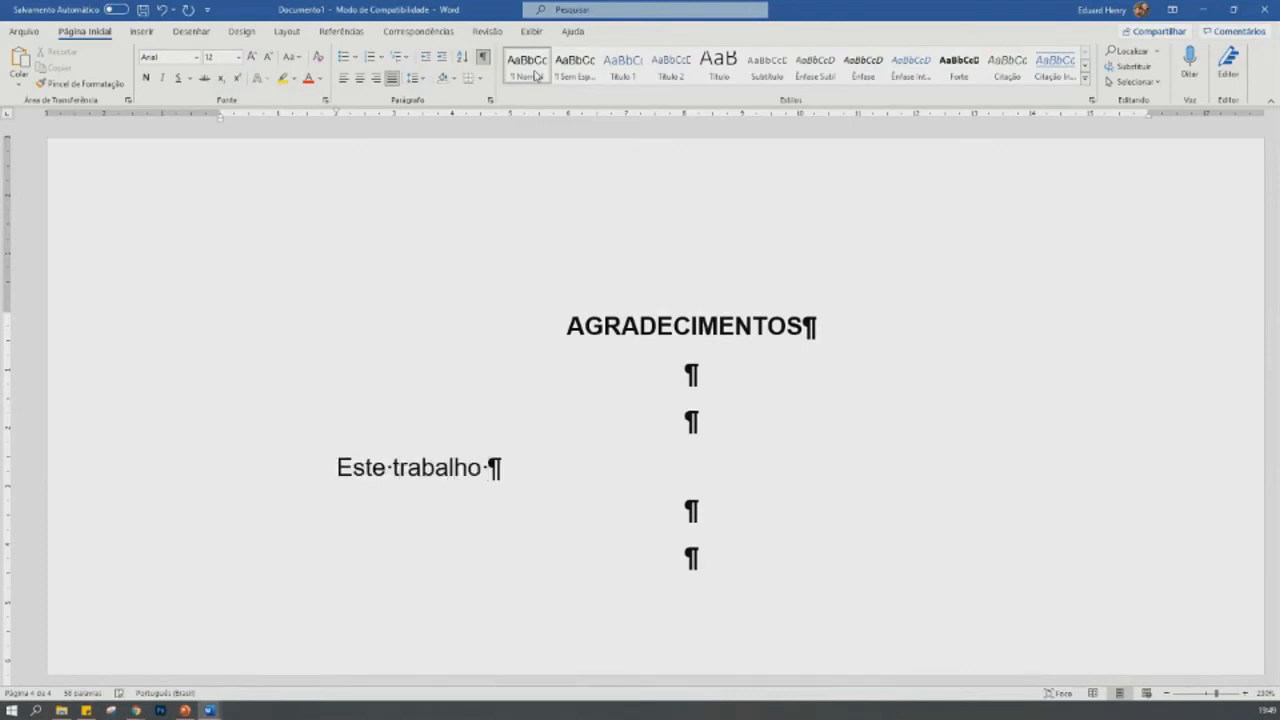
pyautogui.write('só foi possível')
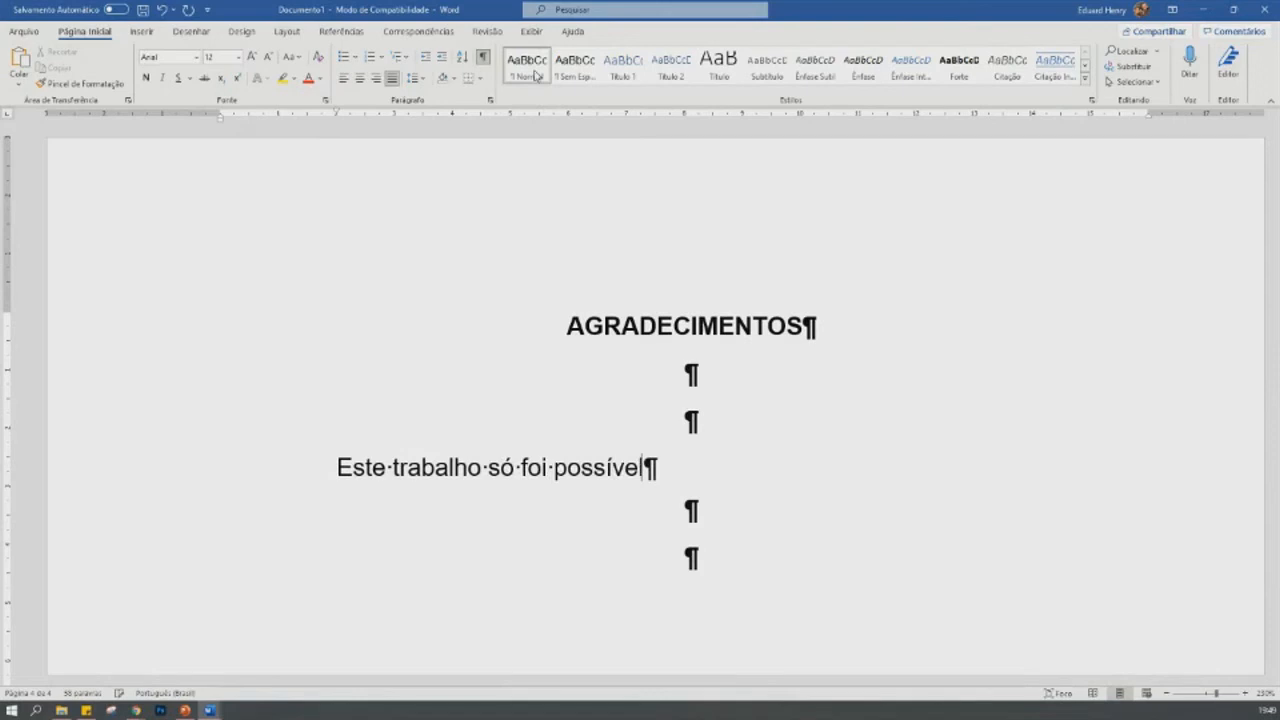
pyautogui.write(' graças ao fi')
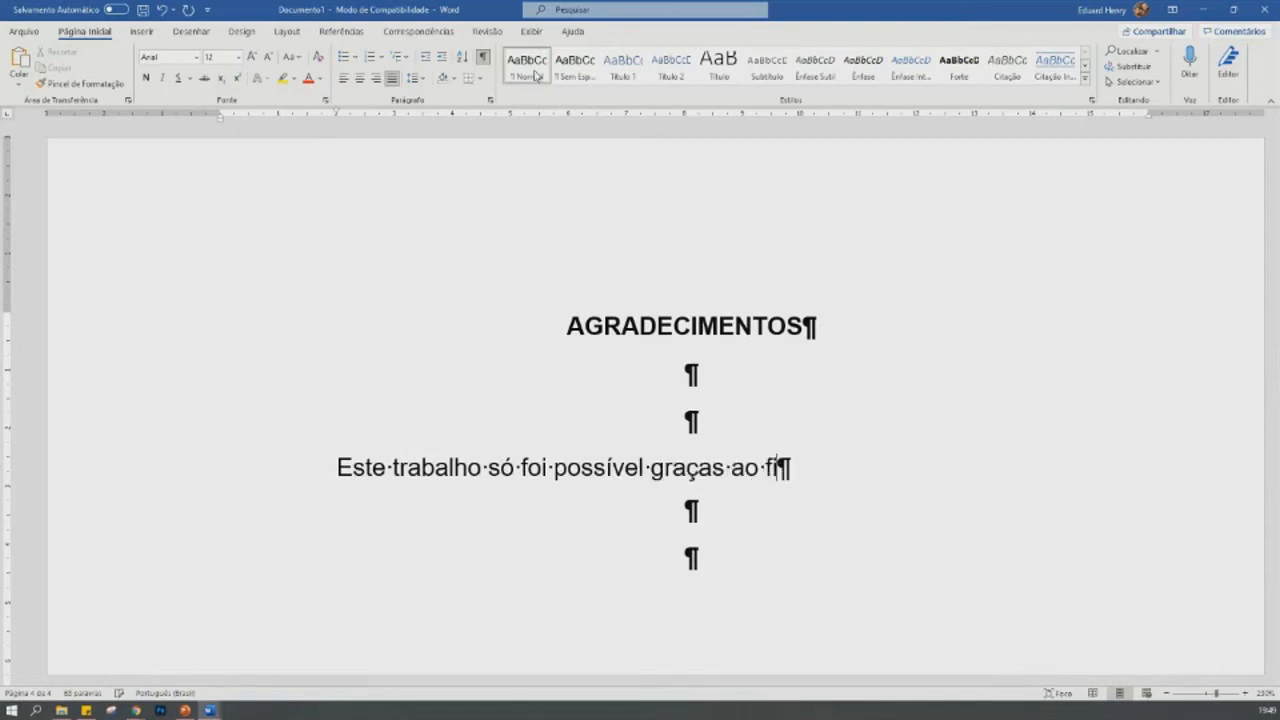
pyautogui.write('nanciamento ')
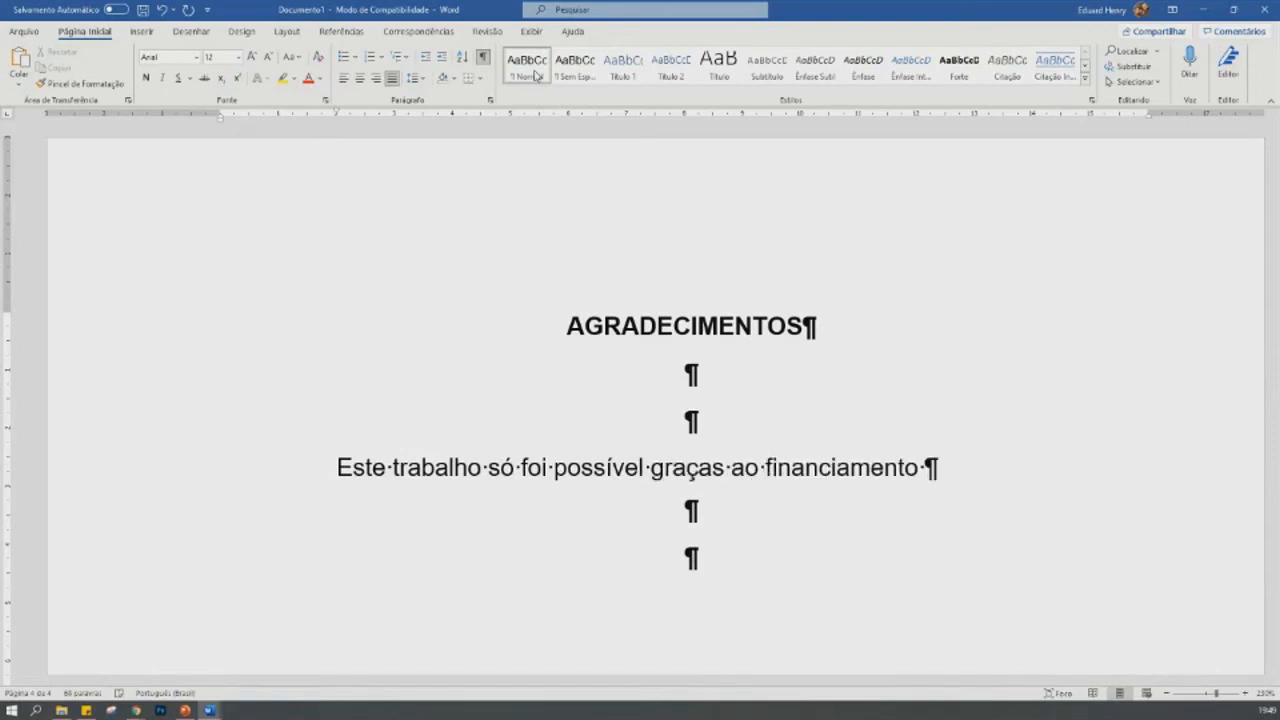
pyautogui.write('do Banco do ')
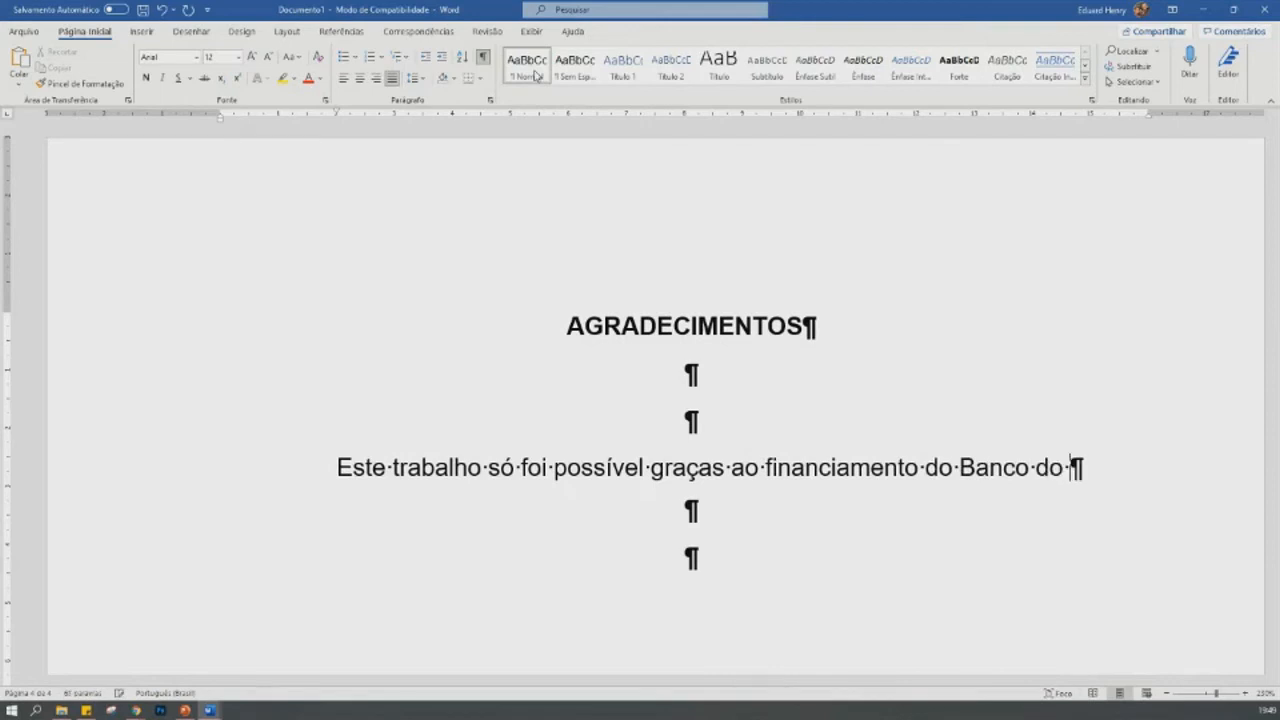
pyautogui.write('Brasil, da Ca')
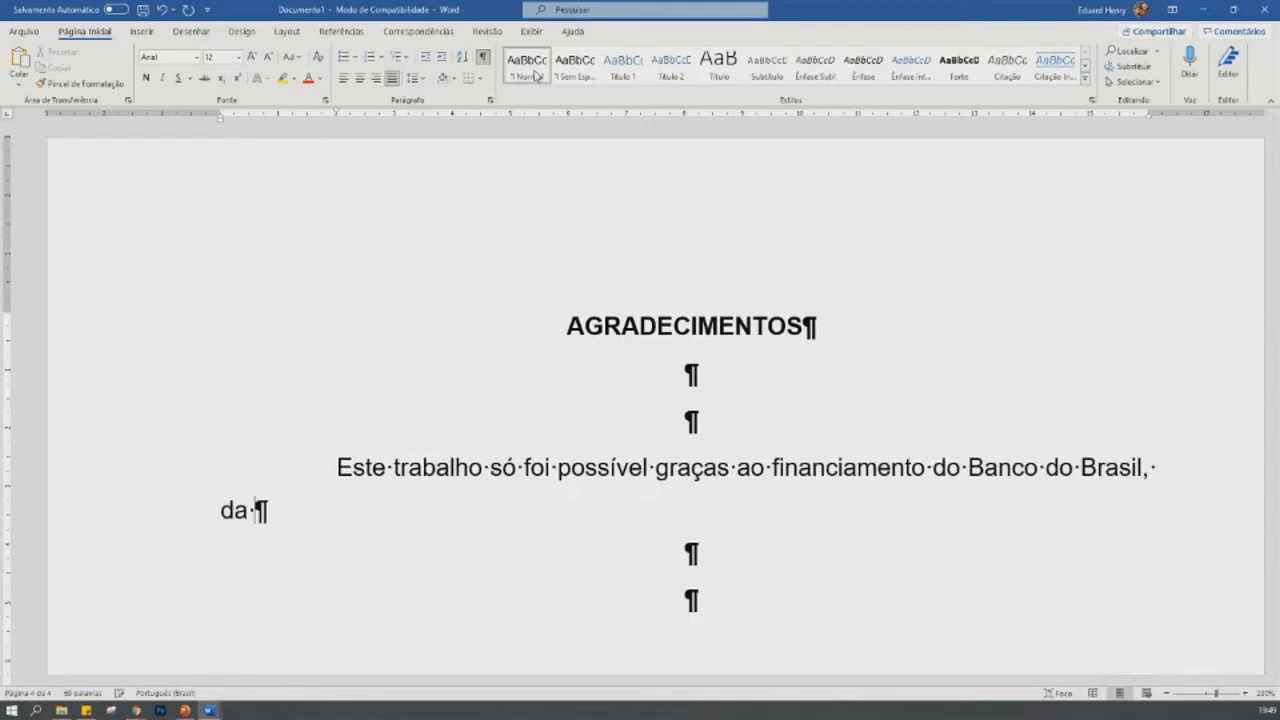
pyautogui.write('ixa ')
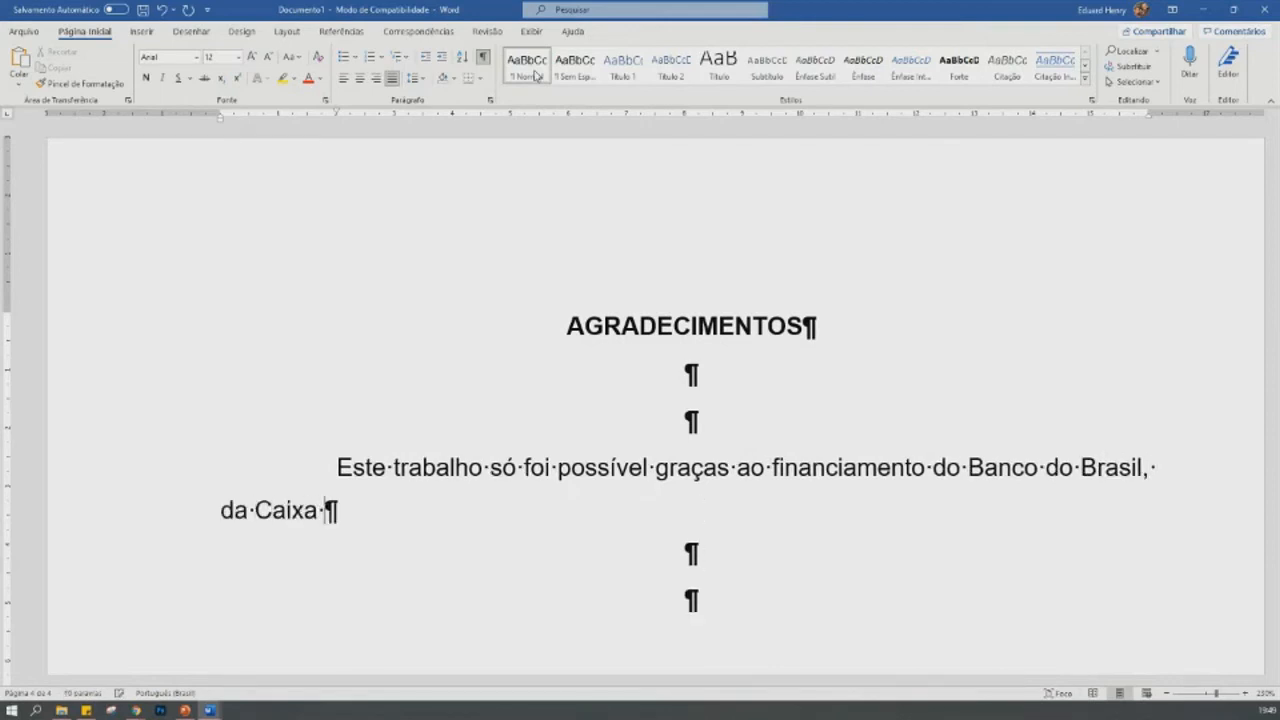
pyautogui.write('Econômica e d')
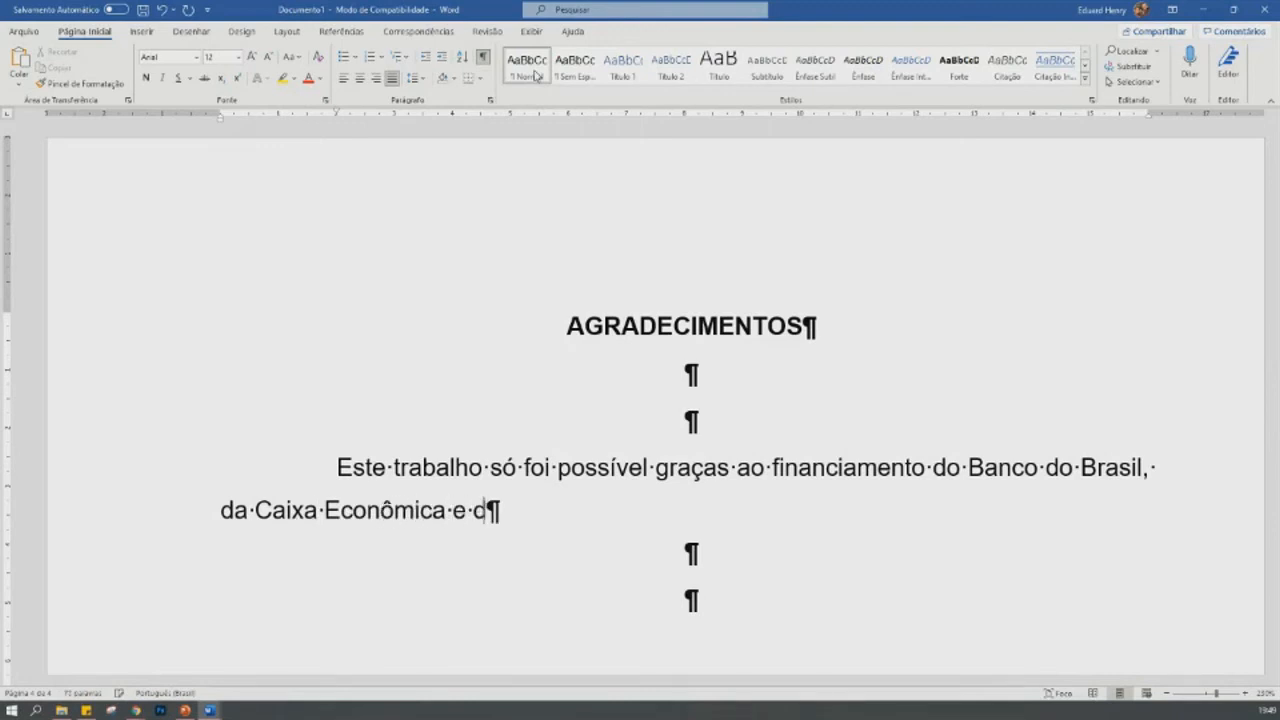
pyautogui.write('o meu pai.')
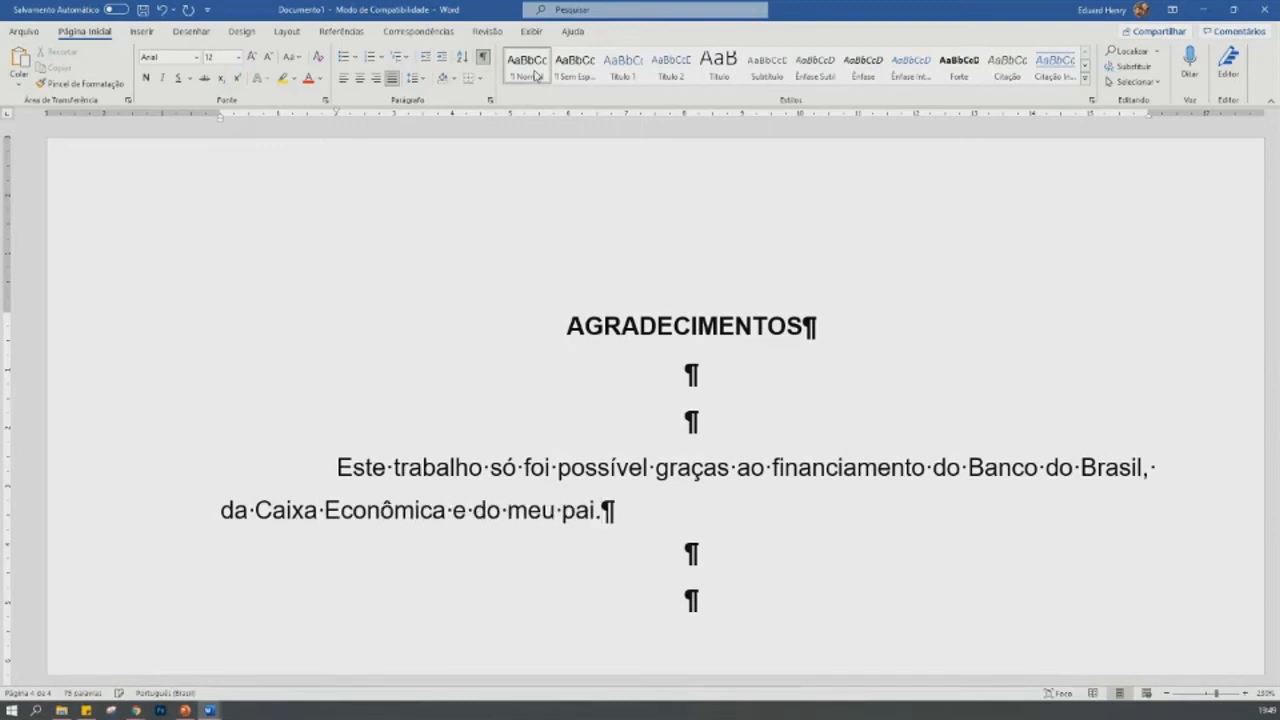
# - Copy the acknowledgements sentence and paste it four times to fill out several paragraphs of text
pyautogui.hotkey('shift', 'Up')
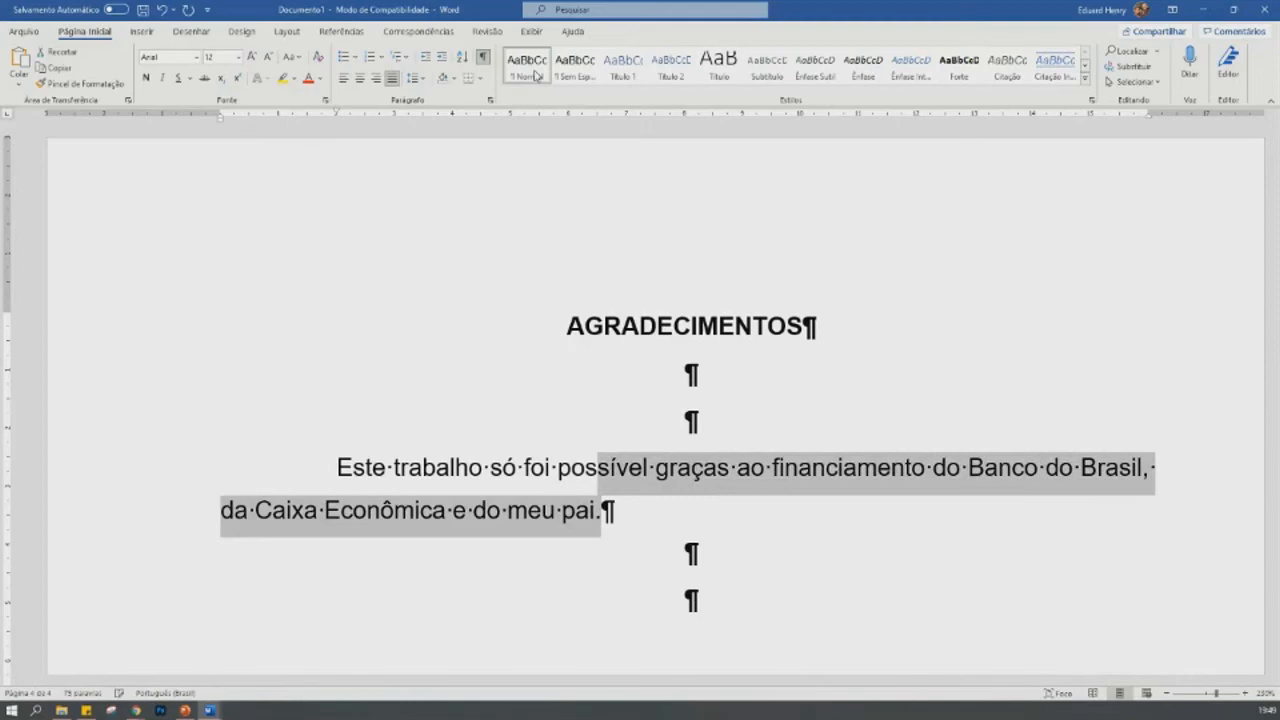
pyautogui.hotkey('shift', 'Home')
pyautogui.hotkey('ctrl', 'c')
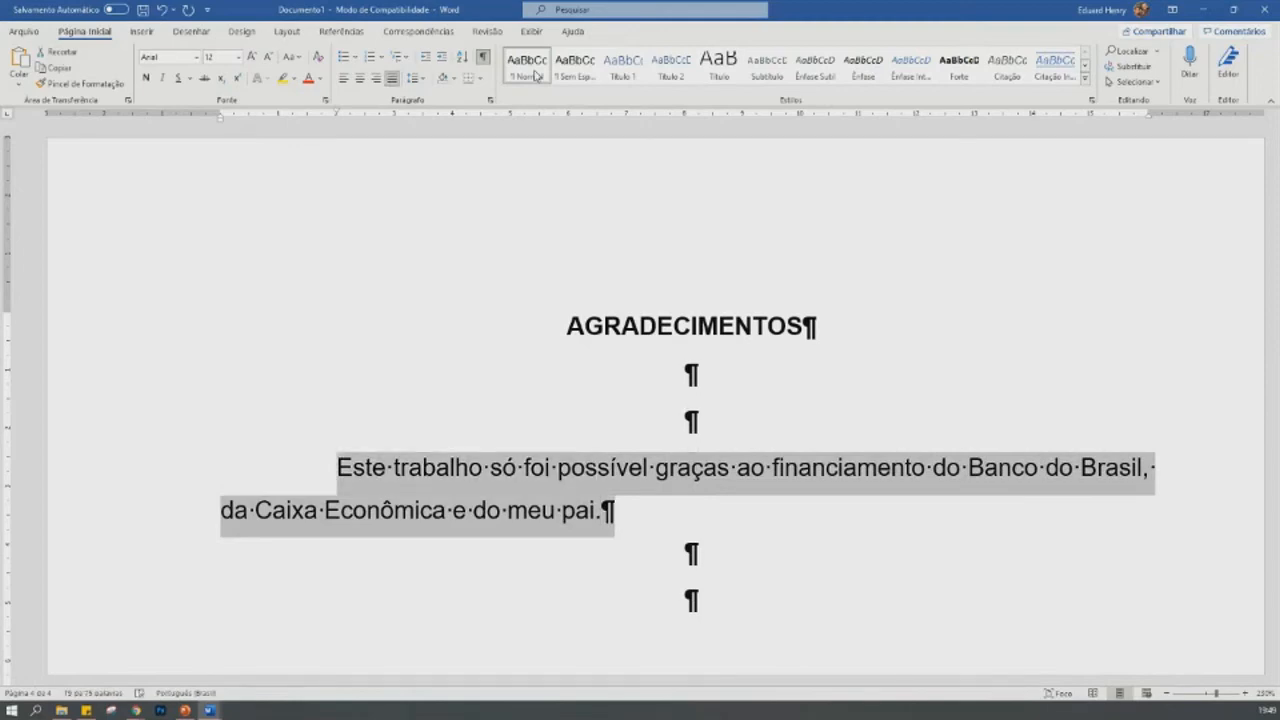
pyautogui.press('Down')
pyautogui.press('Up')
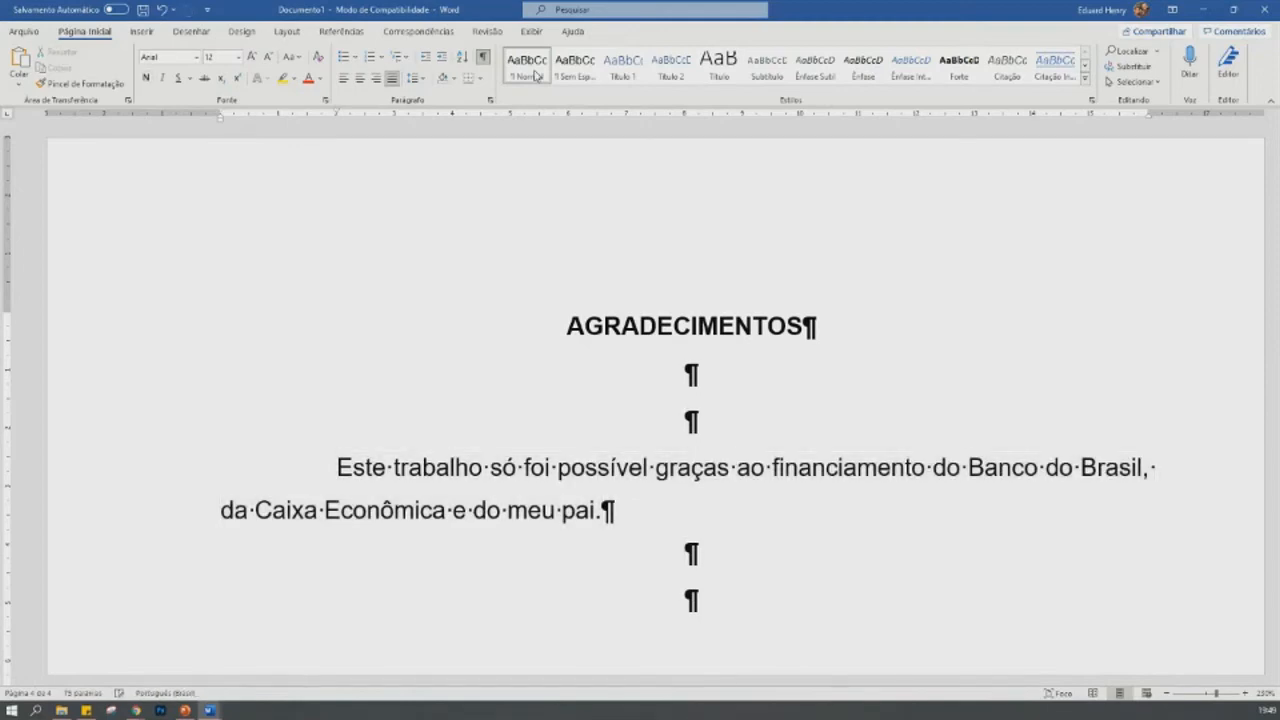
pyautogui.hotkey('ctrl', 'v')
pyautogui.hotkey('ctrl', 'v')
pyautogui.hotkey('ctrl', 'v')
pyautogui.hotkey('ctrl', 'v')
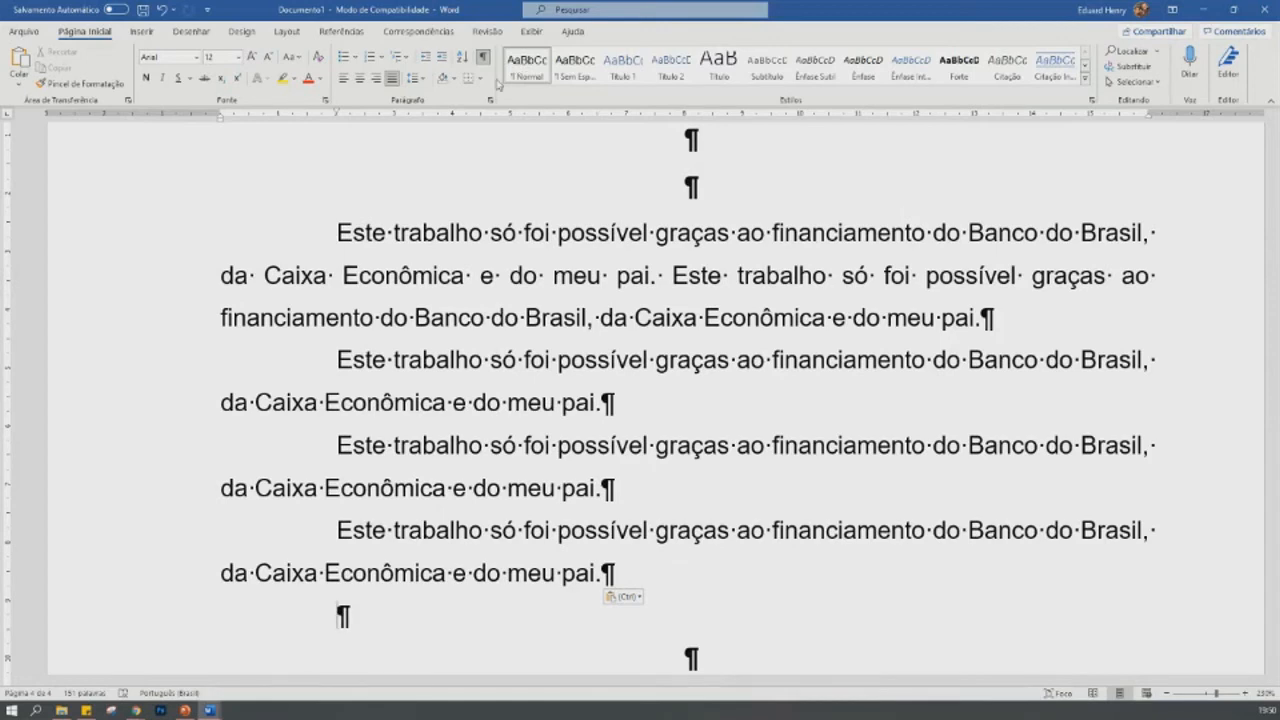
# - Insert a page break after the last acknowledgements paragraph and check where the new page begins
pyautogui.scroll(3, 596, 360)
pyautogui.scroll(-3, 596, 360)
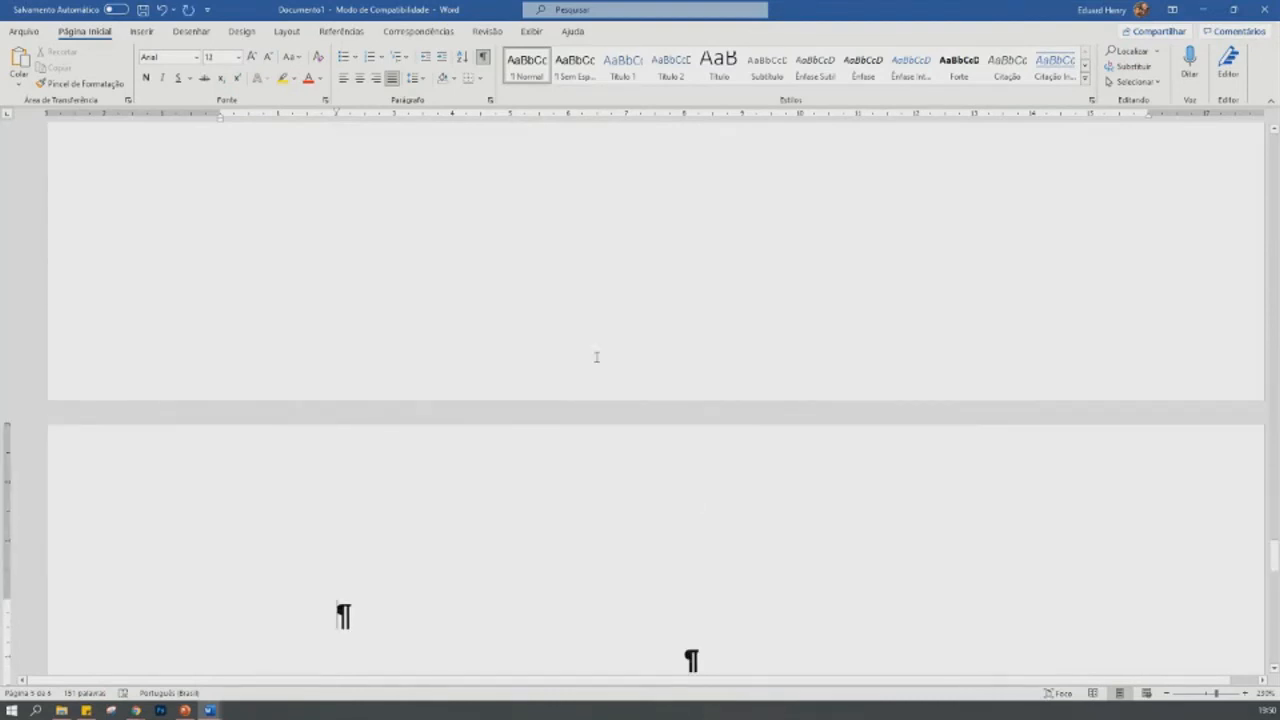
pyautogui.scroll(5, 596, 357)
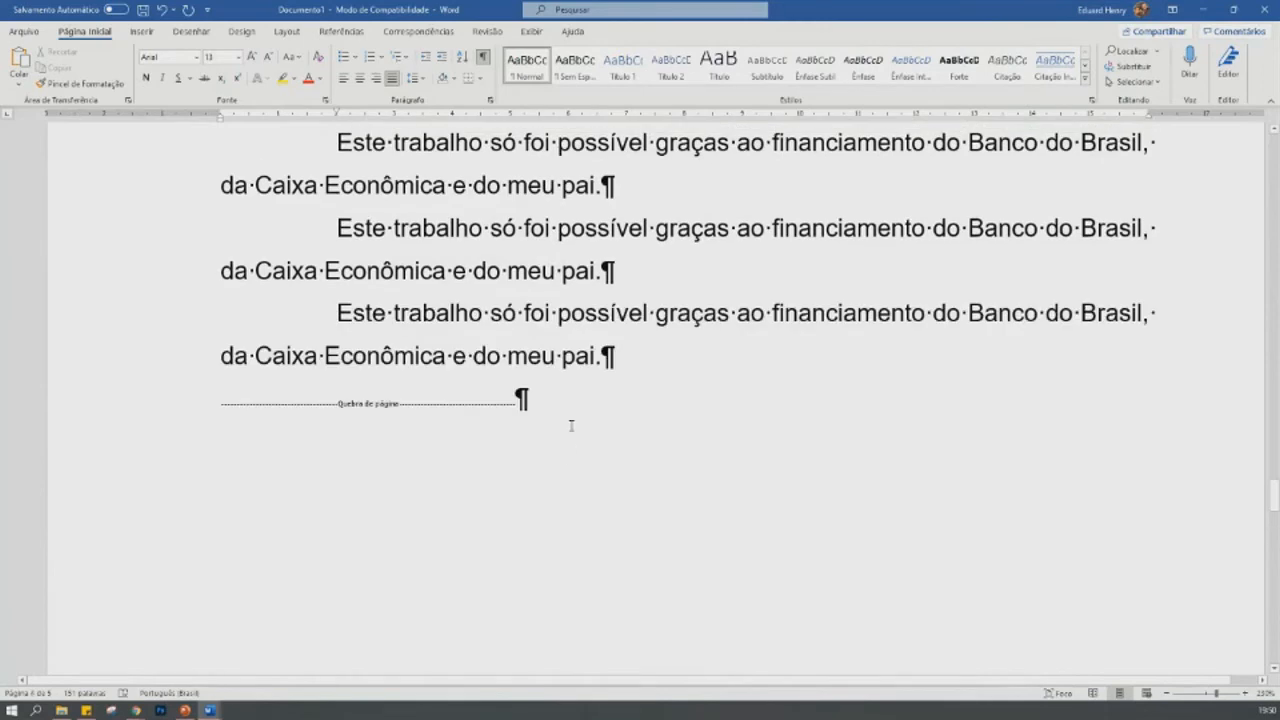
pyautogui.click(597, 403)
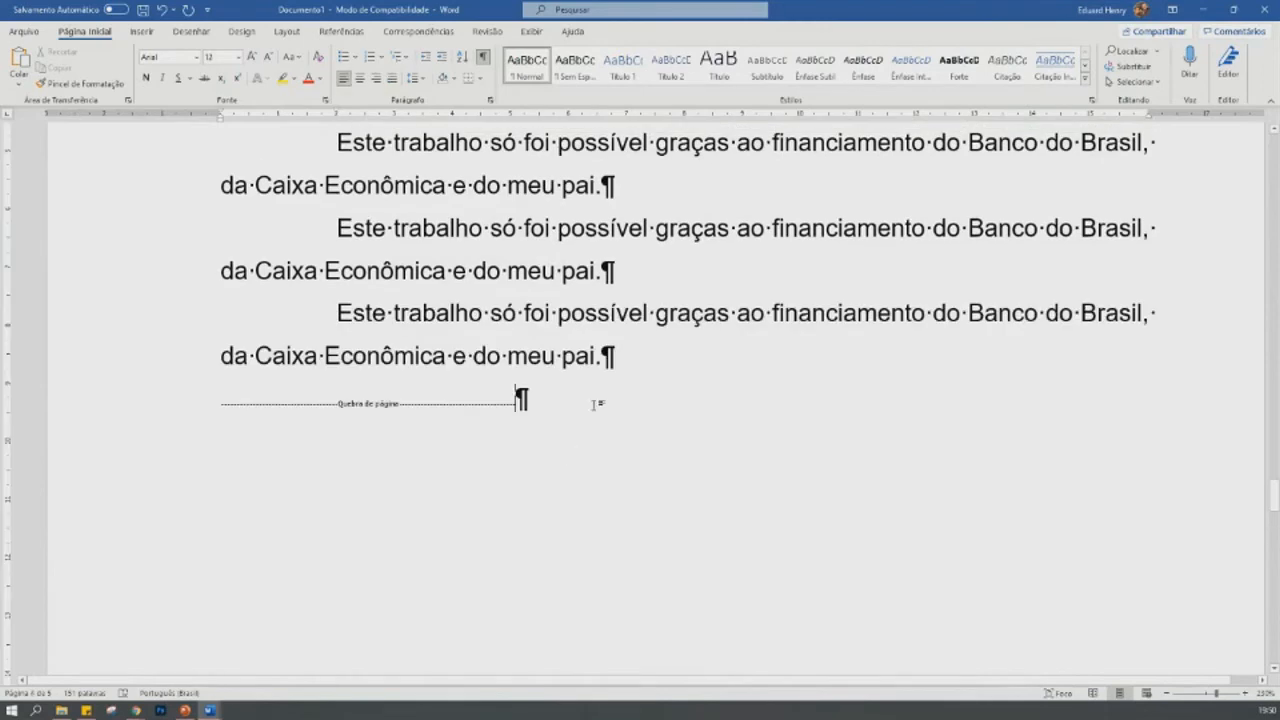
pyautogui.click(674, 347)
pyautogui.scroll(6, 664, 360)
pyautogui.scroll(-5, 664, 360)
pyautogui.scroll(-3, 664, 362)
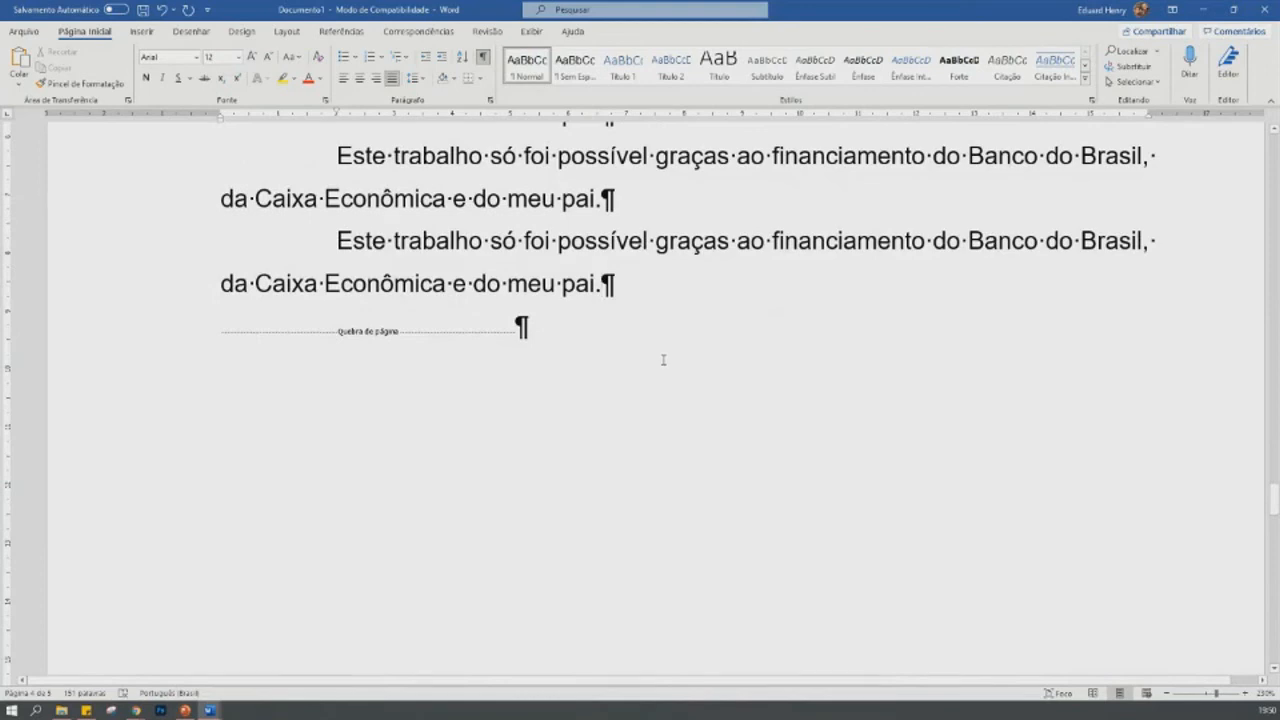
pyautogui.scroll(-10, 660, 350)
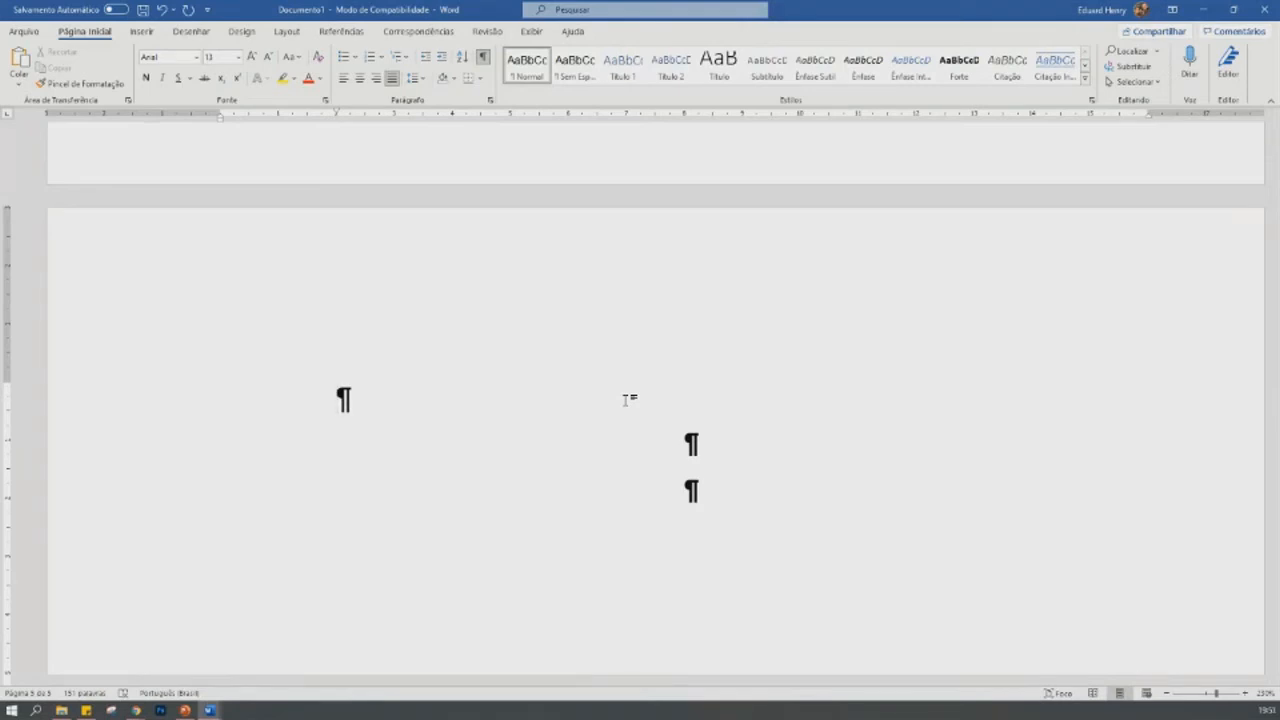
# - Write "Epigrafe" on the first line of the page after the acknowledgements
pyautogui.write('epigraf')
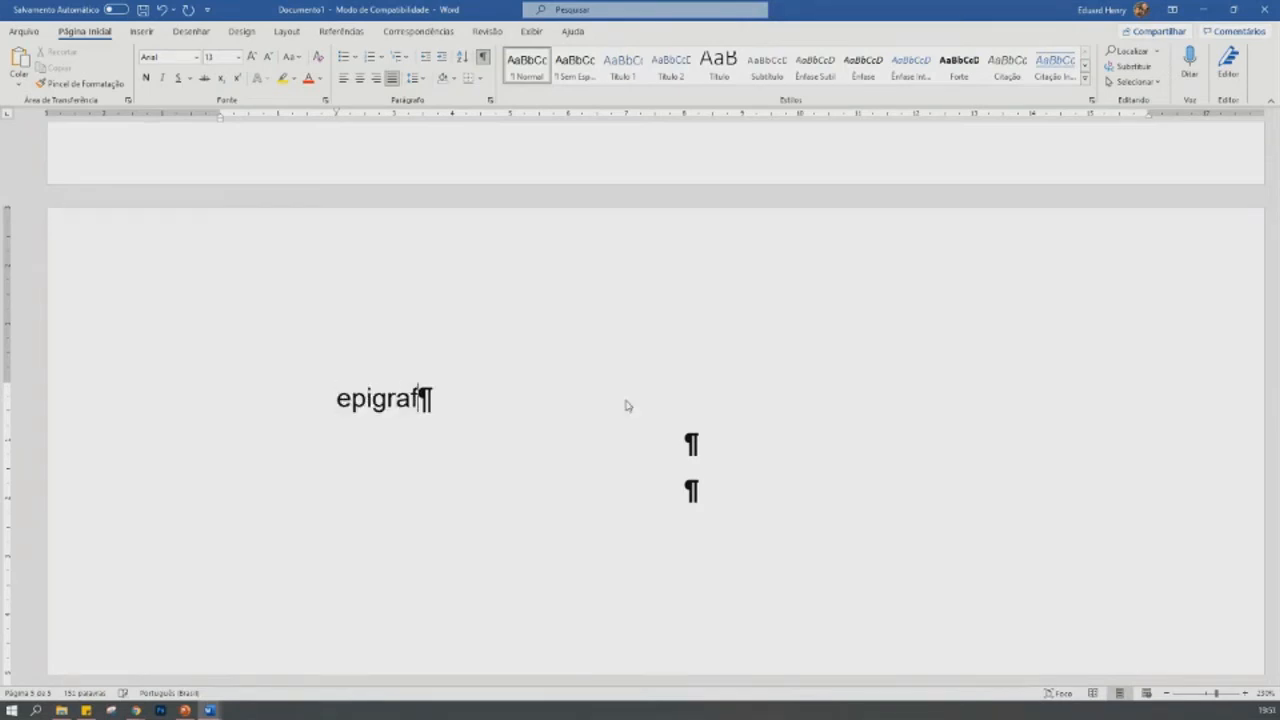
pyautogui.write('e')
pyautogui.press('Return')
pyautogui.scroll(3, 627, 405)
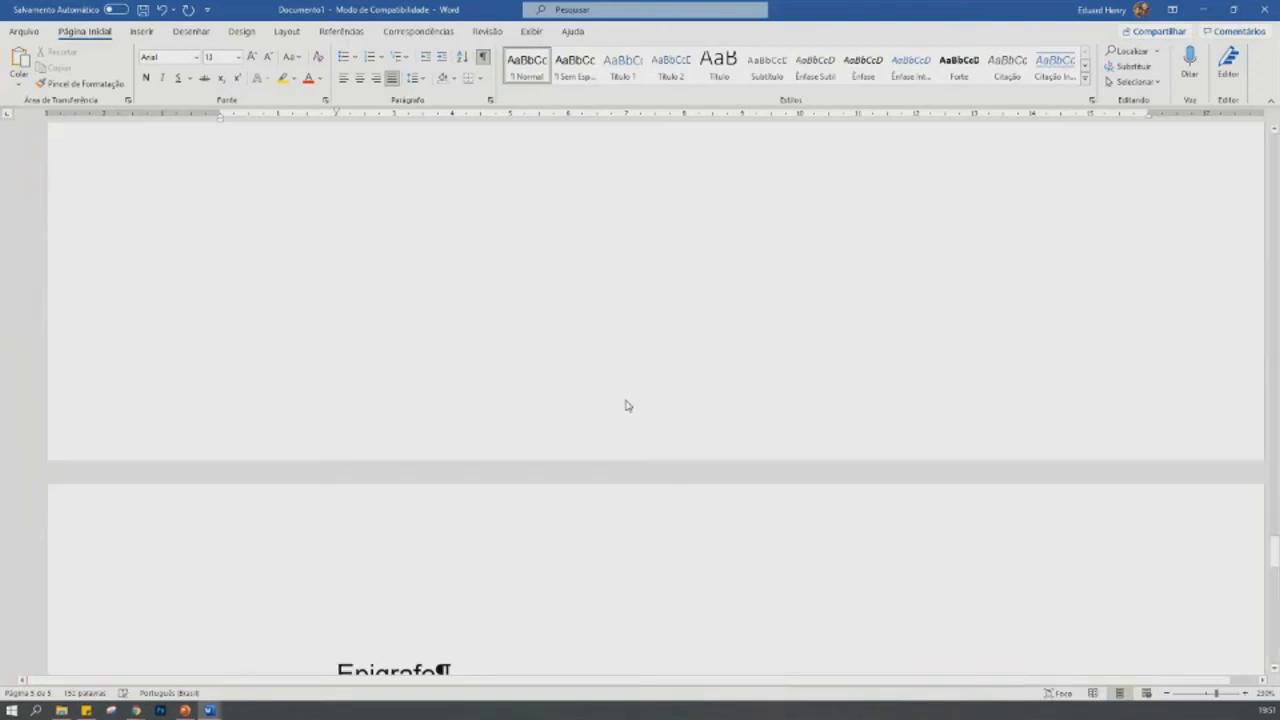
pyautogui.scroll(10, 627, 406)
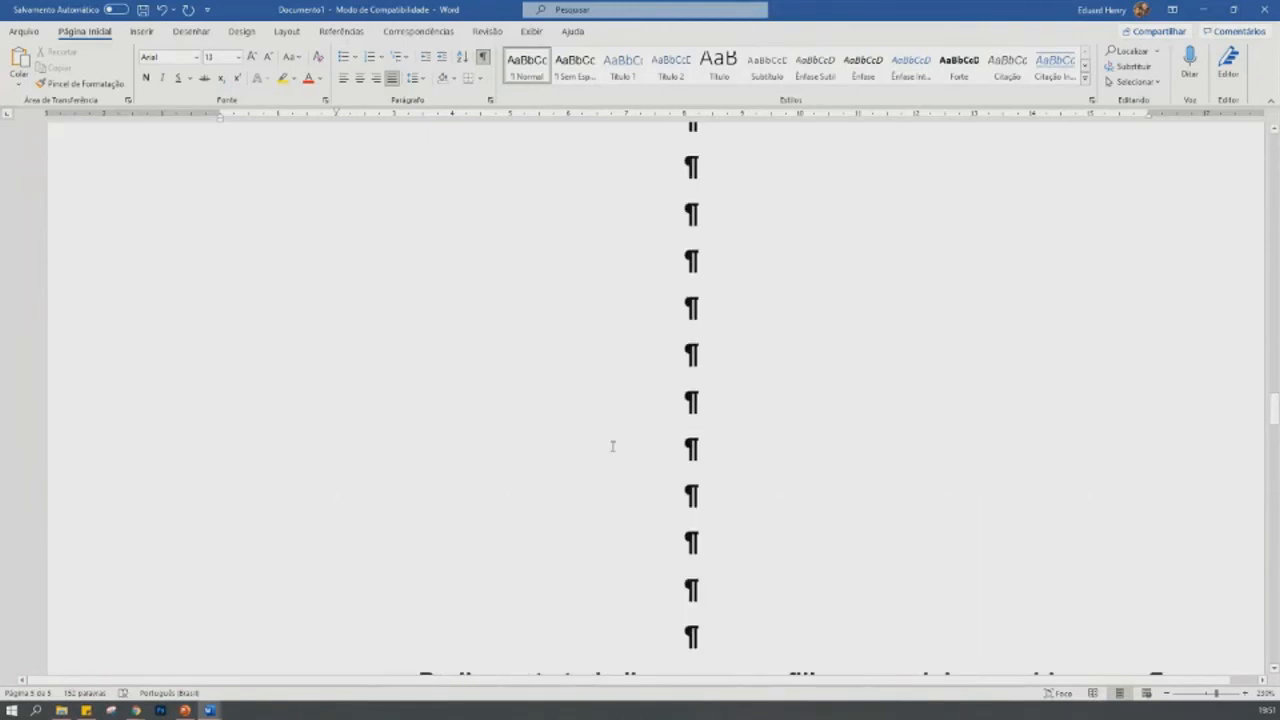
pyautogui.scroll(8, 613, 446)
pyautogui.scroll(-8, 613, 446)
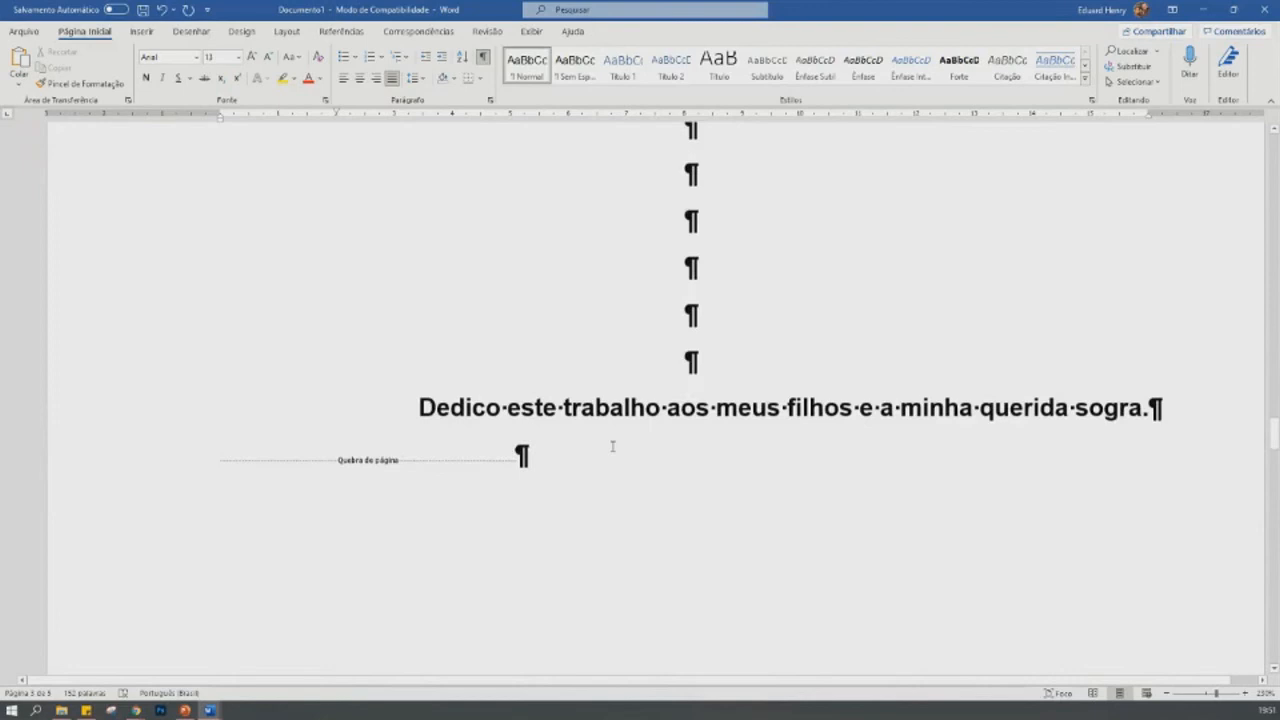
pyautogui.scroll(-6, 613, 446)
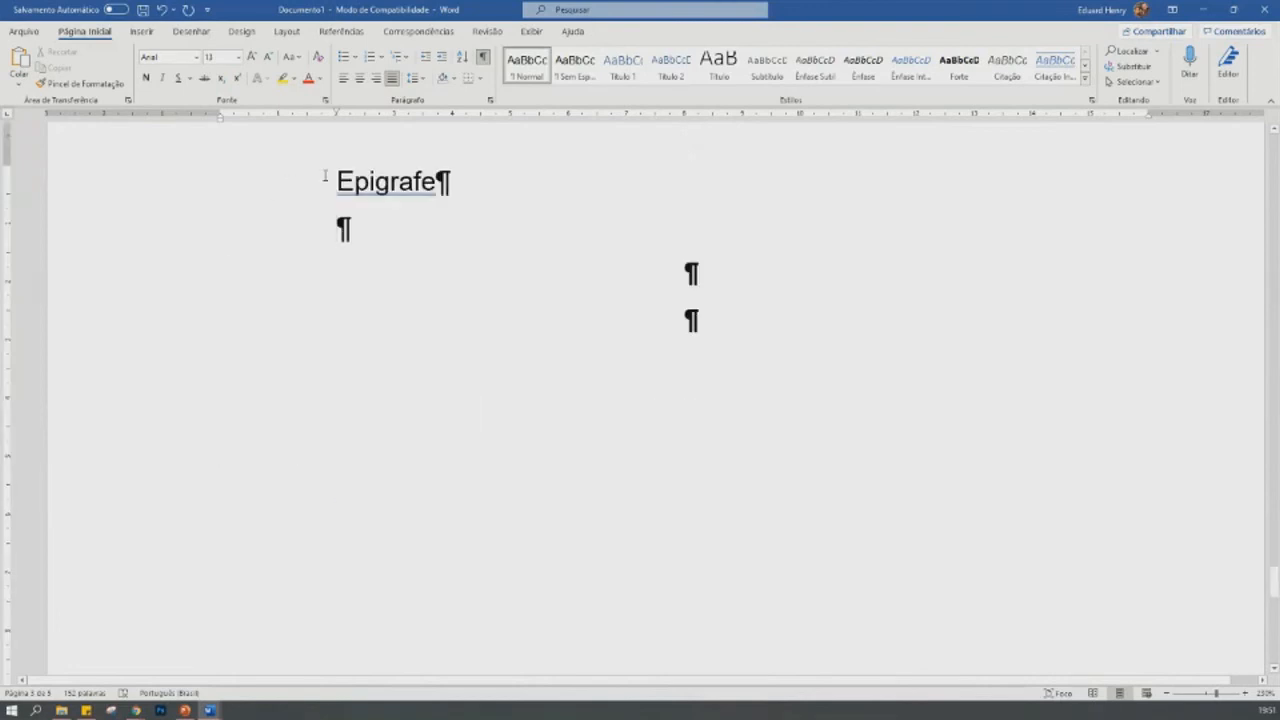
# - Replace the word "Epigrafe" with blank lines, leaving five empty lines in that block
pyautogui.moveTo(339, 181); pyautogui.dragTo(493, 189)
pyautogui.press('Return')
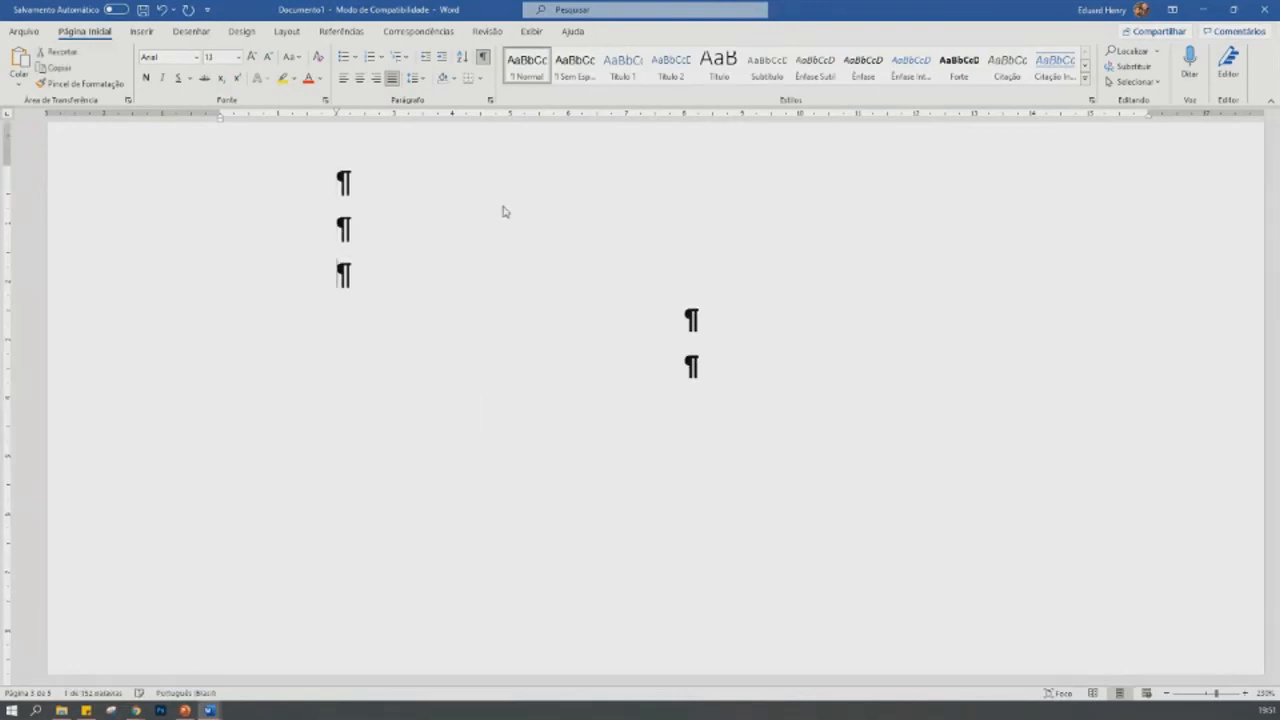
pyautogui.press('Return')
pyautogui.press('Return')
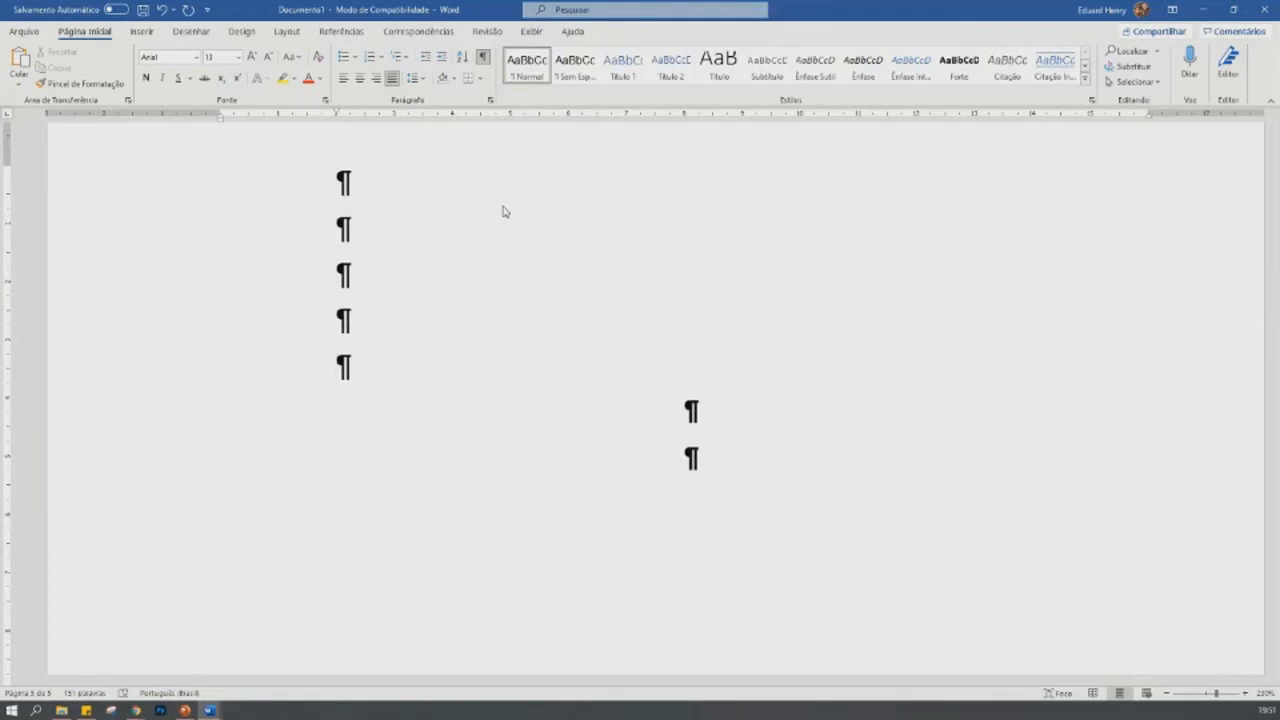
# - Write the epigraph "Tudo que é sólido desmancha no ar. Karl Marx" on the fifth line of the page
pyautogui.write('Tudo que é s')
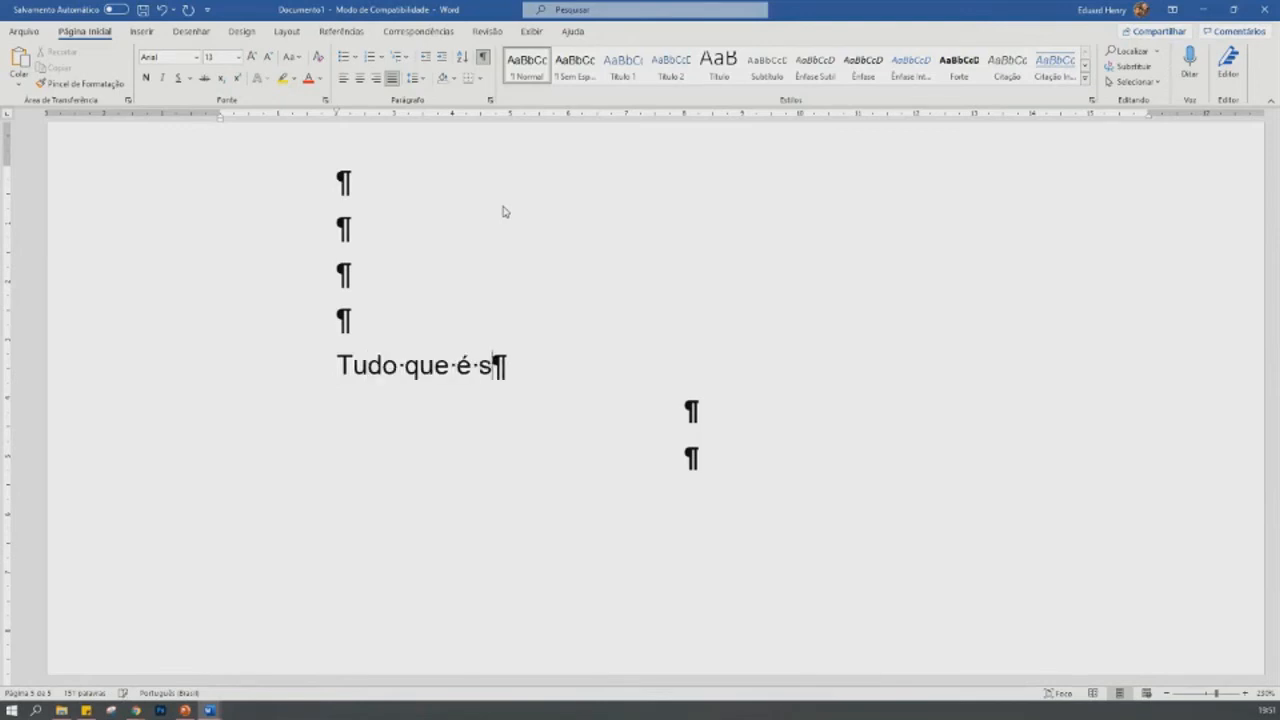
pyautogui.write('ólido des')
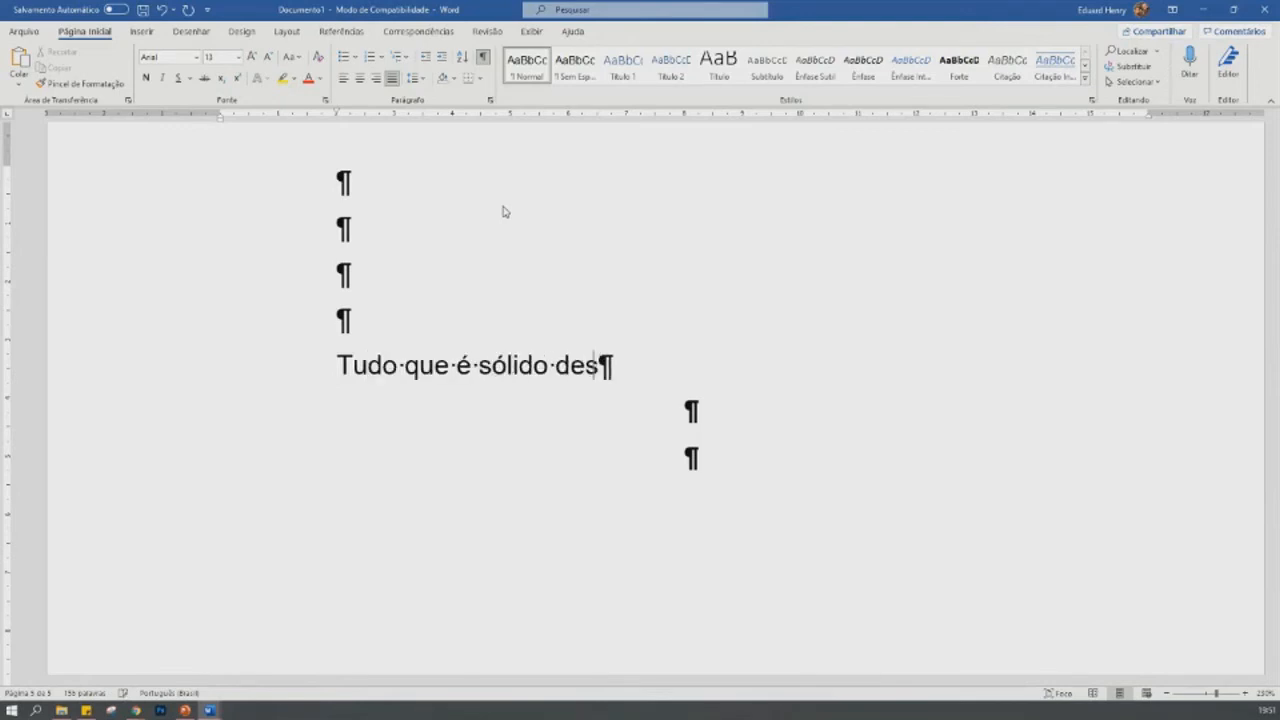
pyautogui.write('mancha no ar.')
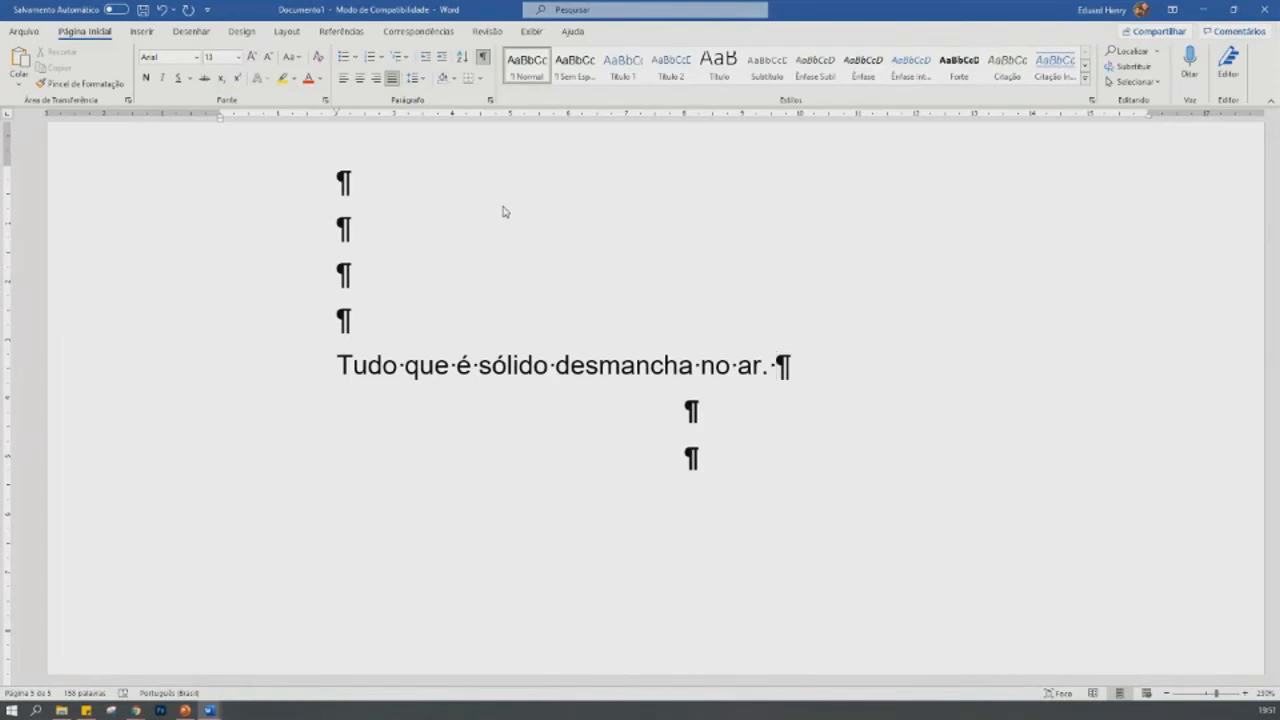
pyautogui.write('Ka')
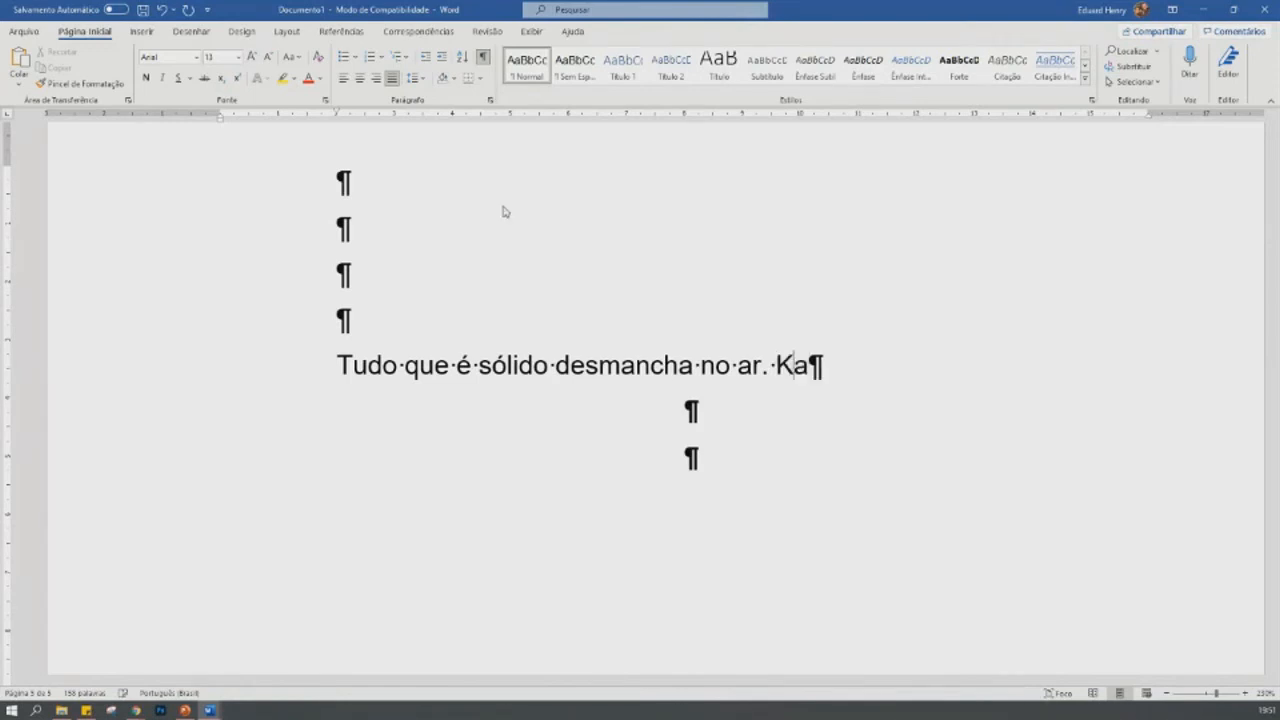
pyautogui.write('rl Marx')
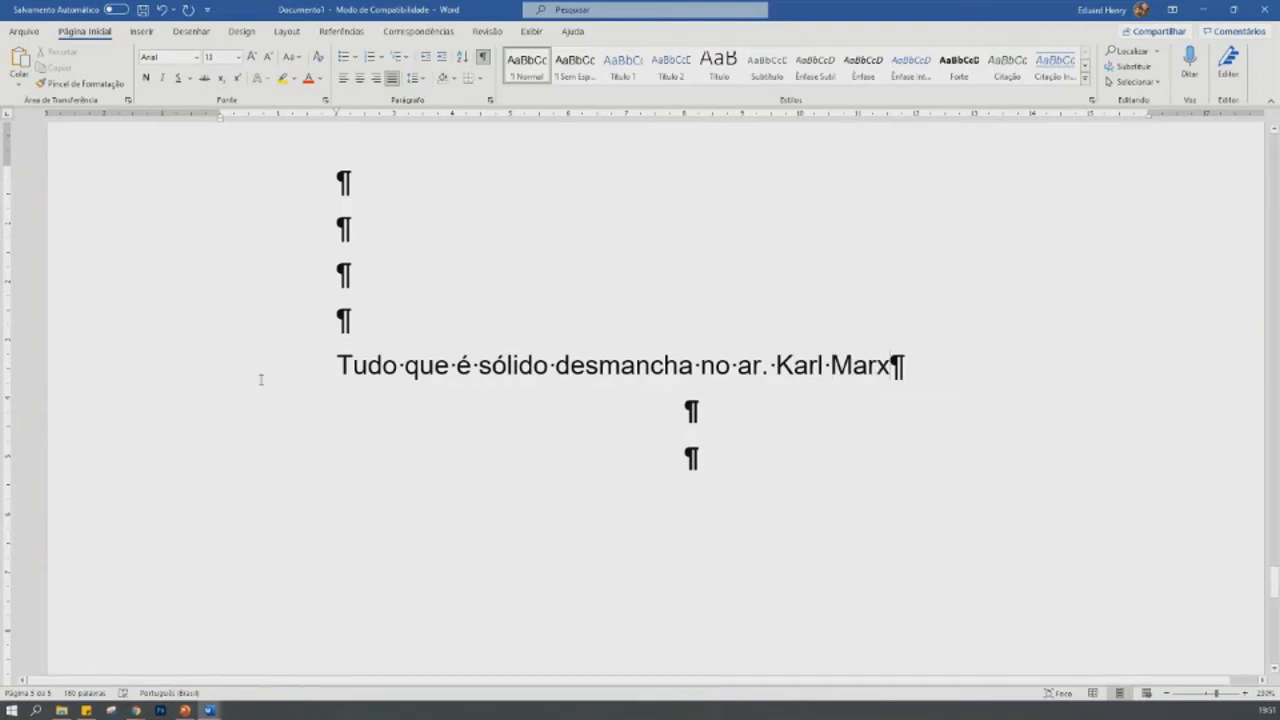
# - Right-align the epigraph line
pyautogui.click(169, 367)
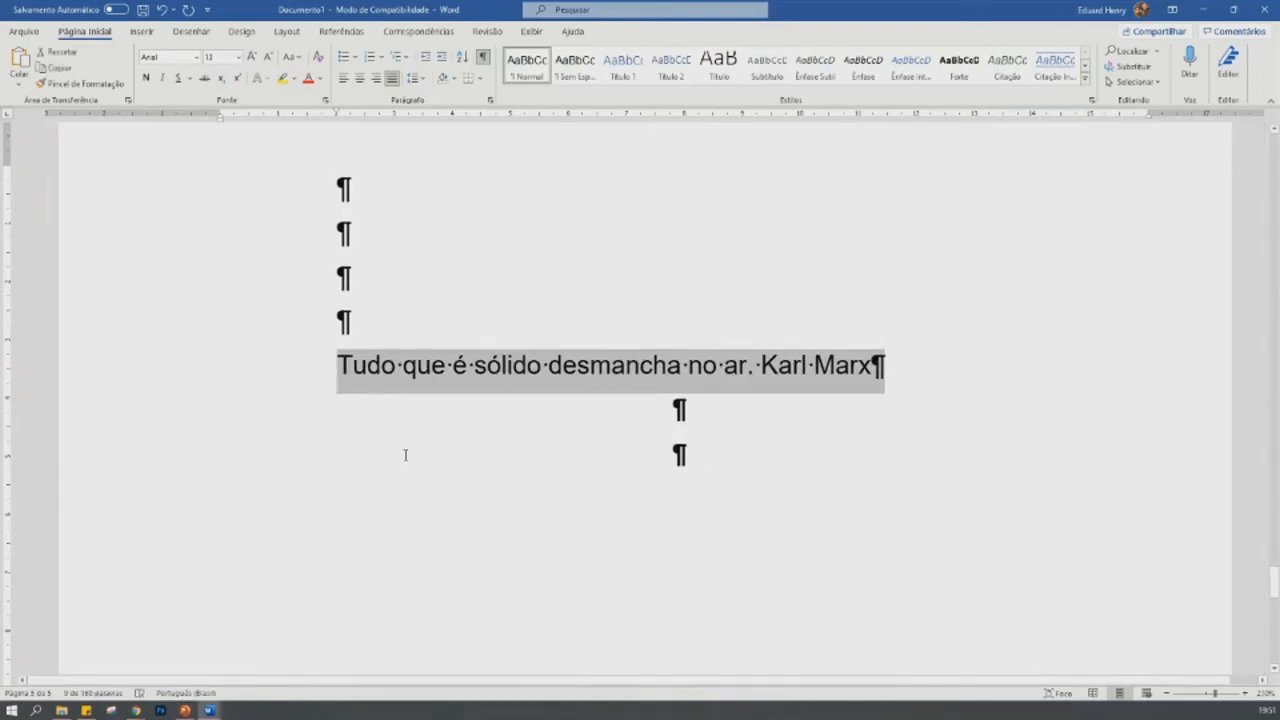
pyautogui.scroll(-15, 405, 455)
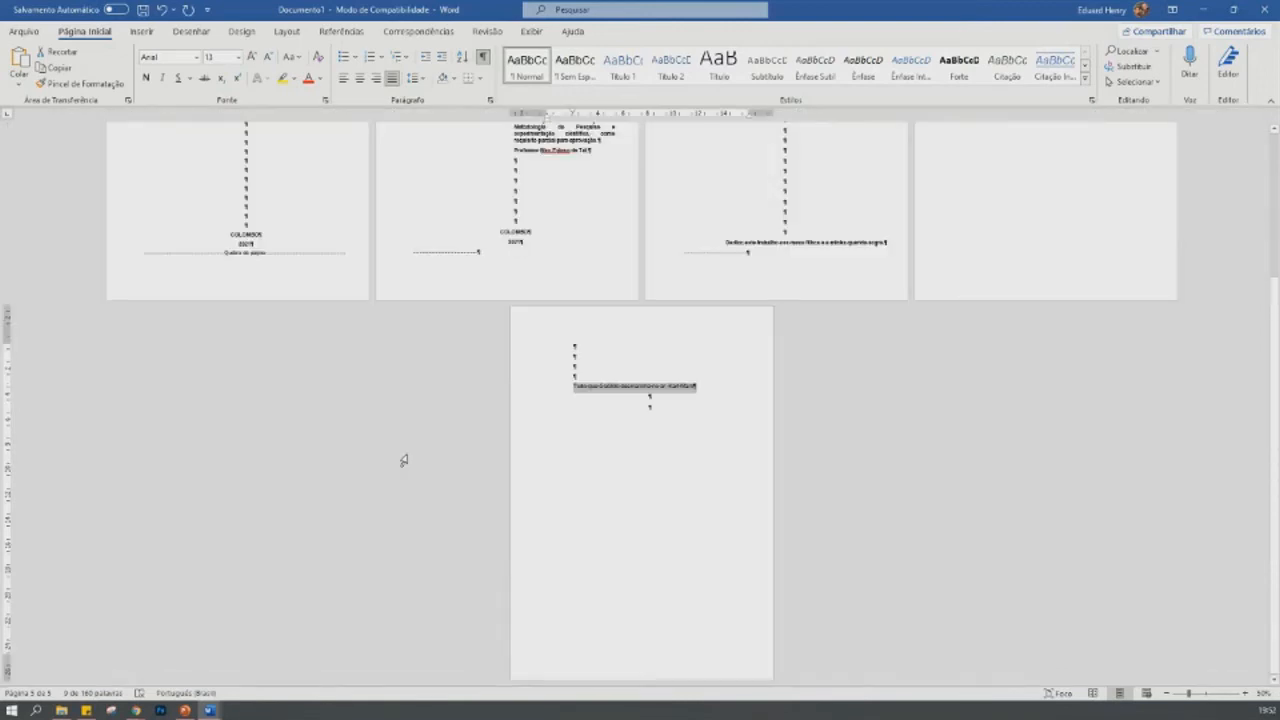
pyautogui.click(377, 79)
# - Add blank lines above the epigraph to push it down near the end of its page
pyautogui.press('Left')
pyautogui.press('Return')
pyautogui.press('Return')
pyautogui.press('Return')
pyautogui.press('Return')
pyautogui.press('Return')
pyautogui.press('Return')
pyautogui.press('Return')
pyautogui.press('Return')
pyautogui.press('Return')
pyautogui.press('Return')
pyautogui.press('Return')
pyautogui.press('Return')
pyautogui.press('Return')
pyautogui.press('Return')
pyautogui.press('Return')
pyautogui.press('Return')
pyautogui.press('Return')
pyautogui.press('Return')
pyautogui.press('Return')
pyautogui.press('Return')
pyautogui.press('Return')
pyautogui.press('Return')
pyautogui.press('Return')
pyautogui.press('Return')
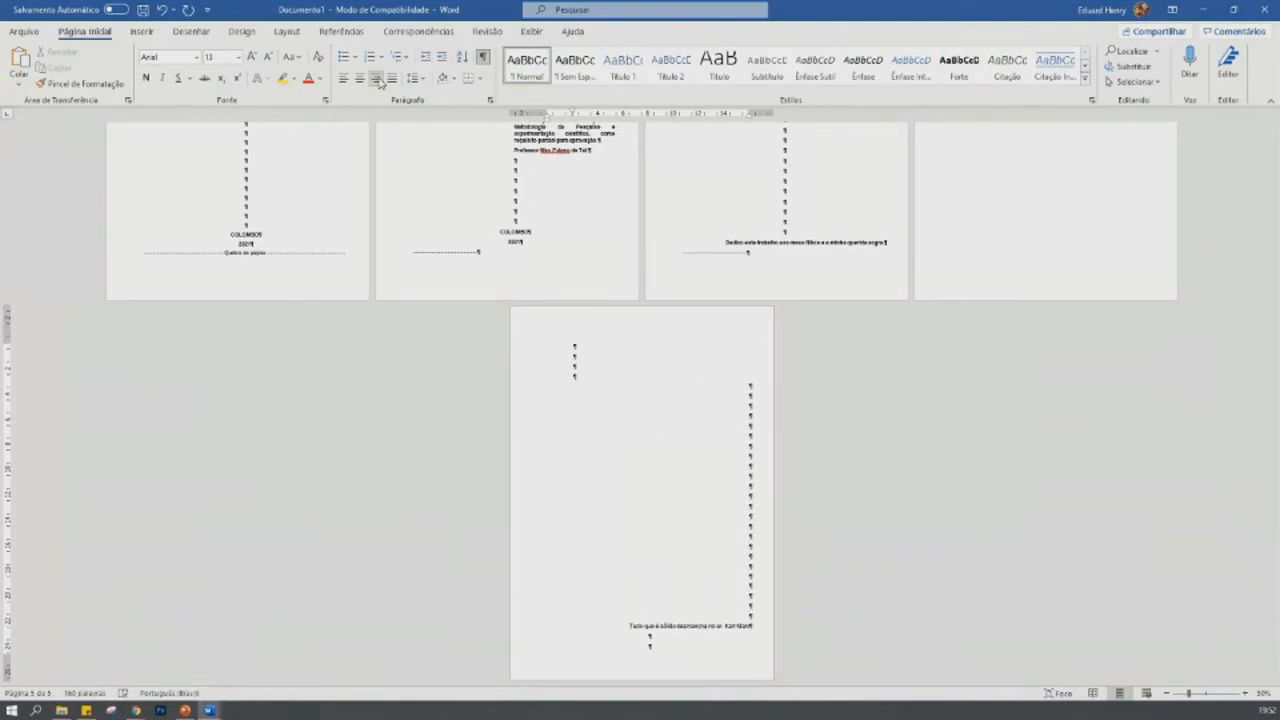
pyautogui.press('Return')
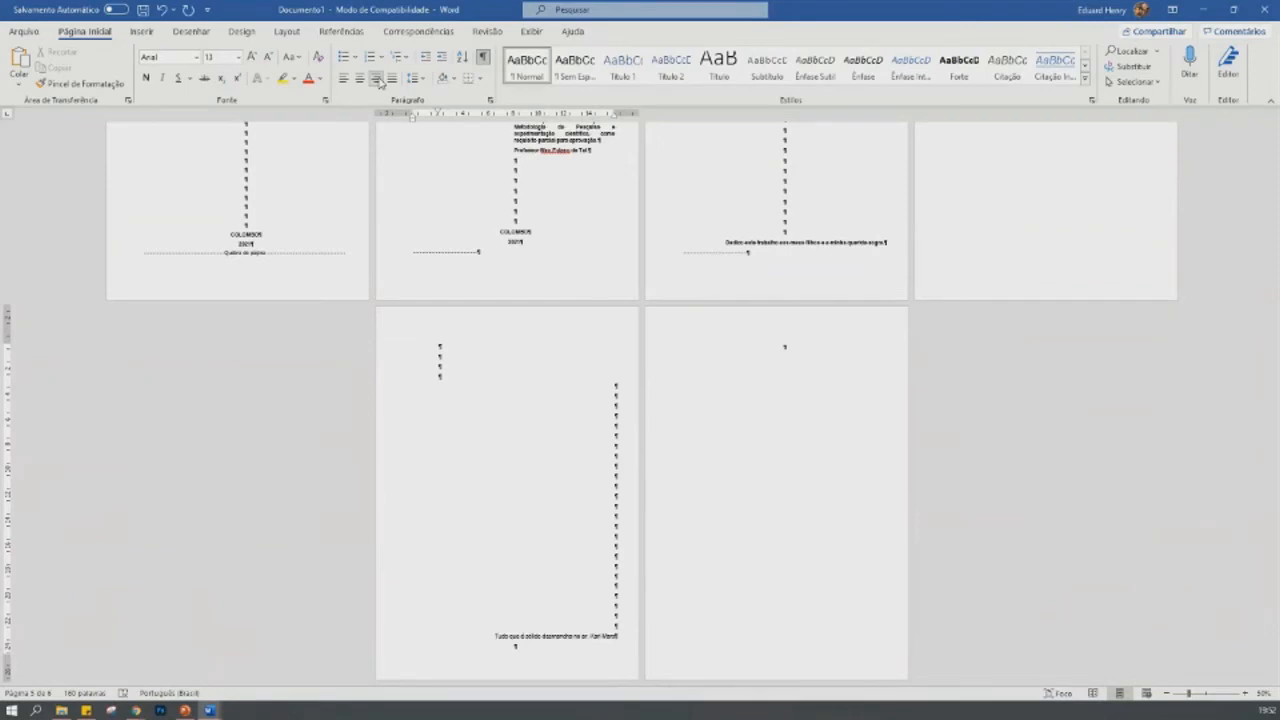
# - Insert a page break on the line after the epigraph and review the page layout
pyautogui.hotkey('ctrl', 'Return')
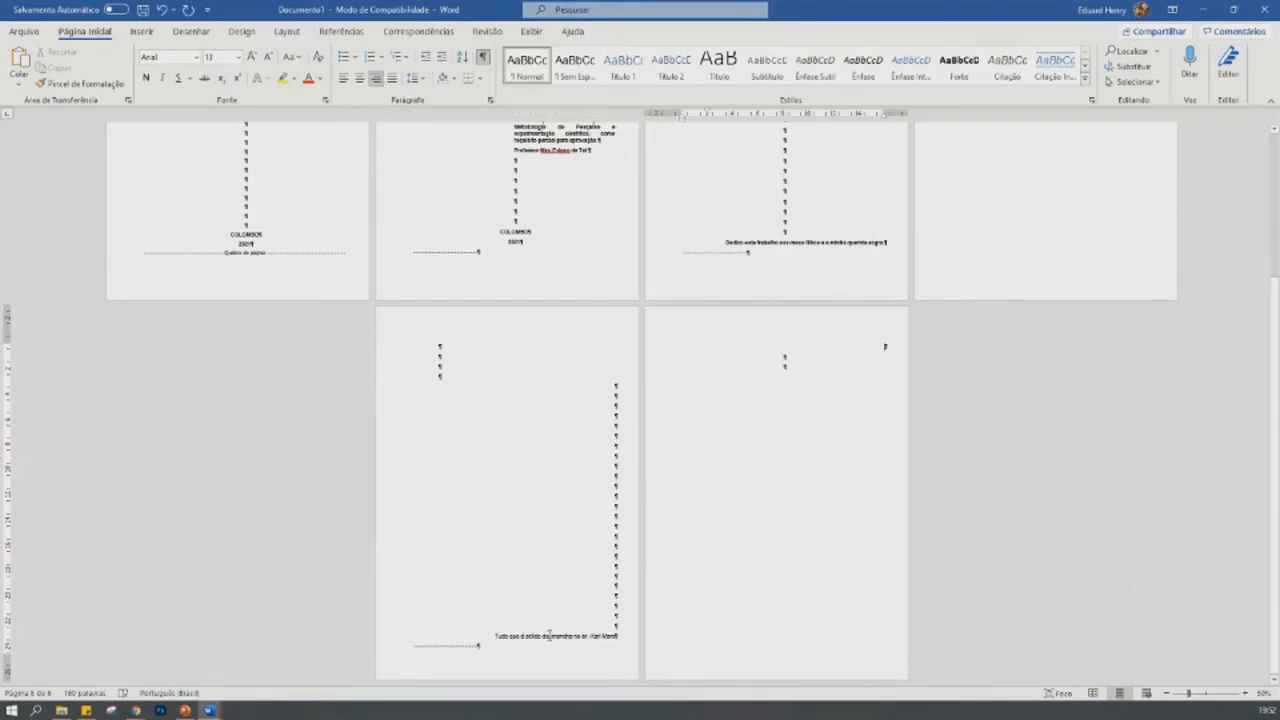
pyautogui.scroll(2, 542, 619)
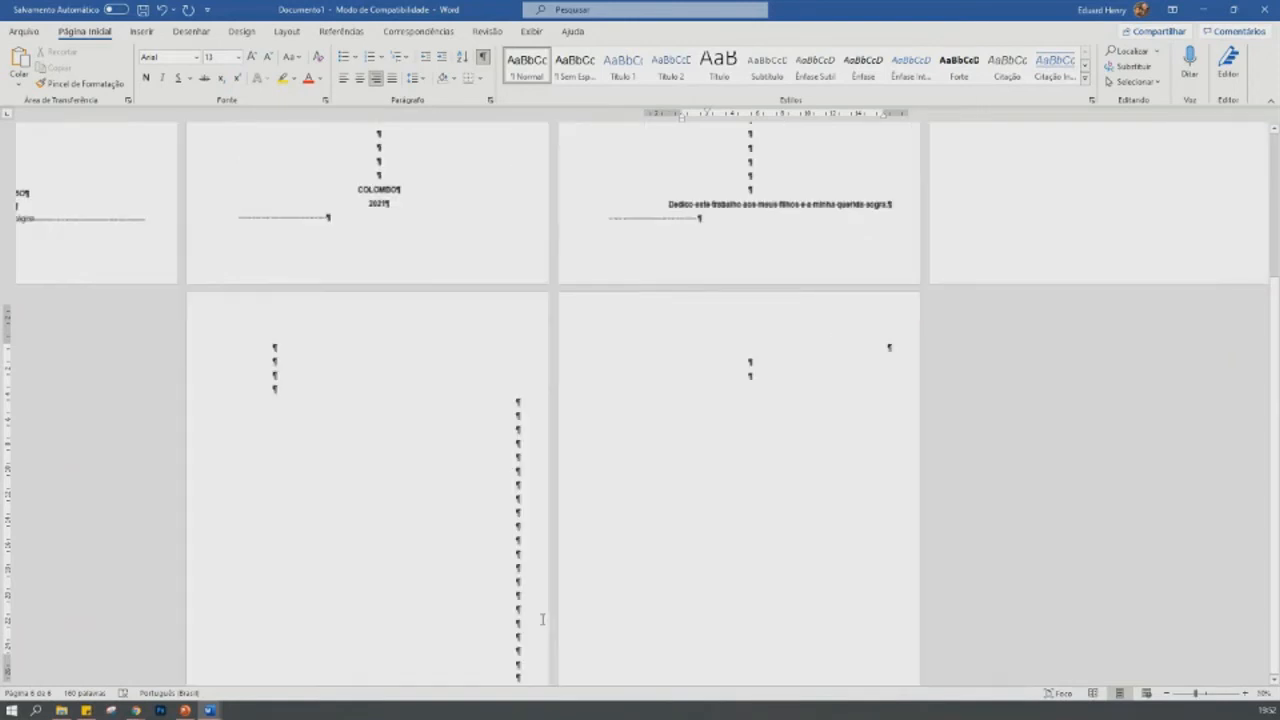
pyautogui.scroll(-3, 542, 619)
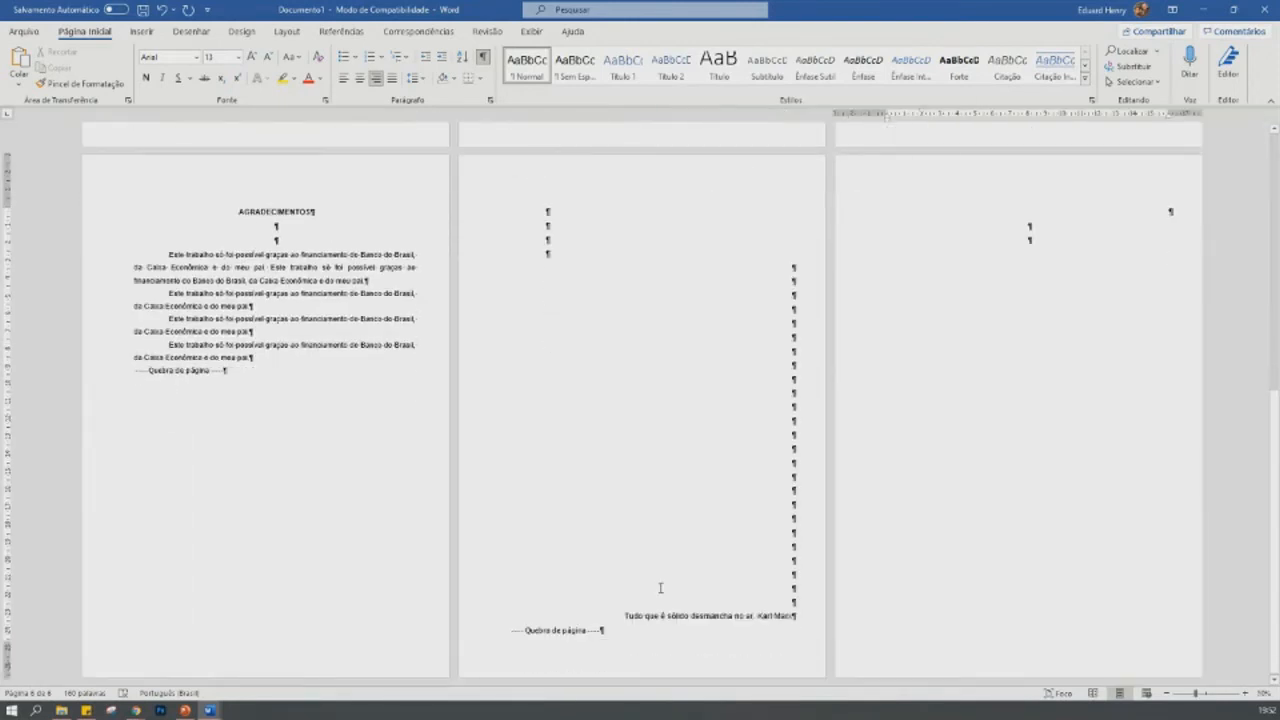
pyautogui.scroll(2, 658, 590)
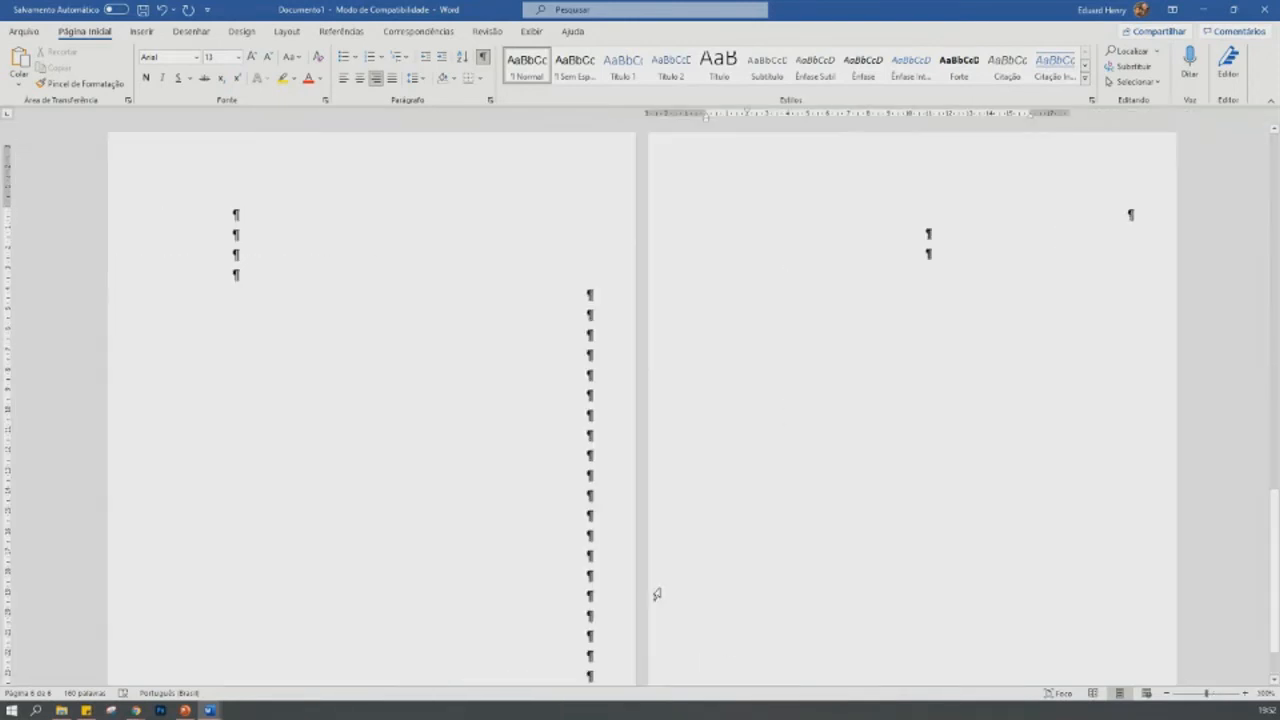
# - Change the font of the epigraph line to Lucida Handwriting
pyautogui.moveTo(344, 586); pyautogui.dragTo(590, 587)
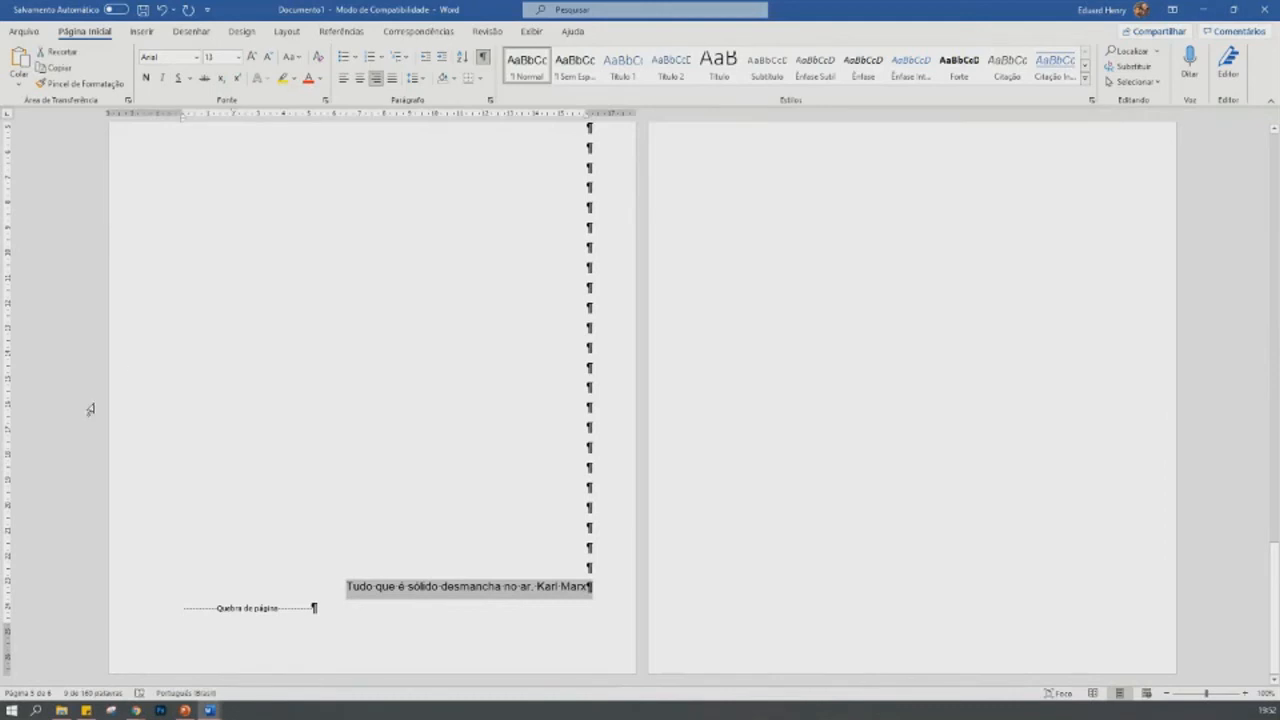
pyautogui.click(197, 60)
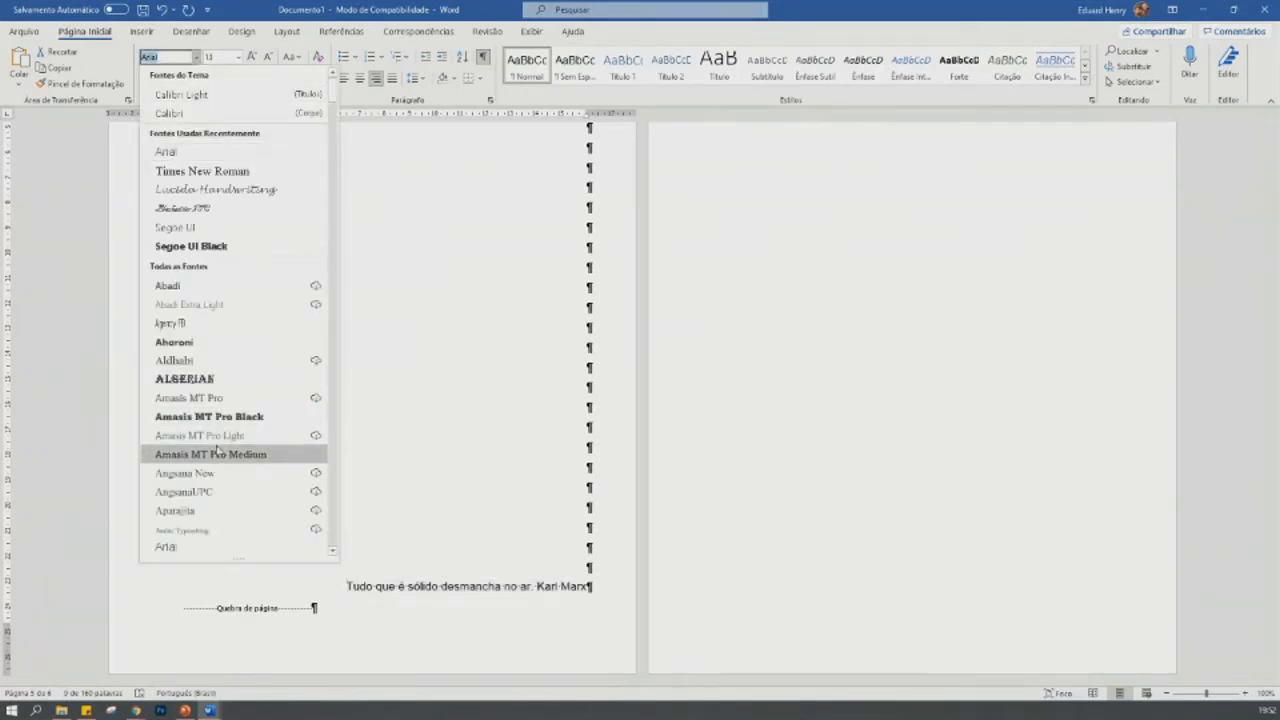
pyautogui.scroll(-2, 222, 446)
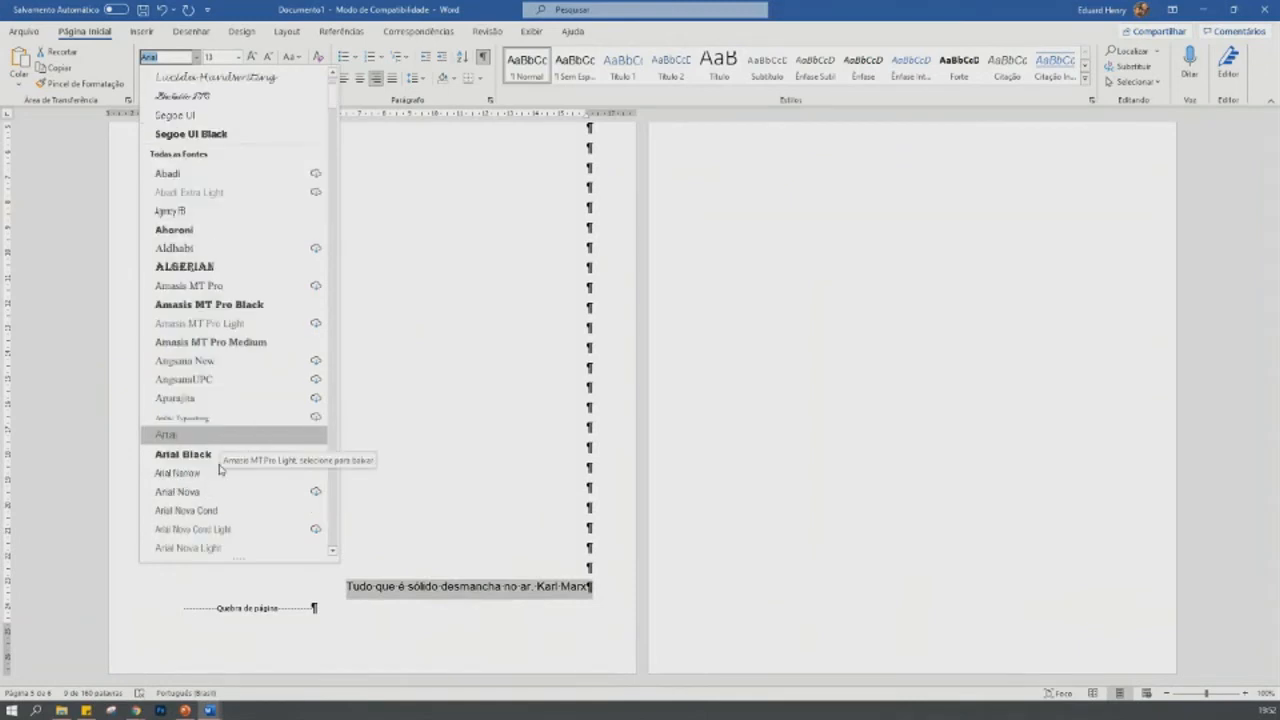
pyautogui.scroll(-1, 215, 110)
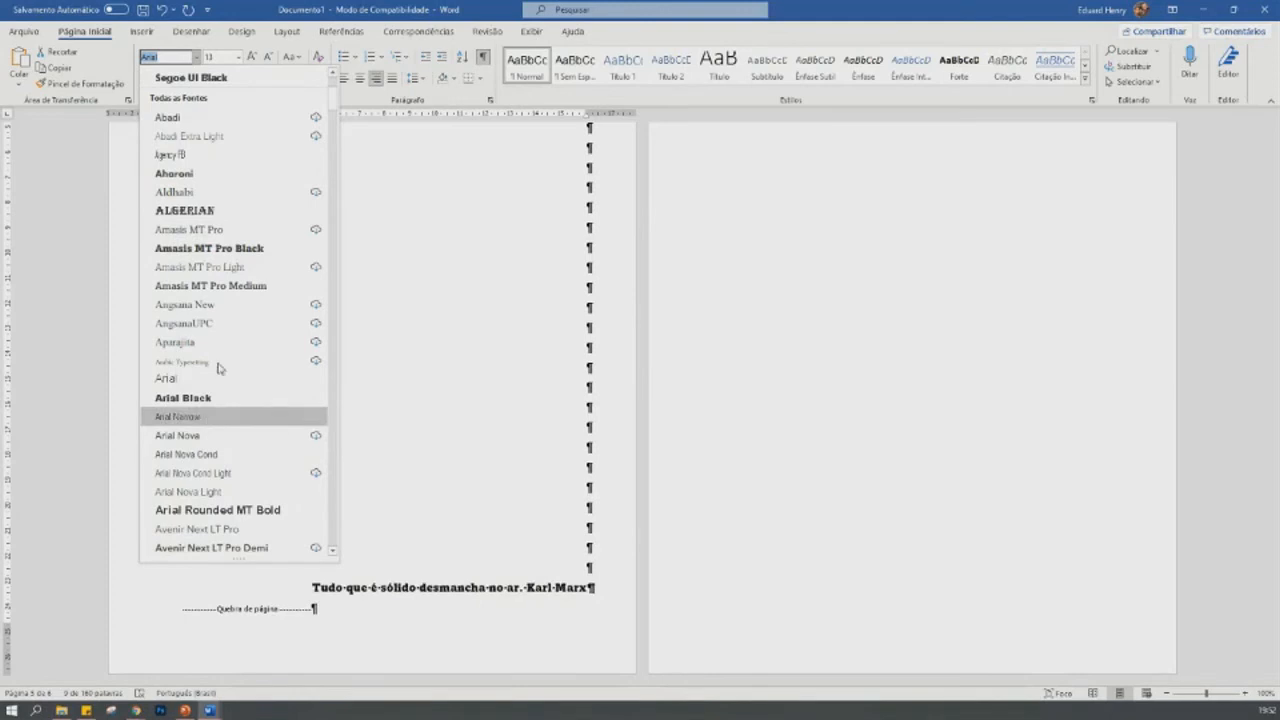
pyautogui.scroll(3, 215, 305)
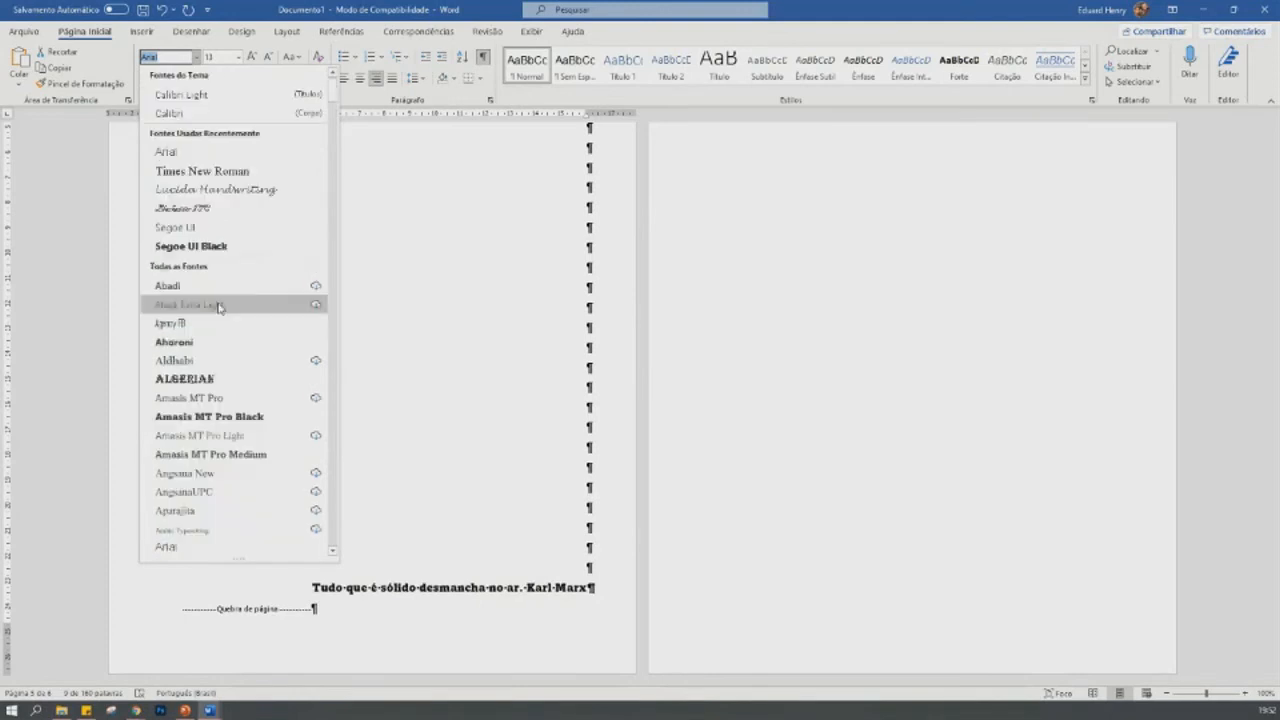
pyautogui.click(229, 190)
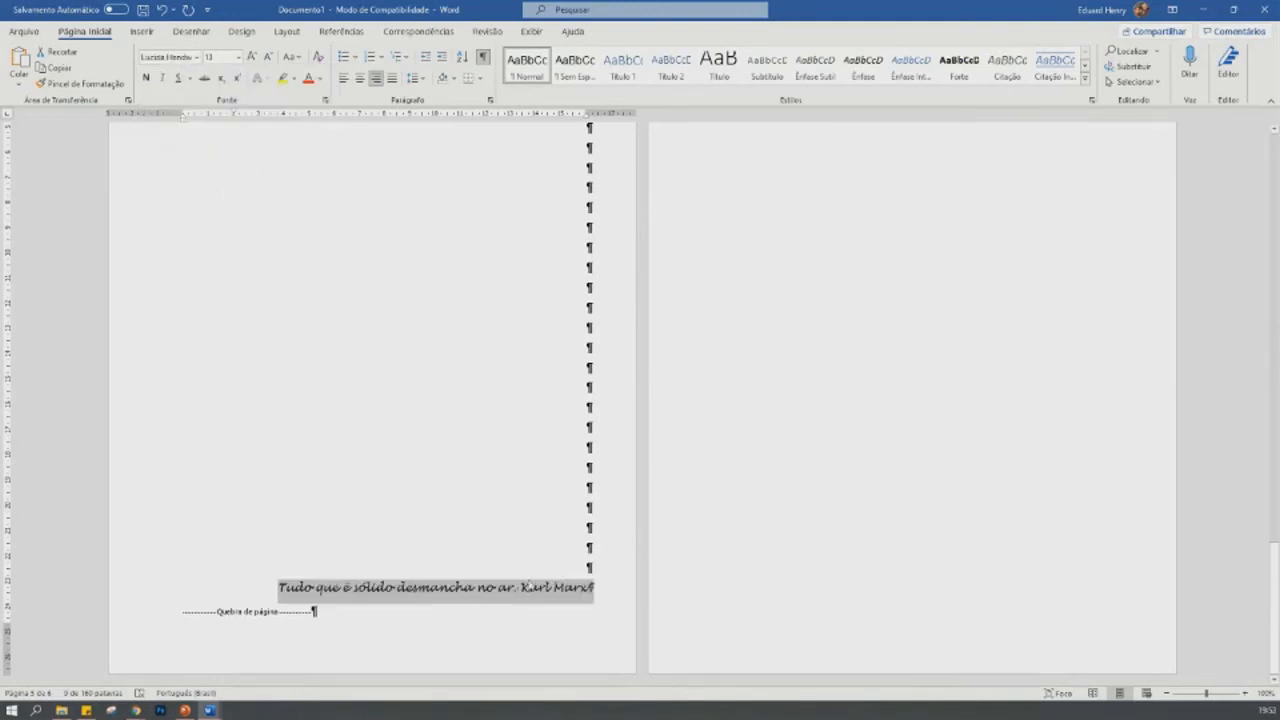
pyautogui.click(522, 588)
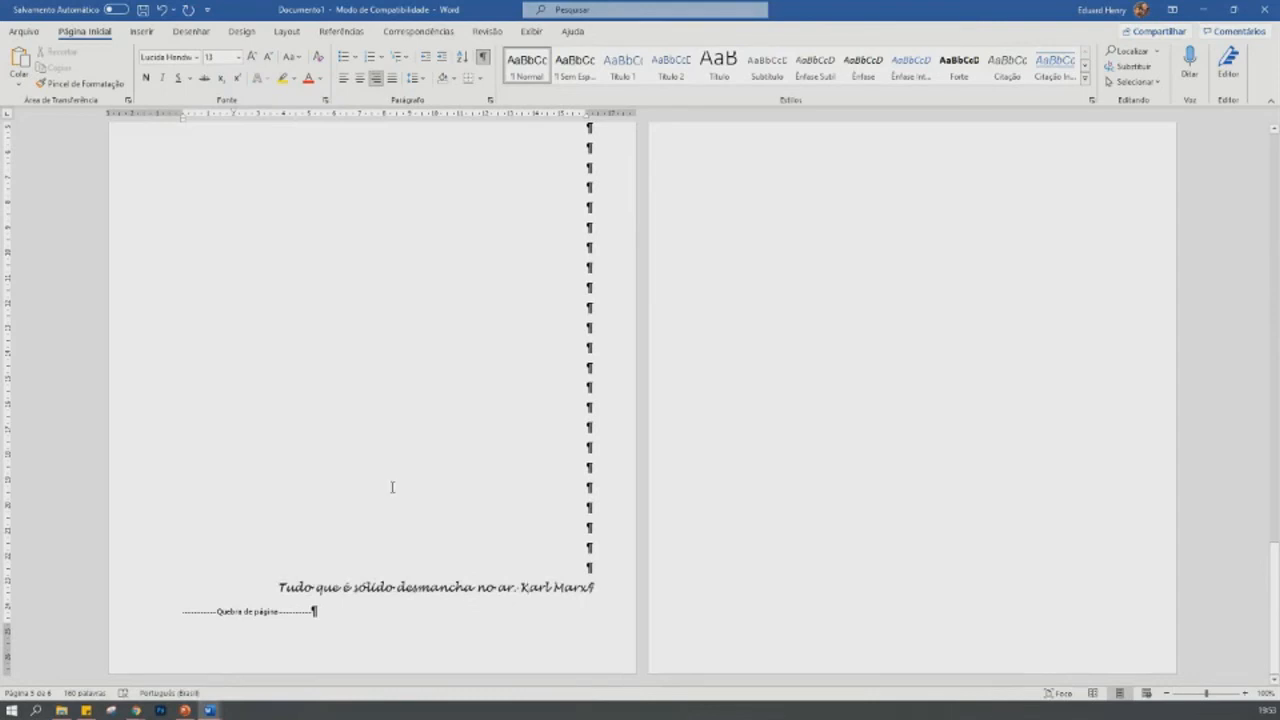
# - Center the first line of the page after the epigraph, set it to 12 pt, and enter the heading RESUMO
pyautogui.moveTo(280, 588); pyautogui.dragTo(567, 587)
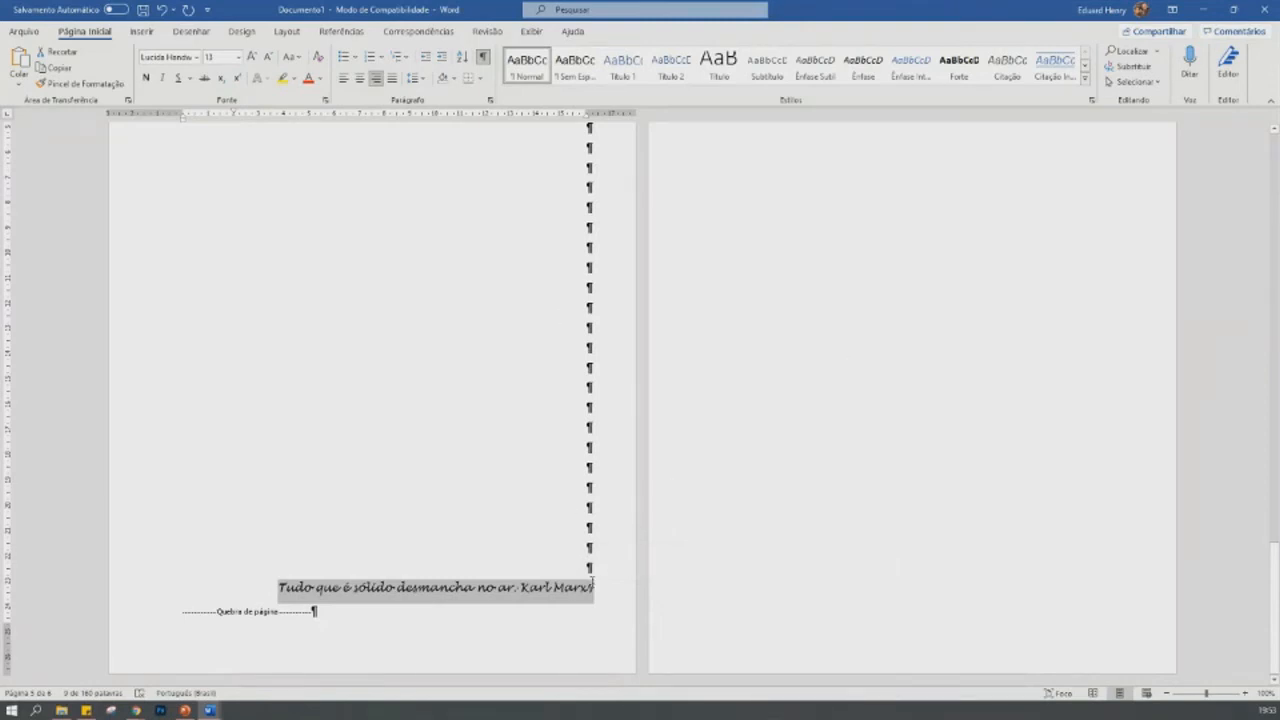
pyautogui.scroll(-5, 700, 550)
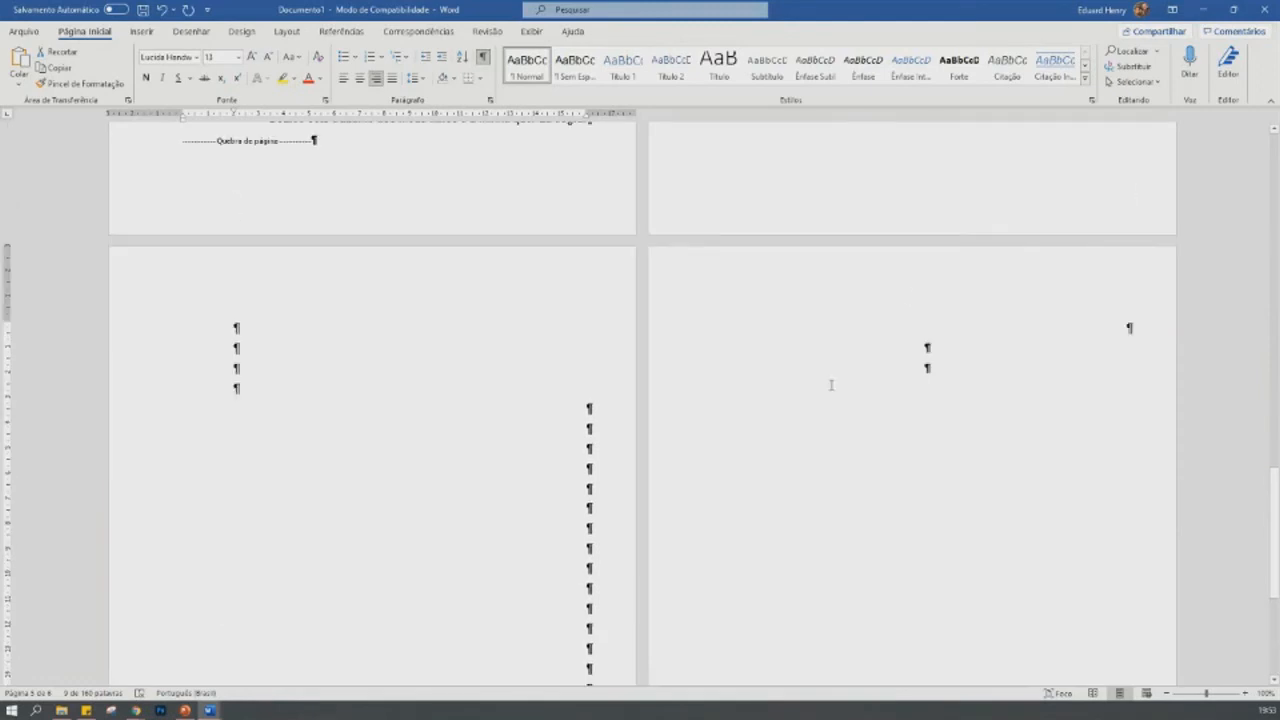
pyautogui.click(918, 293)
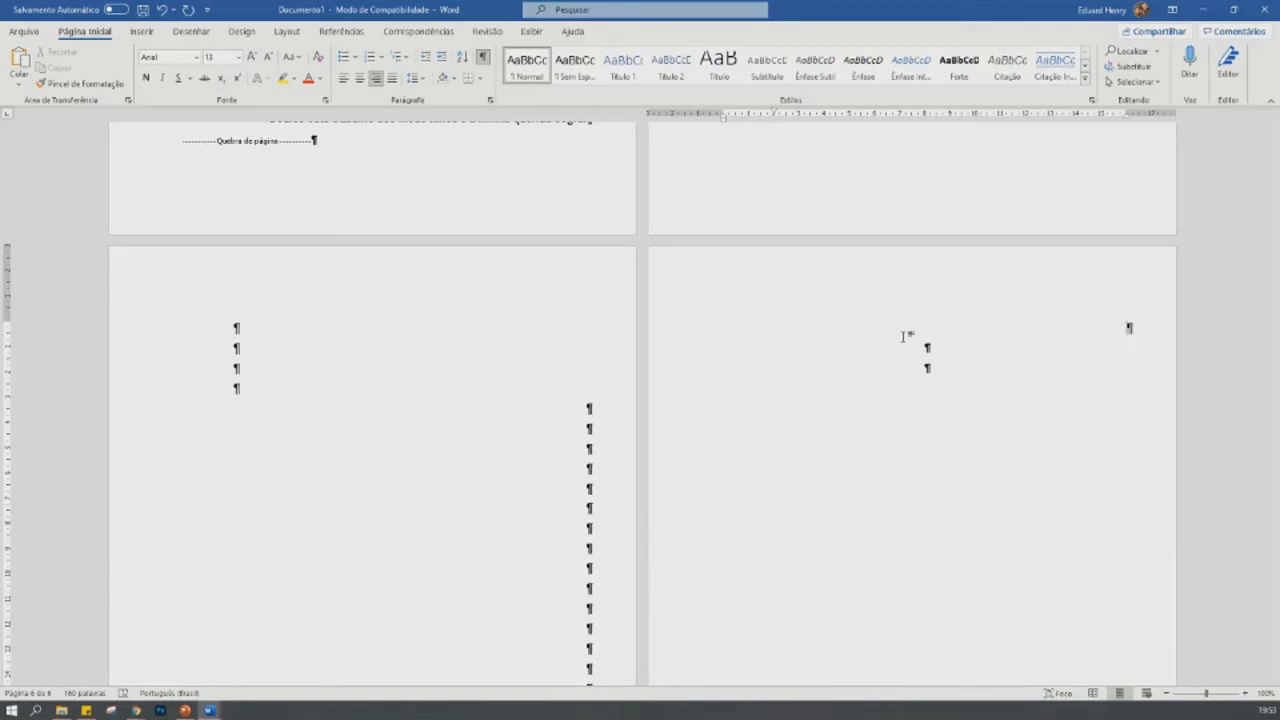
pyautogui.click(360, 79)
pyautogui.moveTo(777, 113); pyautogui.dragTo(725, 115)
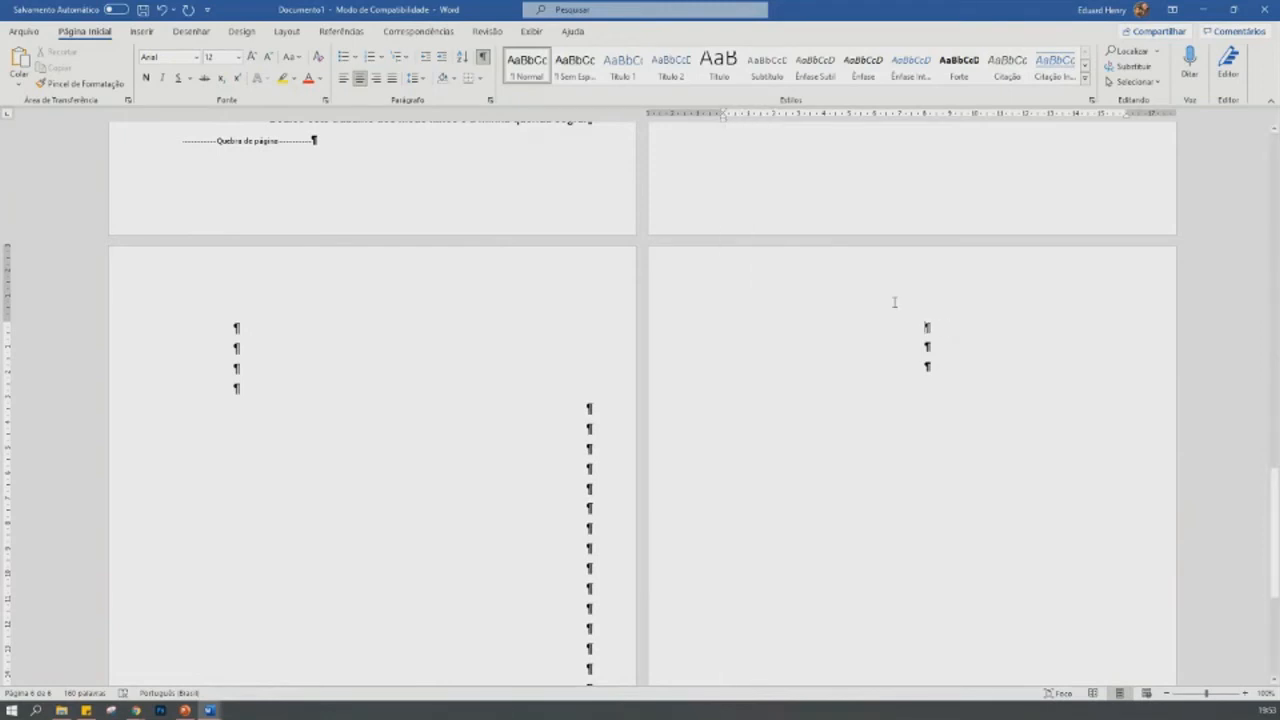
pyautogui.write('RESUMO')
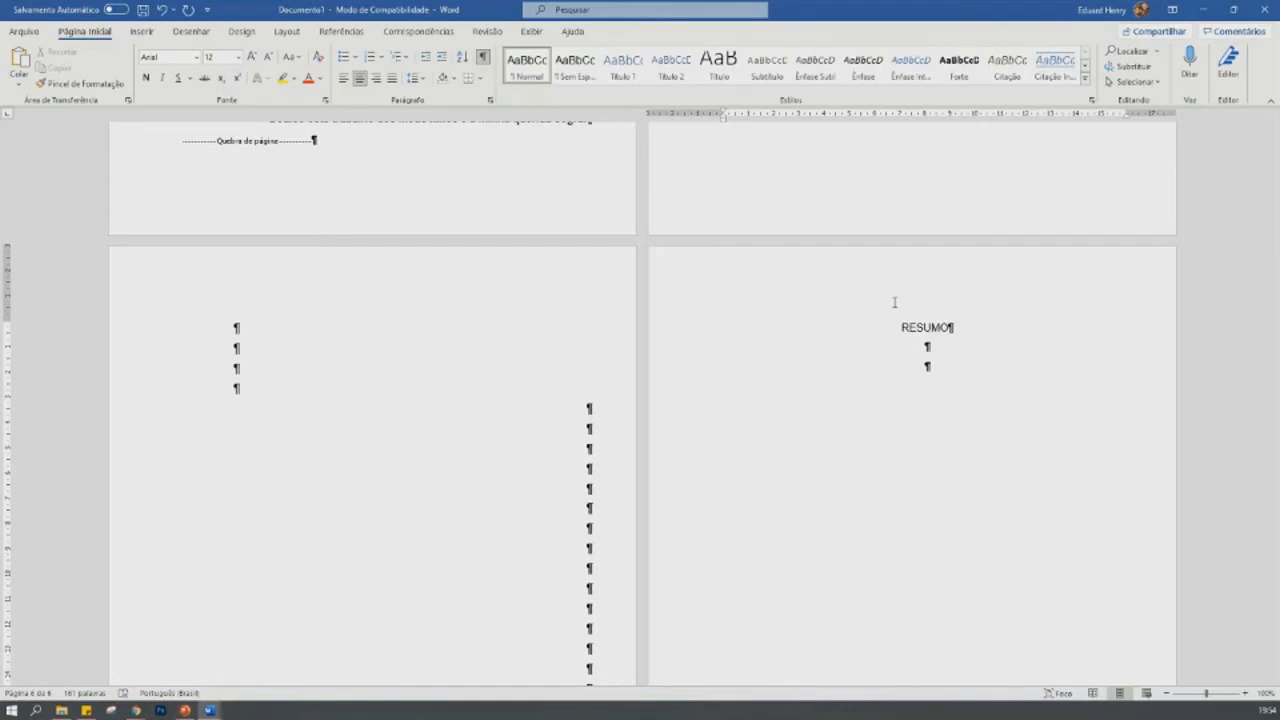
pyautogui.hotkey('shift', 'pageup')
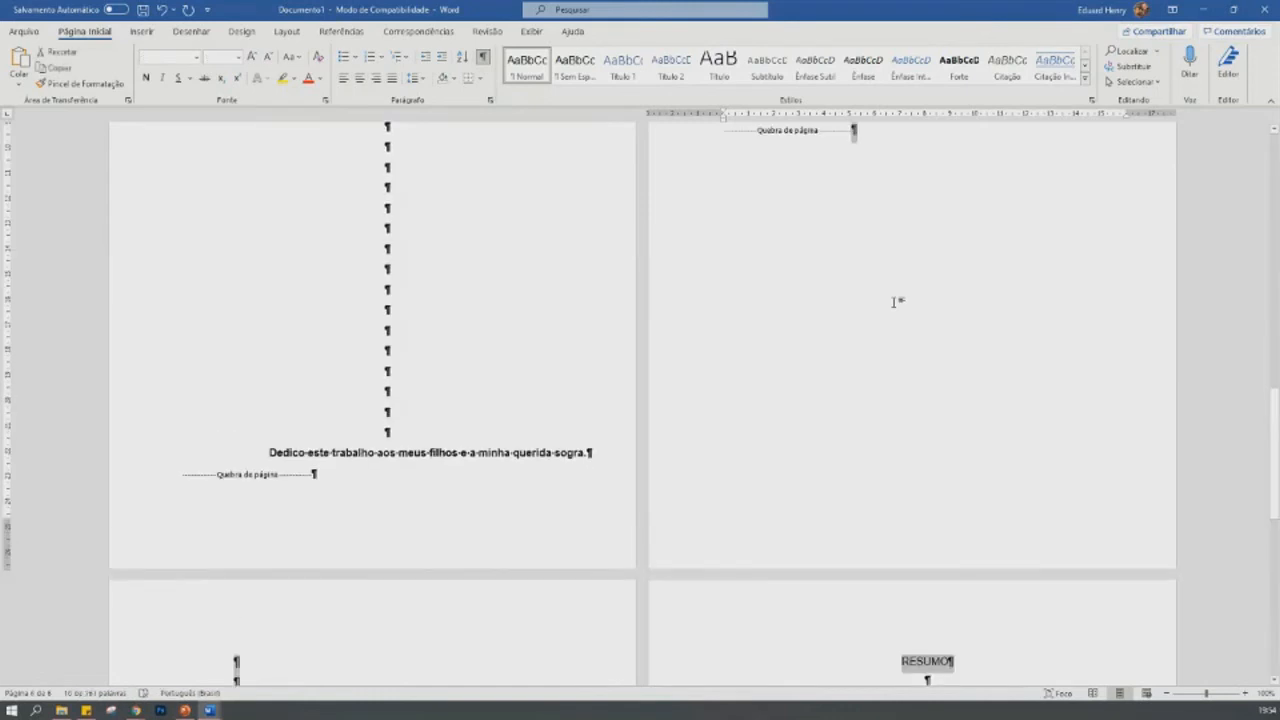
pyautogui.hotkey('ctrl', 's')
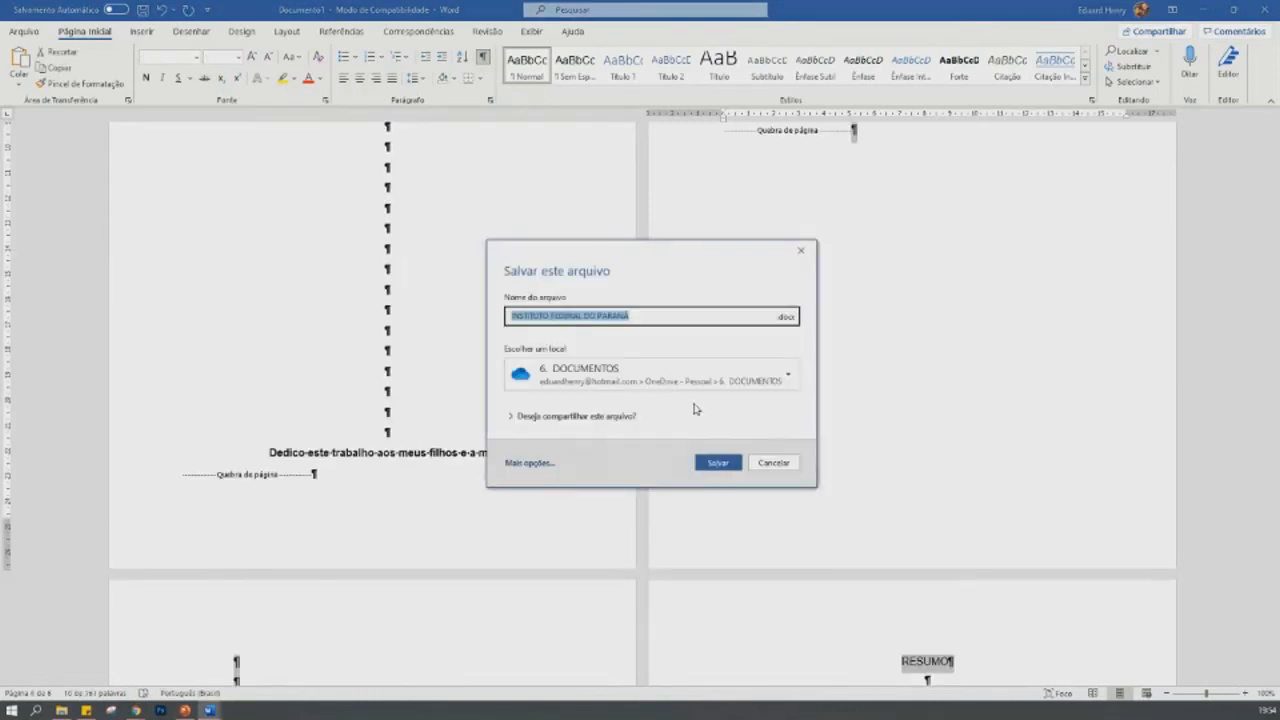
pyautogui.click(773, 463)
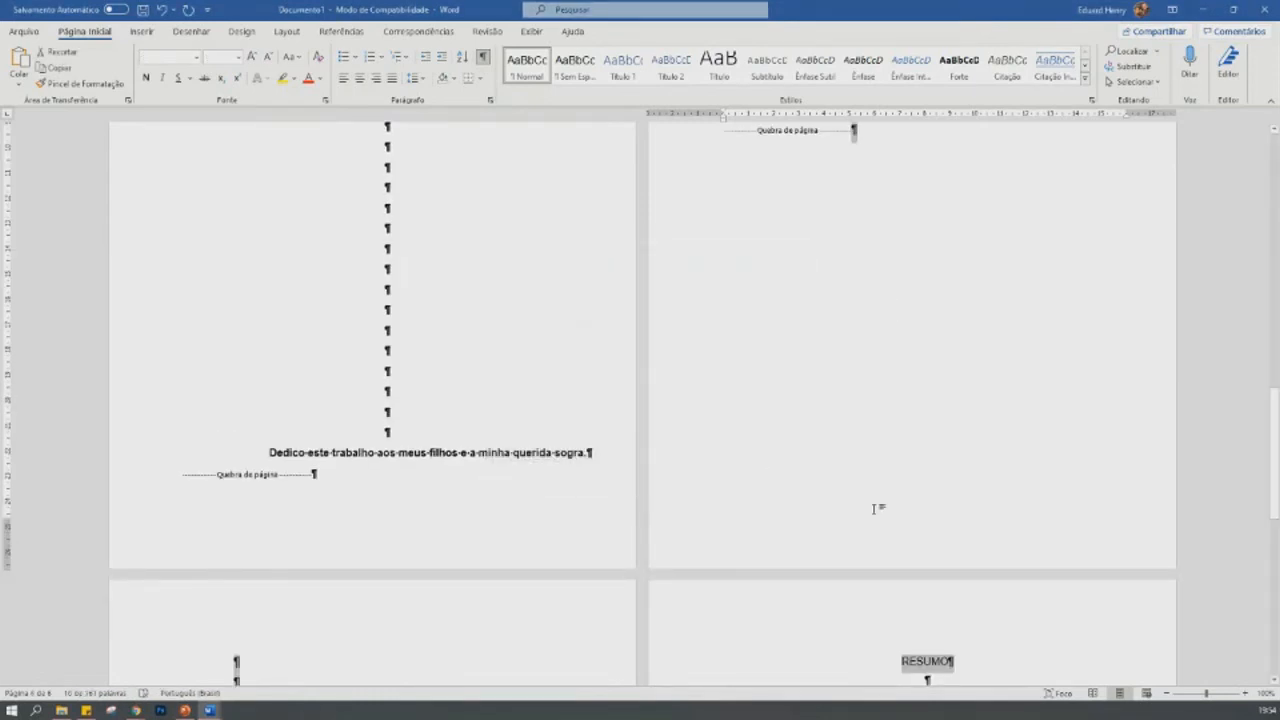
# - Make the RESUMO heading bold and place the cursor on the second blank line below it
pyautogui.scroll(-5, 945, 508)
pyautogui.click(948, 344)
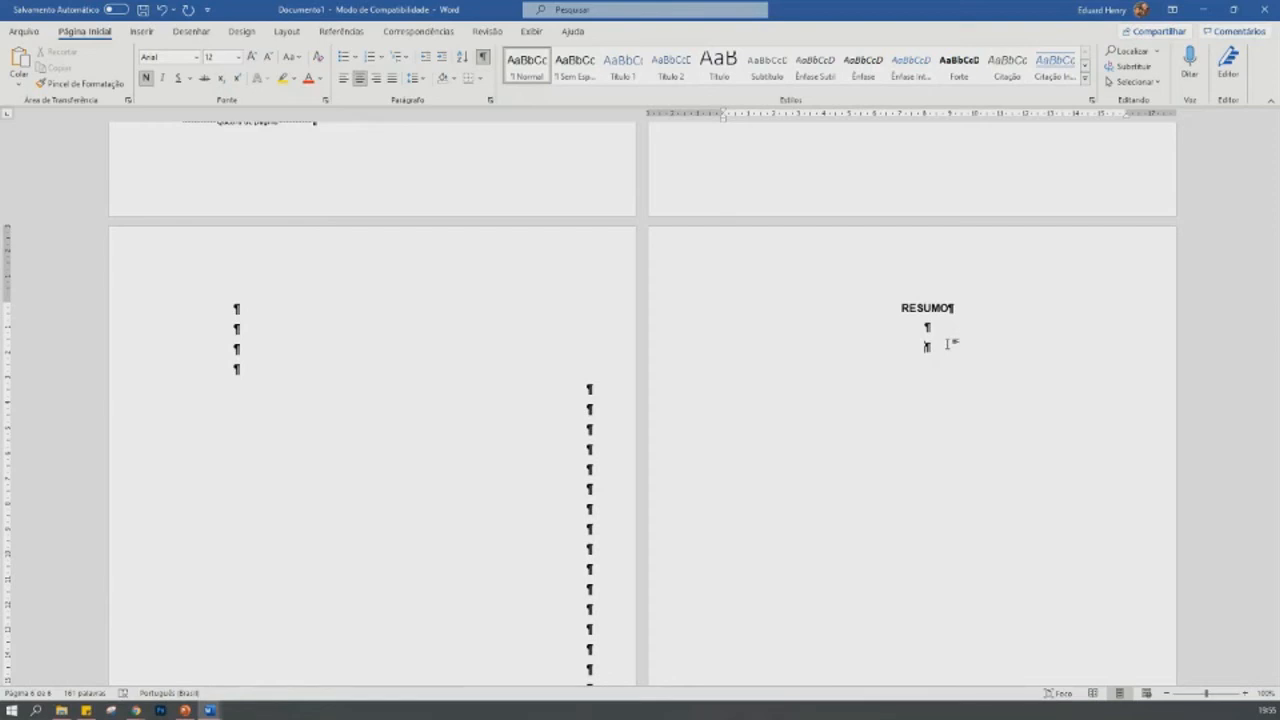
# - Switch to the PowerPoint presentation and look through the slides that follow Folha de Rosto
pyautogui.click(185, 710)
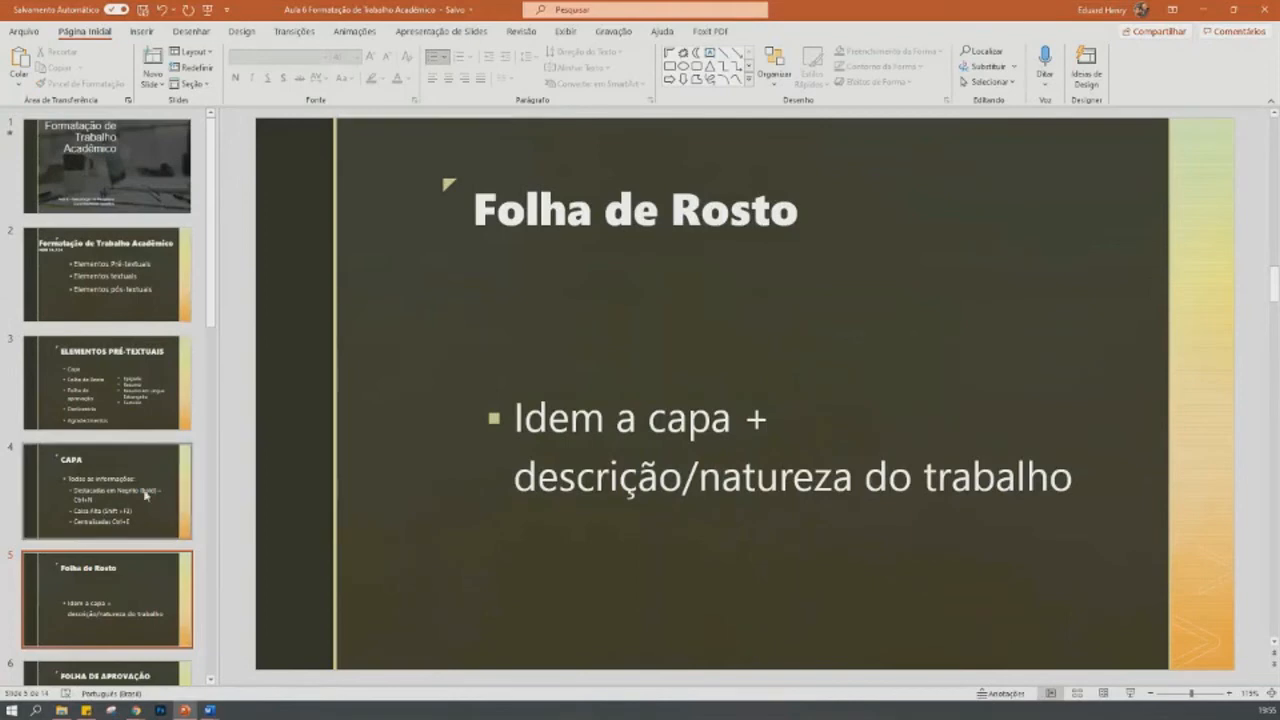
pyautogui.scroll(-3, 91, 570)
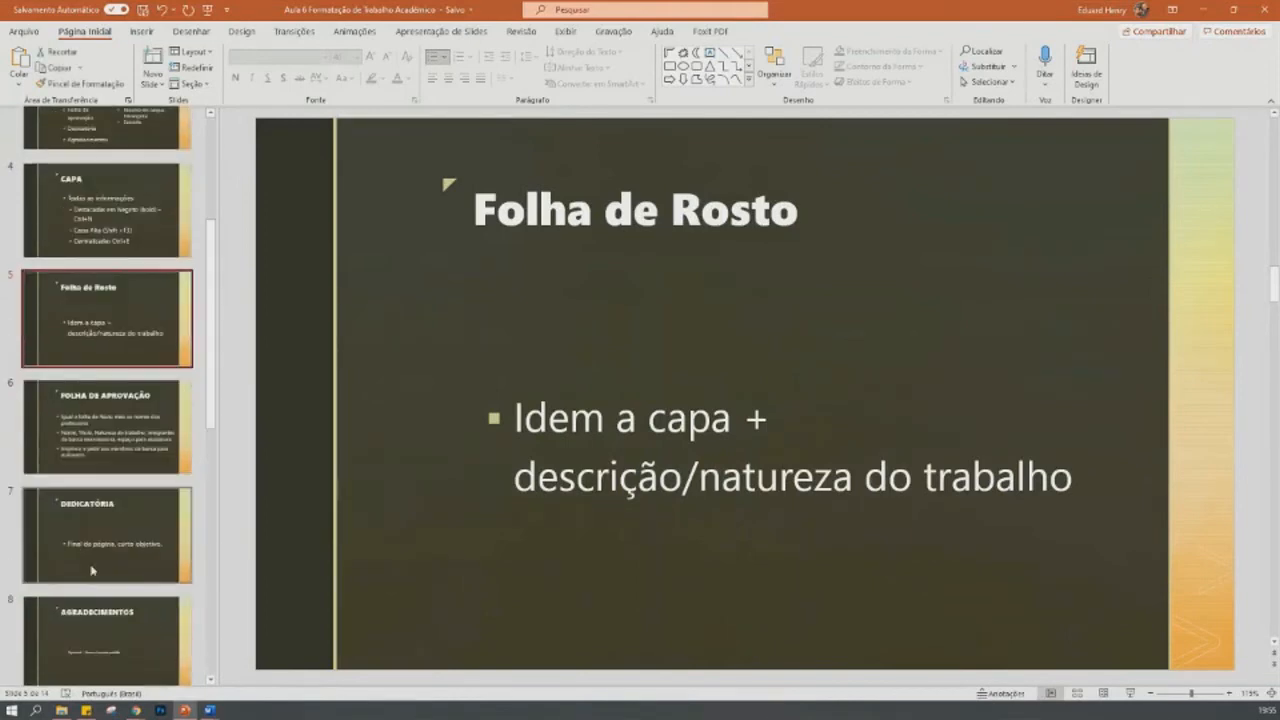
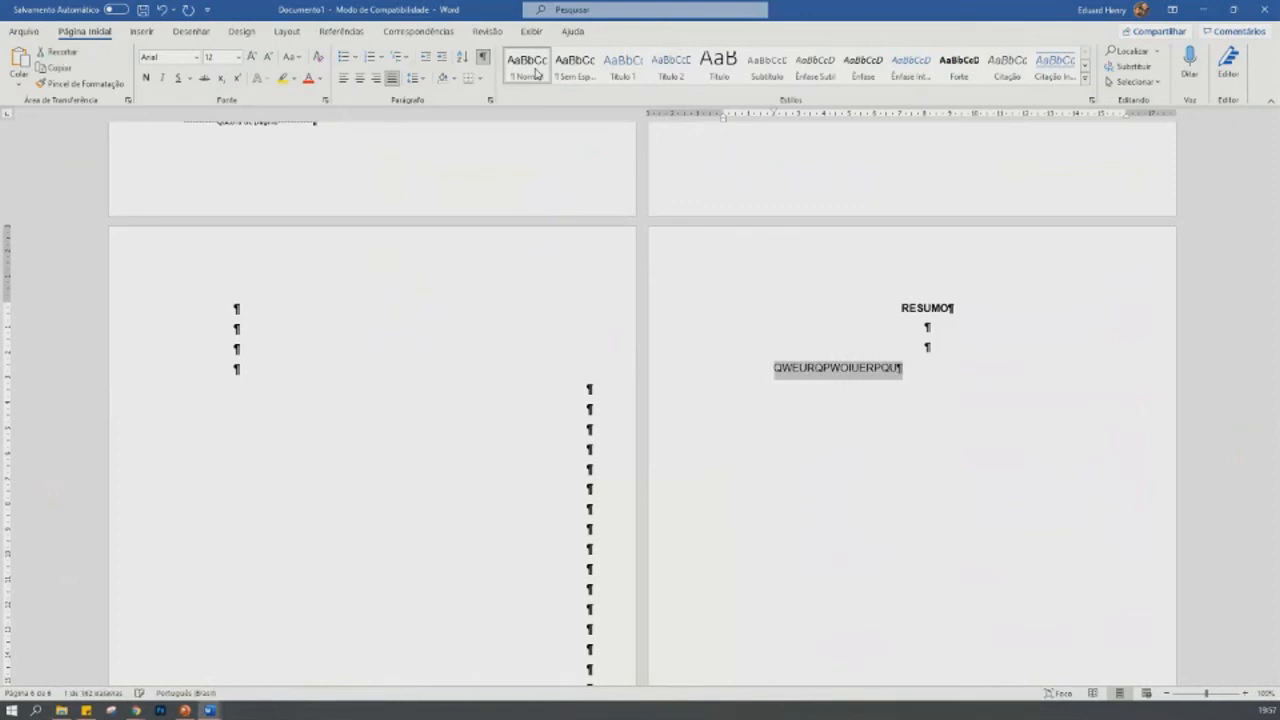
# - Change the placeholder text under RESUMO from uppercase to an initial capital with lowercase, and extend it with filler text to four lines
pyautogui.hotkey('shift', 'F3')
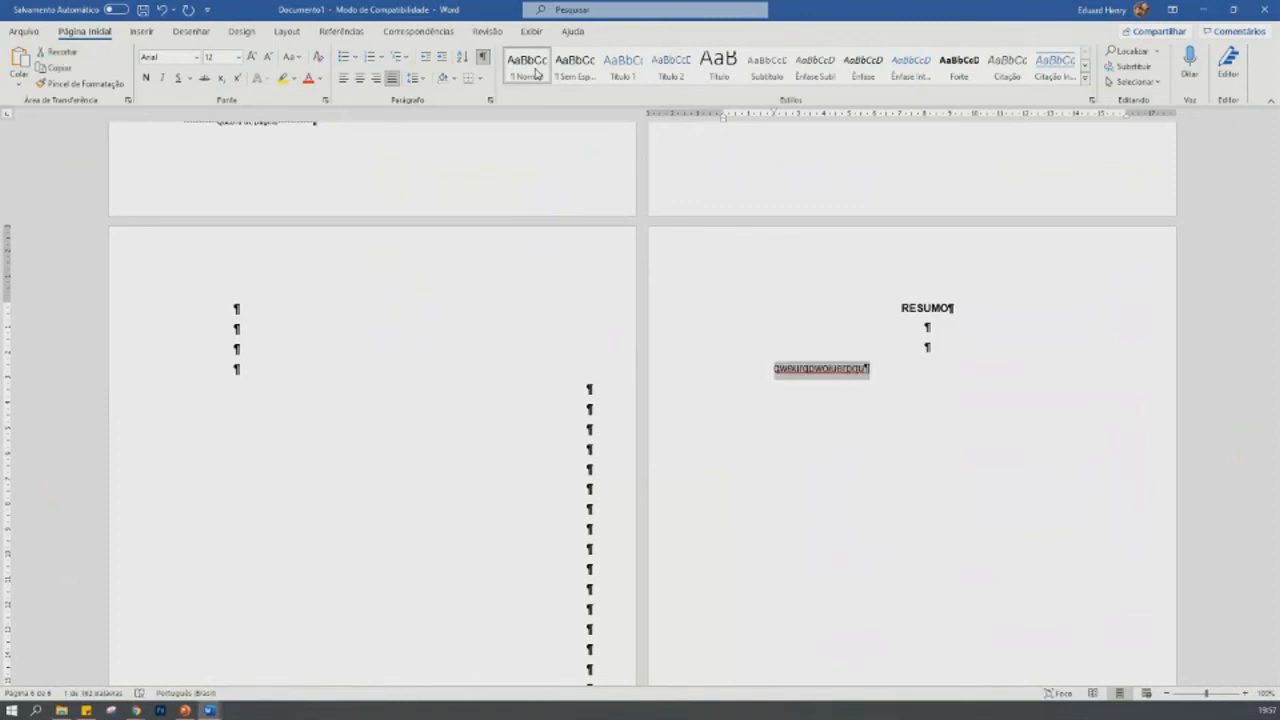
pyautogui.press('Left')
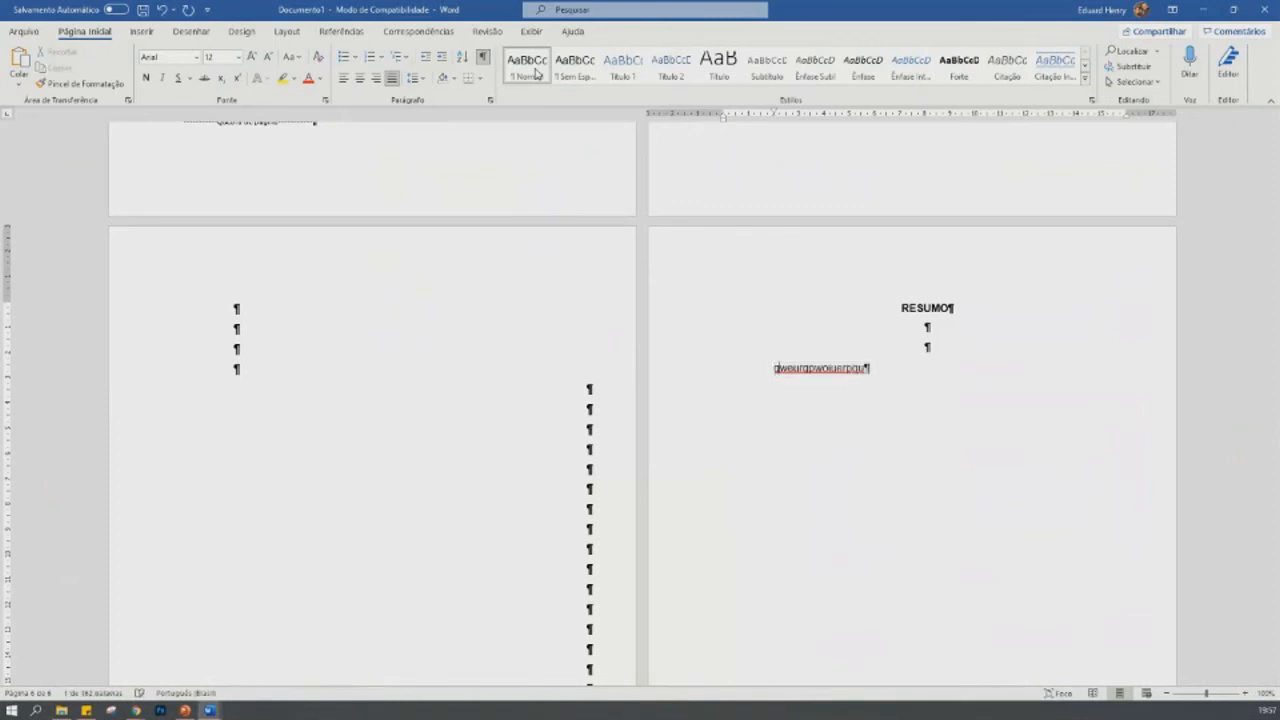
pyautogui.hotkey('shift', 'F3')
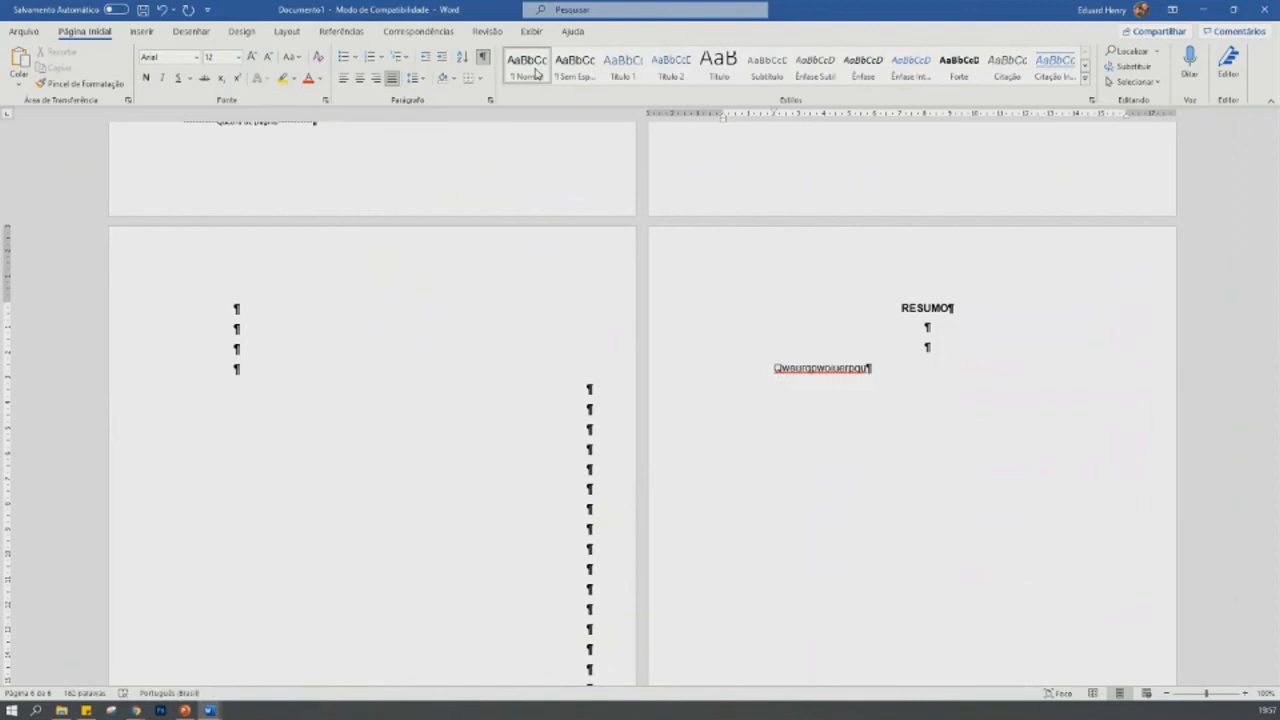
pyautogui.write('weruqweeur weoru qwo q wie pqowie r qwie pq')
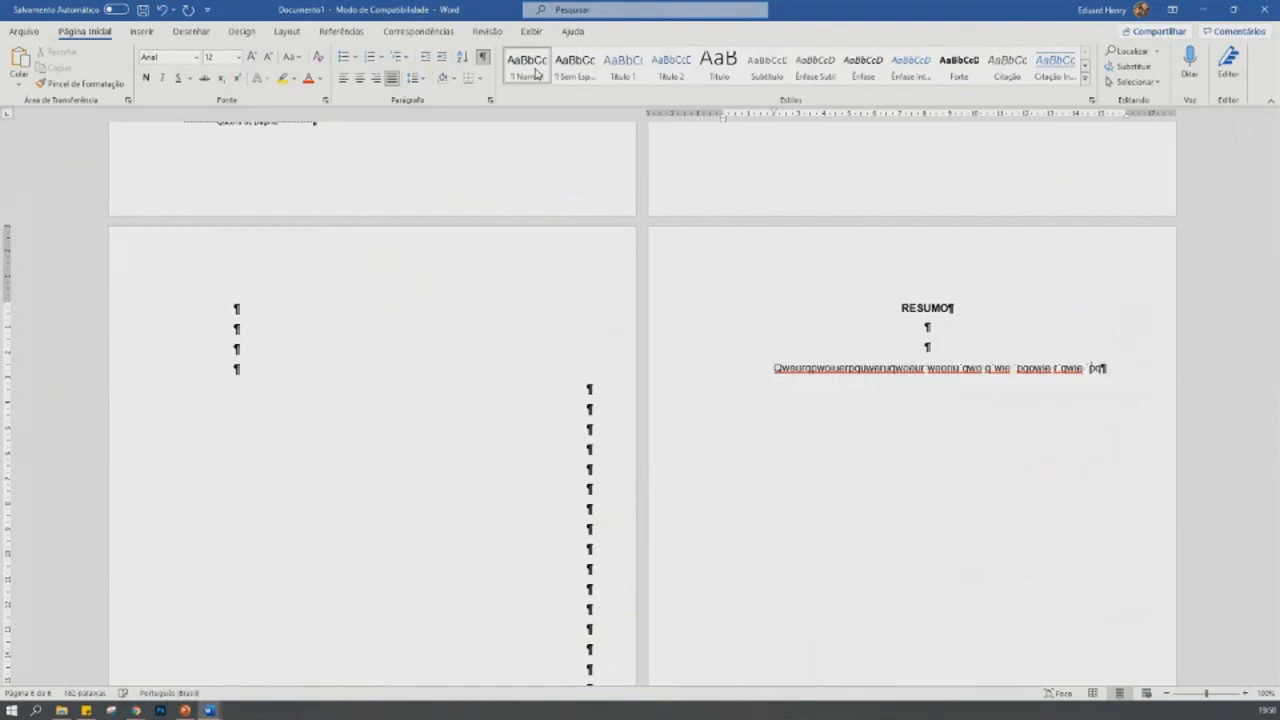
pyautogui.write('we pqoiwer pqwier pwierp q owie r pqwir pqoiwepo qiwe porqw peor q poe poer pqoe wqoier wie pqo ei')
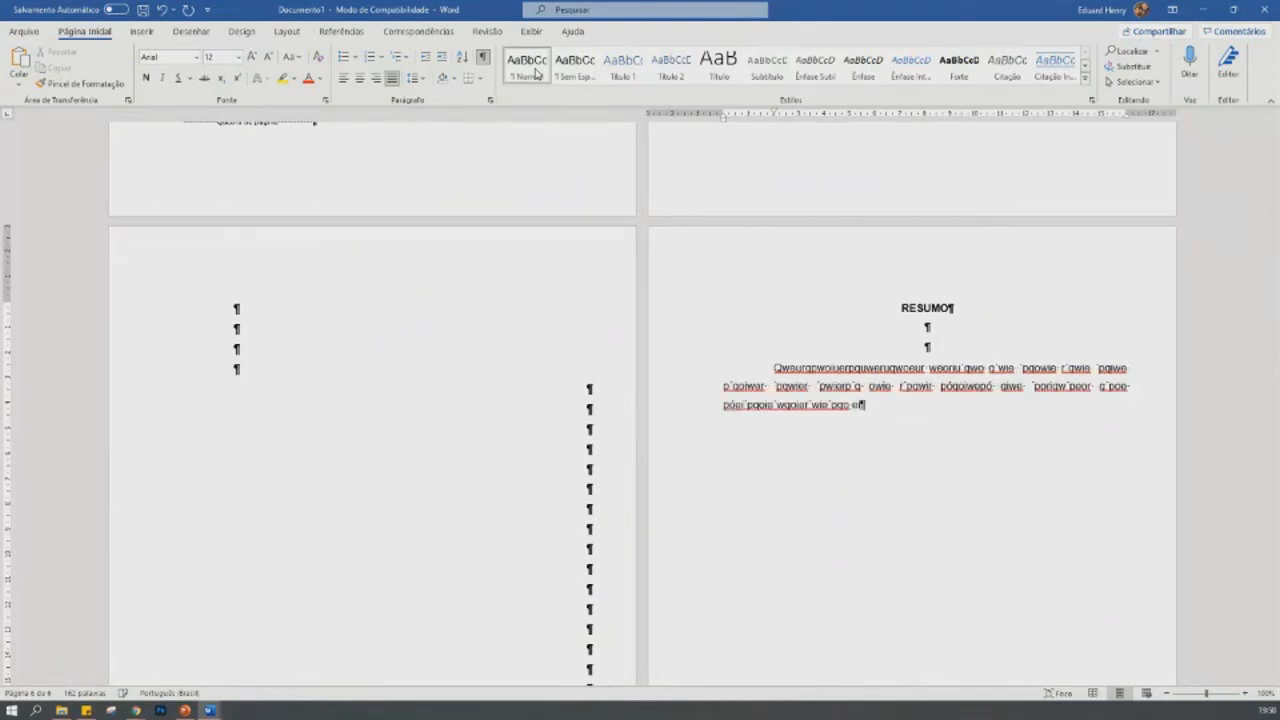
pyautogui.write(' pweriqw pcoei q wpcei pwir powqier powier pqierpqir qp eirq')
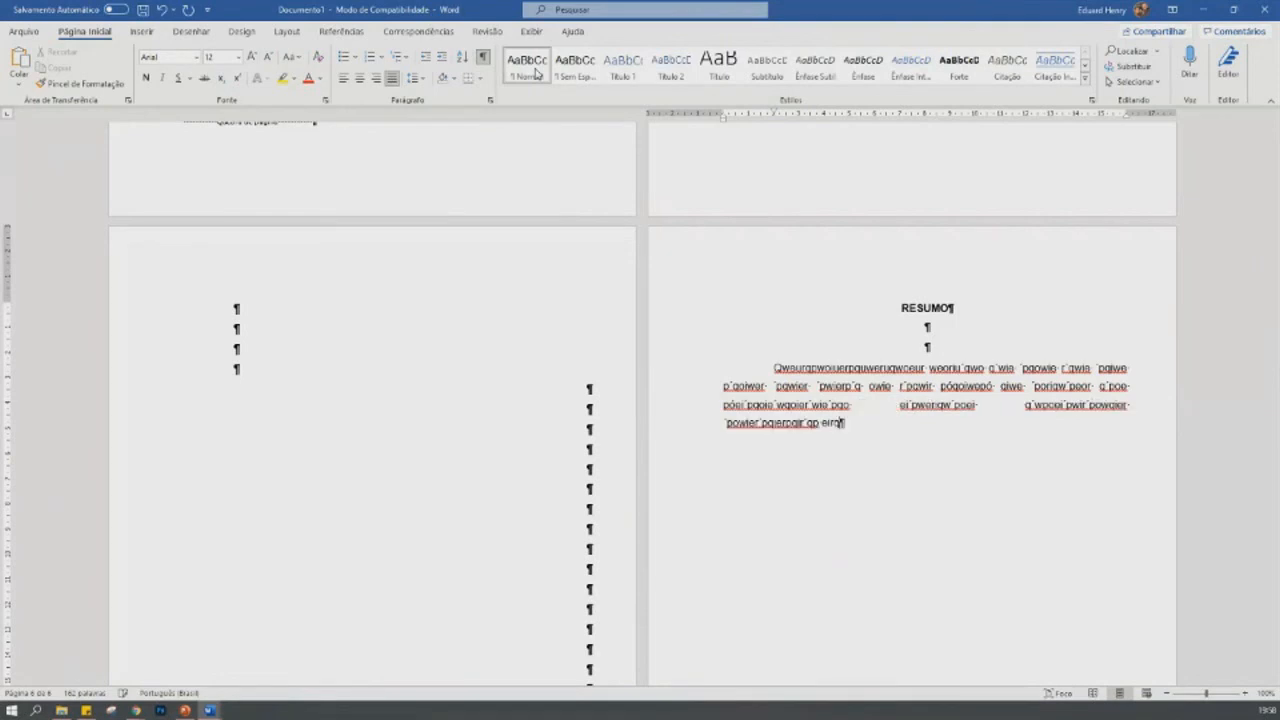
# - Copy the filler paragraph under RESUMO and paste a duplicate directly below it
pyautogui.hotkey('shift', 'Up')
pyautogui.hotkey('shift', 'Up')
pyautogui.hotkey('shift', 'Up')
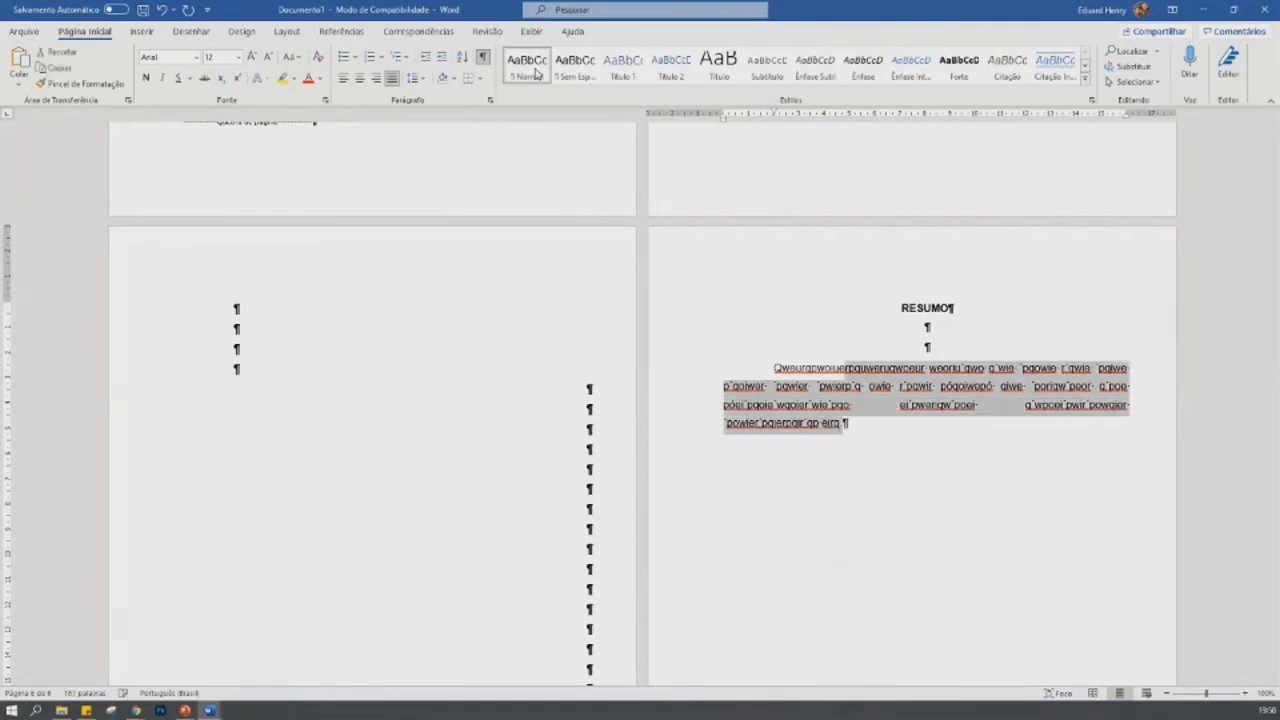
pyautogui.hotkey('shift', 'Home')
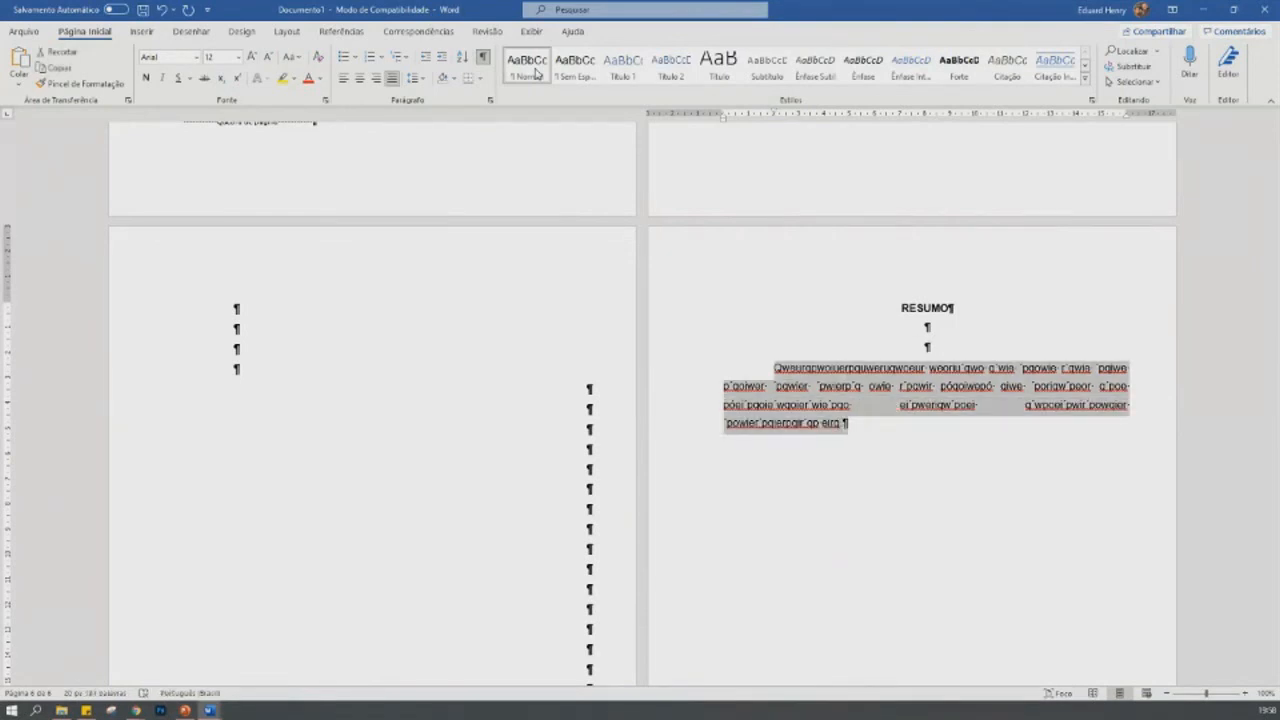
pyautogui.press('Right')
pyautogui.press('Return')
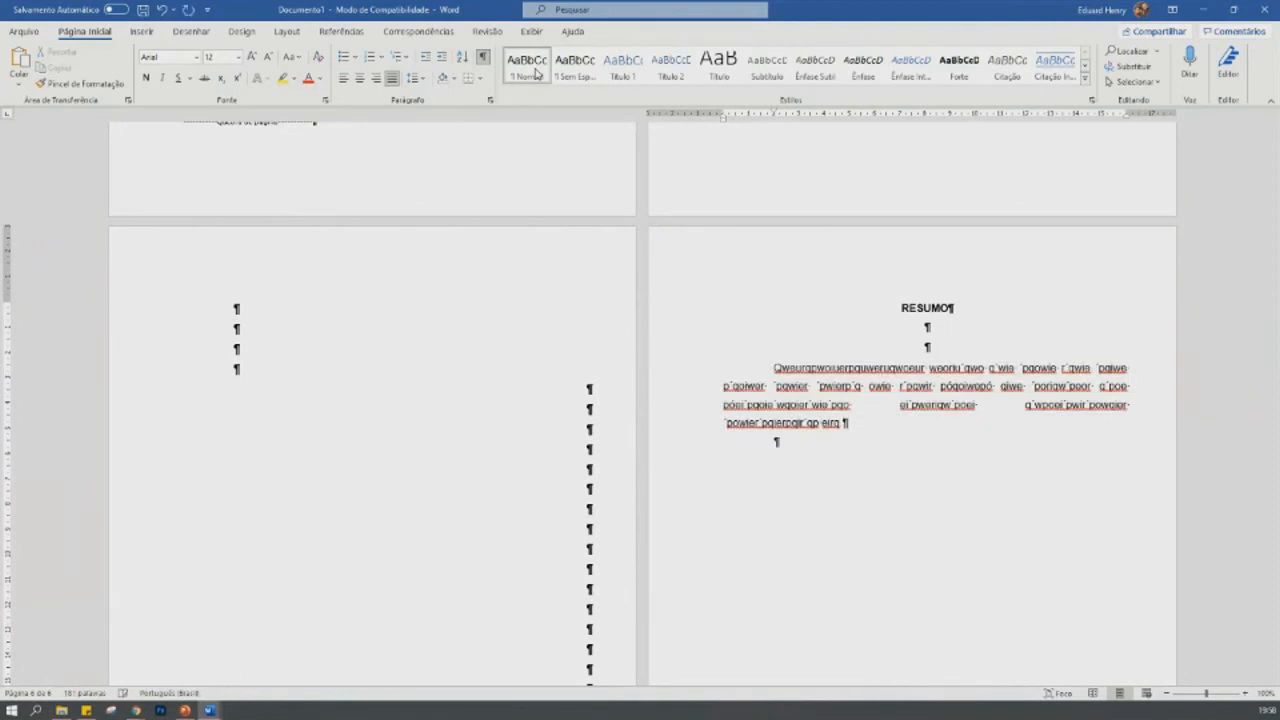
pyautogui.hotkey('ctrl', 'v')
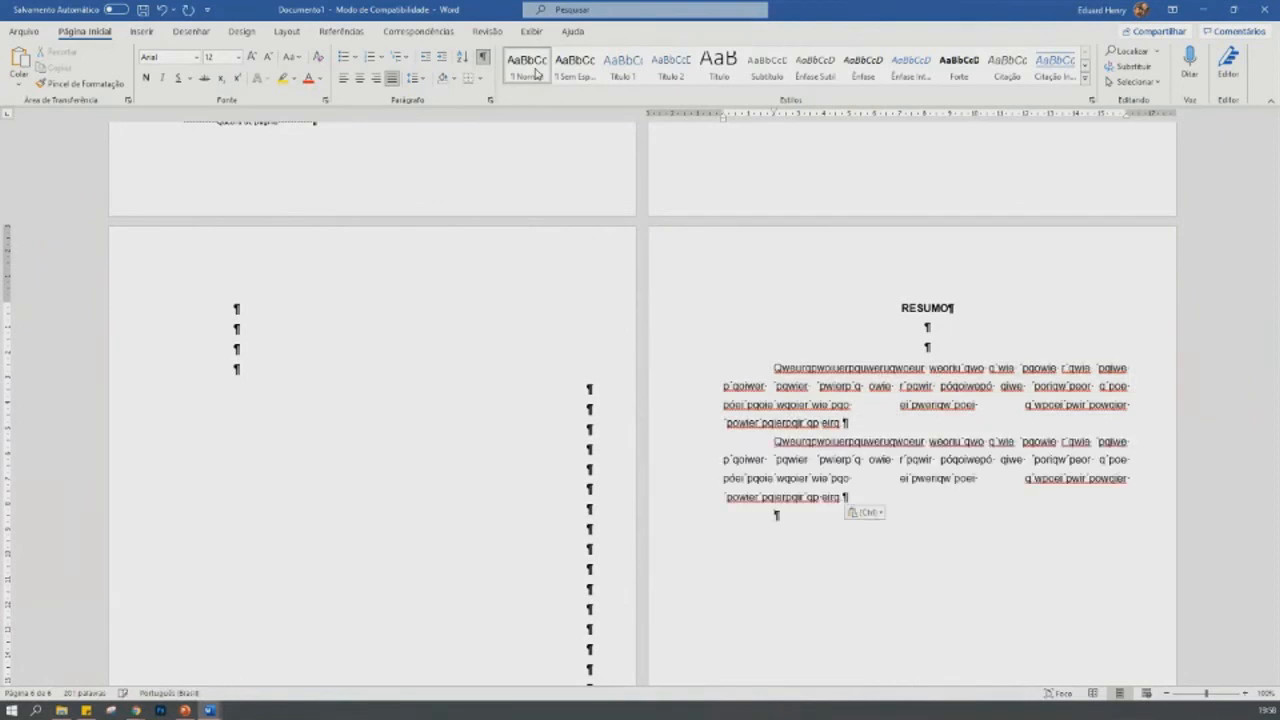
# - Merge the duplicate into the first paragraph and add three more copies of the filler text after it
pyautogui.click(773, 442)
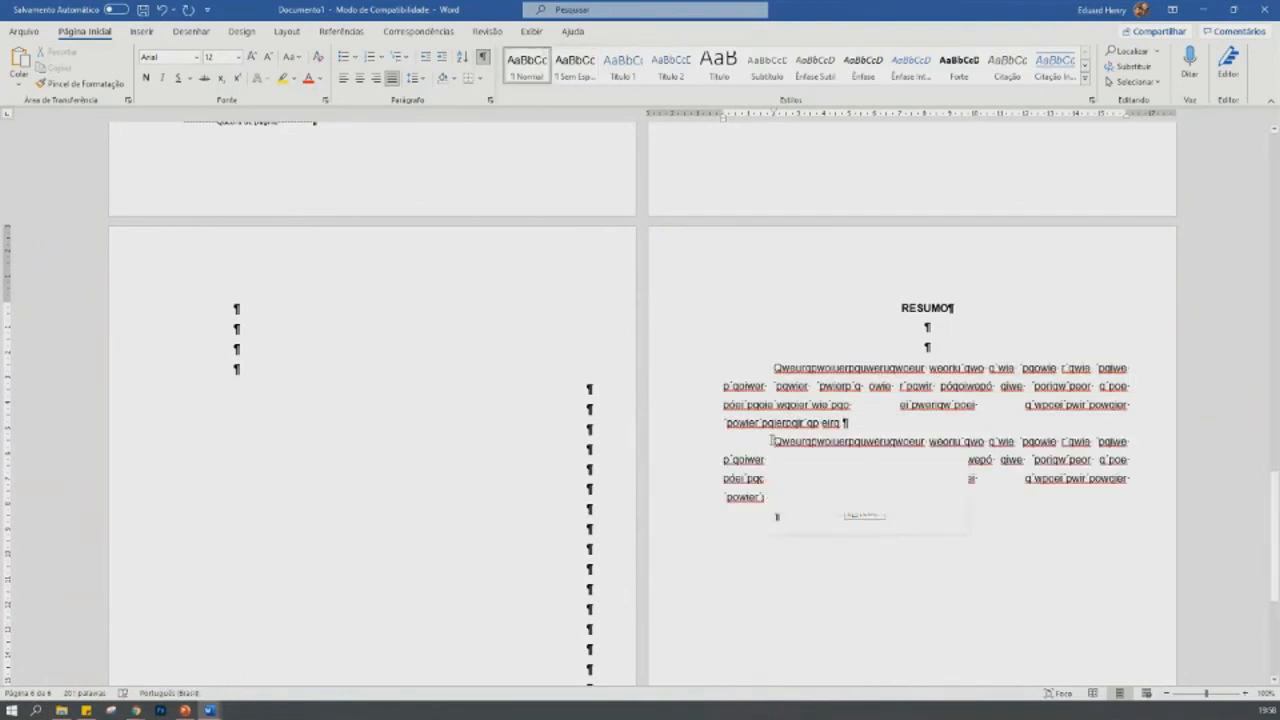
pyautogui.press('BackSpace')
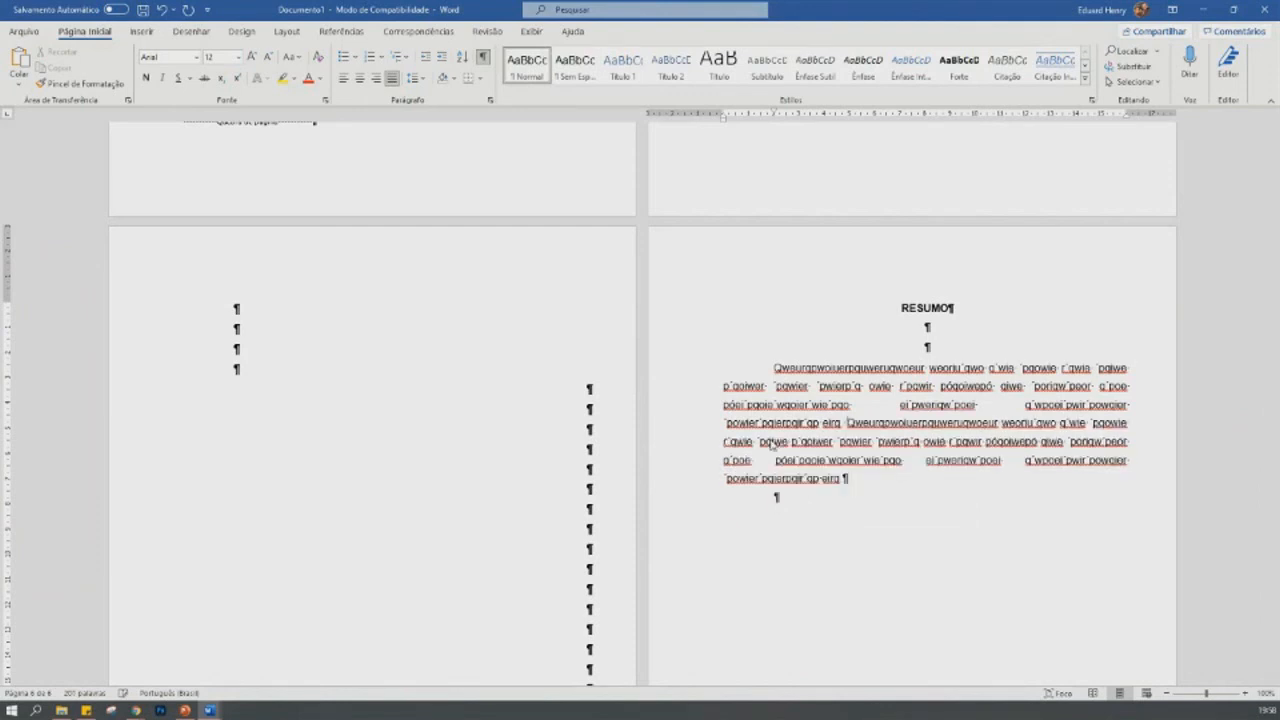
pyautogui.hotkey('ctrl', 'v')
pyautogui.hotkey('ctrl', 'v')
pyautogui.hotkey('ctrl', 'v')
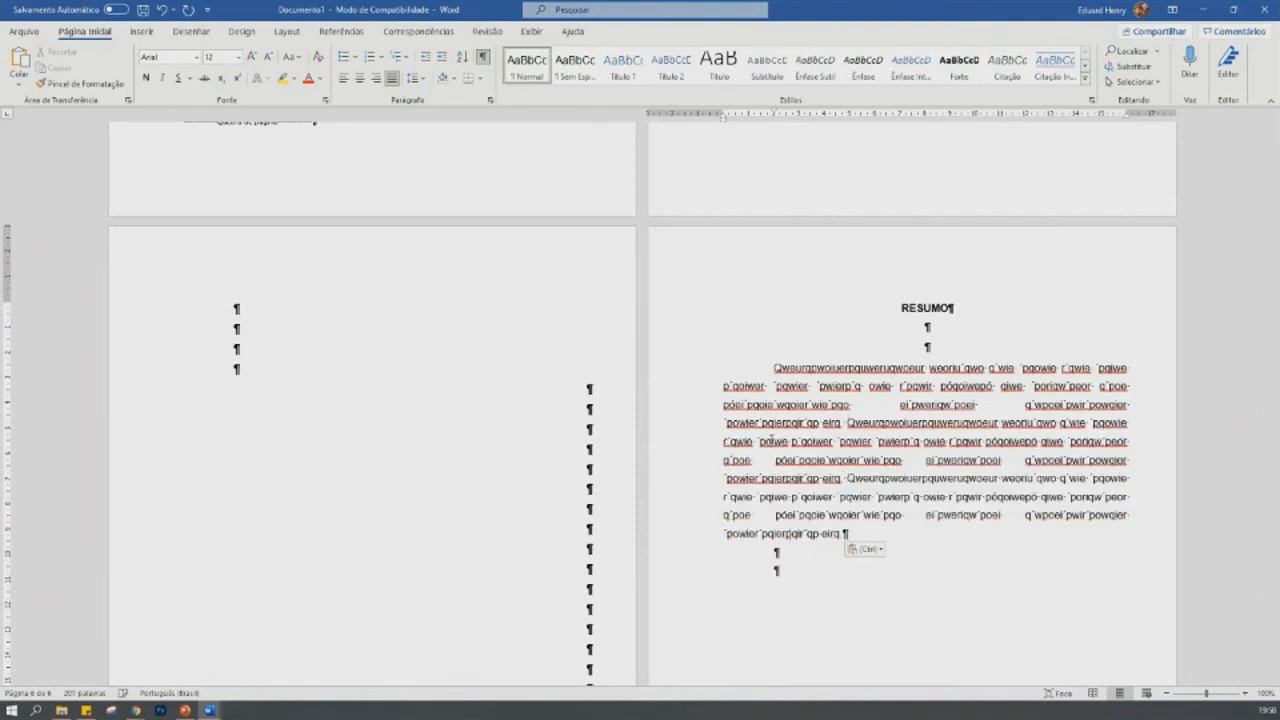
pyautogui.press('BackSpace')
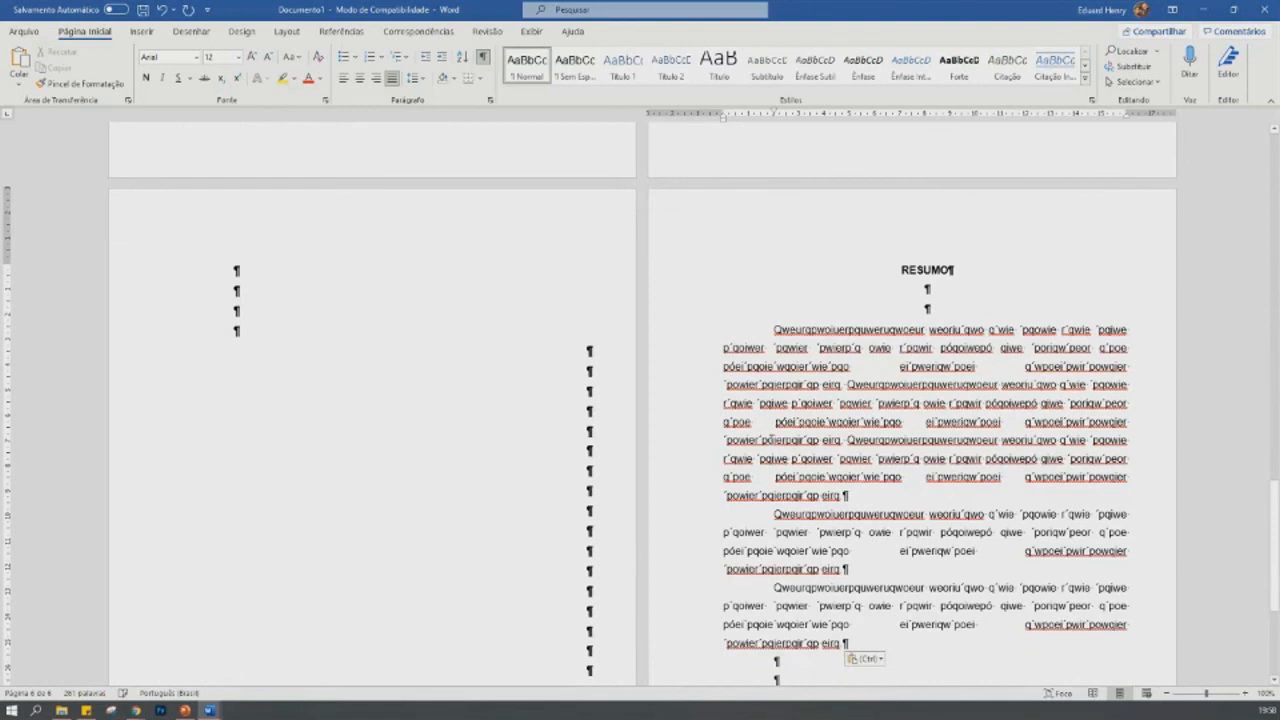
# - Merge the remaining separate filler copies into one continuous abstract paragraph
pyautogui.rightClick(777, 515)
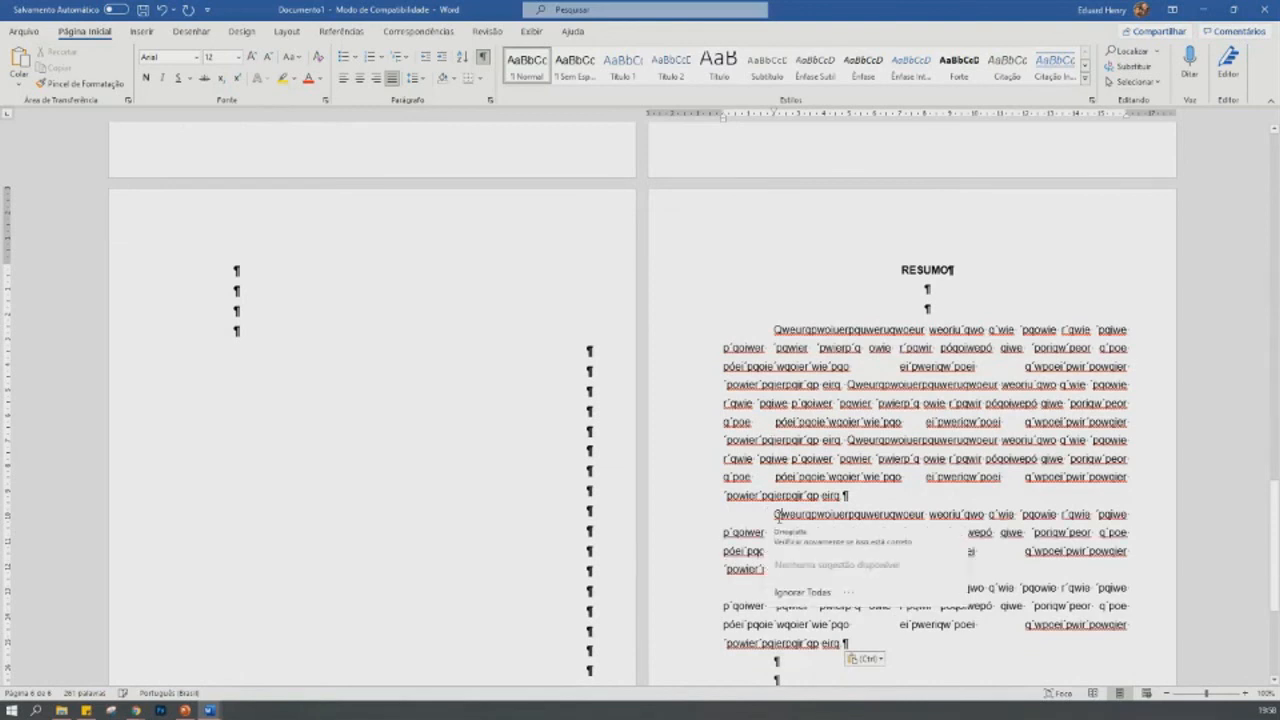
pyautogui.press('Escape')
pyautogui.press('BackSpace')
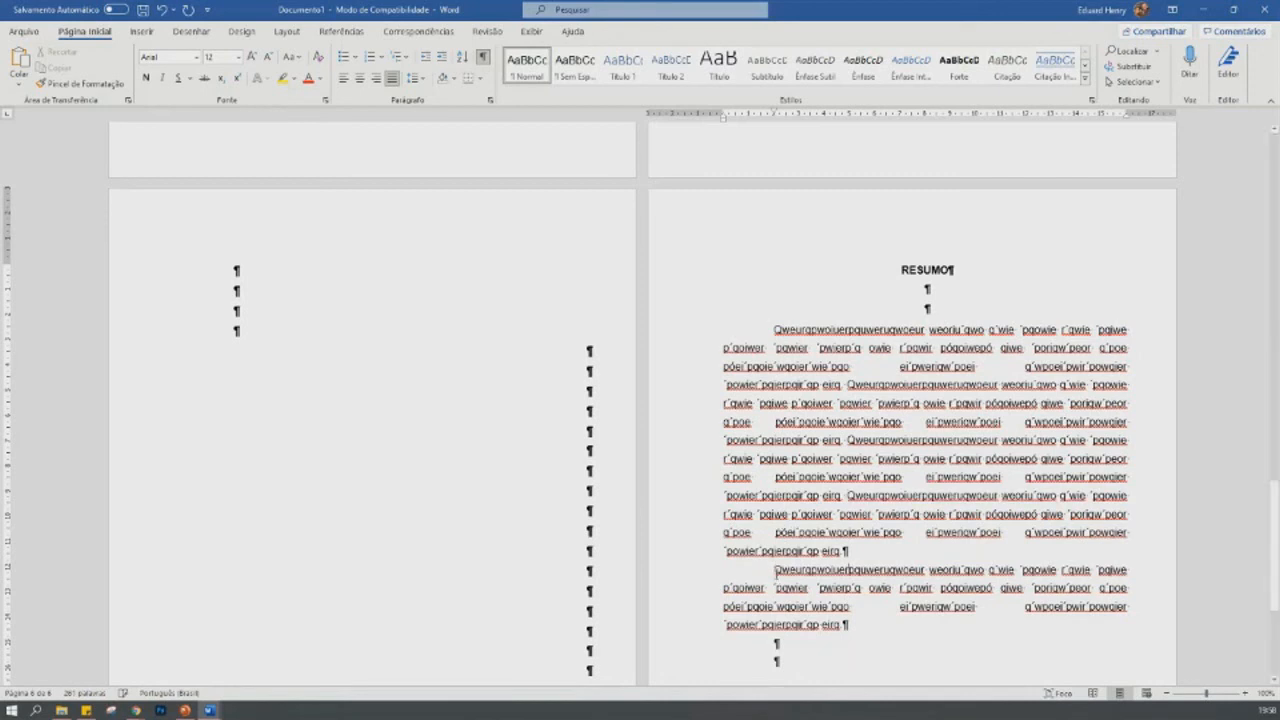
pyautogui.rightClick(776, 570)
pyautogui.press('Escape')
pyautogui.press('BackSpace')
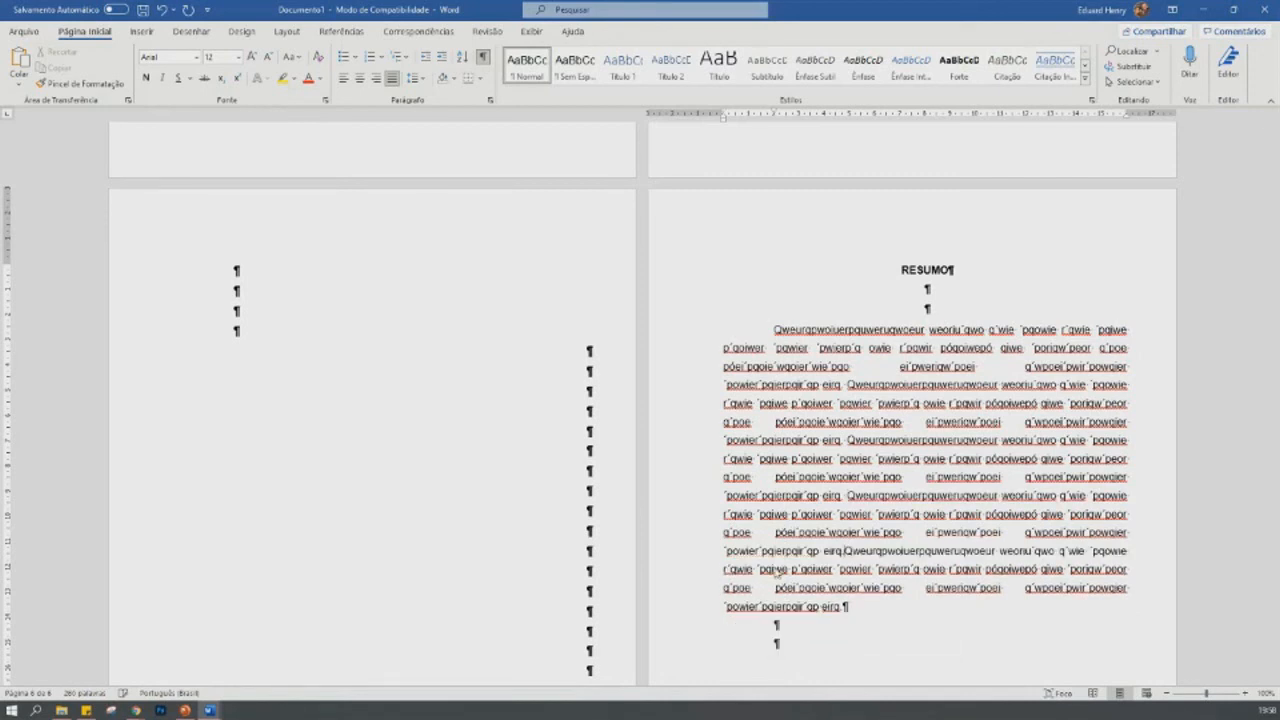
# - Select the whole abstract paragraph and examine its length and layout on the page
pyautogui.click(895, 367)
pyautogui.press('BackSpace')
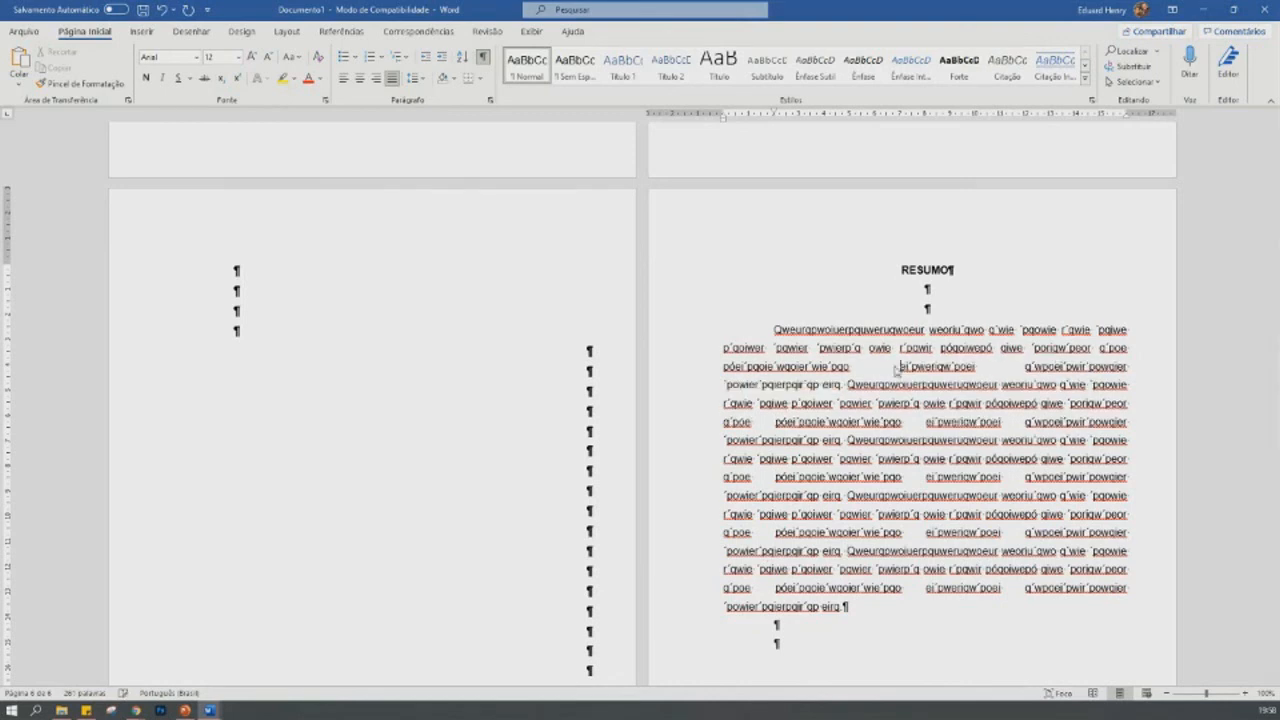
pyautogui.moveTo(774, 329); pyautogui.dragTo(845, 609)
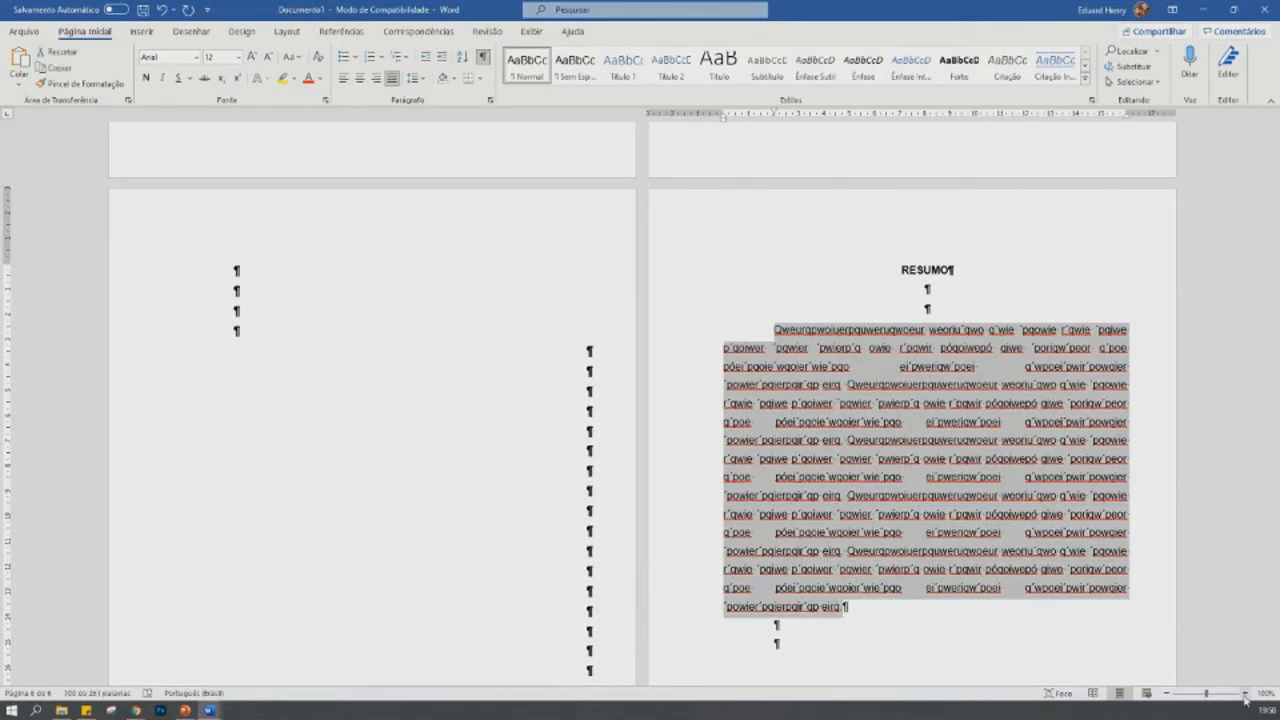
pyautogui.click(1245, 693)
pyautogui.click(1245, 693)
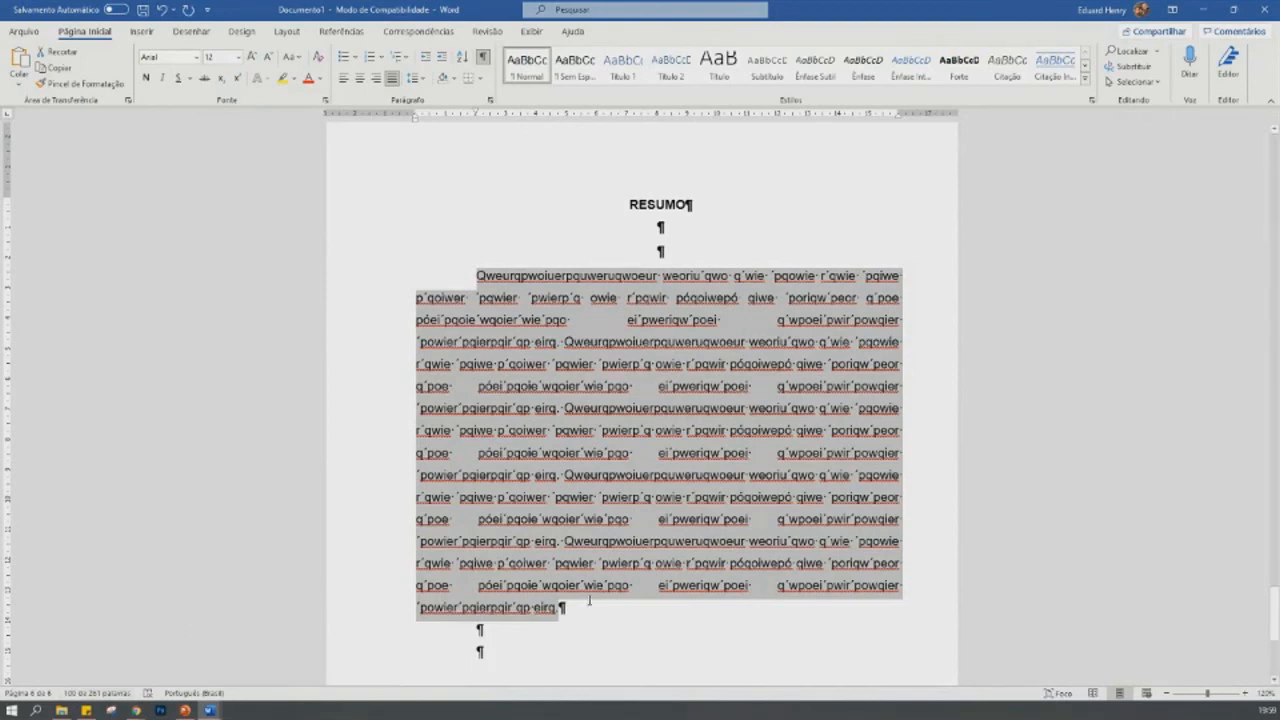
pyautogui.scroll(-4, 590, 600)
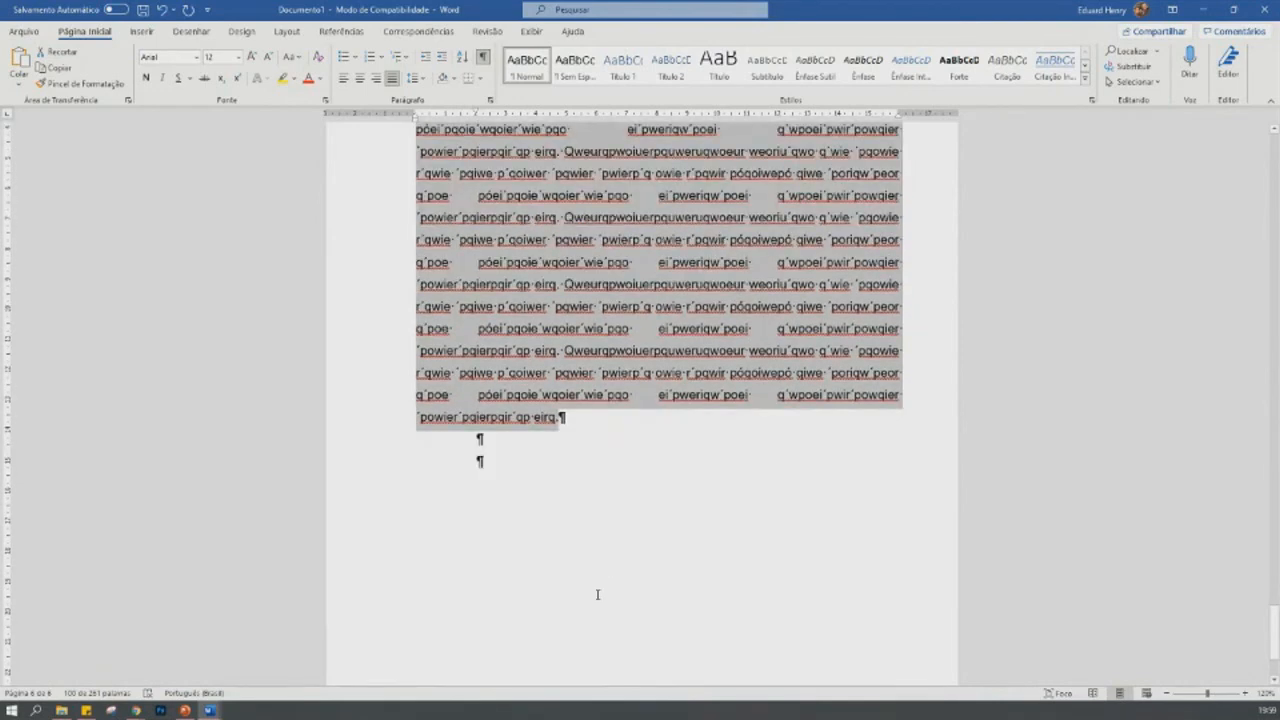
# - One blank line below the abstract paragraph, enter the left-aligned label "Palavras-chave:" without a first-line indent
pyautogui.click(597, 530)
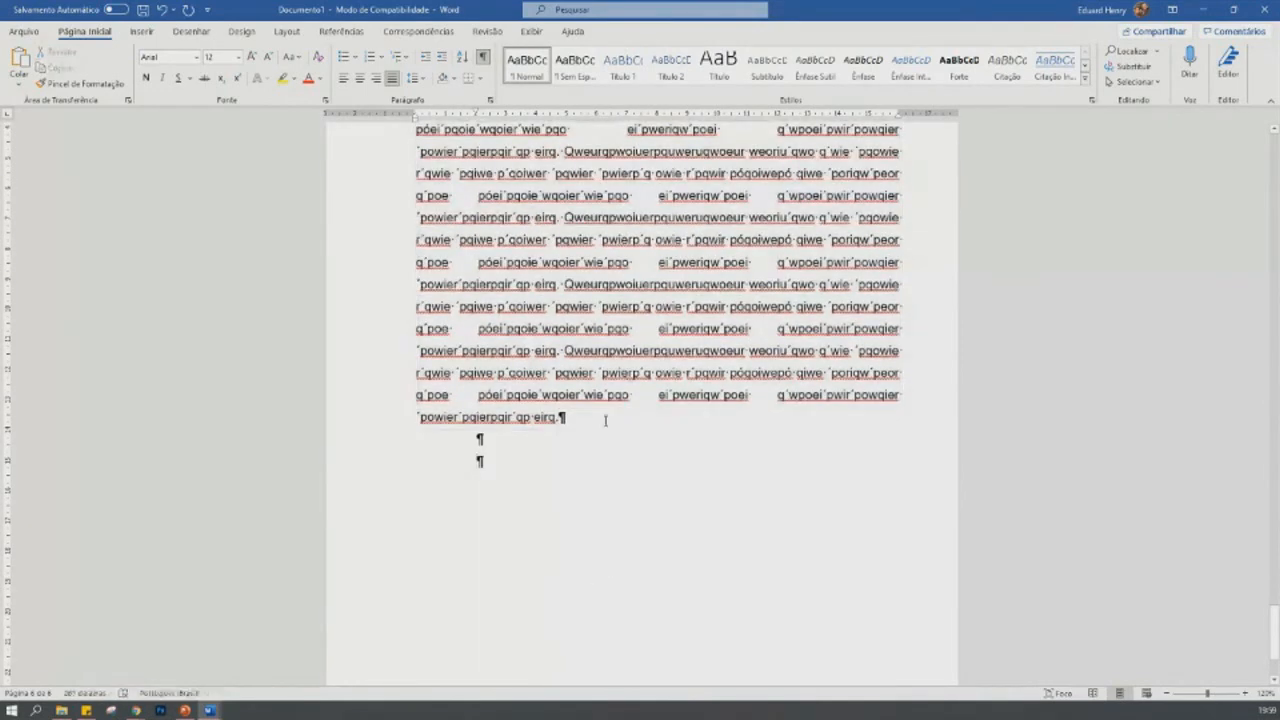
pyautogui.press('Return')
pyautogui.press('Return')
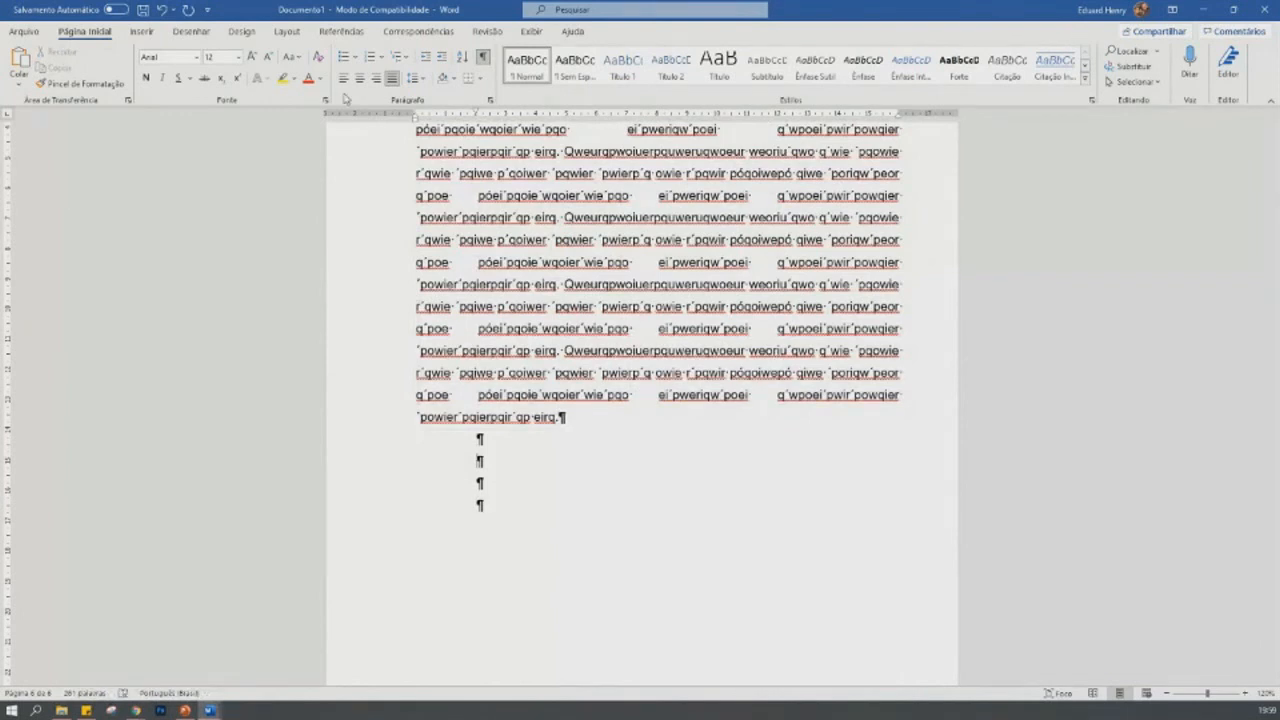
pyautogui.moveTo(477, 112); pyautogui.dragTo(417, 116)
pyautogui.write('Palavras-chave:')
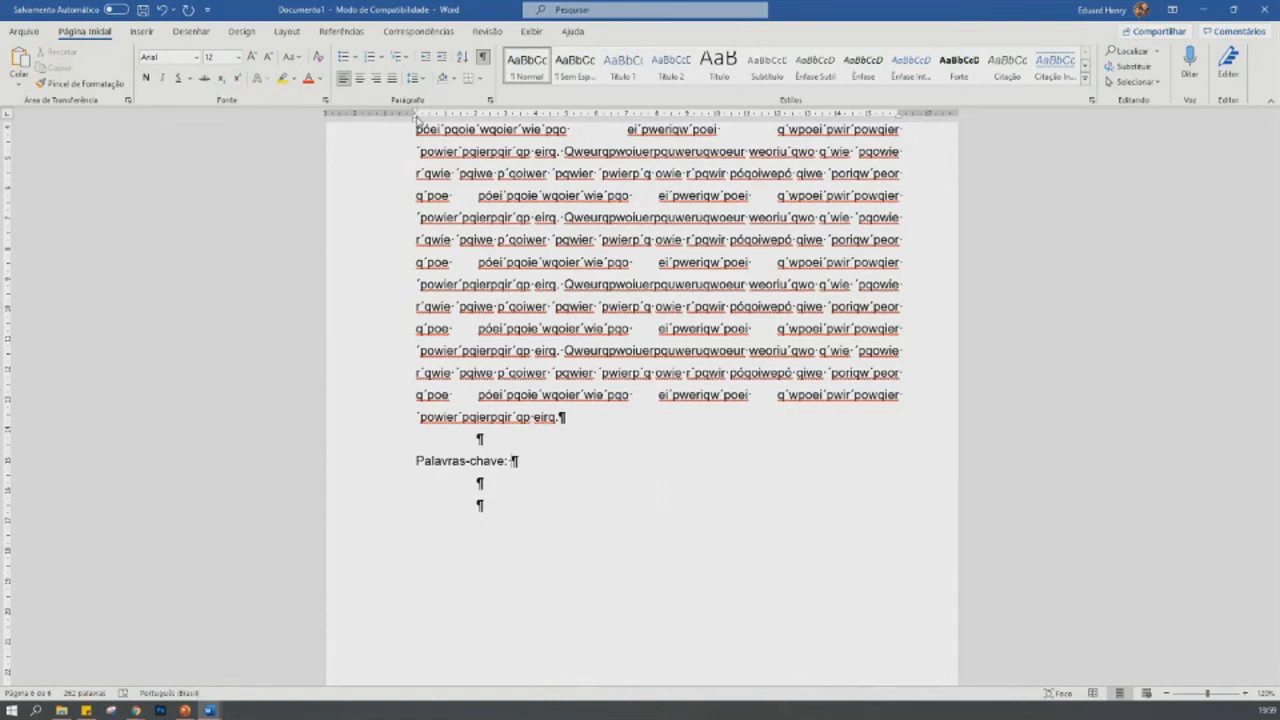
# - Enter the keywords "Metodologia científica; Academia; Trabalhos acadêmicos" after the Palavras-chave label
pyautogui.write('Metodologia científica')
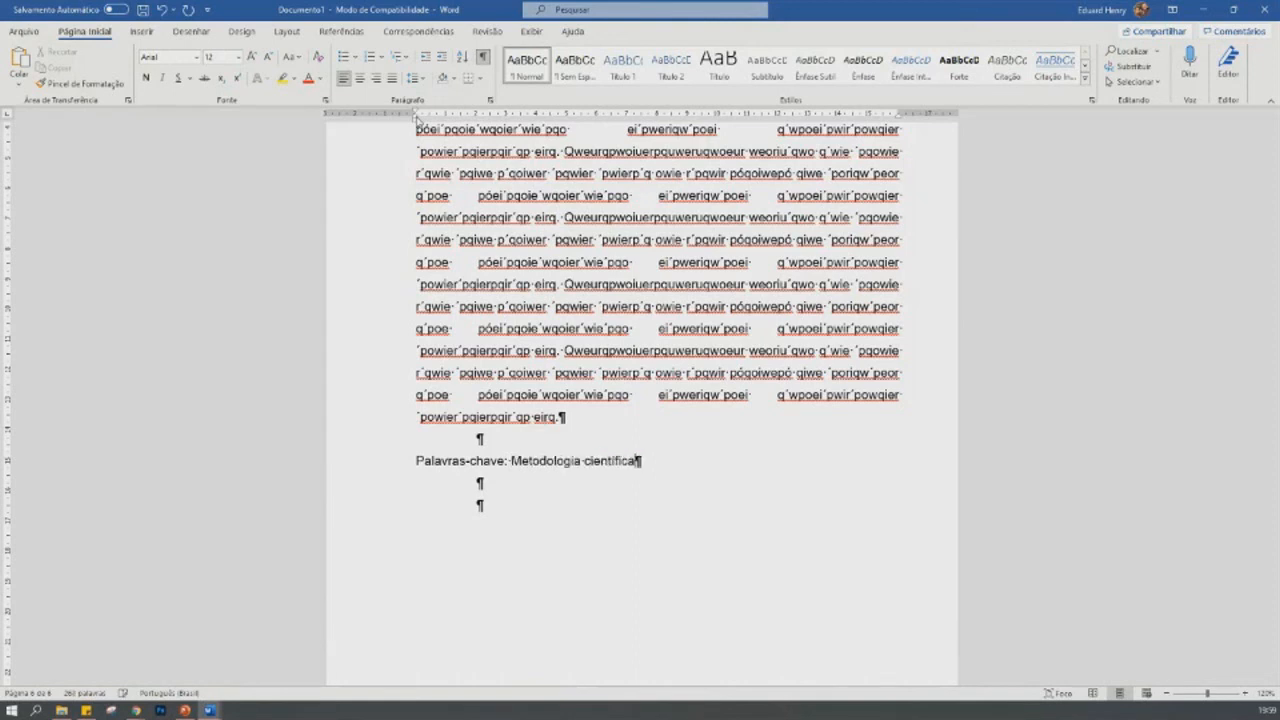
pyautogui.write('; Academia; Trabalhos acadêmicos')
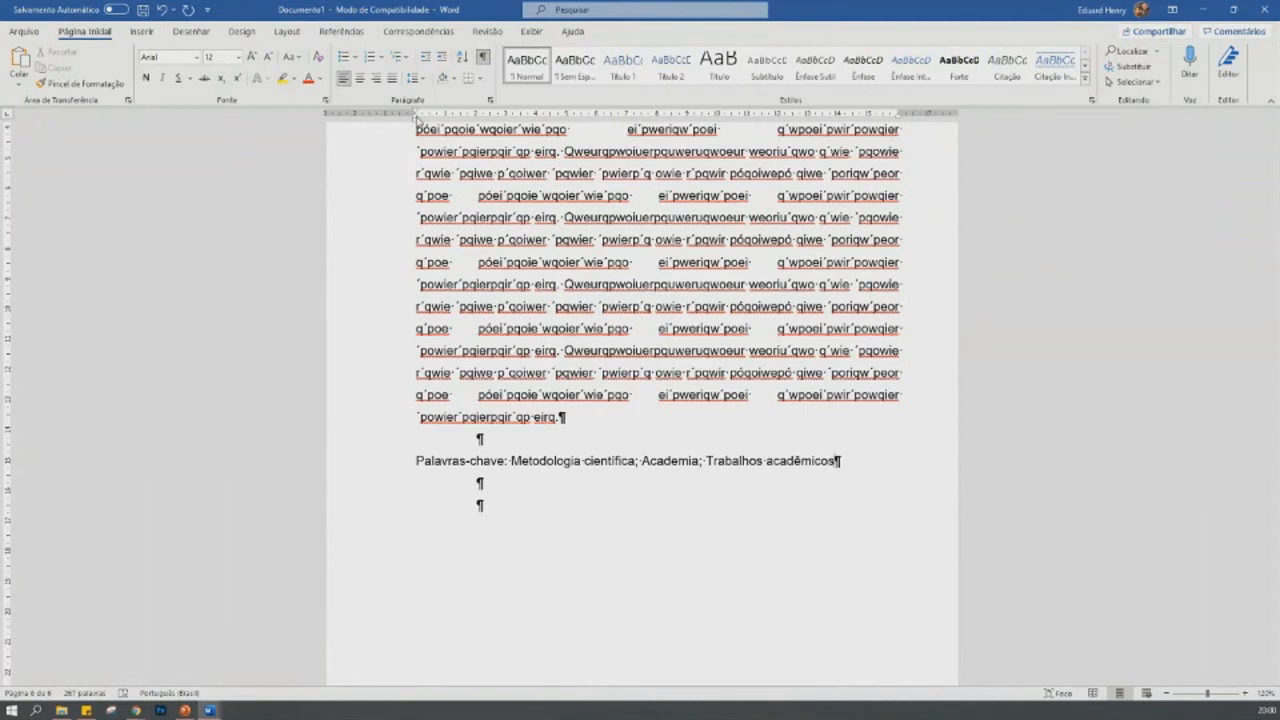
# - Make the label "Palavras-chave:" bold, leaving the keywords in regular weight
pyautogui.moveTo(415, 460); pyautogui.dragTo(511, 461)
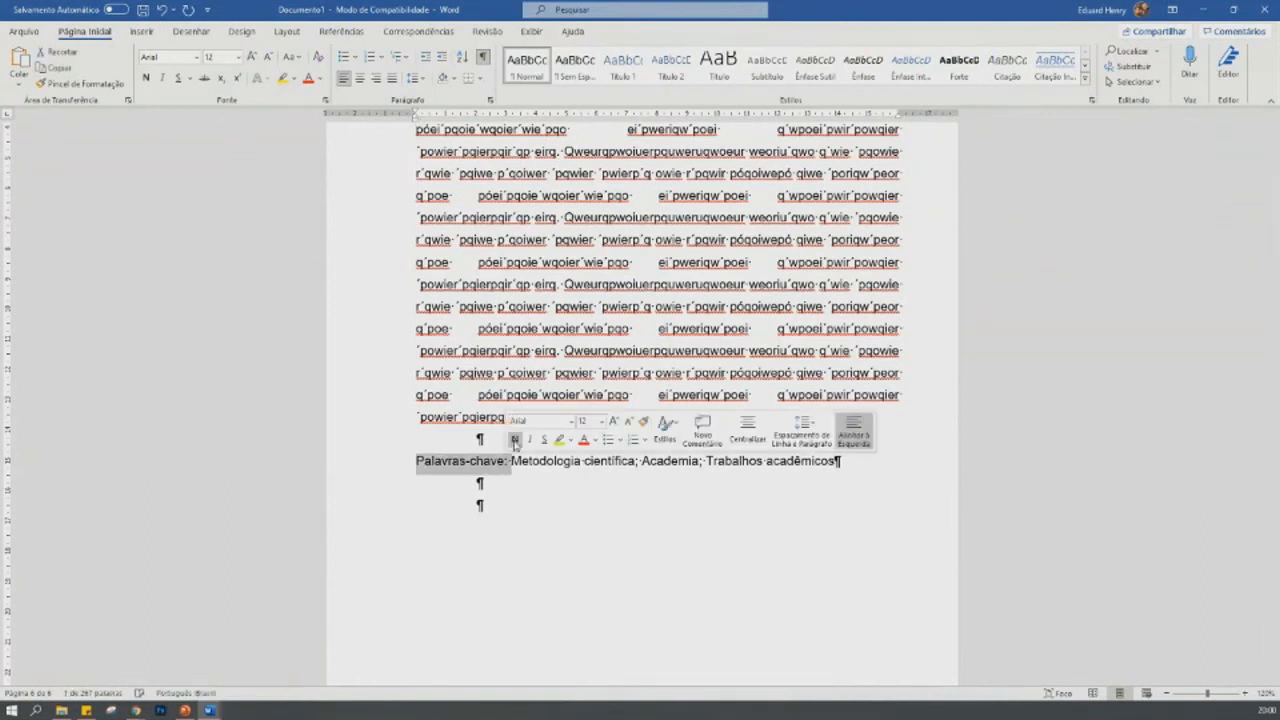
pyautogui.click(515, 440)
pyautogui.click(537, 500)
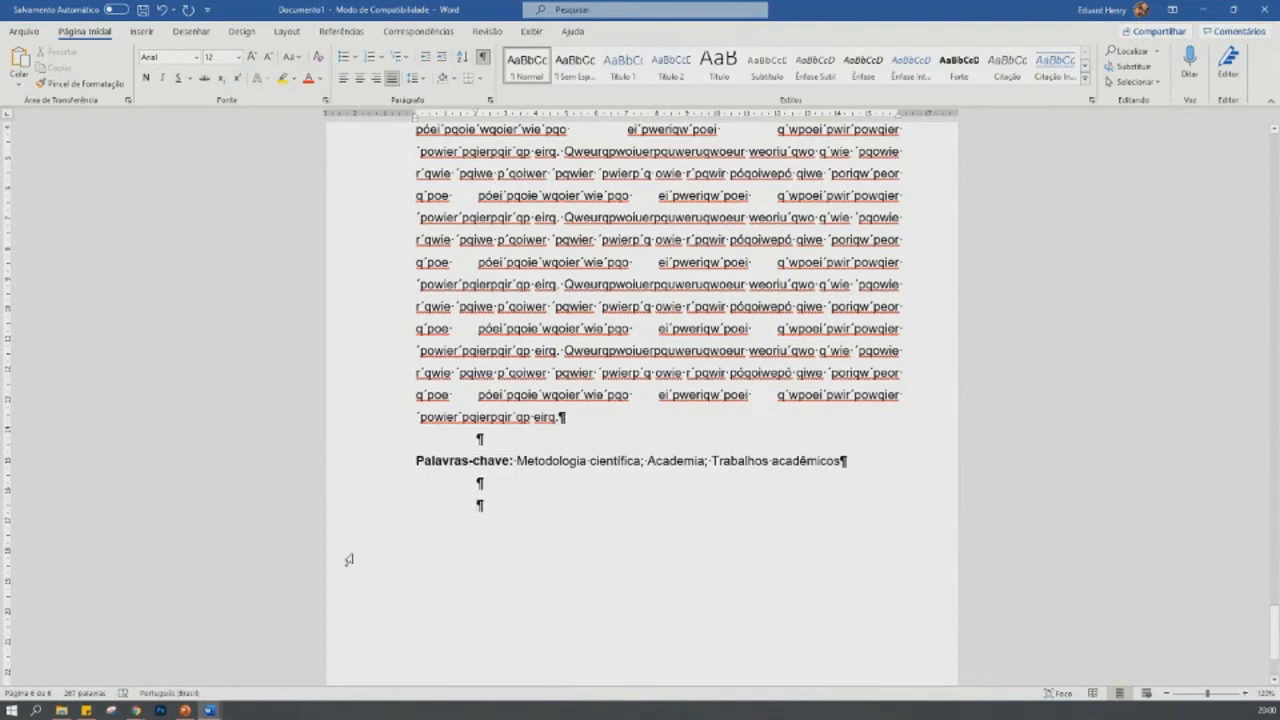
# - Replace the page heading RESUMO with ABSTRACT
pyautogui.hotkey('alt', 'Tab')
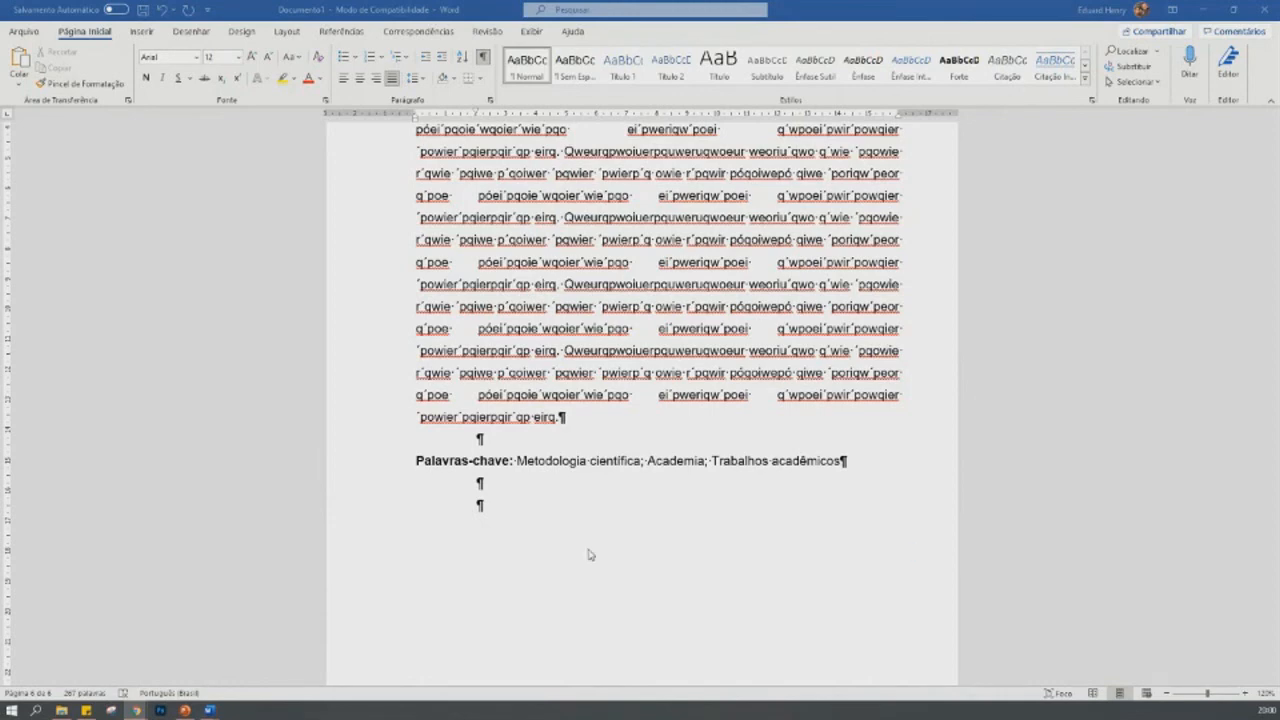
pyautogui.scroll(3, 751, 517)
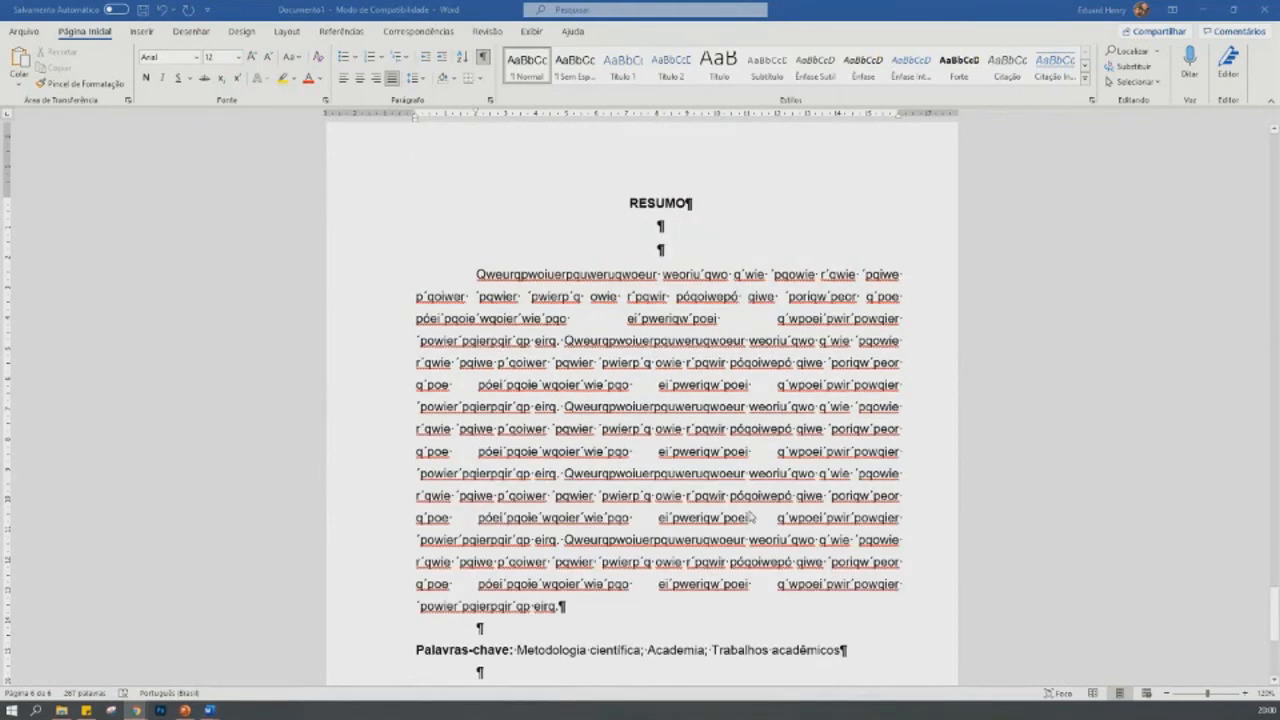
pyautogui.click(698, 205)
pyautogui.write('ABSTAR')
pyautogui.press('BackSpace')
pyautogui.press('BackSpace')
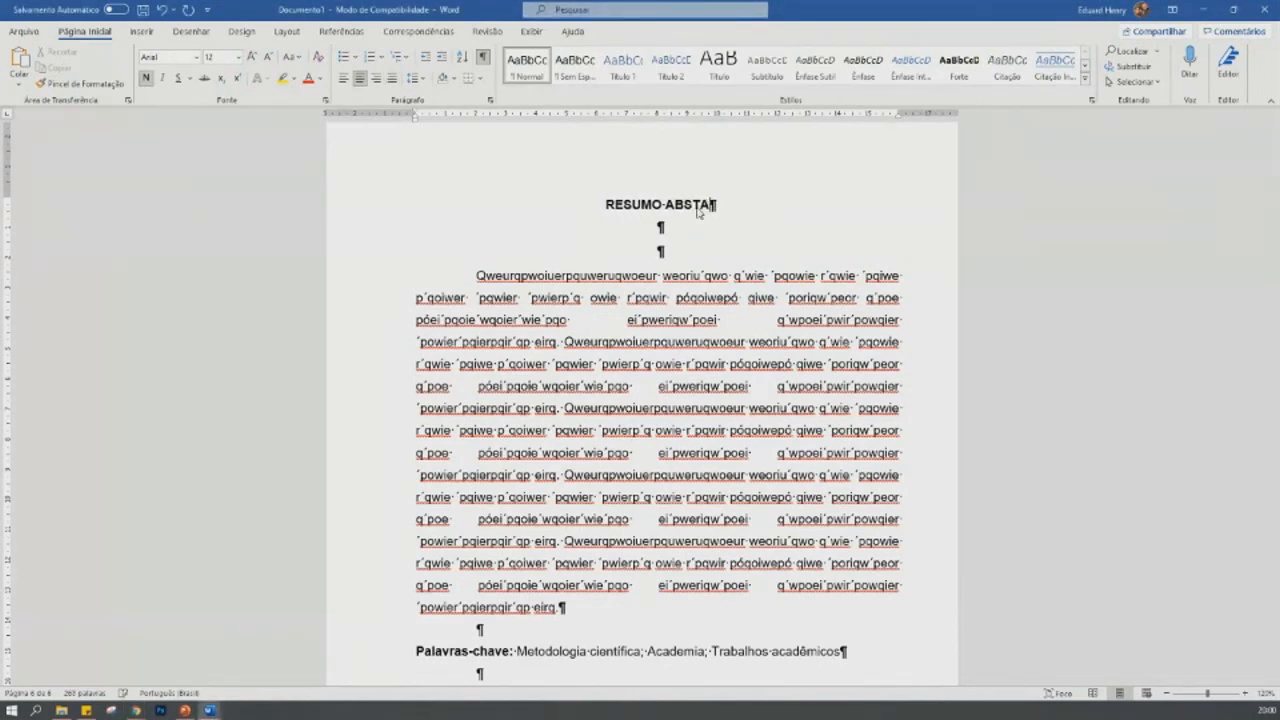
pyautogui.write('RACT')
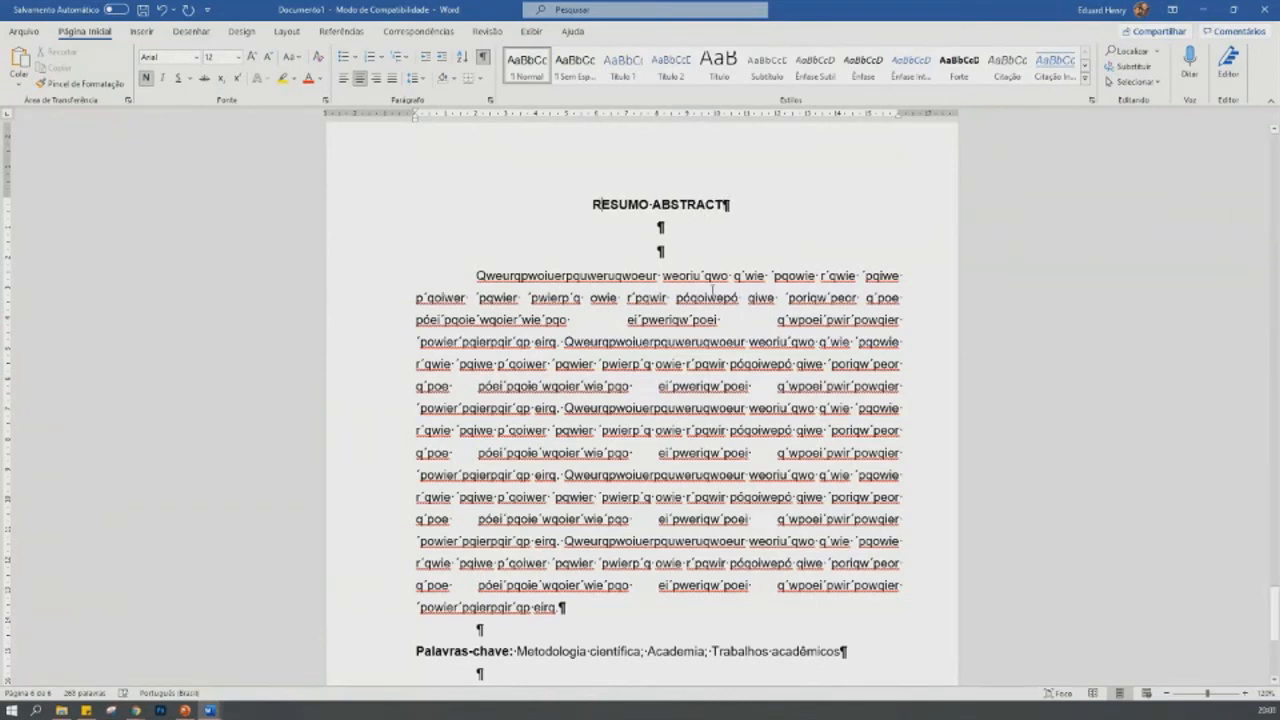
pyautogui.press('Delete')
pyautogui.press('Delete')
pyautogui.press('Delete')
pyautogui.press('Delete')
pyautogui.press('Delete')
pyautogui.press('Delete')
pyautogui.press('Delete')
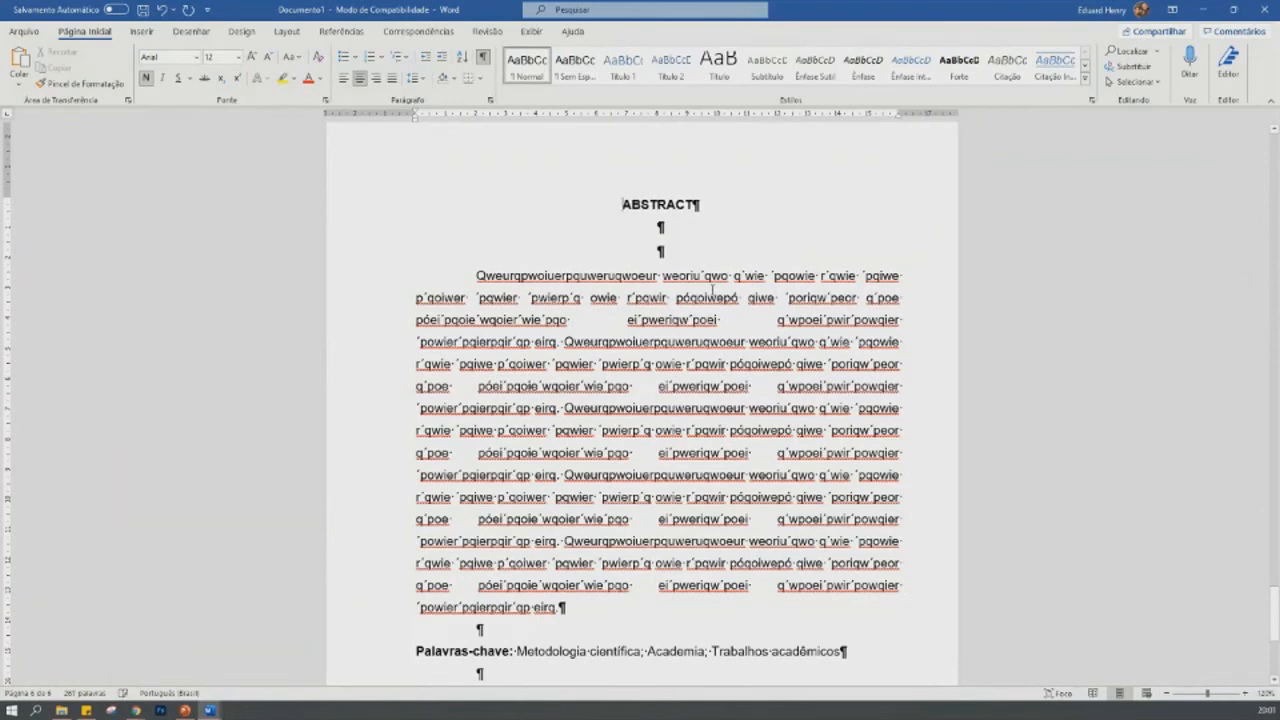